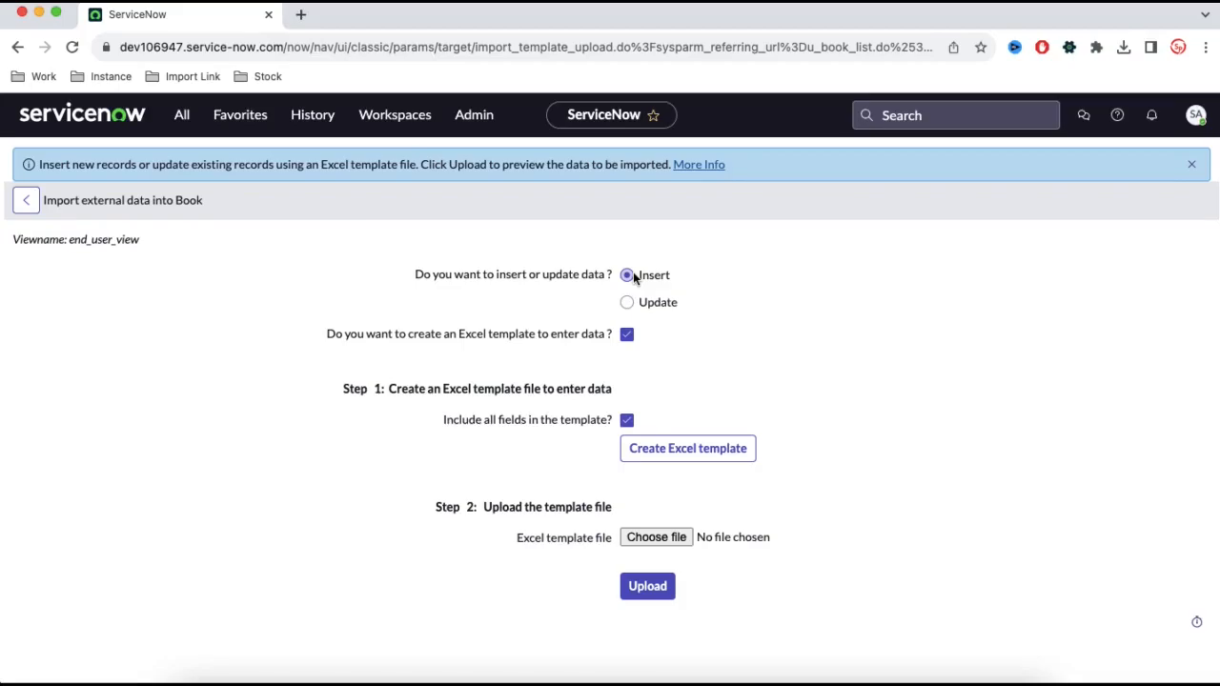
Open the Books list in a separate browser tab, leaving the Excel template creation option enabled on the import page
{"action": "left_click", "coordinate": [627, 335]}
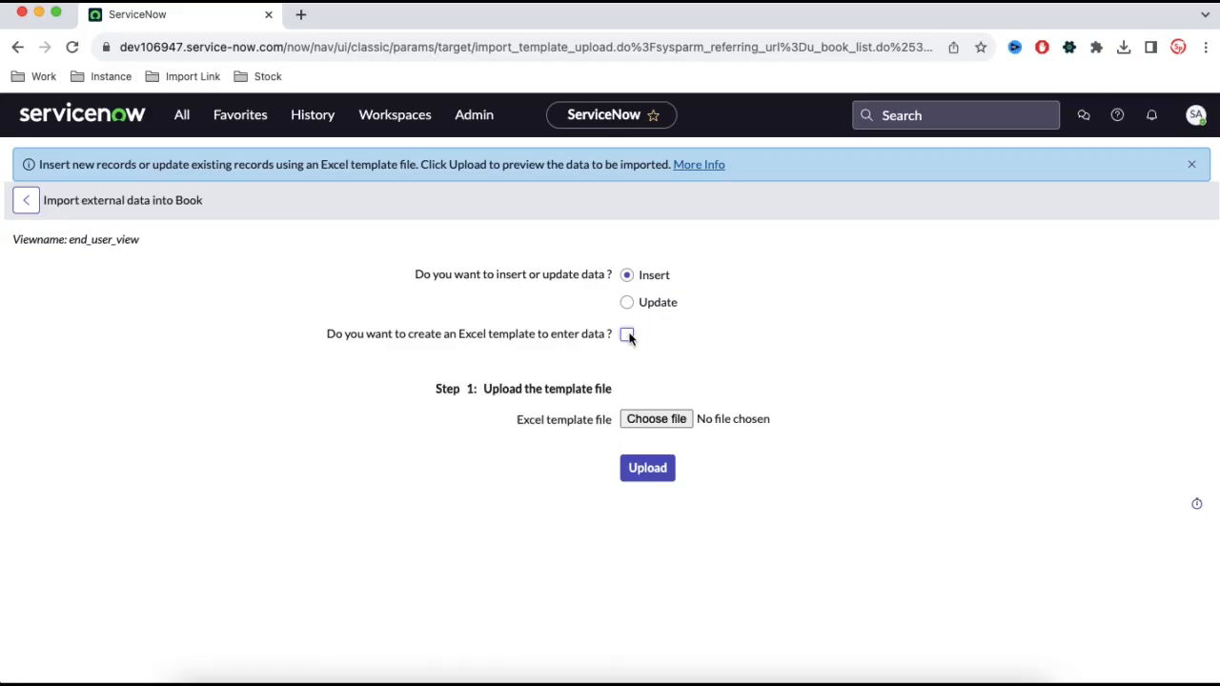
{"action": "left_click", "coordinate": [627, 336]}
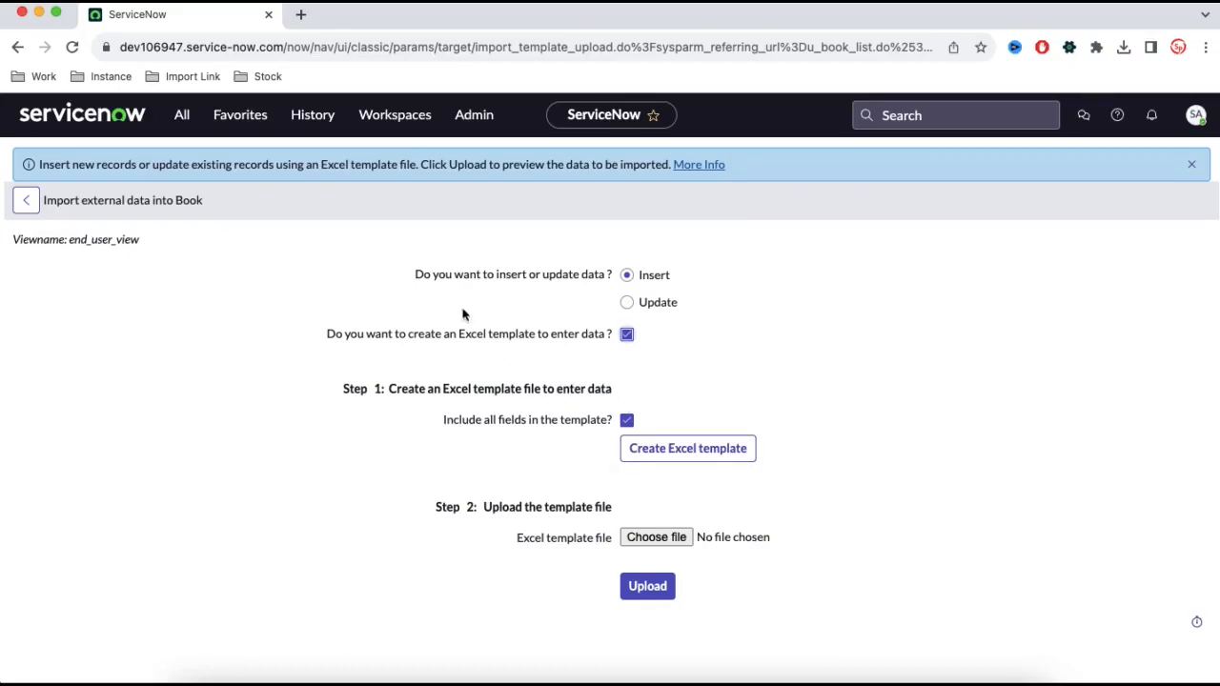
{"action": "left_click", "coordinate": [183, 116]}
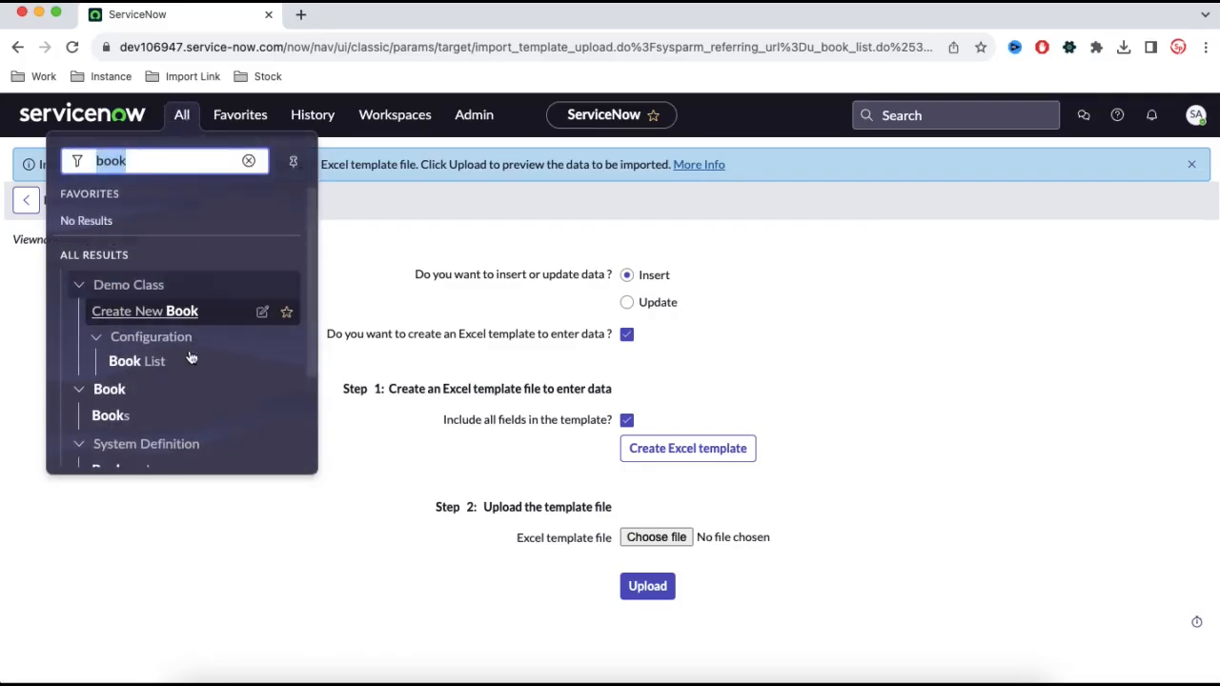
{"action": "left_click", "coordinate": [142, 416], "text": "super"}
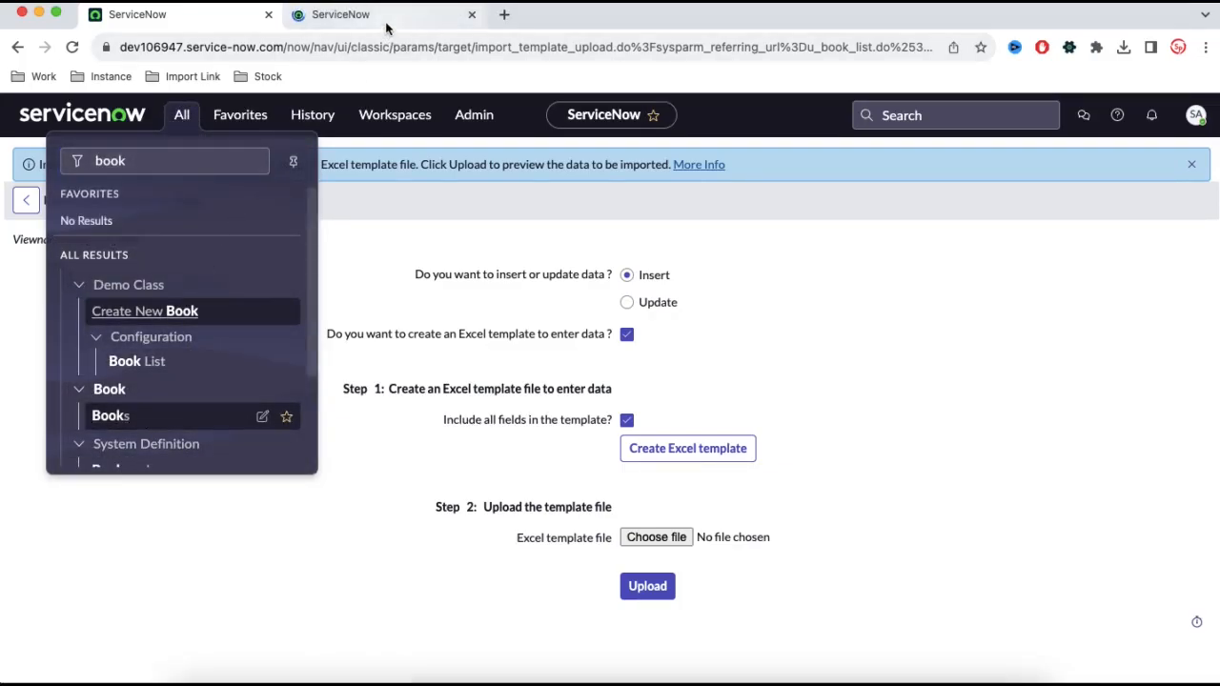
{"action": "left_click", "coordinate": [387, 18]}
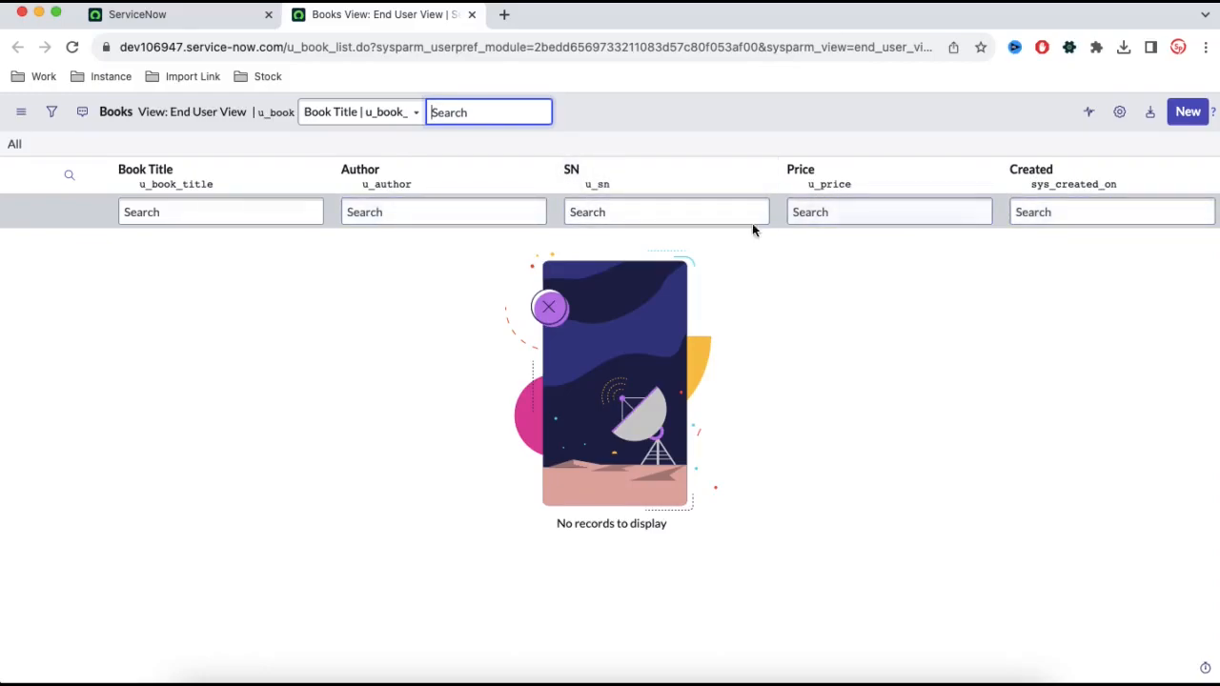
From the Book import page, create an Excel insert template that includes all fields and download it
{"action": "left_click", "coordinate": [202, 13]}
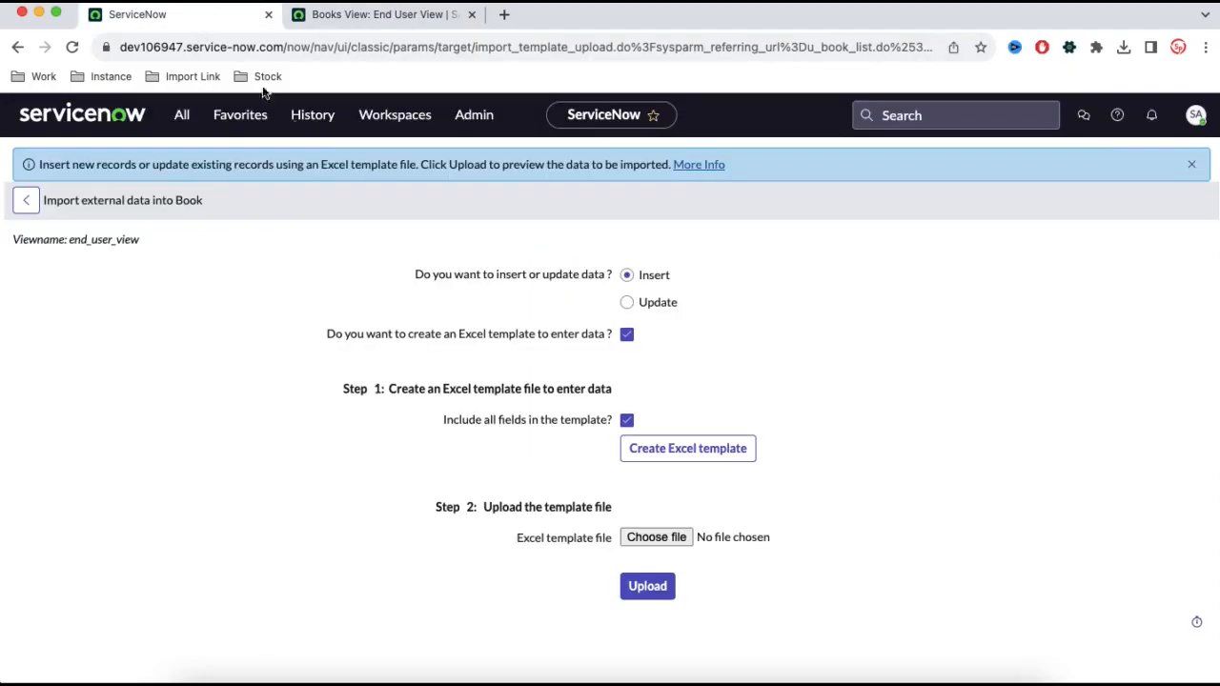
{"action": "left_click", "coordinate": [627, 422]}
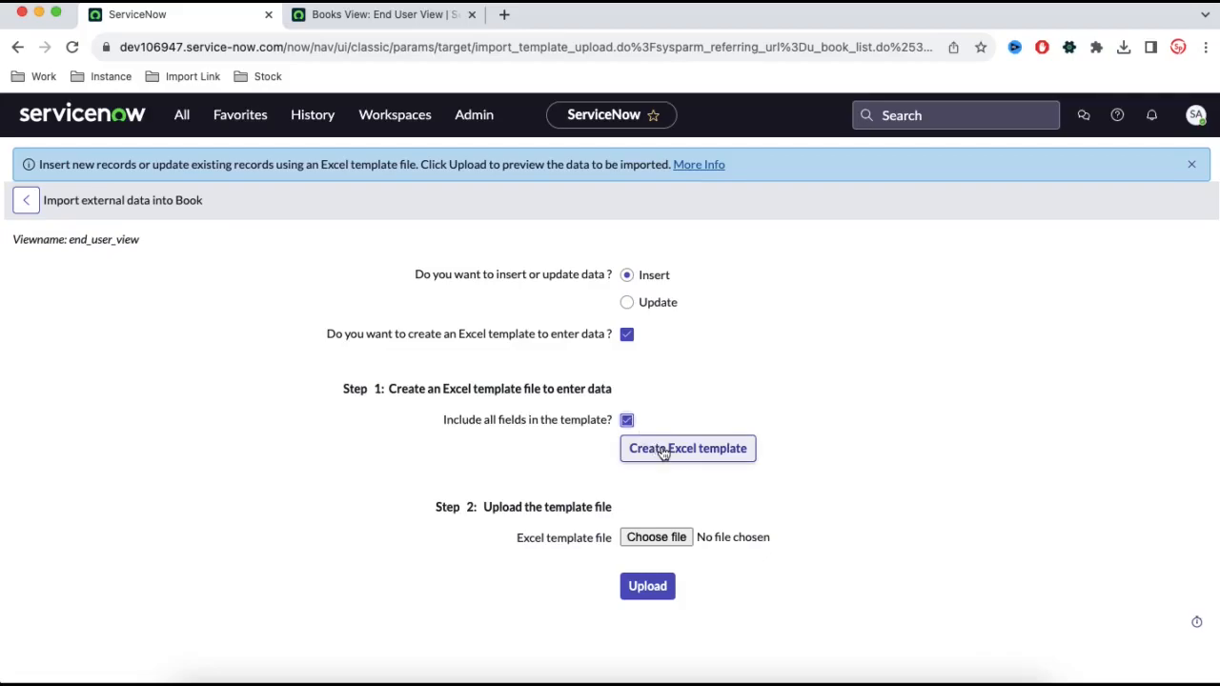
{"action": "left_click", "coordinate": [664, 451]}
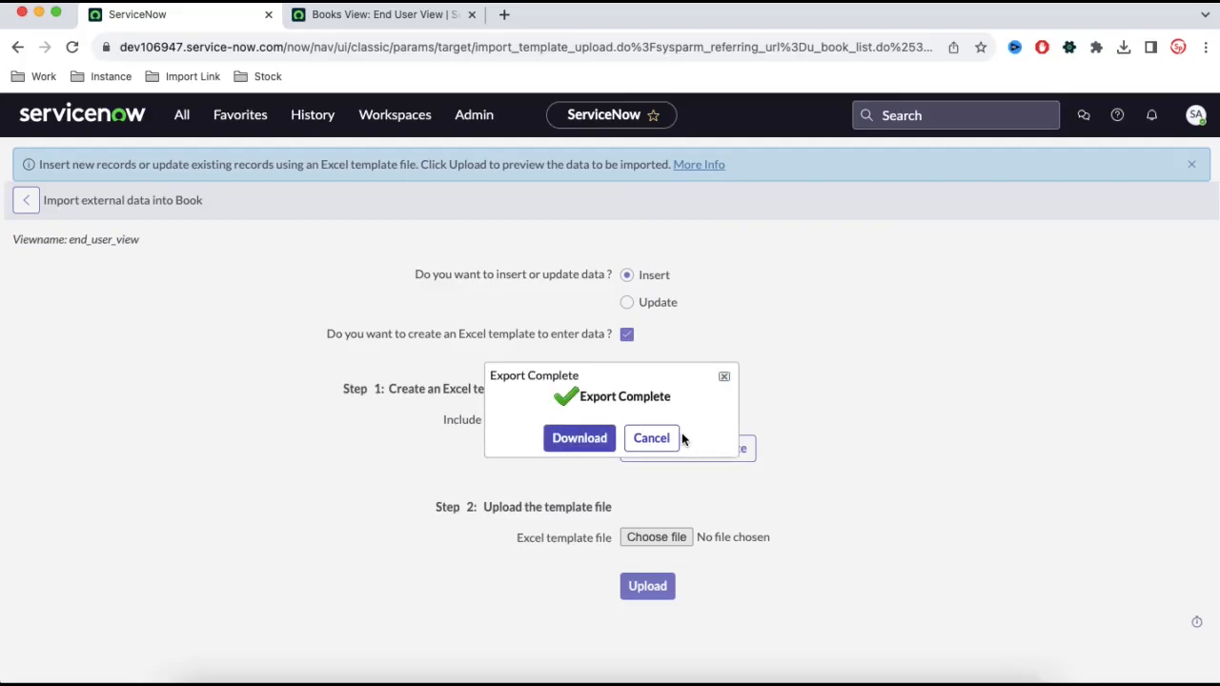
{"action": "left_click", "coordinate": [604, 437]}
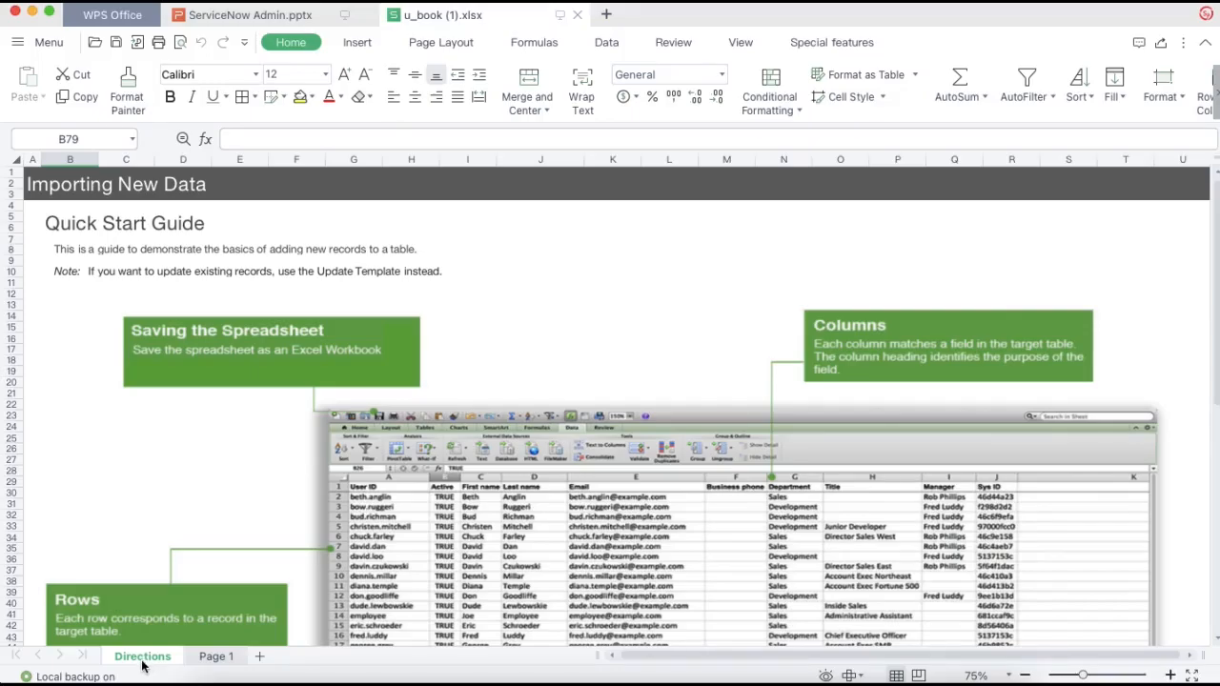
Review the guidance for adding new records on the Directions sheet of u_book (1).xlsx in WPS Office
{"action": "scroll", "coordinate": [319, 474], "scroll_direction": "down", "scroll_amount": 5}
{"action": "scroll", "coordinate": [319, 474], "scroll_direction": "down", "scroll_amount": 12}
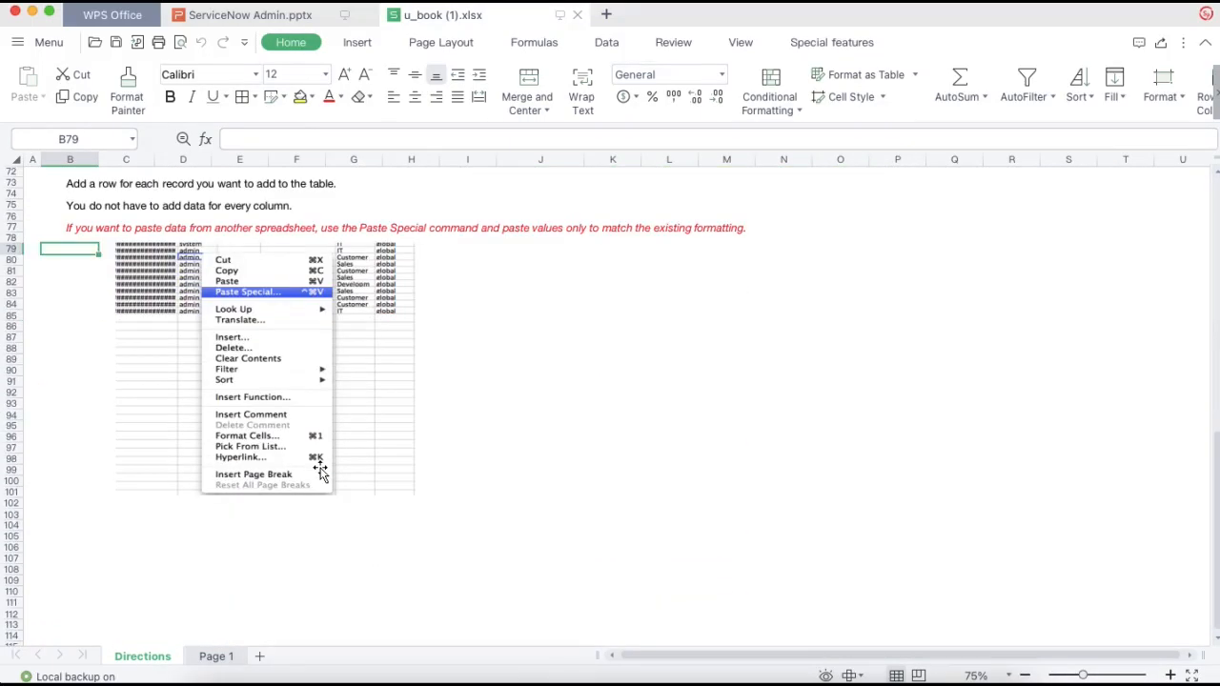
{"action": "scroll", "coordinate": [320, 474], "scroll_direction": "up", "scroll_amount": 8}
{"action": "scroll", "coordinate": [319, 474], "scroll_direction": "up", "scroll_amount": 7}
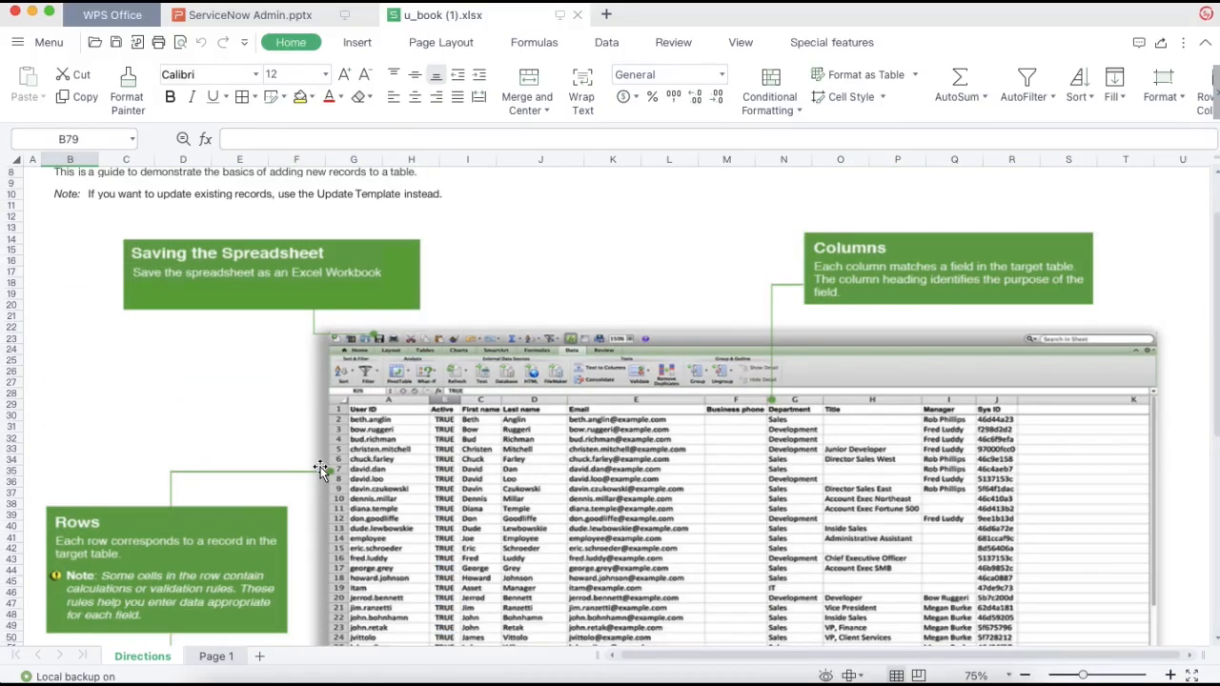
Open the Page 1 sheet and compare its column headers with the Books list in Chrome, ending back in the WPS Office workbook
{"action": "left_click", "coordinate": [206, 658]}
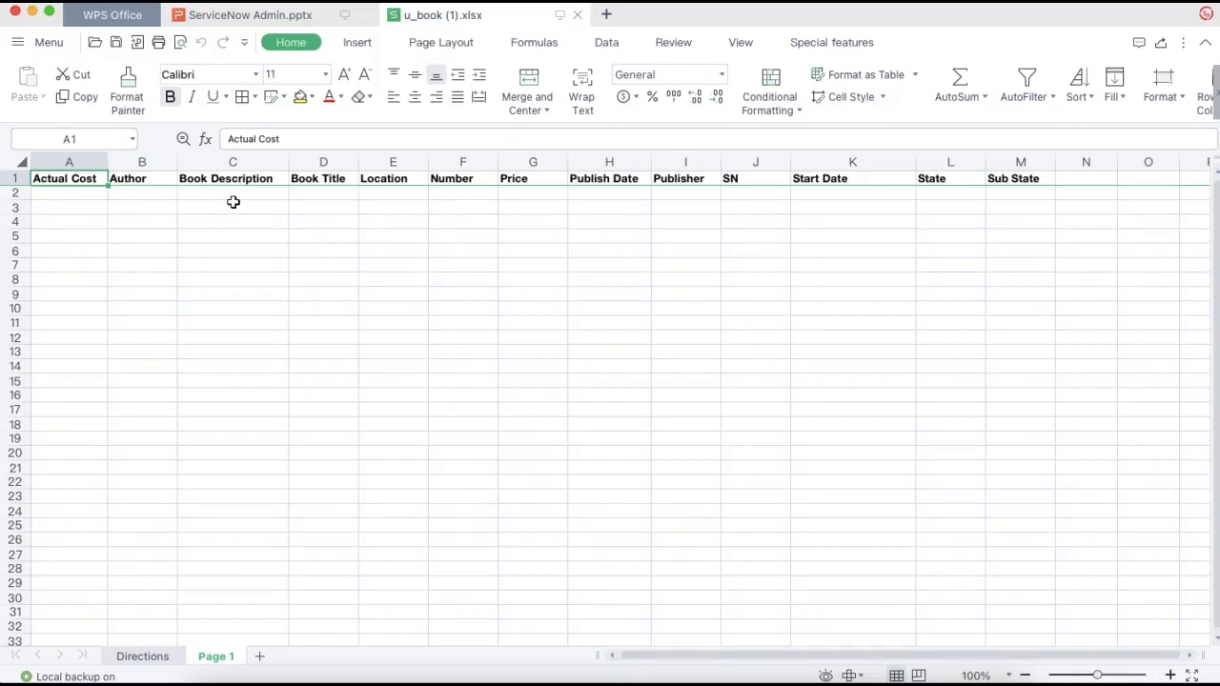
{"action": "left_click", "coordinate": [149, 194]}
{"action": "left_click", "coordinate": [88, 182]}
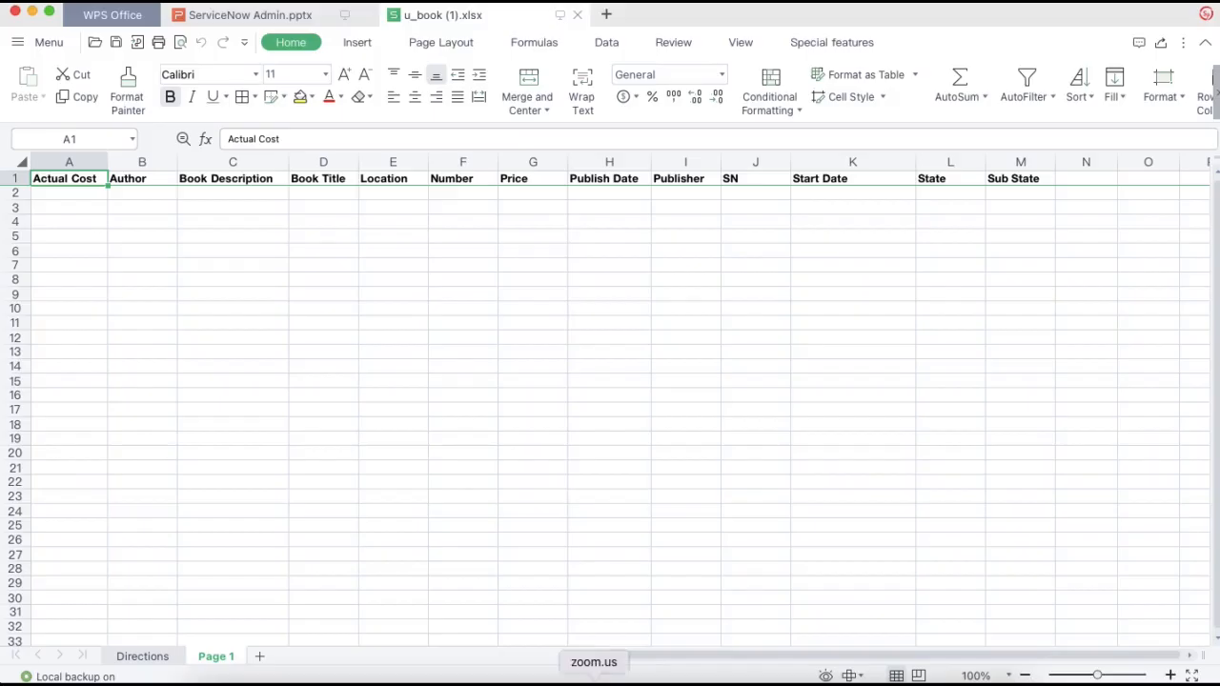
{"action": "left_click", "coordinate": [548, 675]}
{"action": "left_click", "coordinate": [364, 15]}
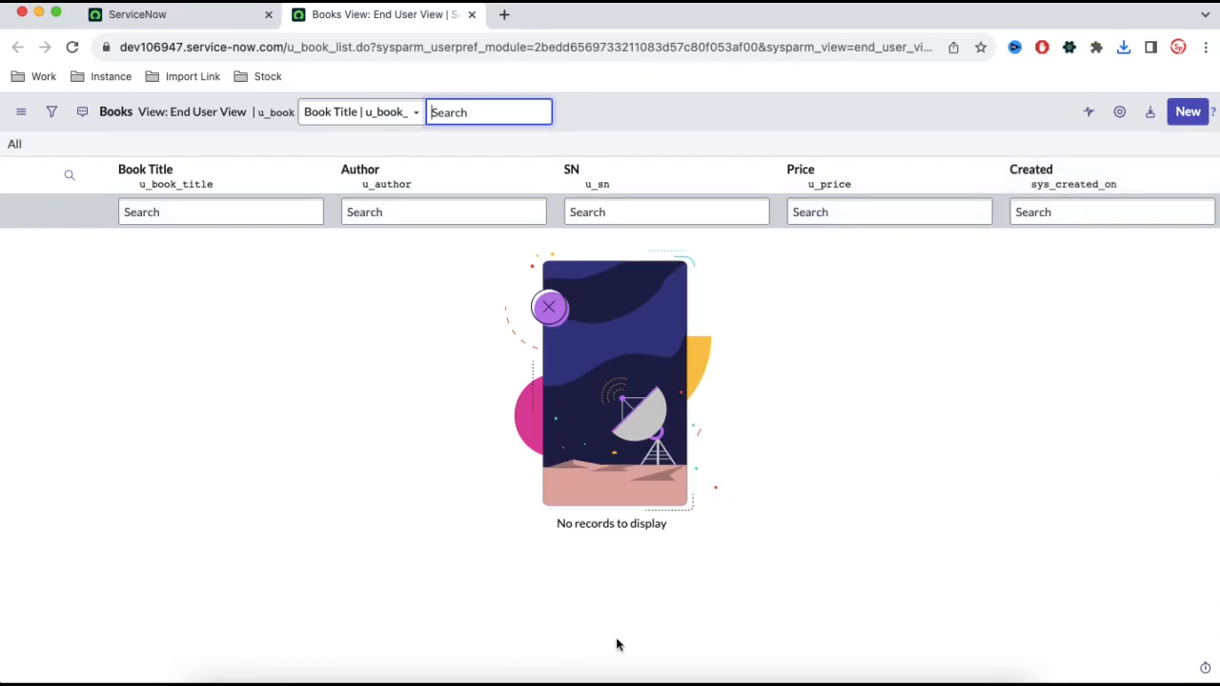
{"action": "left_click", "coordinate": [841, 679]}
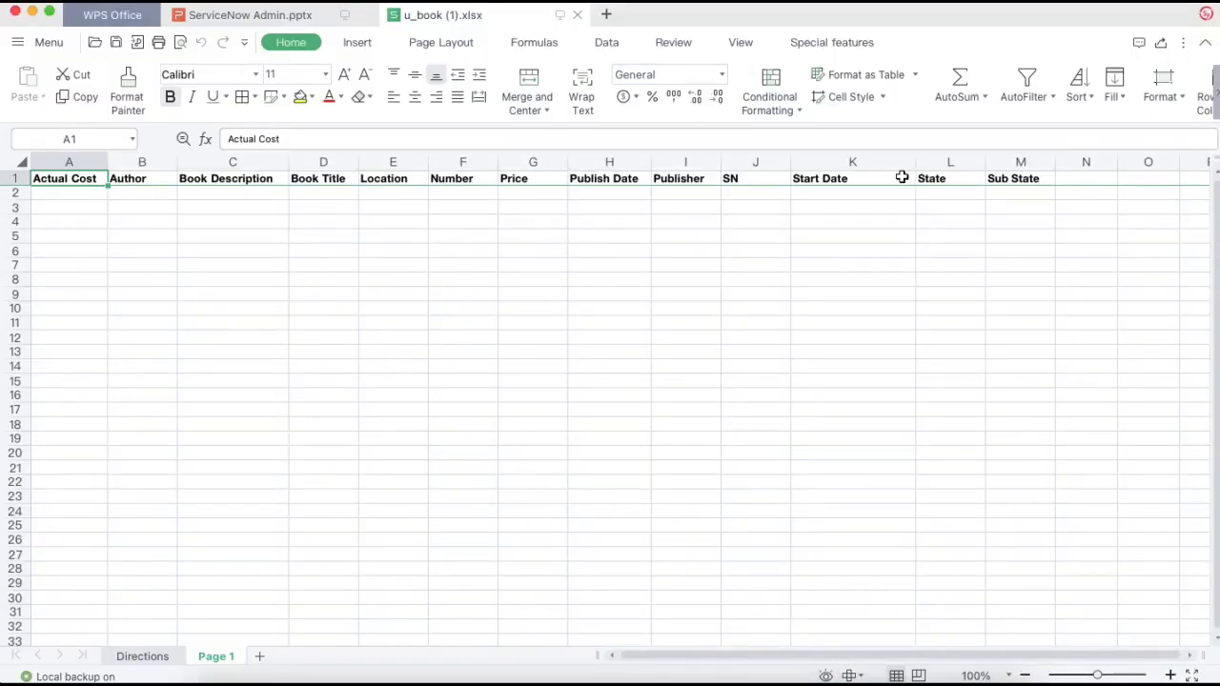
Fill the Book Title column with a numbered series from "Titile 1" to "Titile 21", starting in row 2
{"action": "double_click", "coordinate": [338, 194]}
{"action": "type", "text": "To"}
{"action": "key", "text": "BackSpace"}
{"action": "type", "text": "itile 1"}
{"action": "key", "text": "Return"}
{"action": "left_click", "coordinate": [322, 196]}
{"action": "key", "text": "super+c"}
{"action": "left_click", "coordinate": [331, 209]}
{"action": "key", "text": "super+v"}
{"action": "double_click", "coordinate": [332, 210]}
{"action": "key", "text": "BackSpace"}
{"action": "type", "text": "2"}
{"action": "left_click_drag", "start_coordinate": [332, 209], "coordinate": [401, 468]}
Fill the Book Description column with a numbered series from "description 1" to "description 21", starting in row 2
{"action": "left_click", "coordinate": [255, 195]}
{"action": "type", "text": "description 1"}
{"action": "key", "text": "Return"}
{"action": "left_click", "coordinate": [246, 195]}
{"action": "double_click", "coordinate": [269, 209]}
{"action": "key", "text": "super+v"}
{"action": "key", "text": "BackSpace"}
{"action": "type", "text": "2"}
{"action": "left_click_drag", "start_coordinate": [263, 194], "coordinate": [303, 499]}
Fill the Location column with a numbered series from "Location 1" to "Location 21", starting in row 2
{"action": "left_click", "coordinate": [393, 195]}
{"action": "type", "text": "Location 1"}
{"action": "double_click", "coordinate": [417, 209]}
{"action": "key", "text": "super+v"}
{"action": "key", "text": "BackSpace"}
{"action": "type", "text": "2"}
{"action": "key", "text": "Return"}
{"action": "left_click_drag", "start_coordinate": [414, 194], "coordinate": [418, 209]}
{"action": "left_click_drag", "start_coordinate": [428, 216], "coordinate": [430, 503]}
{"action": "scroll", "coordinate": [517, 400], "scroll_direction": "down", "scroll_amount": 2}
{"action": "scroll", "coordinate": [519, 393], "scroll_direction": "up", "scroll_amount": 2}
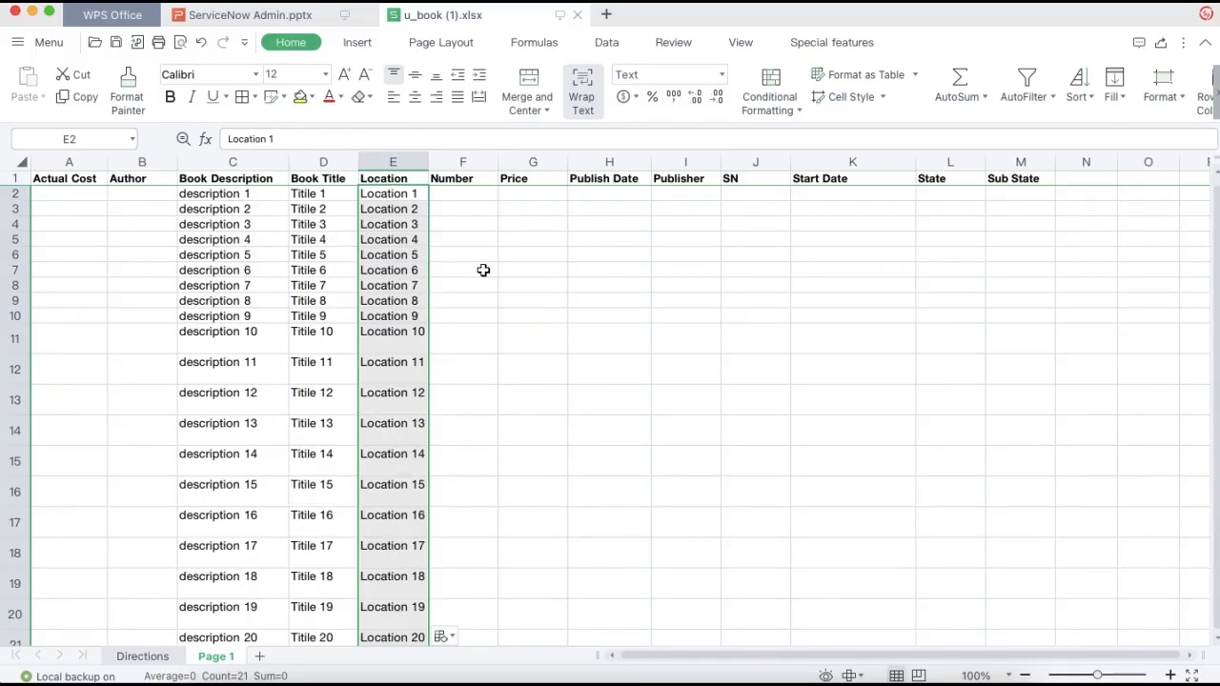
Switch to the Book import page in Chrome, choose u_book (1).xlsx as the Excel template file and upload it
{"action": "left_click", "coordinate": [557, 678]}
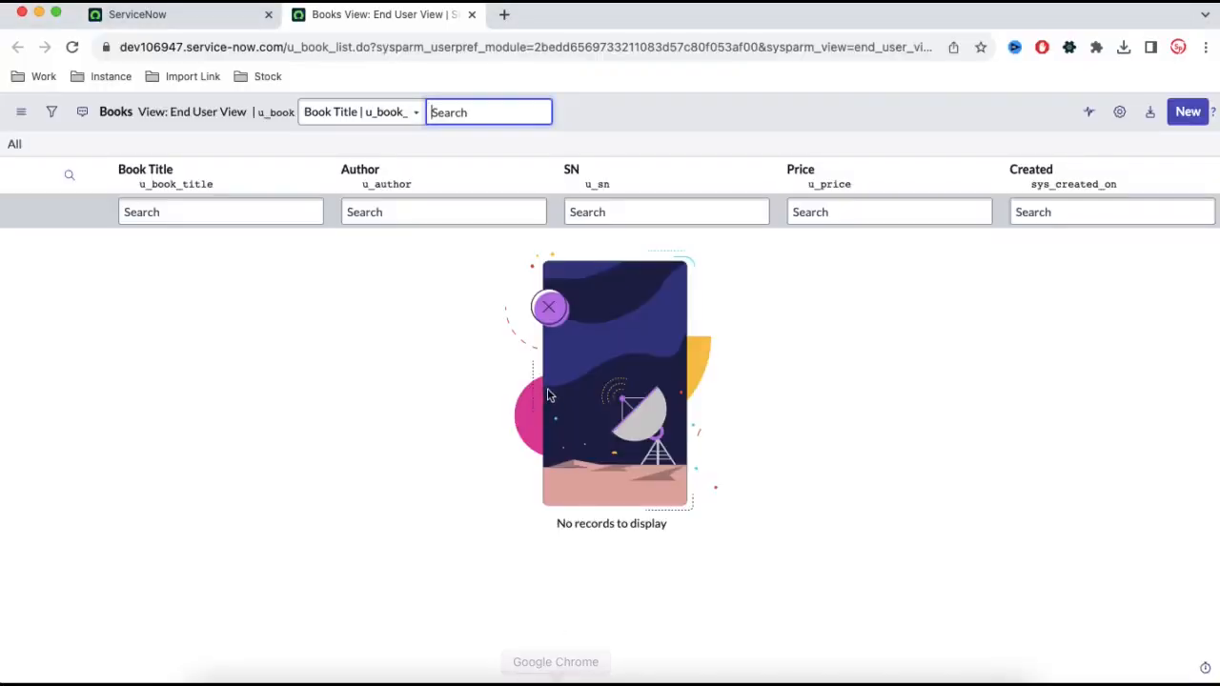
{"action": "left_click", "coordinate": [201, 17]}
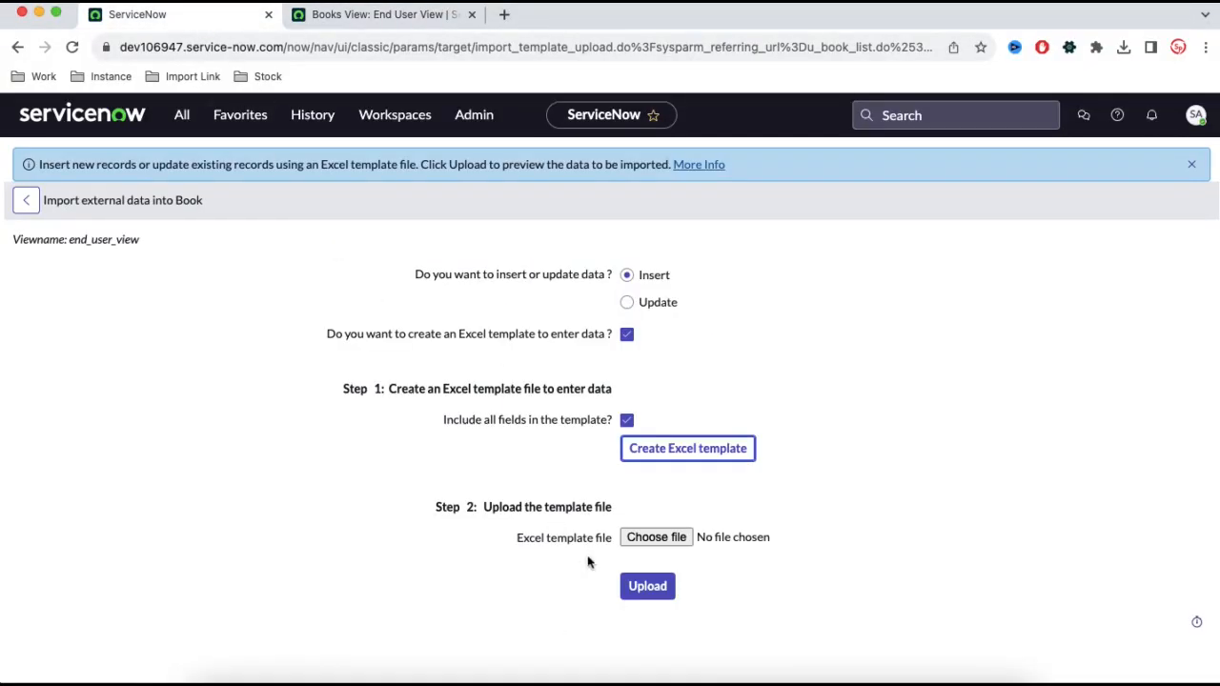
{"action": "left_click", "coordinate": [654, 537]}
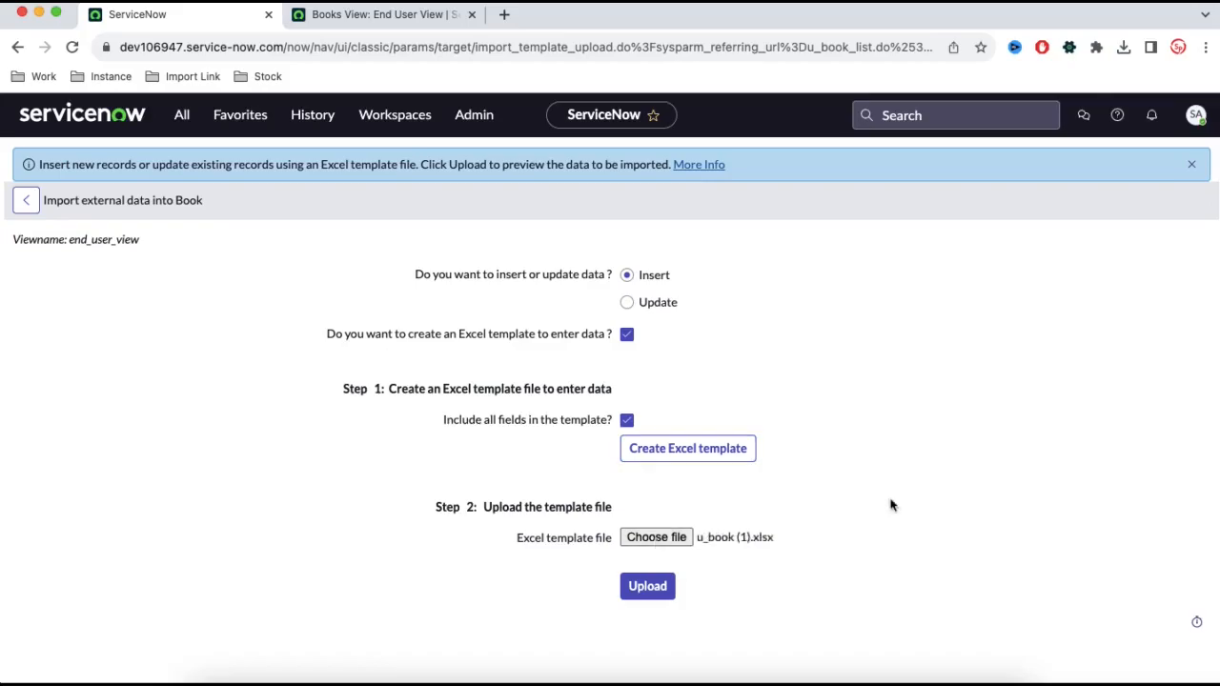
{"action": "left_click", "coordinate": [637, 591]}
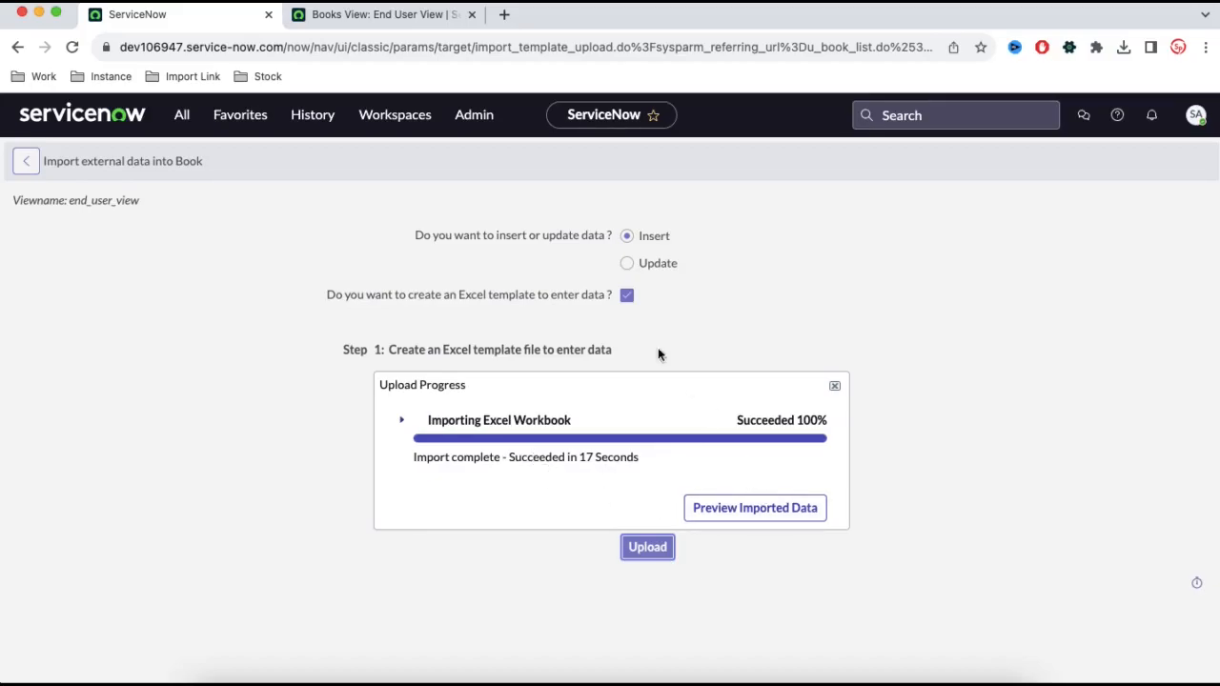
Refresh the Books list to check whether it contains the uploaded records, and return to the import page
{"action": "left_click", "coordinate": [381, 17]}
{"action": "left_click", "coordinate": [72, 46]}
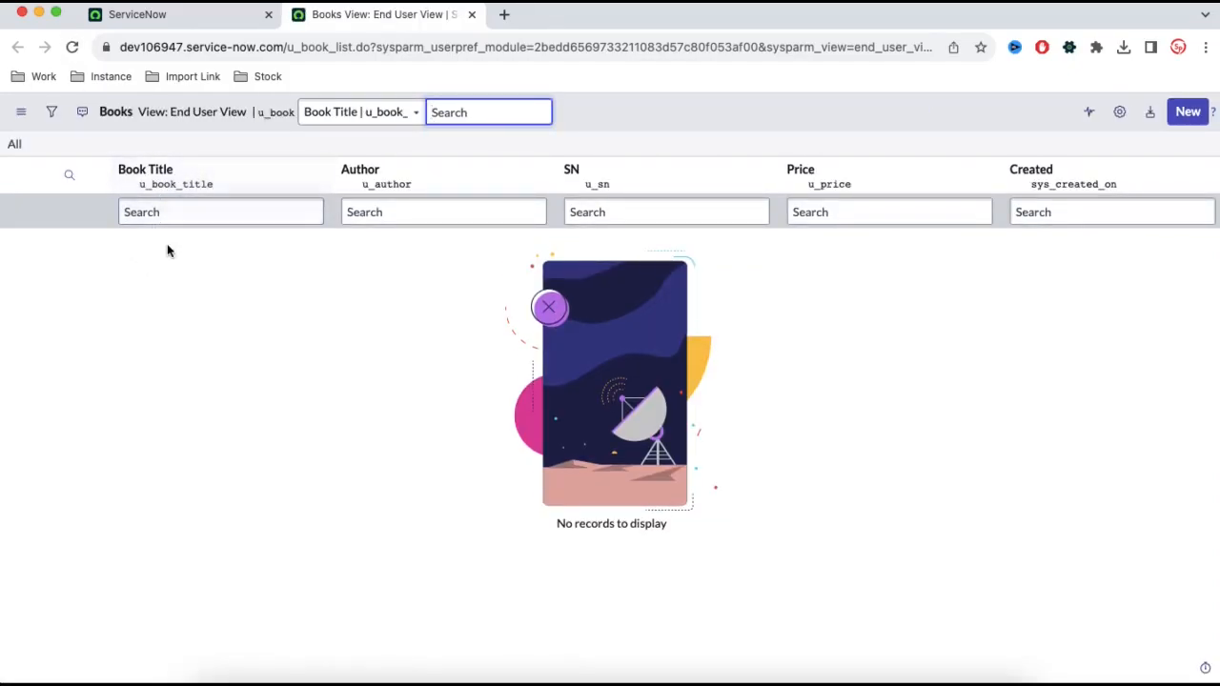
{"action": "left_click", "coordinate": [196, 15]}
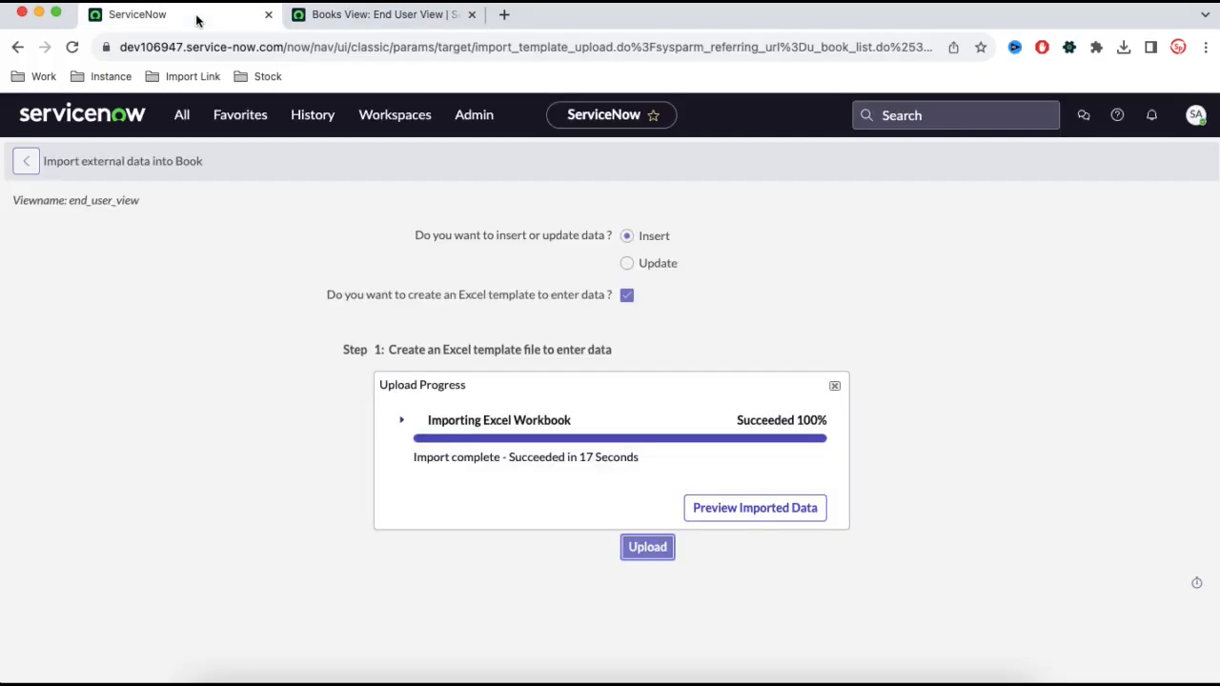
Open the preview of the imported data, look through its rows, and check the Books list once more
{"action": "left_click", "coordinate": [727, 511]}
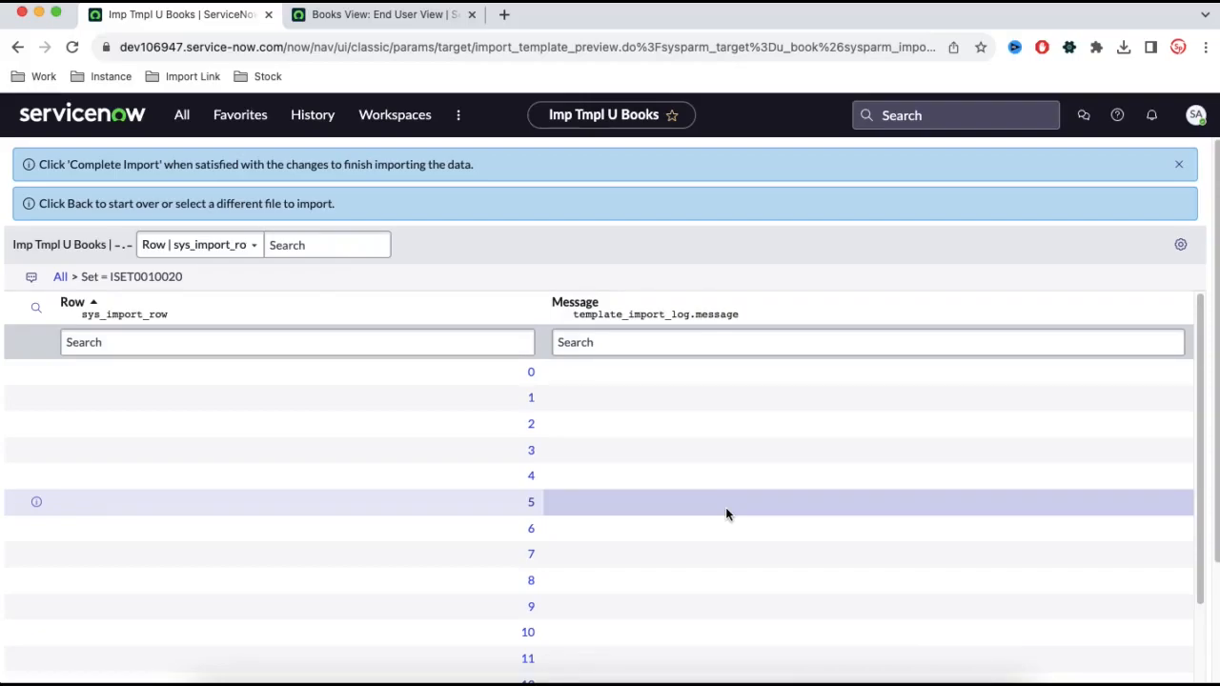
{"action": "scroll", "coordinate": [723, 513], "scroll_direction": "down", "scroll_amount": 3}
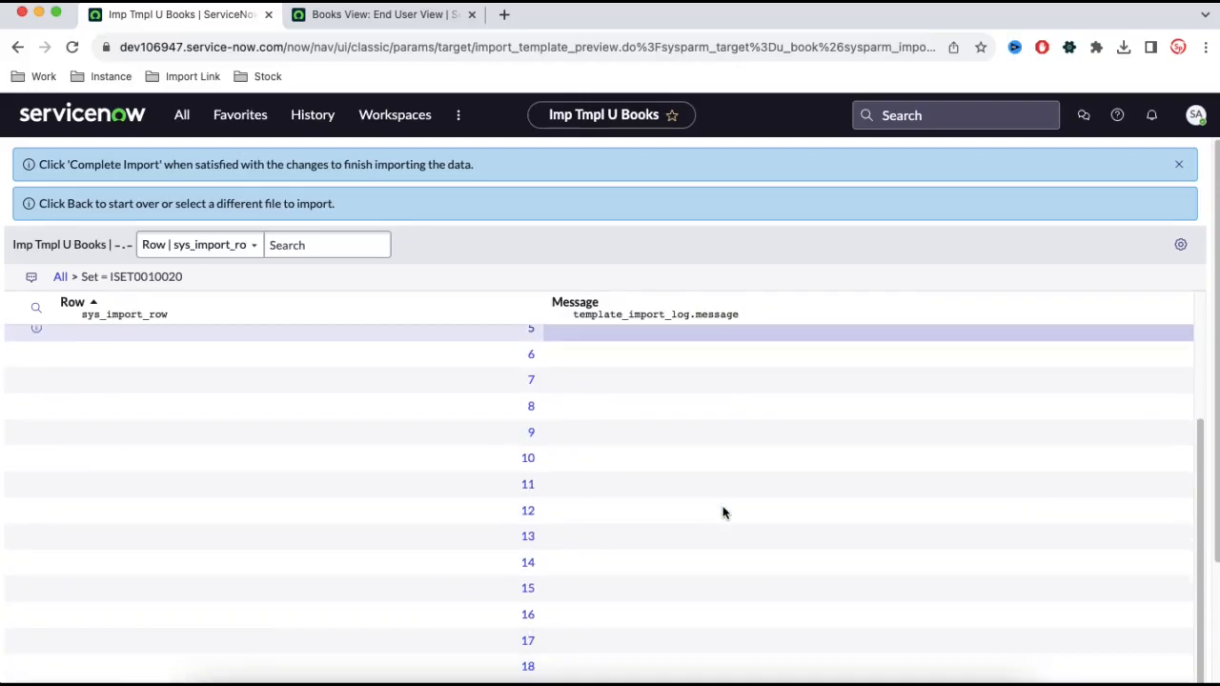
{"action": "scroll", "coordinate": [723, 513], "scroll_direction": "down", "scroll_amount": 3}
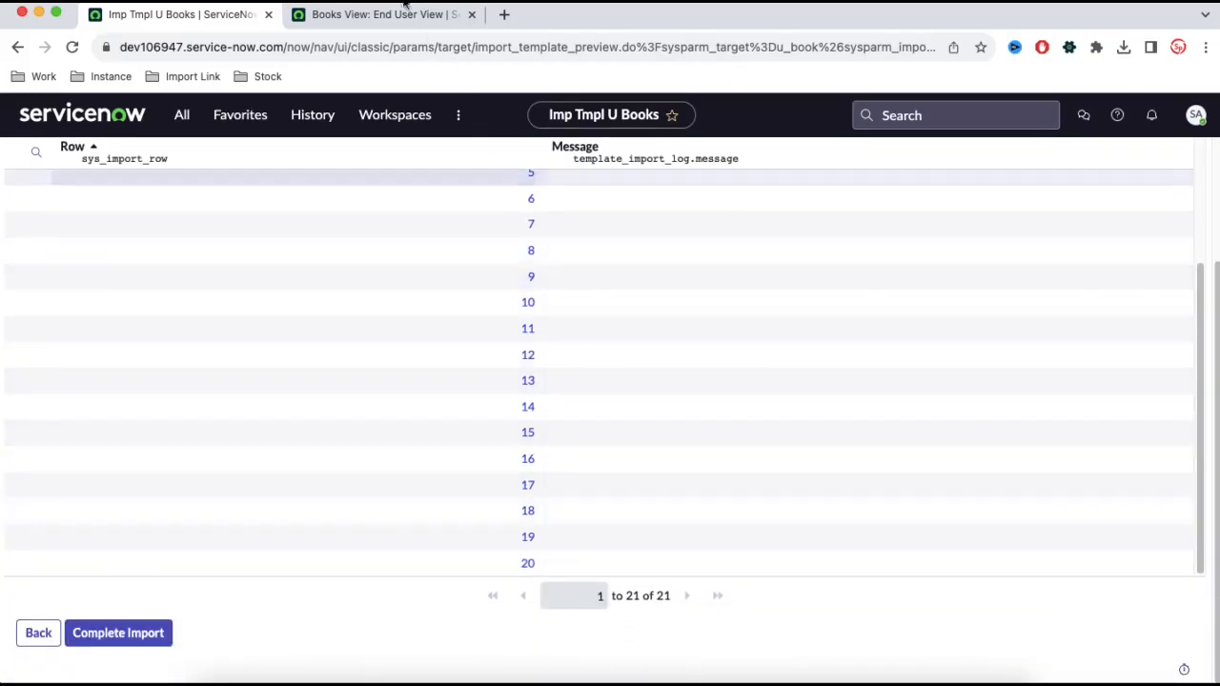
{"action": "left_click", "coordinate": [410, 17]}
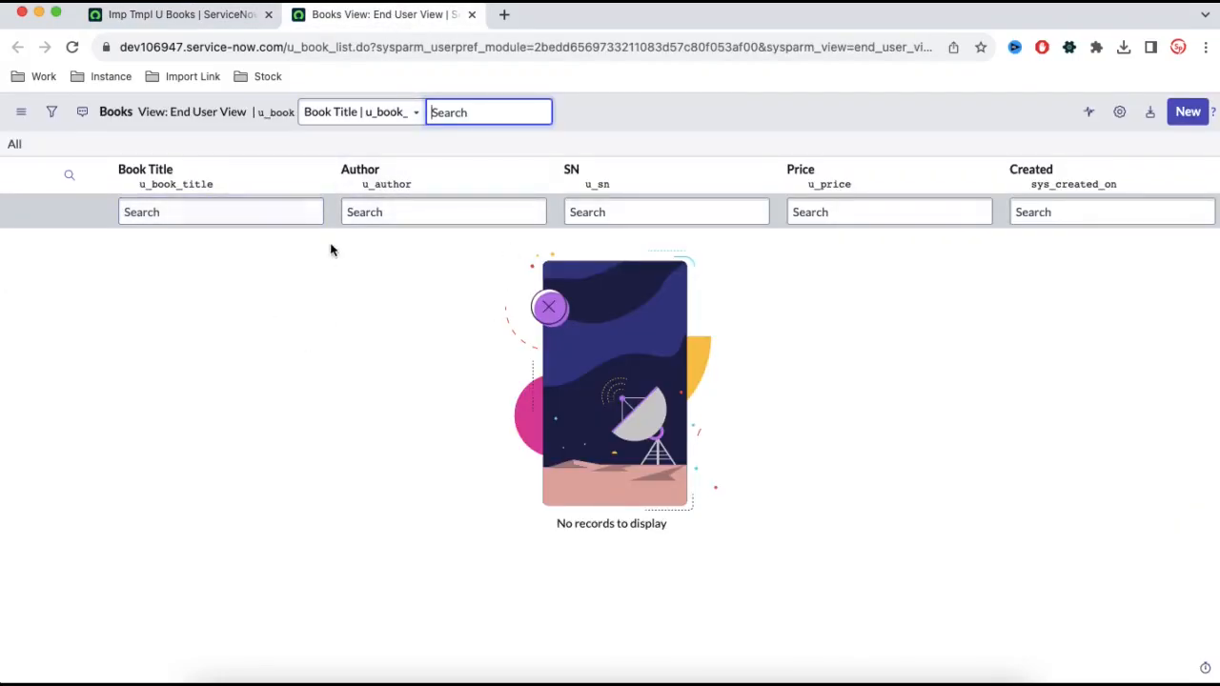
{"action": "left_click", "coordinate": [214, 16]}
{"action": "scroll", "coordinate": [370, 283], "scroll_direction": "up", "scroll_amount": 3}
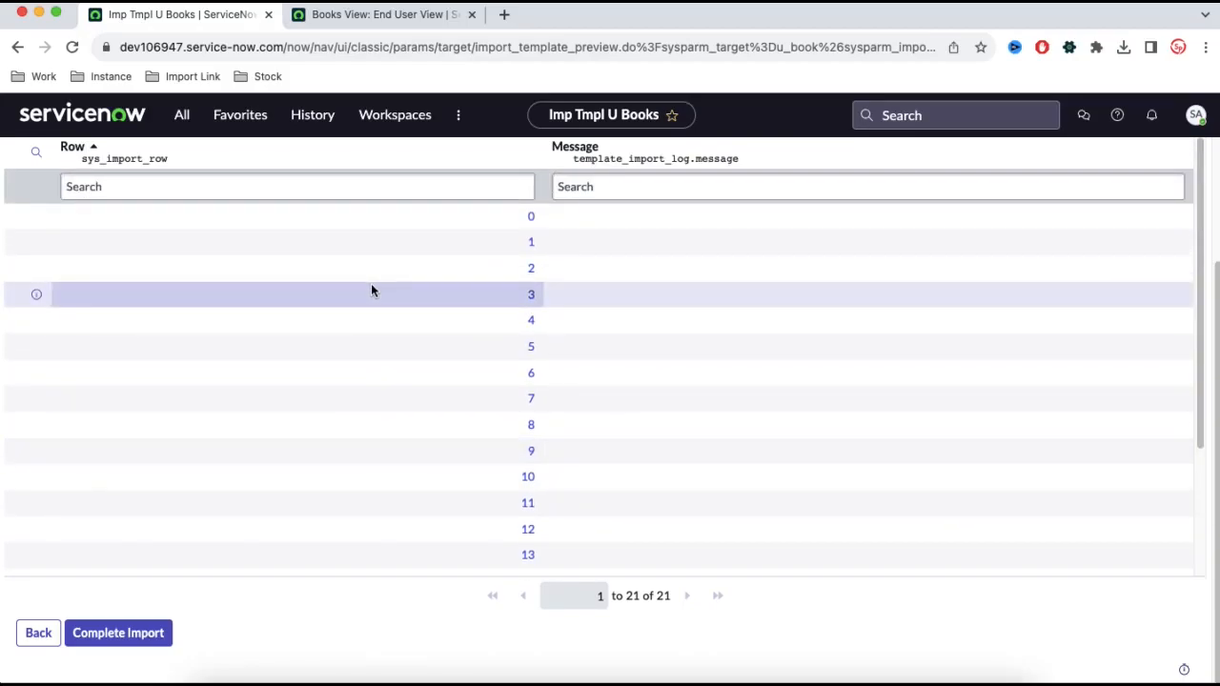
{"action": "scroll", "coordinate": [802, 390], "scroll_direction": "up", "scroll_amount": 3}
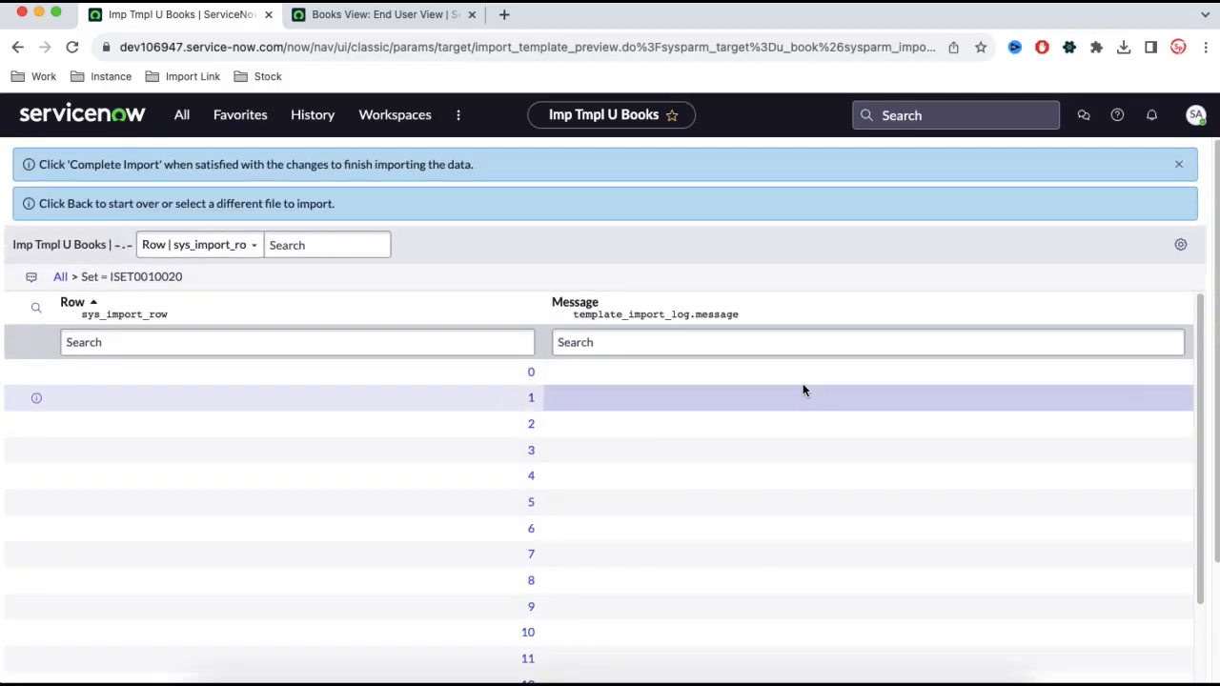
Add the Book Title, Book Description and Location columns to the import preview list
{"action": "left_click", "coordinate": [1179, 247]}
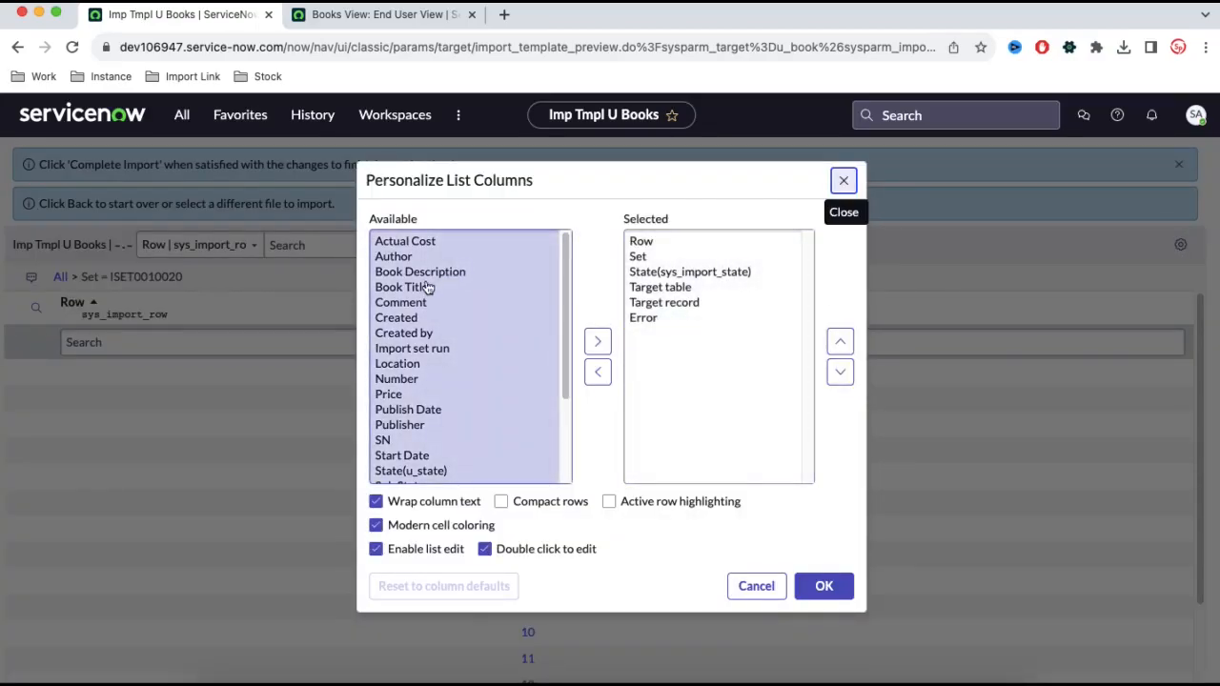
{"action": "double_click", "coordinate": [426, 287]}
{"action": "double_click", "coordinate": [422, 273]}
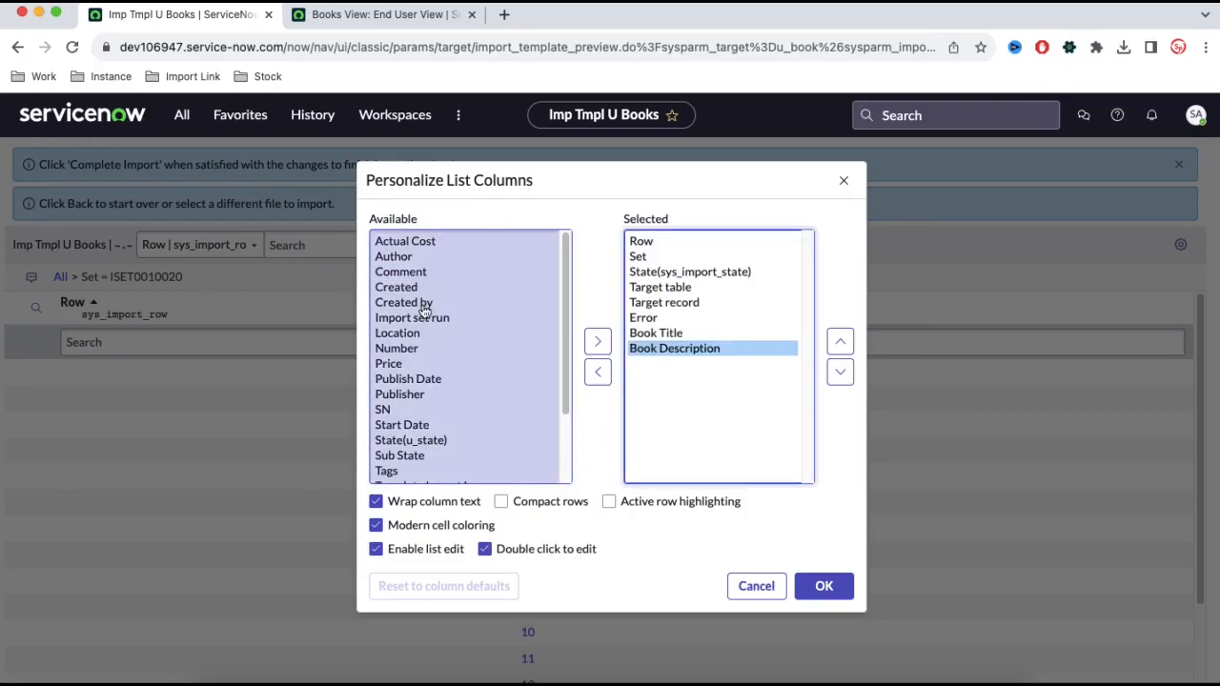
{"action": "double_click", "coordinate": [420, 334]}
{"action": "left_click", "coordinate": [823, 584]}
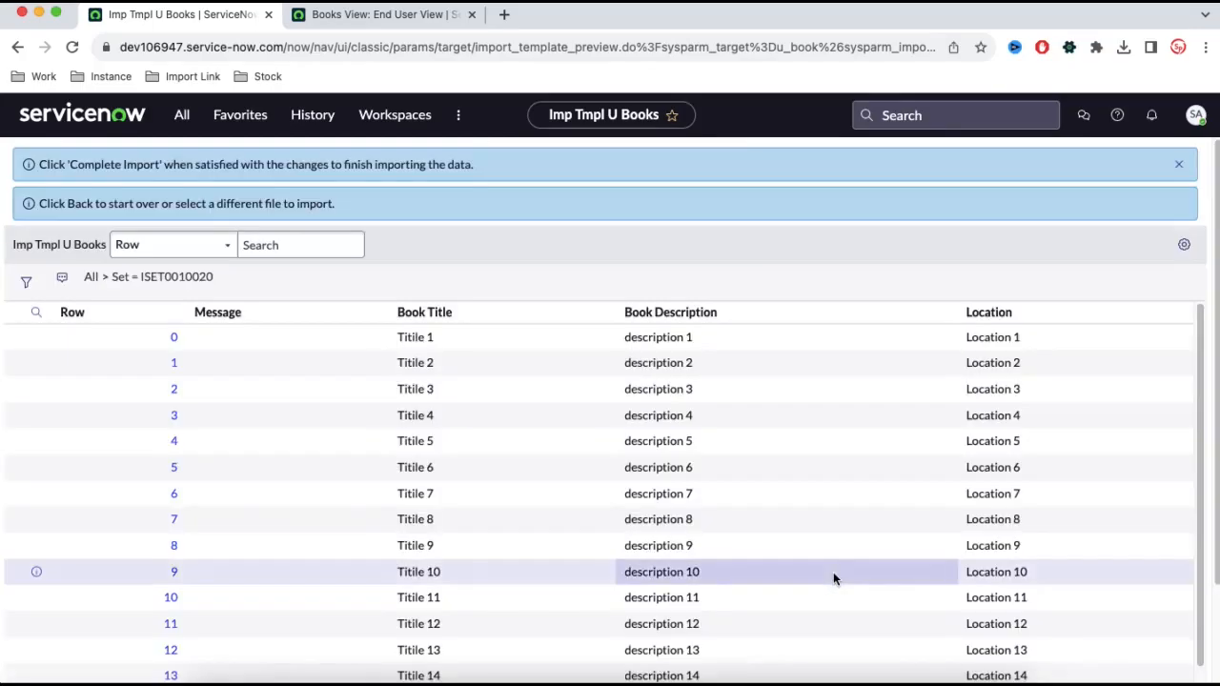
Check the titles, descriptions and locations in the preview rows and complete the import
{"action": "scroll", "coordinate": [833, 572], "scroll_direction": "down", "scroll_amount": 3}
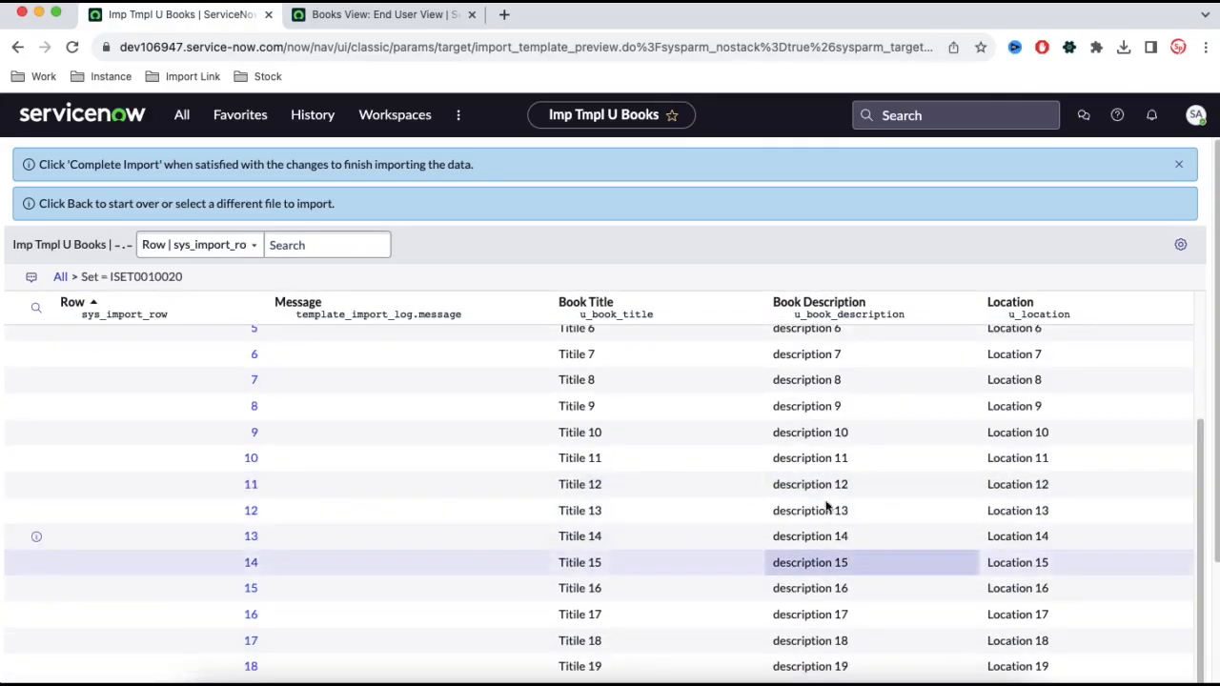
{"action": "scroll", "coordinate": [829, 495], "scroll_direction": "up", "scroll_amount": 3}
{"action": "scroll", "coordinate": [829, 500], "scroll_direction": "down", "scroll_amount": 3}
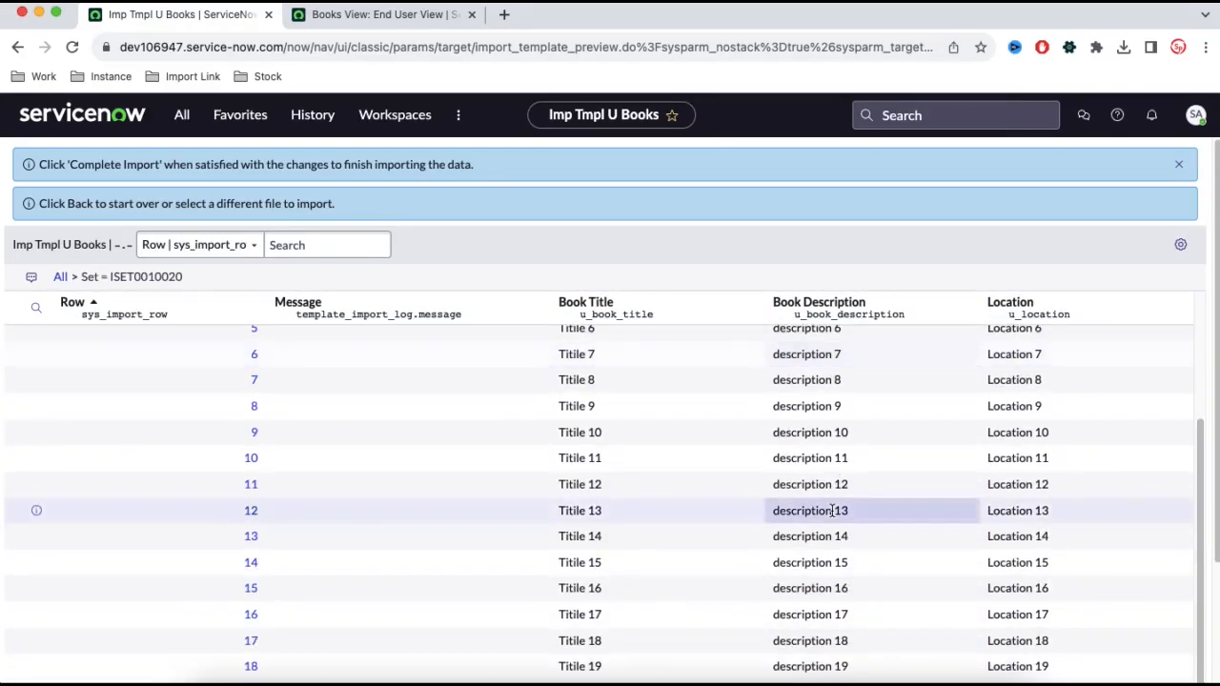
{"action": "scroll", "coordinate": [829, 509], "scroll_direction": "up", "scroll_amount": 3}
{"action": "scroll", "coordinate": [820, 534], "scroll_direction": "down", "scroll_amount": 3}
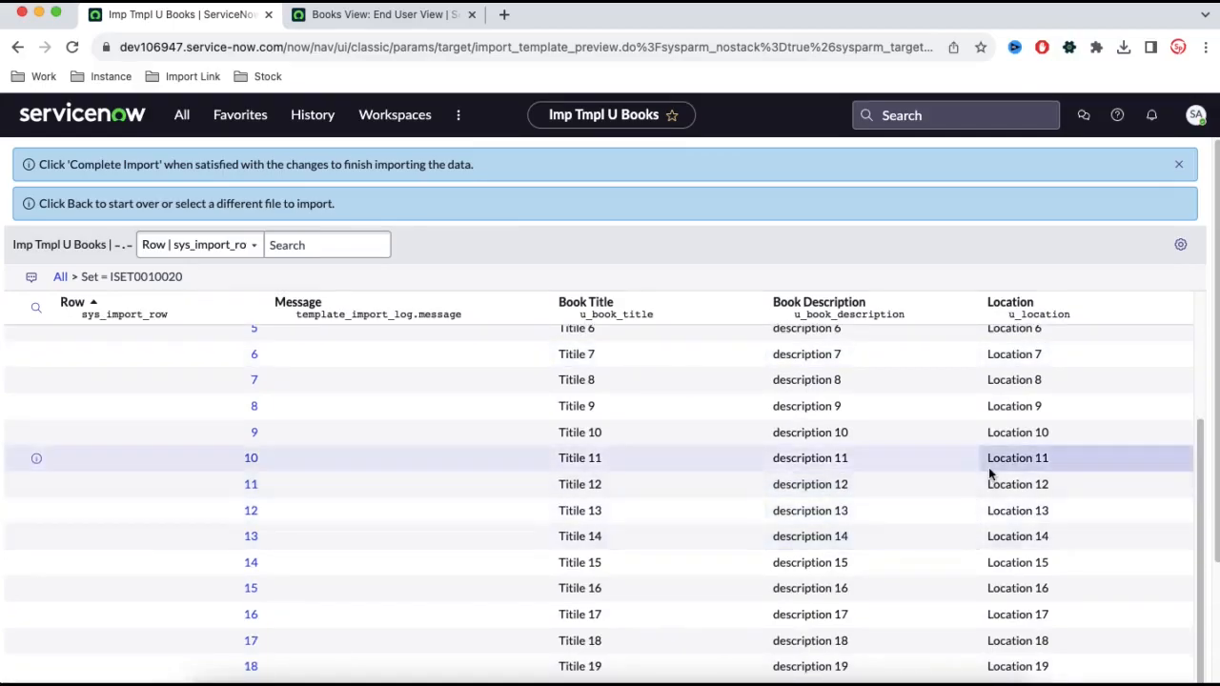
{"action": "scroll", "coordinate": [992, 474], "scroll_direction": "down", "scroll_amount": 3}
{"action": "left_click", "coordinate": [103, 634]}
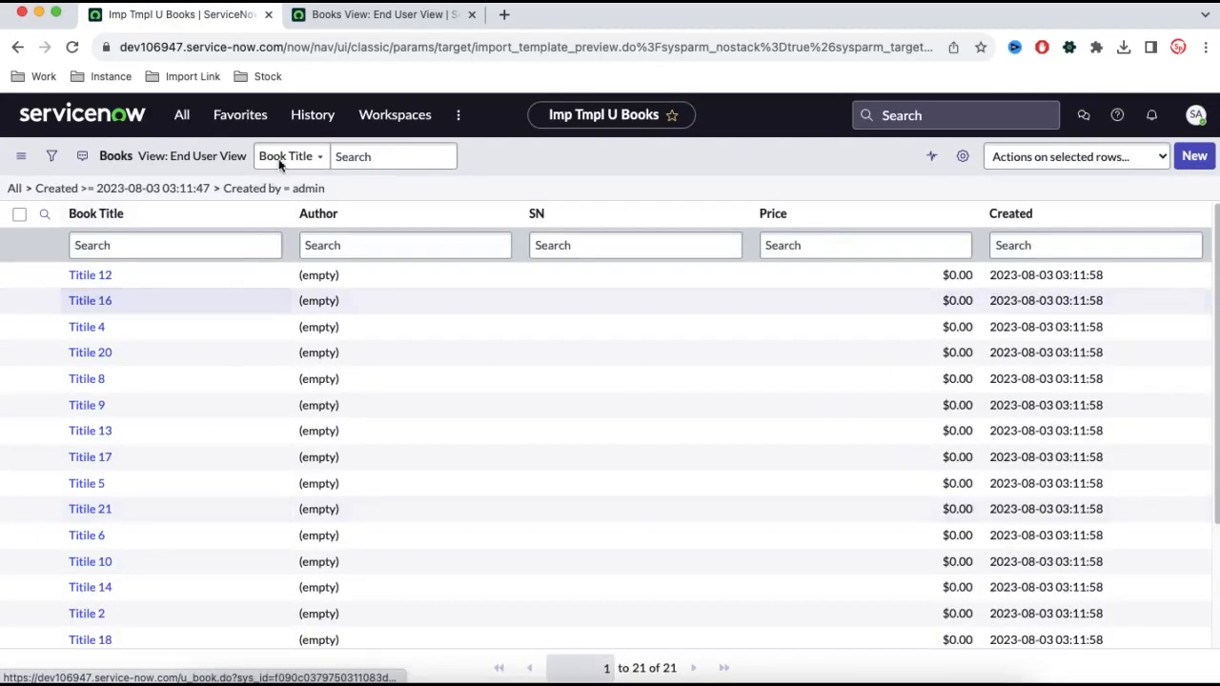
Display all records in the other open Books list and look through the imported titles
{"action": "left_click", "coordinate": [391, 23]}
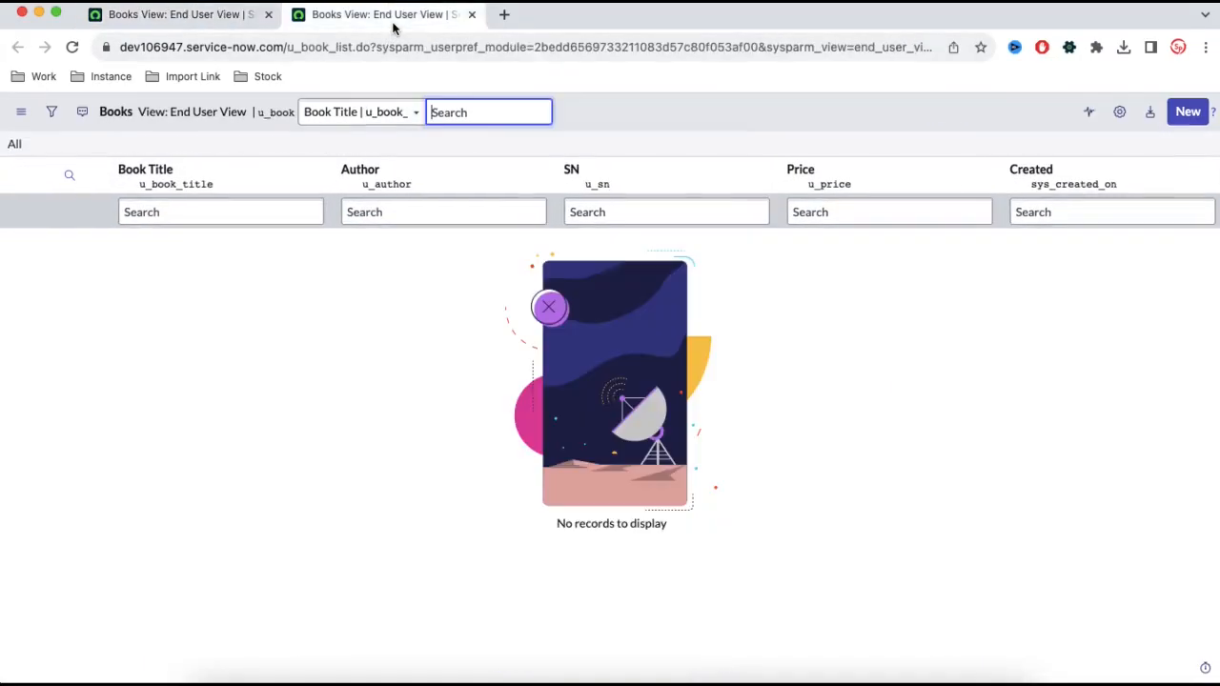
{"action": "left_click", "coordinate": [14, 148]}
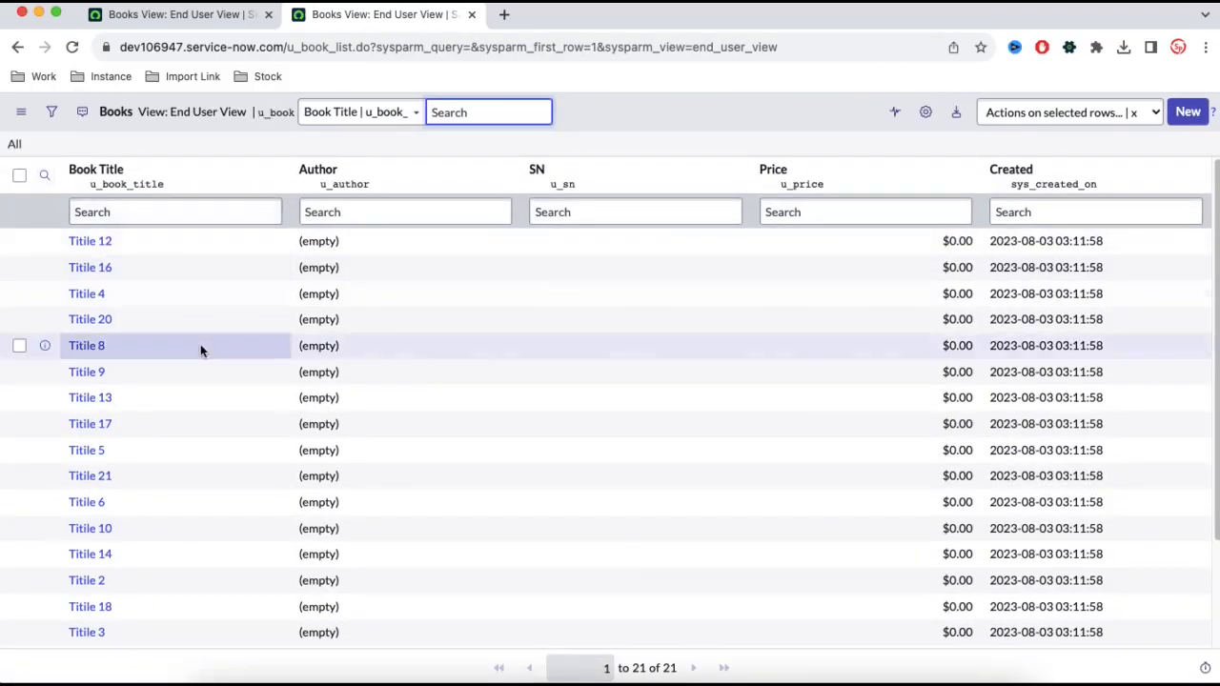
{"action": "scroll", "coordinate": [202, 343], "scroll_direction": "down", "scroll_amount": 3}
{"action": "scroll", "coordinate": [207, 318], "scroll_direction": "up", "scroll_amount": 3}
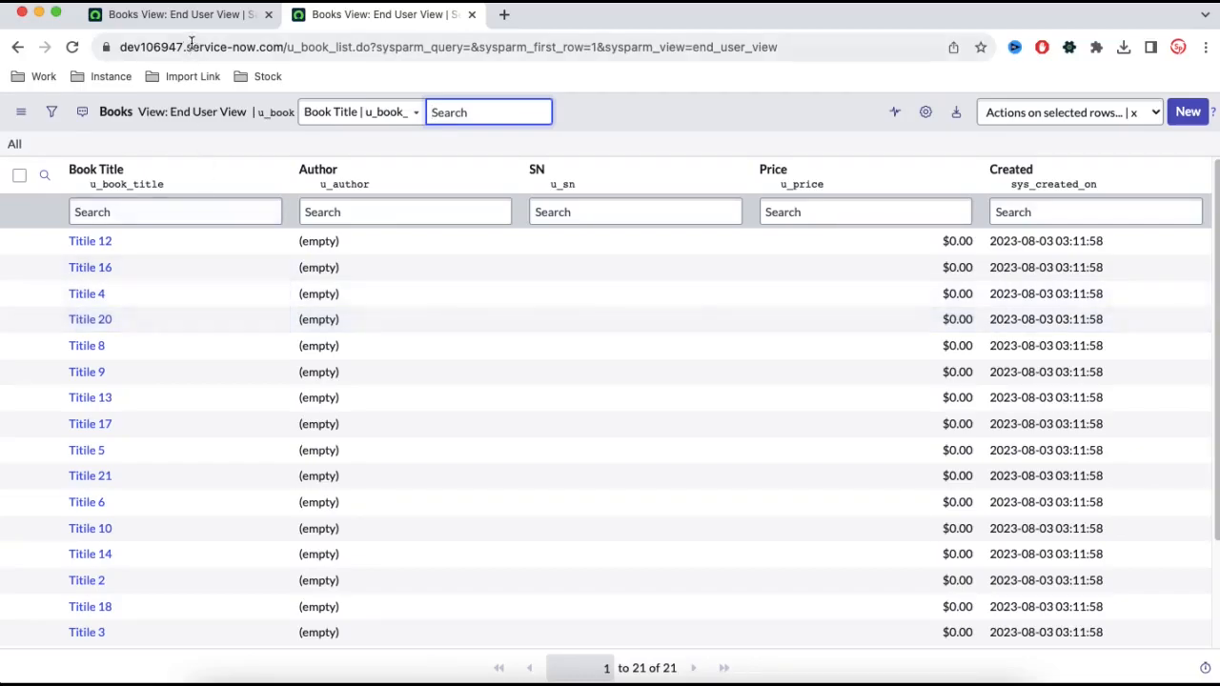
Select all records in the Books list and delete them
{"action": "right_click", "coordinate": [303, 187]}
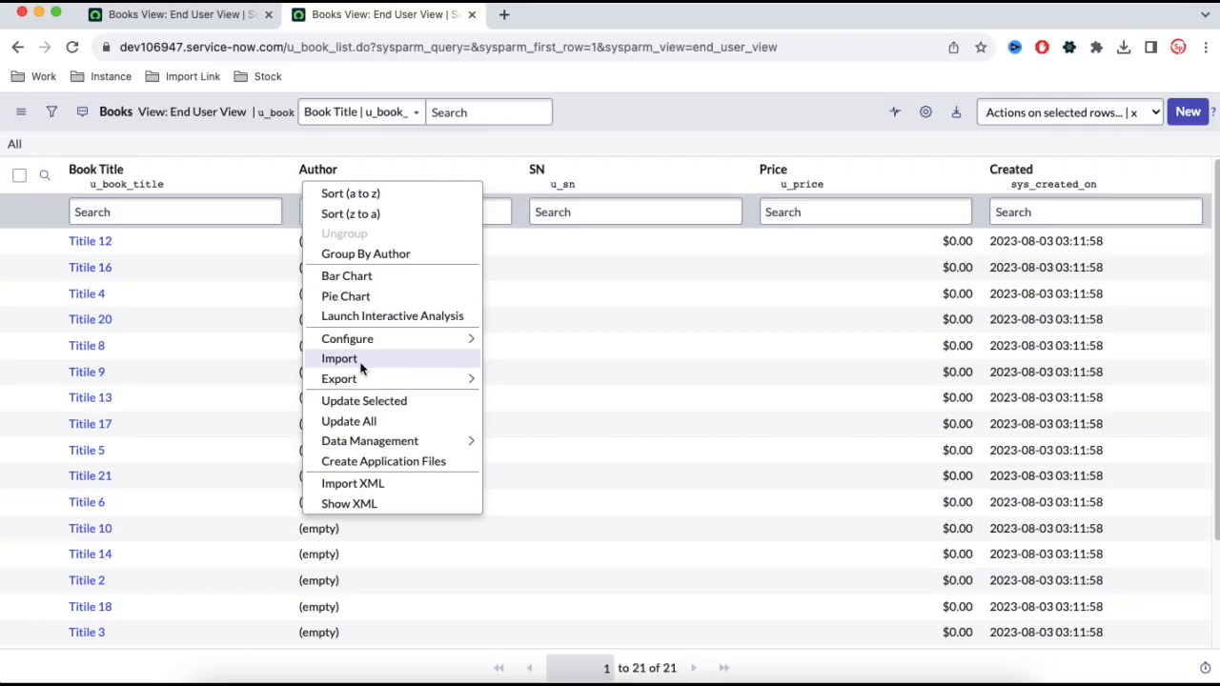
{"action": "left_click", "coordinate": [540, 209]}
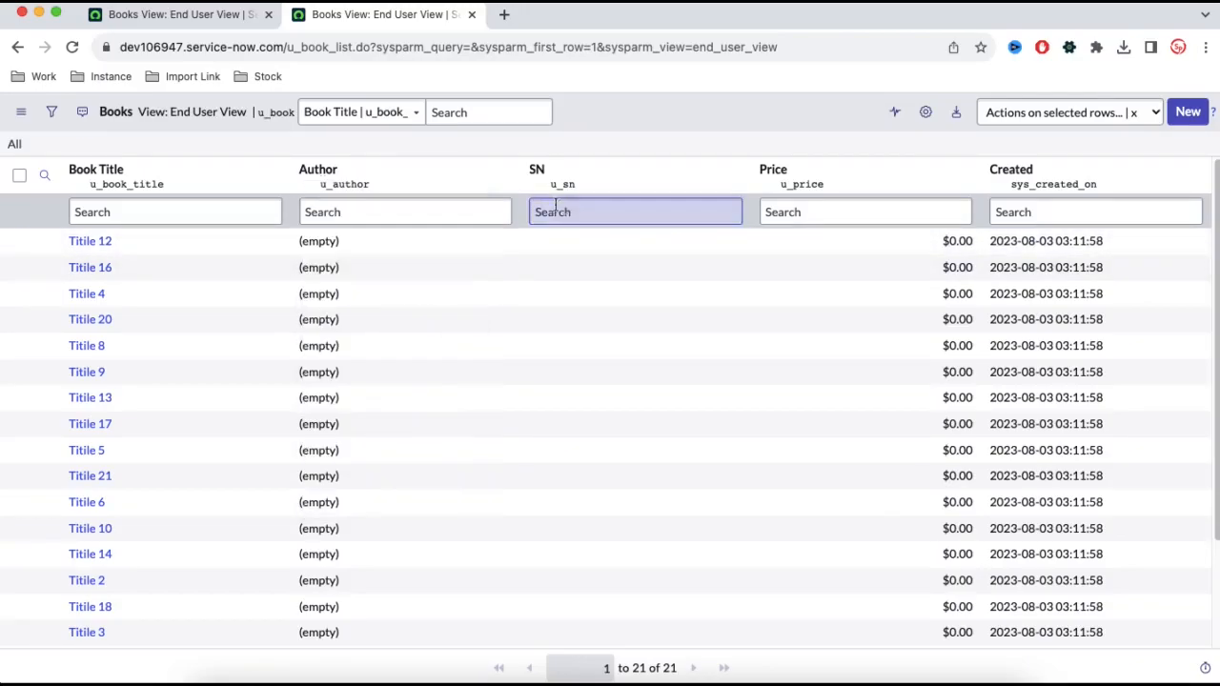
{"action": "left_click", "coordinate": [20, 177]}
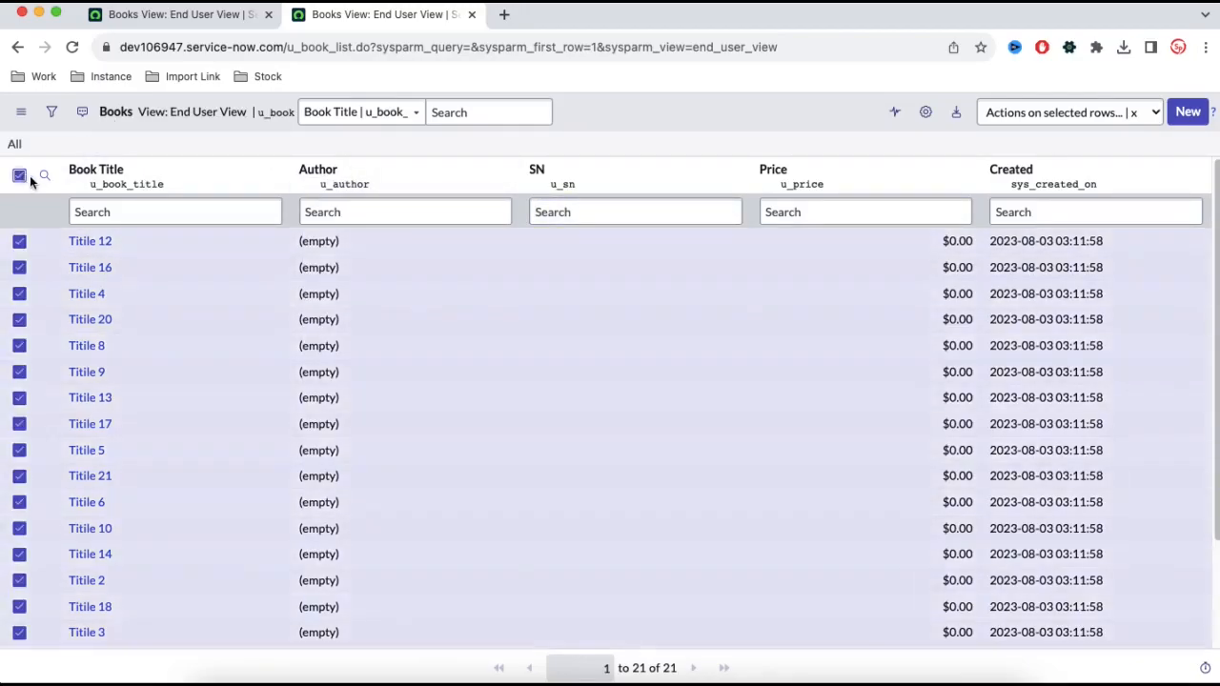
{"action": "left_click", "coordinate": [1113, 126]}
{"action": "left_click", "coordinate": [972, 134]}
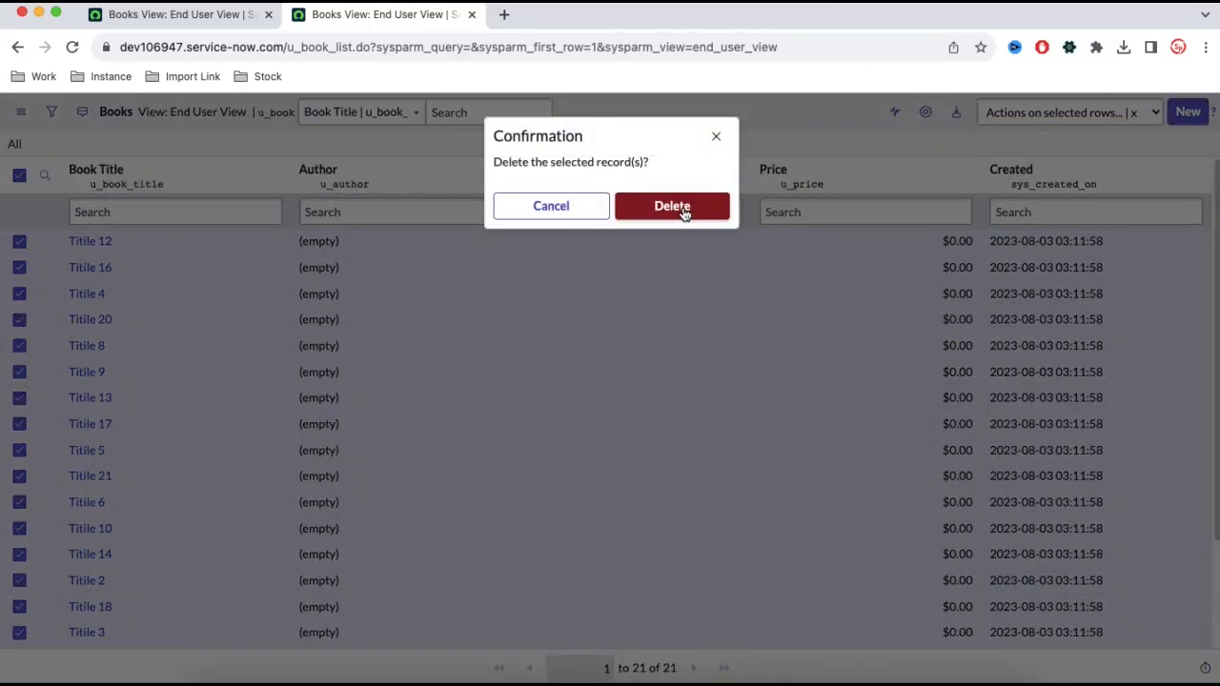
{"action": "left_click", "coordinate": [672, 206]}
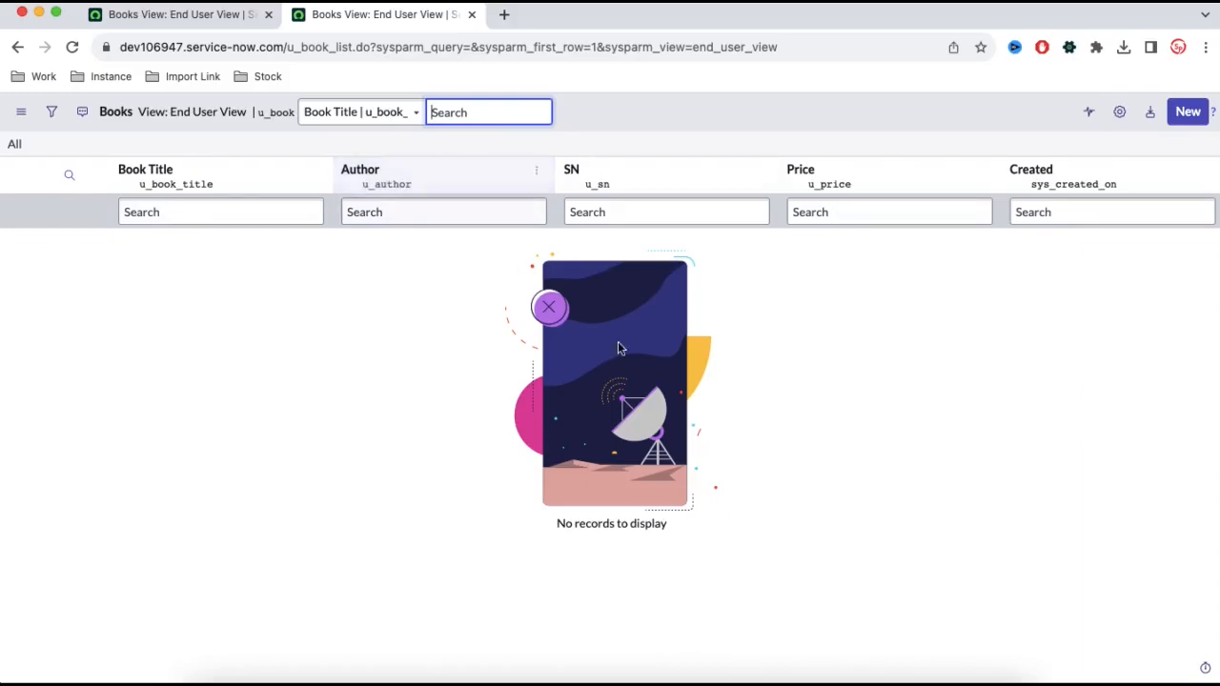
Switch to WPS Office, review the book rows in u_book (1).xlsx, and return to the Books list in Chrome
{"action": "left_click", "coordinate": [841, 682]}
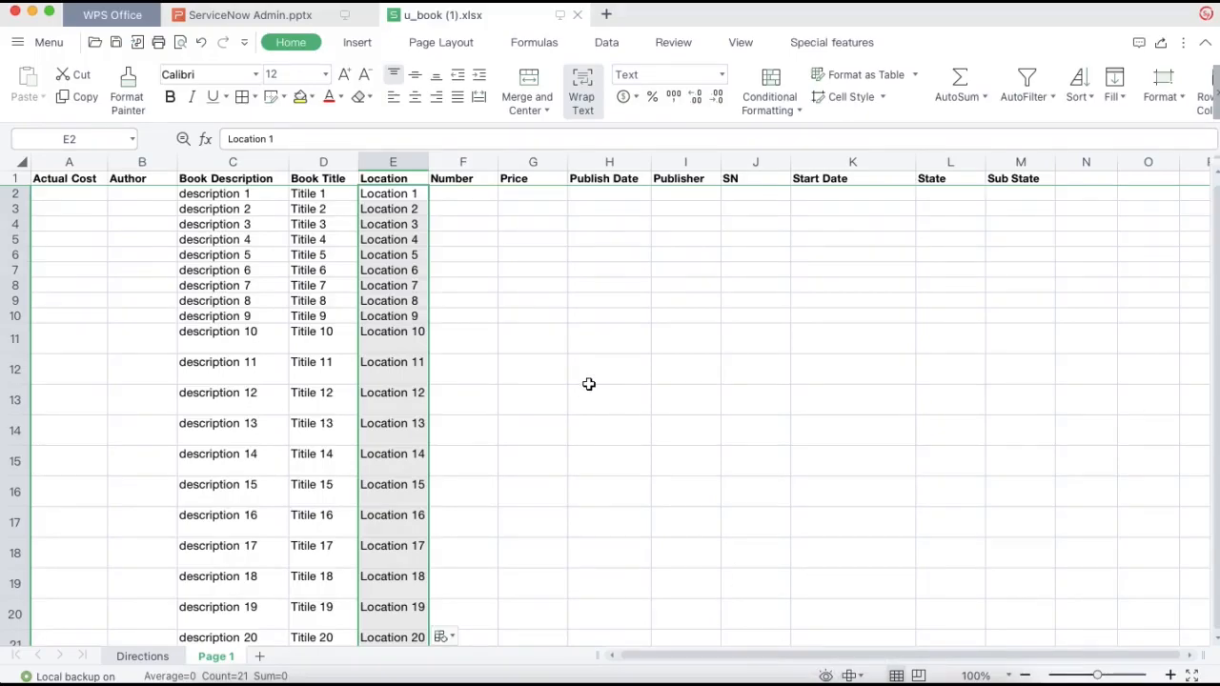
{"action": "scroll", "coordinate": [595, 412], "scroll_direction": "down", "scroll_amount": 5}
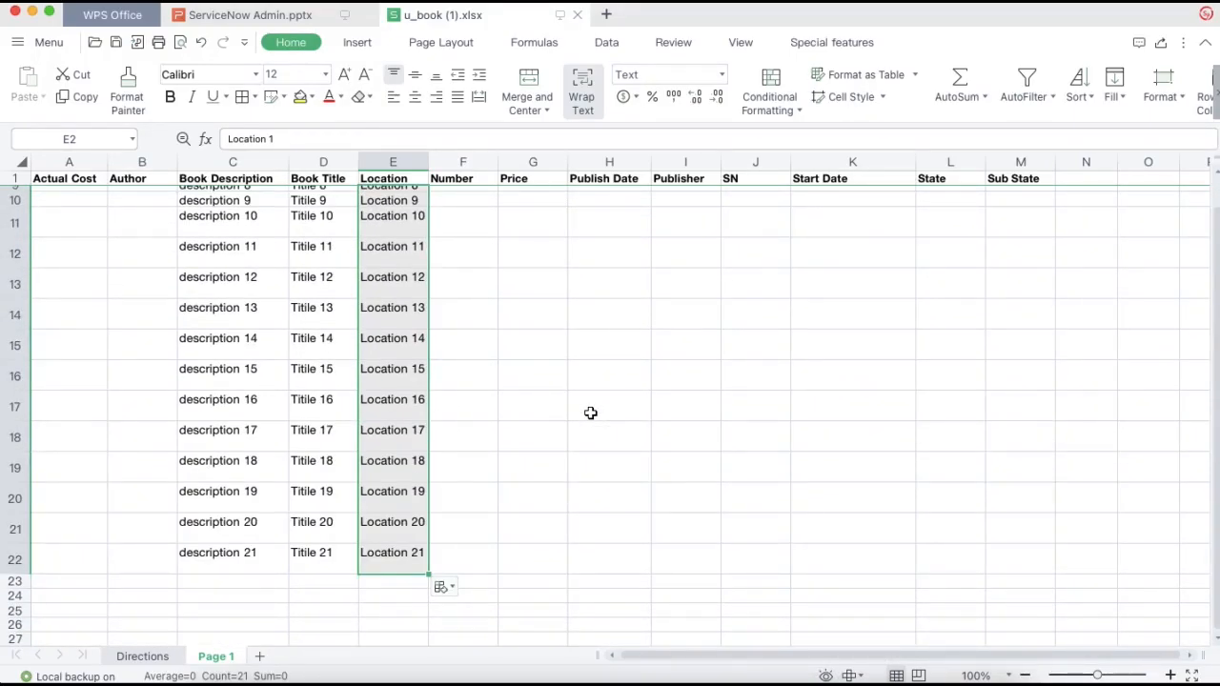
{"action": "scroll", "coordinate": [439, 445], "scroll_direction": "up", "scroll_amount": 5}
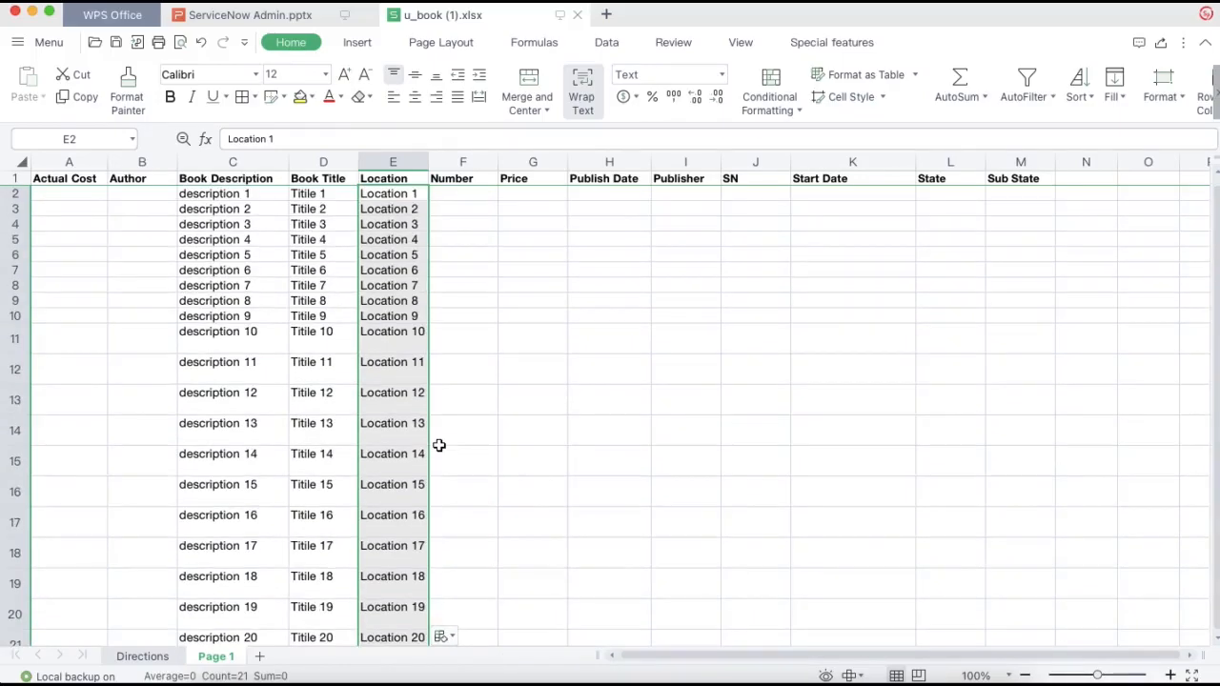
{"action": "left_click", "coordinate": [558, 681]}
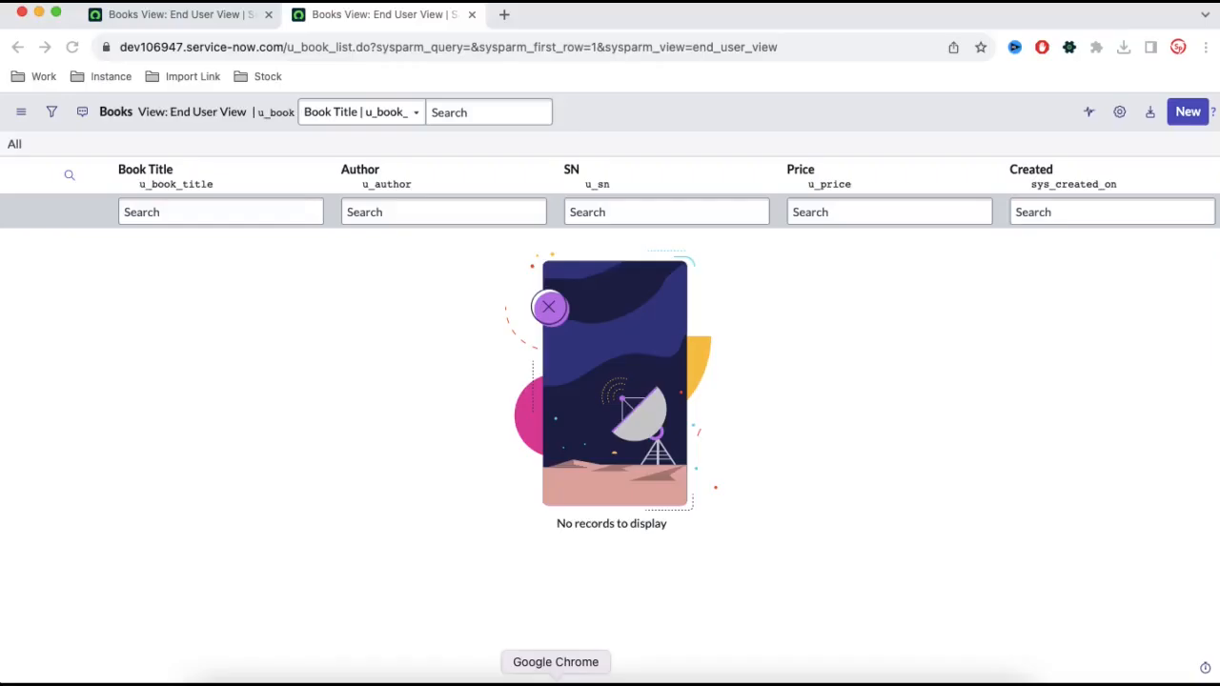
Open the import page for the Book table and turn off Excel template creation, since the filled-in workbook already exists
{"action": "right_click", "coordinate": [349, 186]}
{"action": "left_click", "coordinate": [393, 358]}
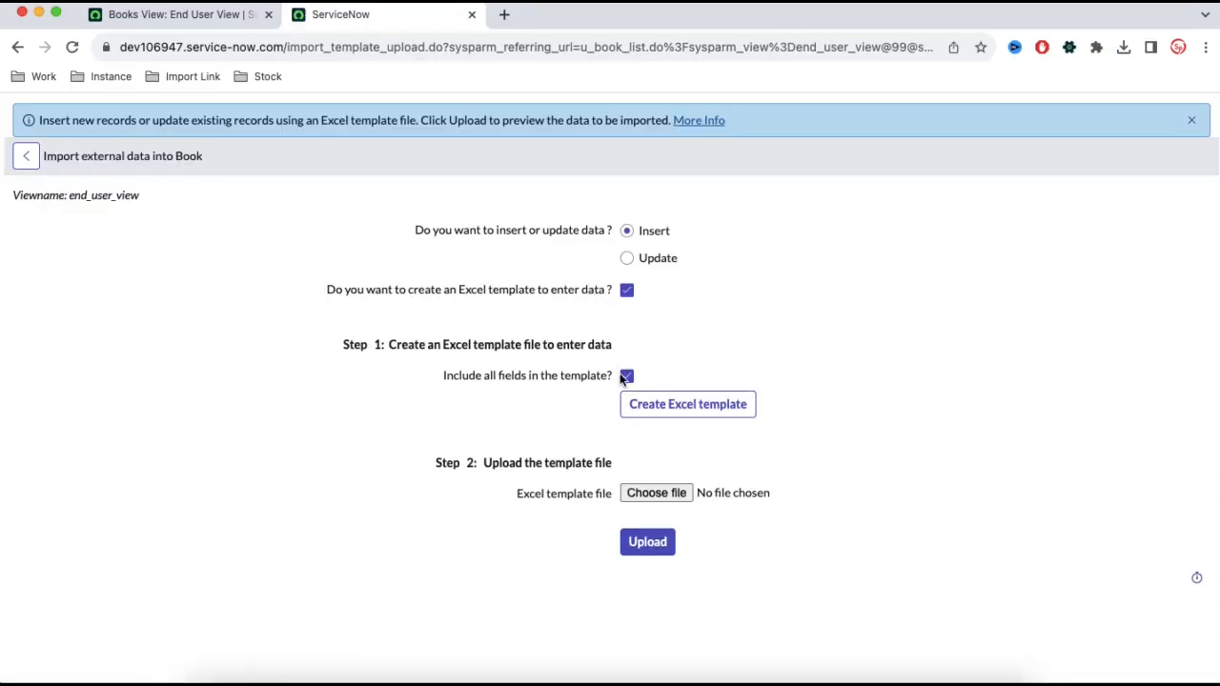
{"action": "left_click", "coordinate": [627, 290]}
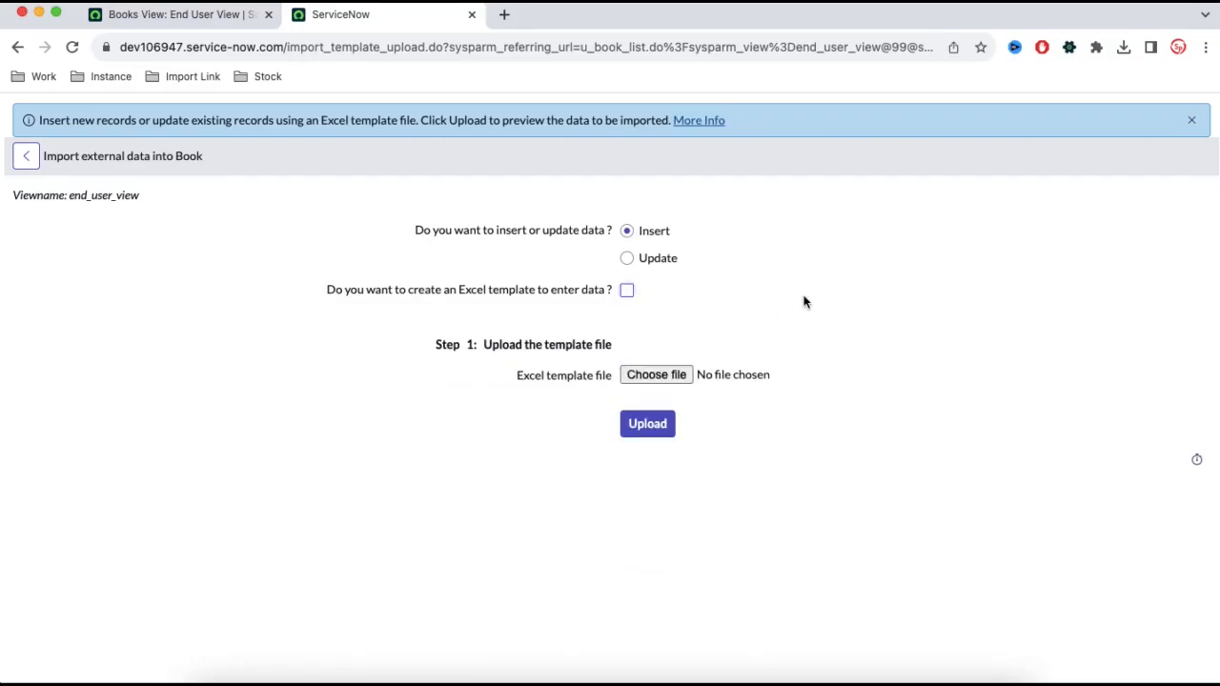
{"action": "left_click", "coordinate": [842, 679]}
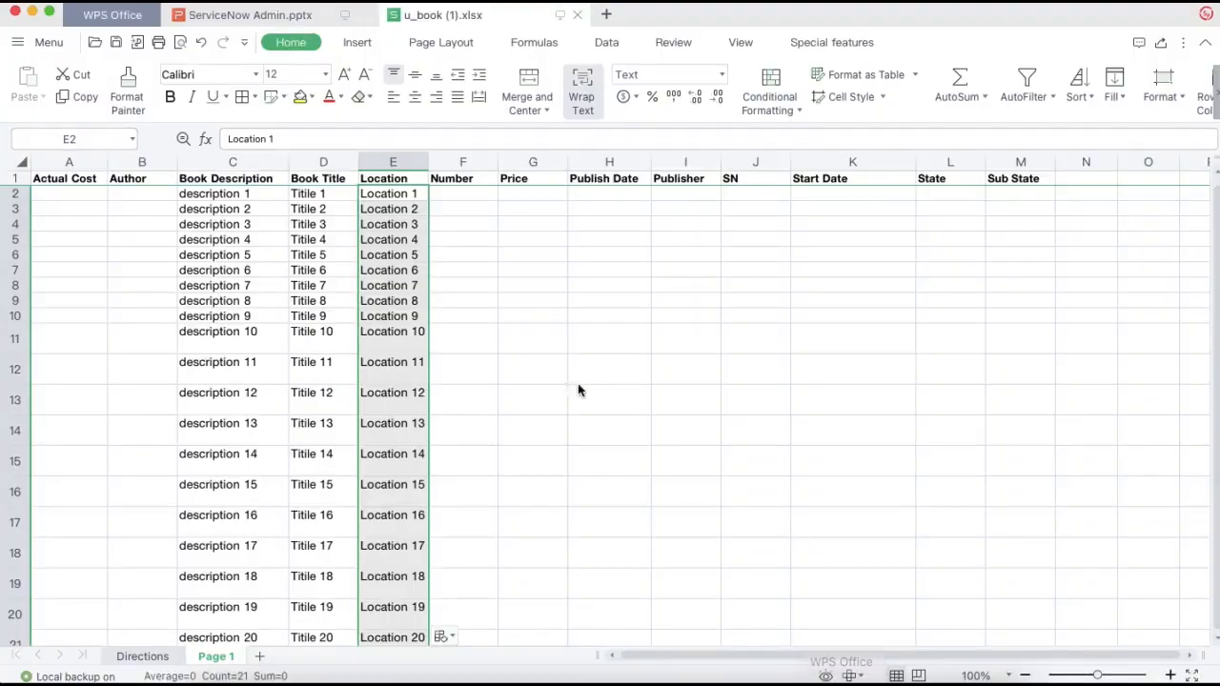
{"action": "left_click", "coordinate": [556, 679]}
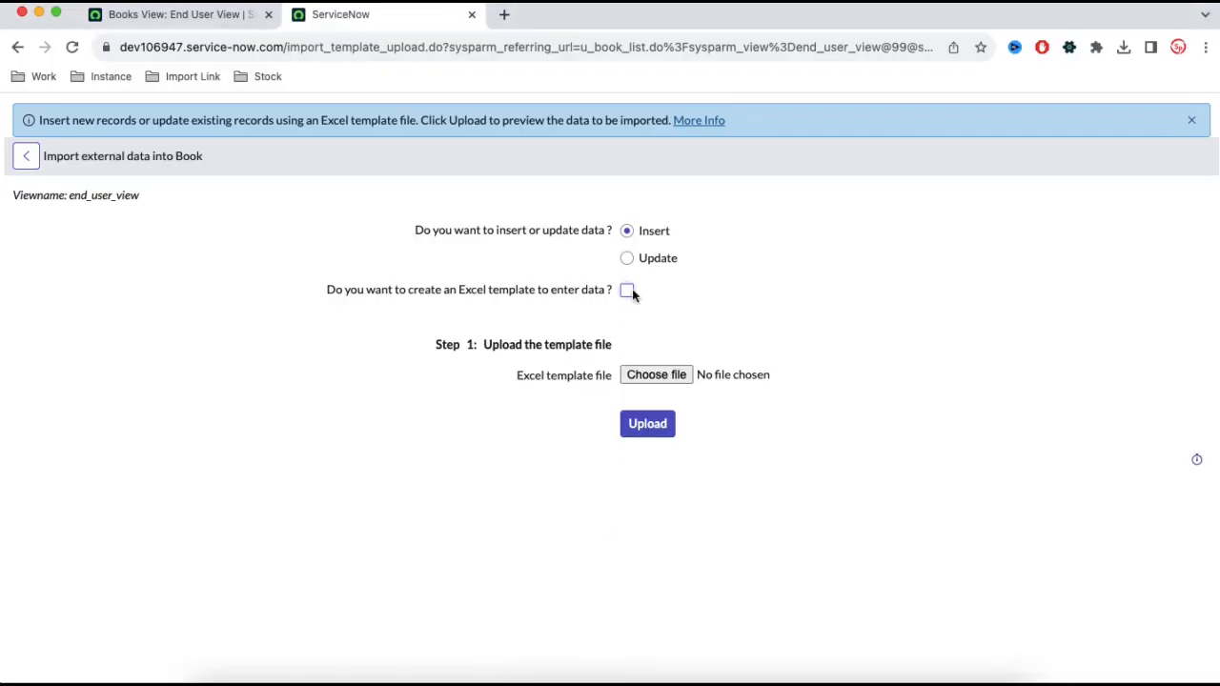
Choose u_book (1).xlsx from Downloads as the template file and upload it with the Insert option
{"action": "left_click", "coordinate": [673, 378]}
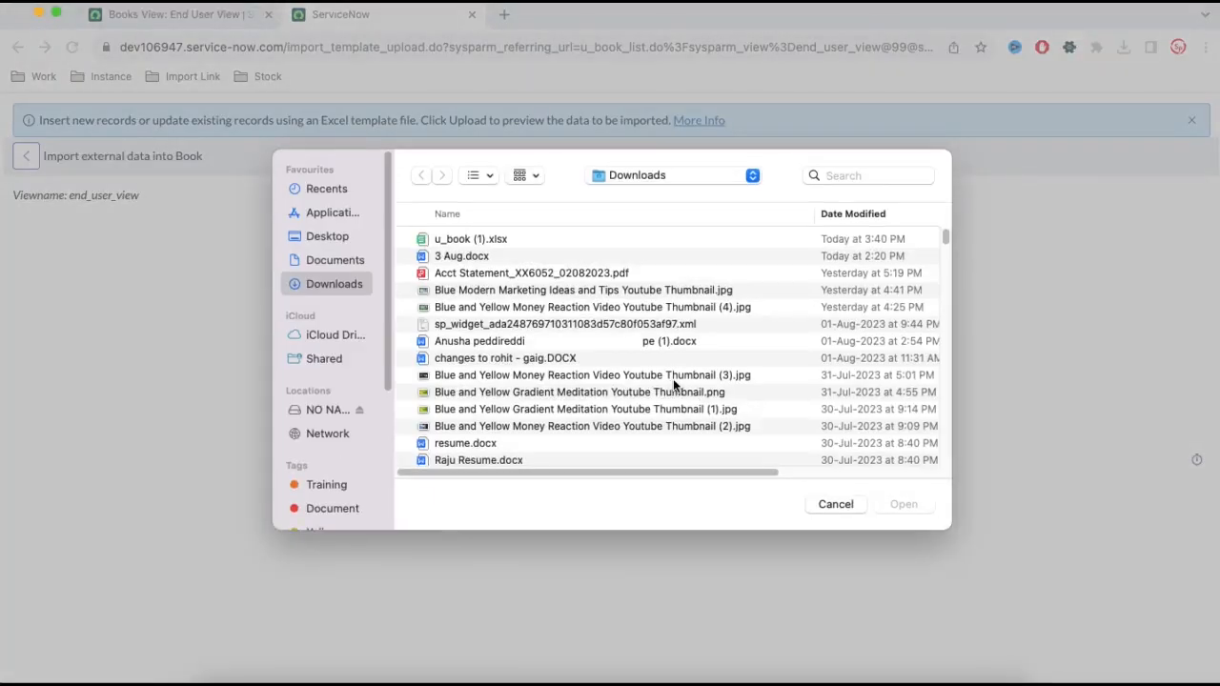
{"action": "left_click", "coordinate": [450, 241]}
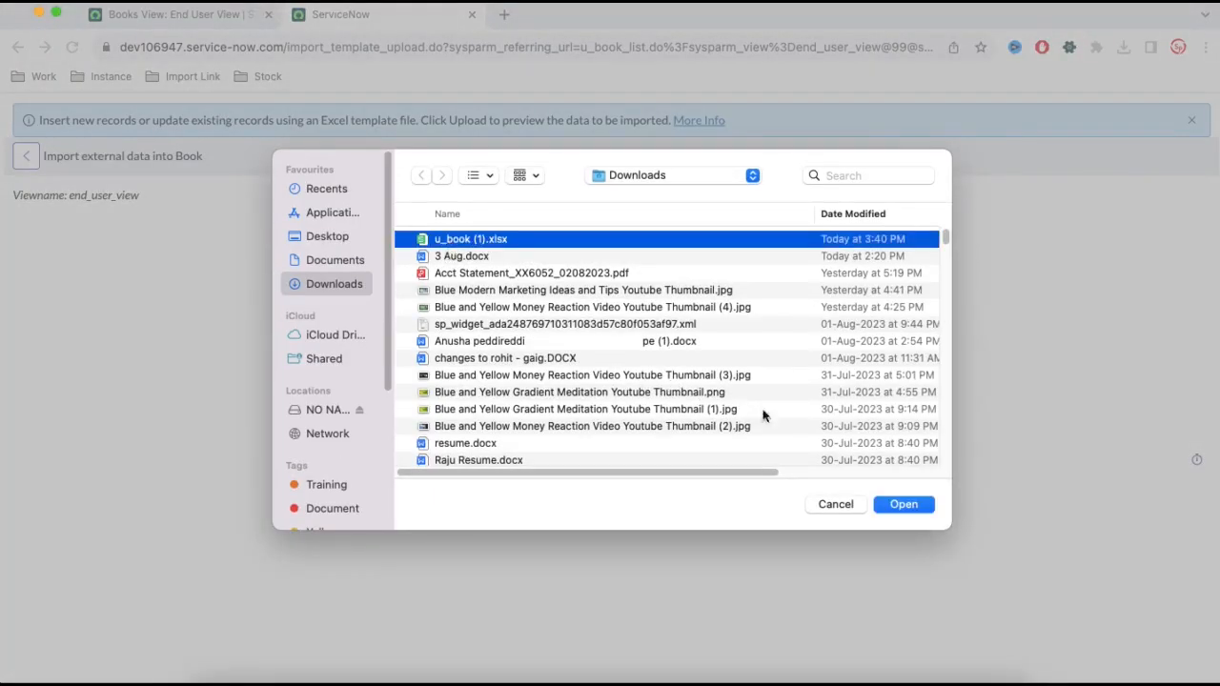
{"action": "left_click", "coordinate": [896, 504]}
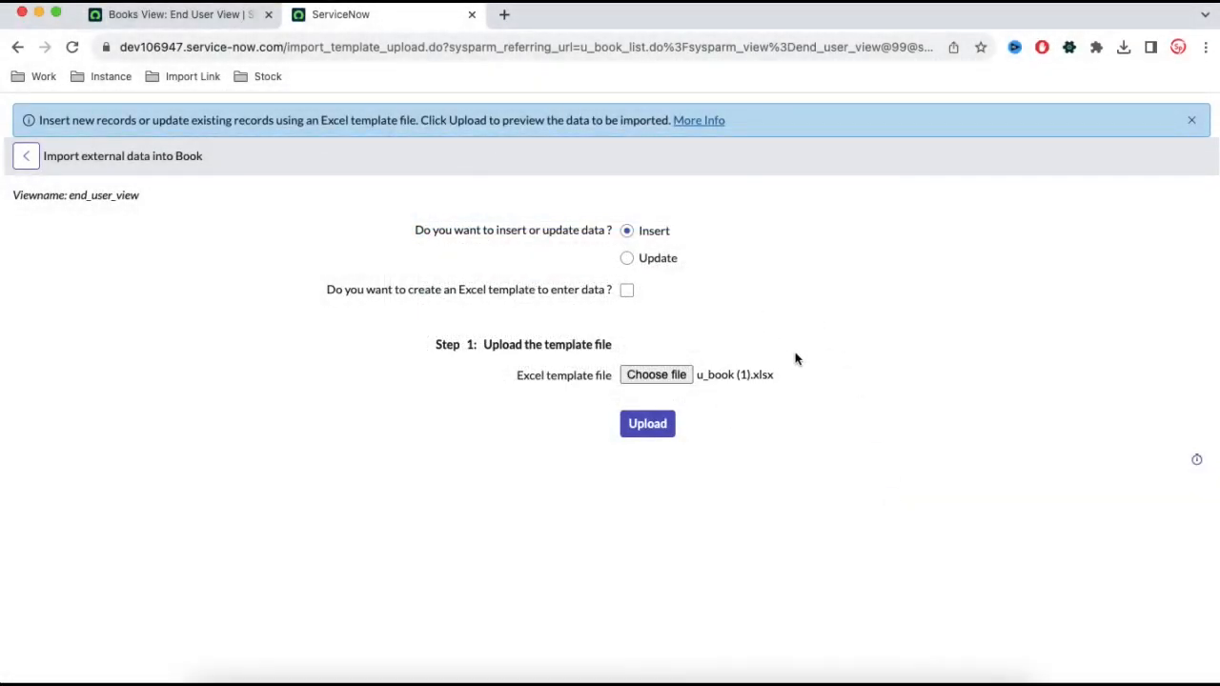
{"action": "left_click", "coordinate": [648, 427]}
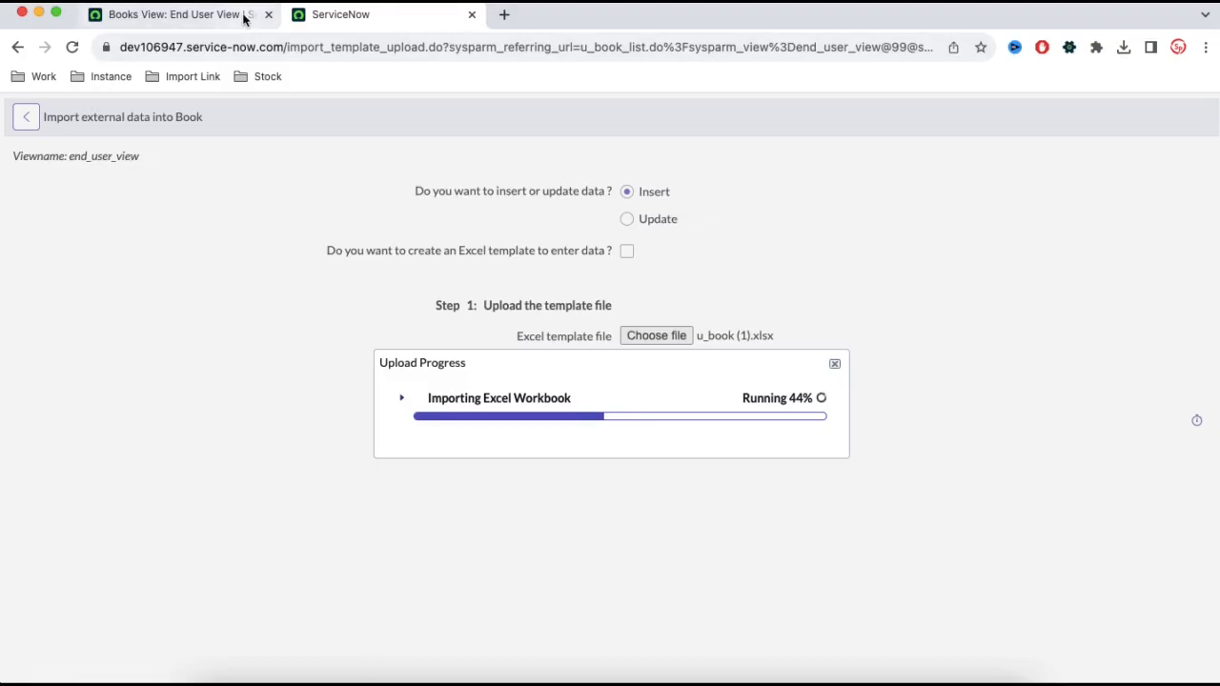
Check the upload progress and whether the Books list contains any records, and return to the import page
{"action": "left_click", "coordinate": [190, 14]}
{"action": "left_click", "coordinate": [181, 114]}
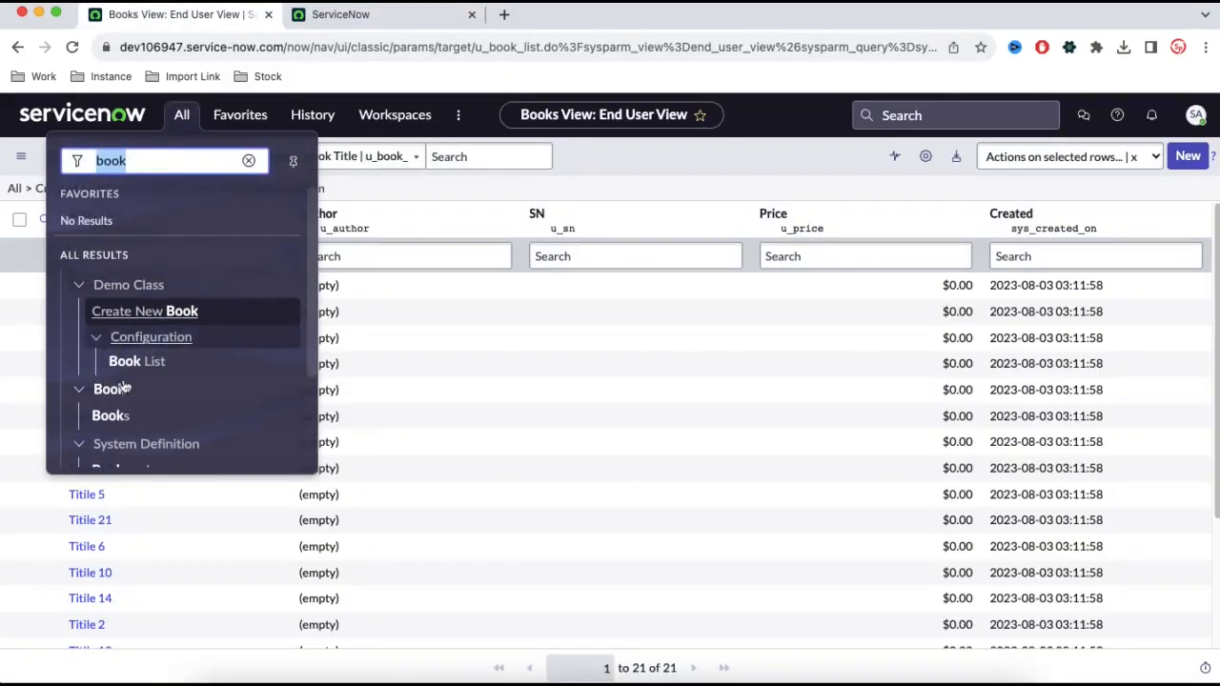
{"action": "left_click", "coordinate": [111, 417]}
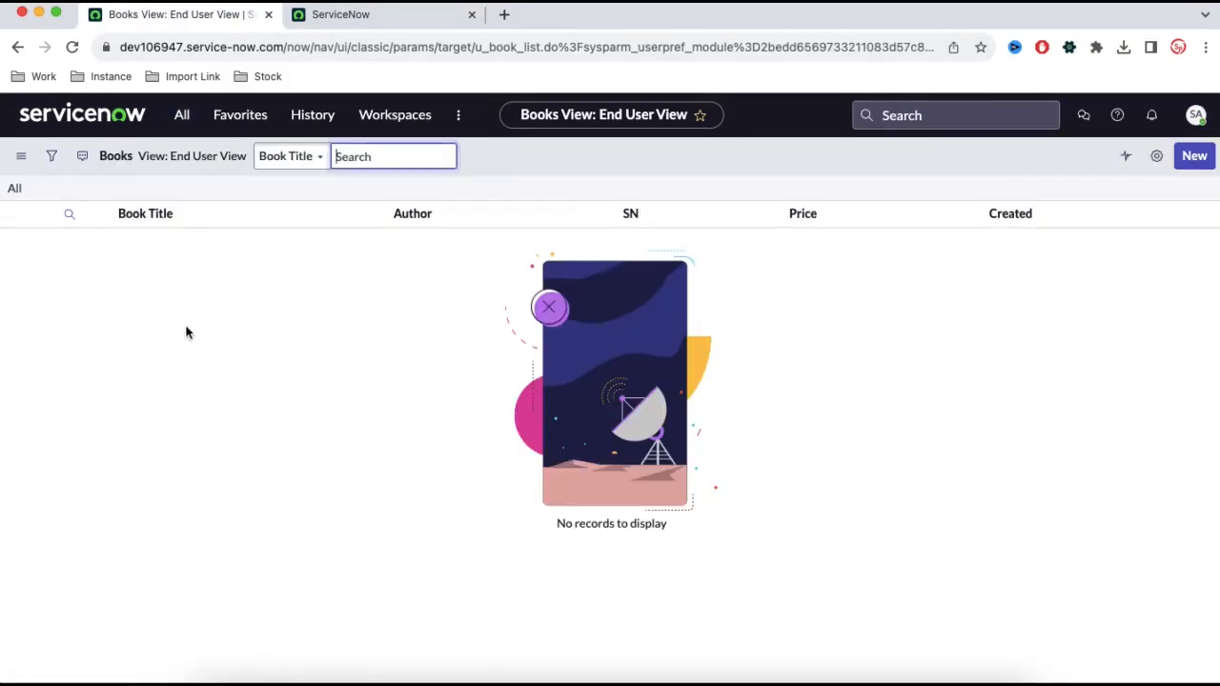
{"action": "left_click", "coordinate": [377, 17]}
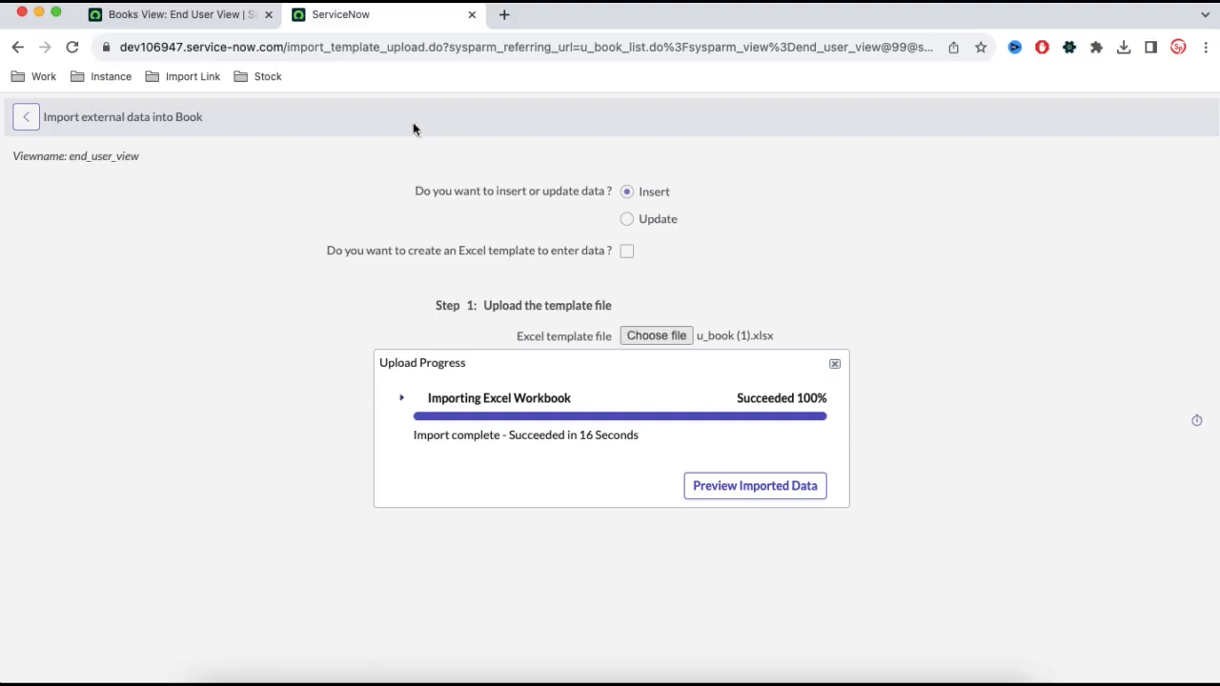
{"action": "left_click", "coordinate": [219, 23]}
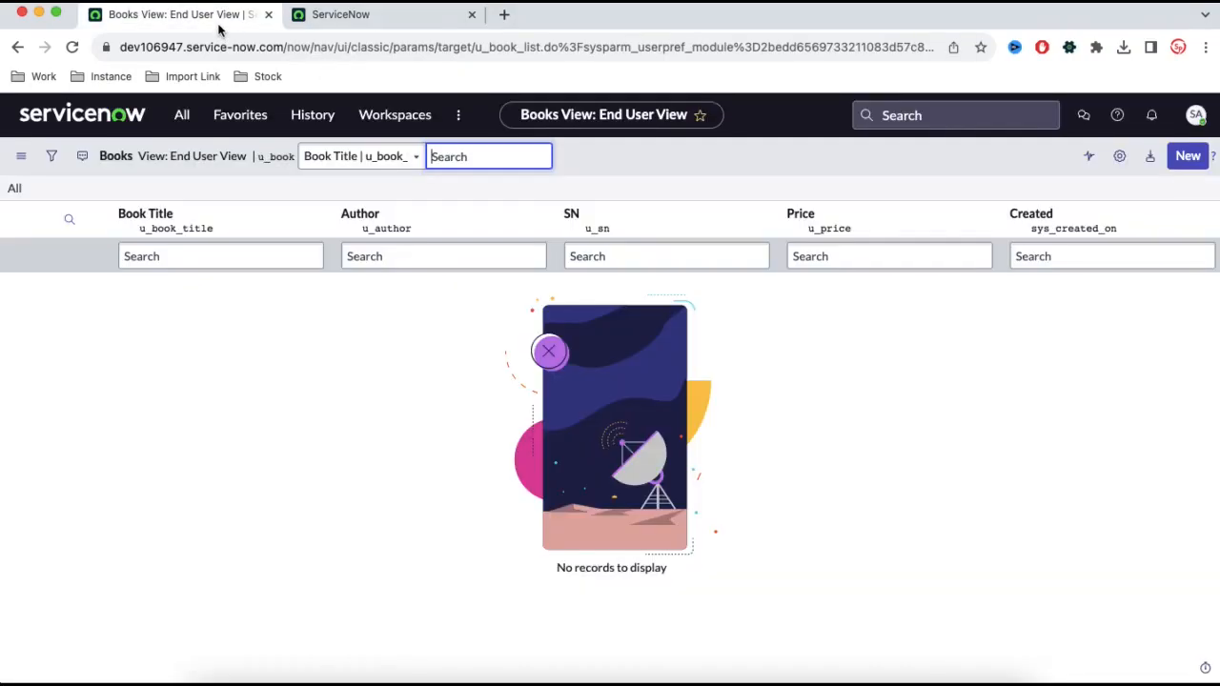
{"action": "left_click", "coordinate": [200, 257]}
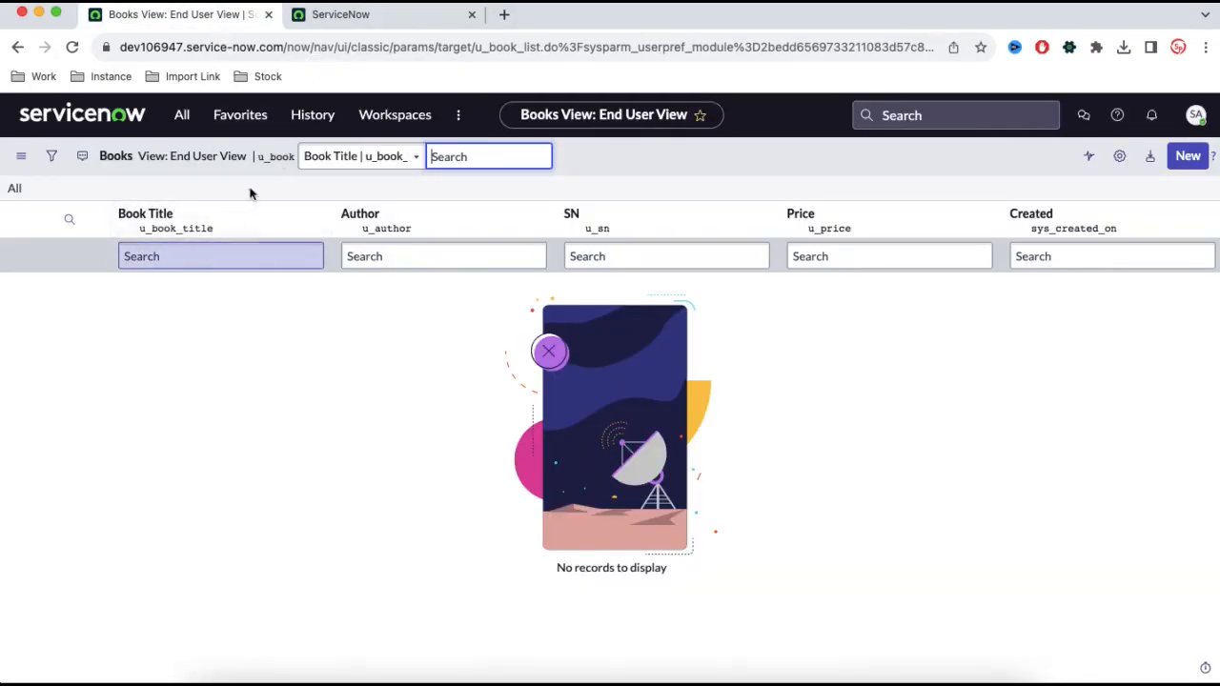
{"action": "left_click", "coordinate": [386, 17]}
Open the preview of the imported data and add the Book Title, Location and Book Description columns
{"action": "left_click", "coordinate": [739, 487]}
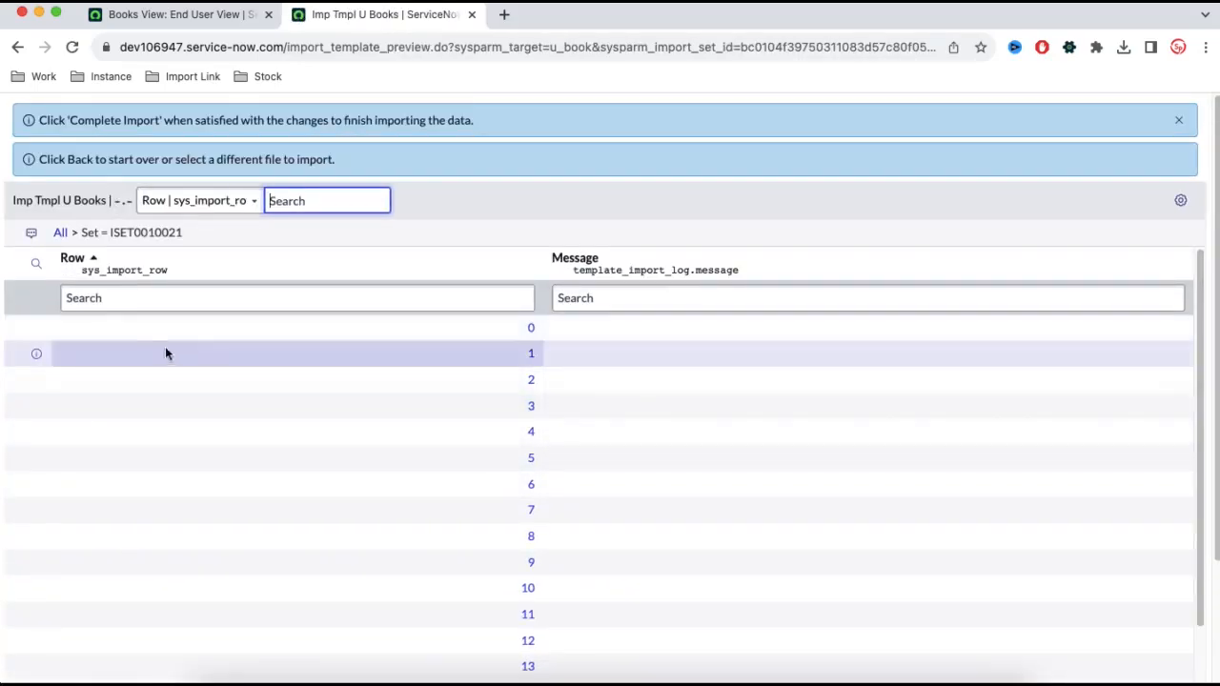
{"action": "left_click", "coordinate": [1180, 200]}
{"action": "double_click", "coordinate": [422, 242]}
{"action": "double_click", "coordinate": [414, 303]}
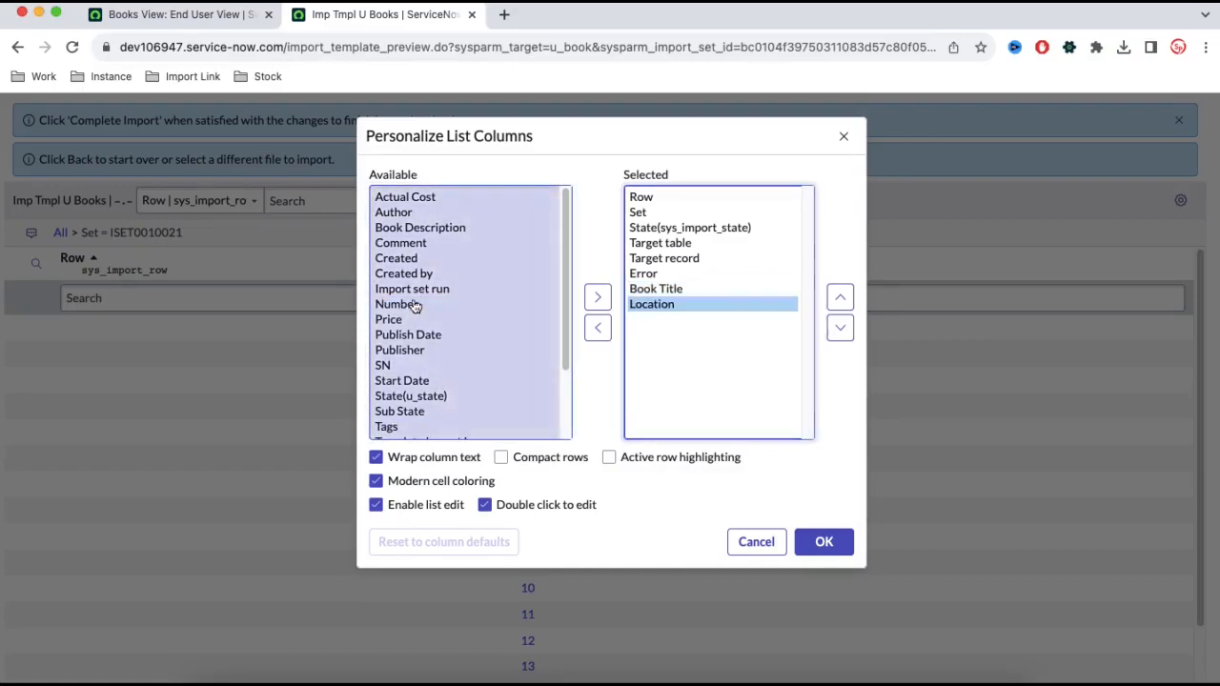
{"action": "left_click", "coordinate": [436, 231]}
{"action": "double_click", "coordinate": [435, 230]}
{"action": "left_click", "coordinate": [824, 541]}
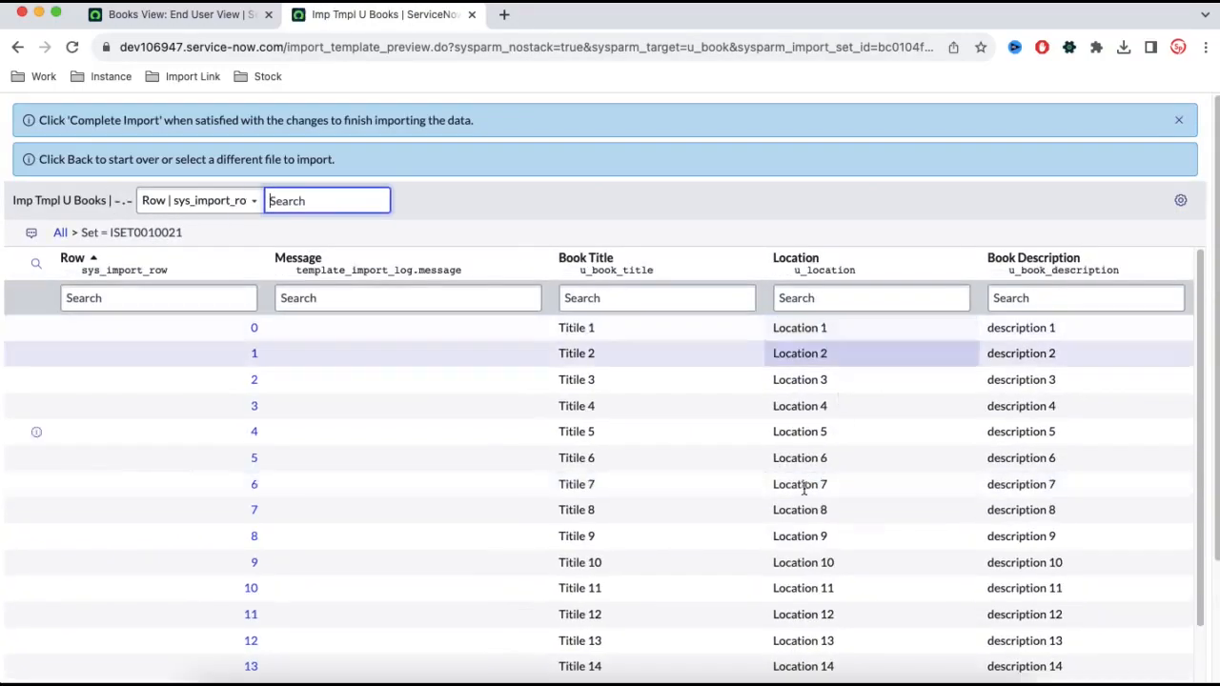
Check the preview rows and complete the import, and display all records in the original Books list
{"action": "scroll", "coordinate": [800, 493], "scroll_direction": "down", "scroll_amount": 2}
{"action": "scroll", "coordinate": [1067, 466], "scroll_direction": "down", "scroll_amount": 2}
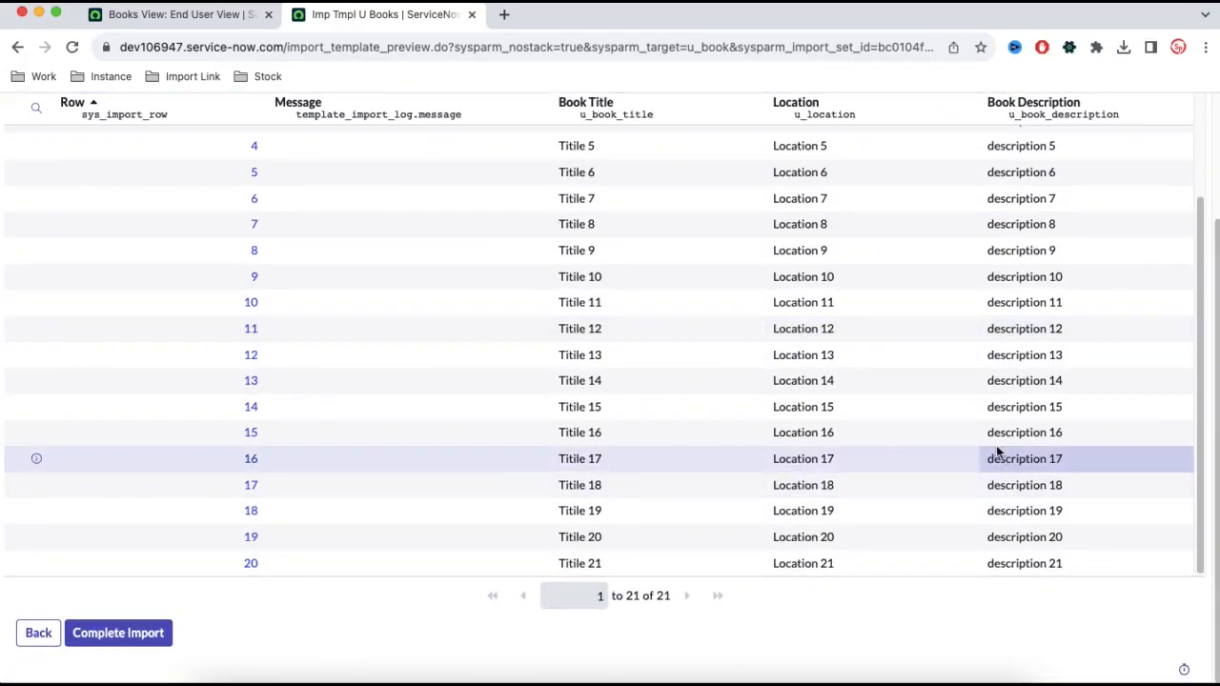
{"action": "scroll", "coordinate": [953, 441], "scroll_direction": "up", "scroll_amount": 2}
{"action": "scroll", "coordinate": [920, 504], "scroll_direction": "down", "scroll_amount": 2}
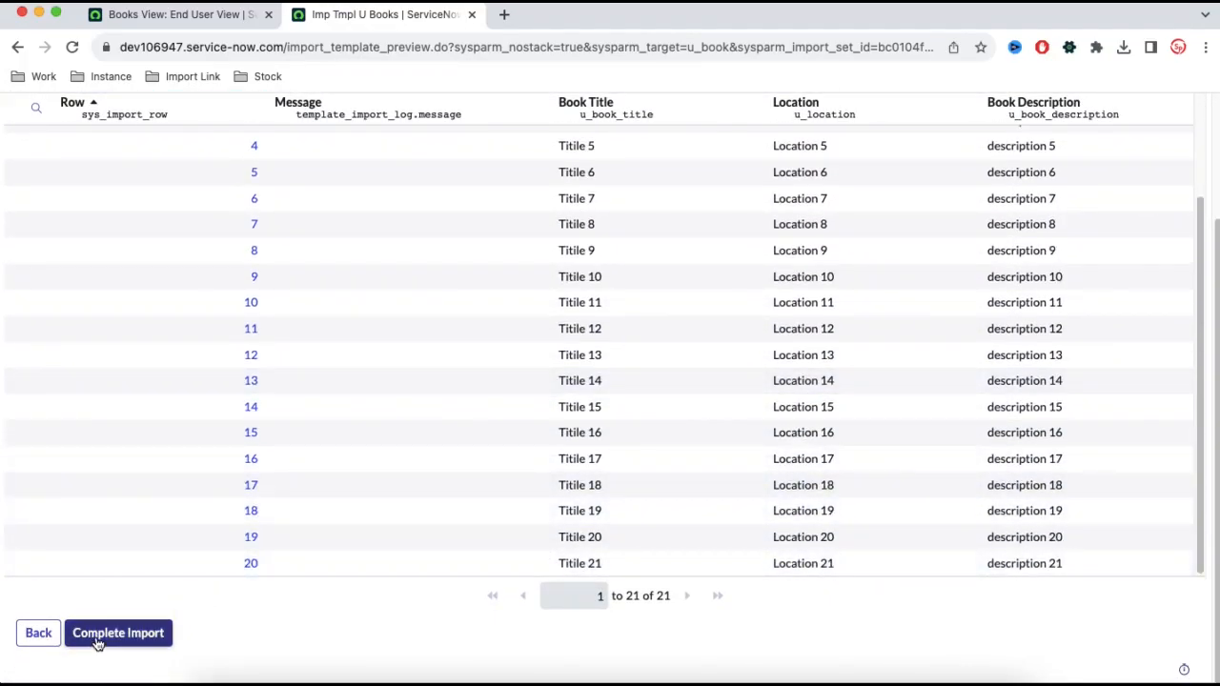
{"action": "left_click", "coordinate": [97, 643]}
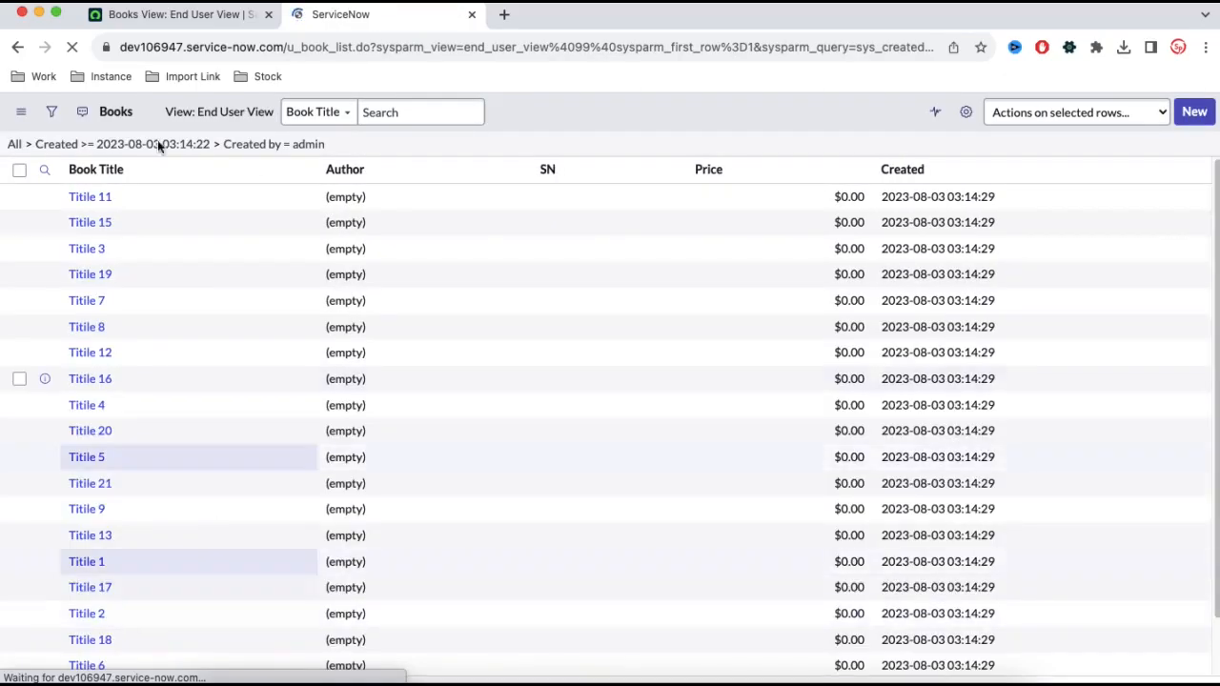
{"action": "left_click", "coordinate": [157, 16]}
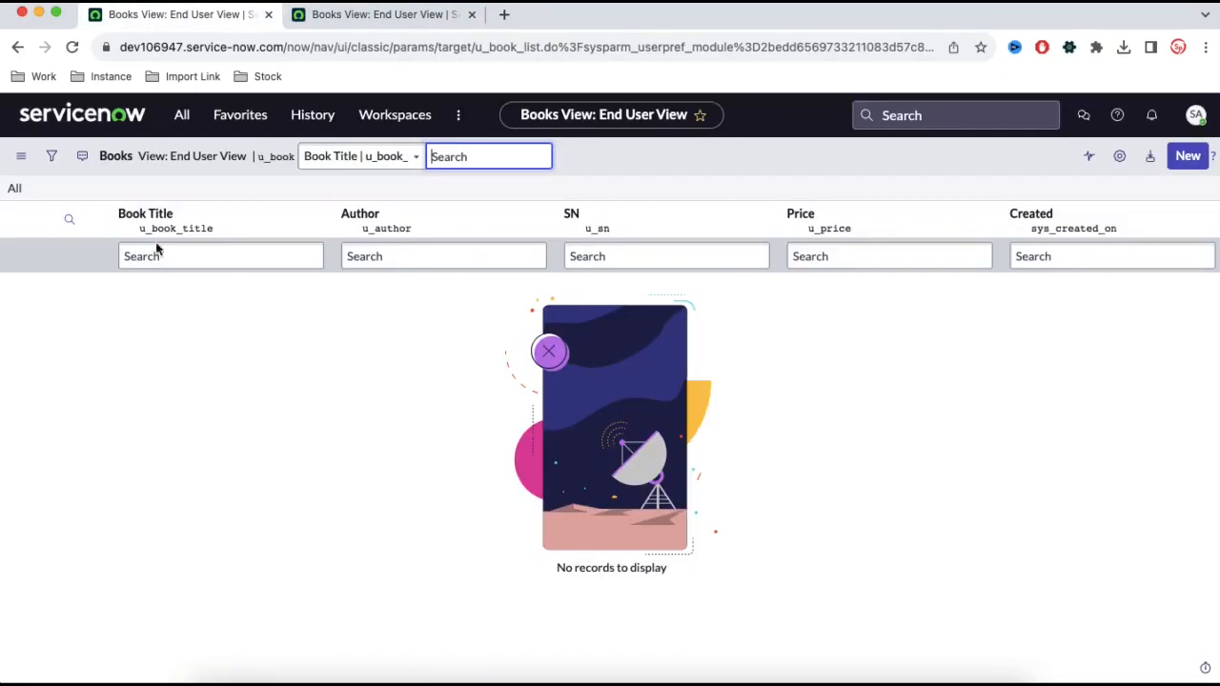
{"action": "left_click", "coordinate": [17, 189]}
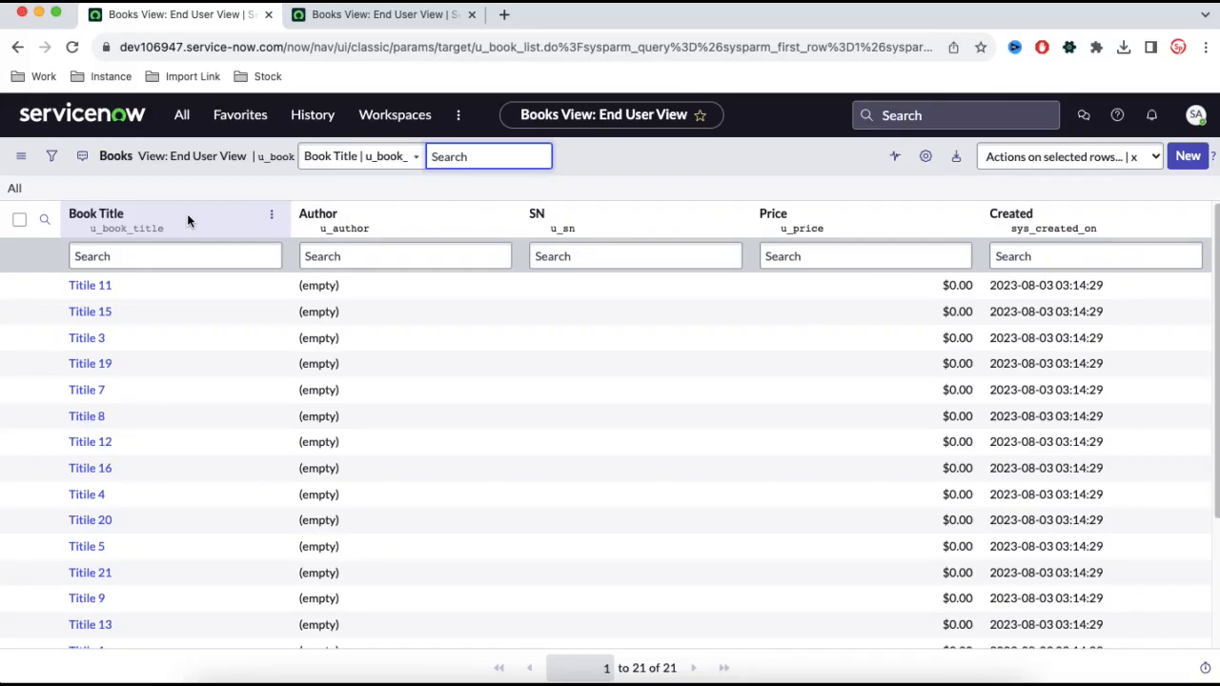
Switch to the text notes and add the lines "Imort Set -" and "u_book" below the module entry
{"action": "left_click", "coordinate": [286, 676]}
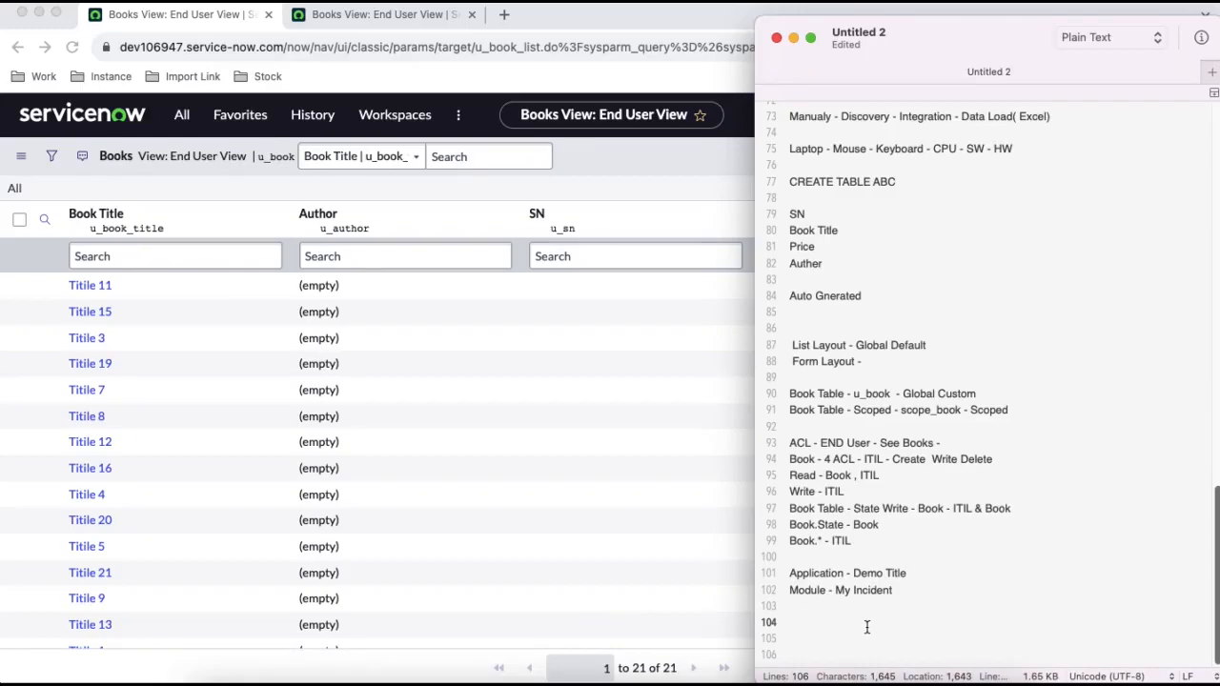
{"action": "type", "text": "t Set -"}
{"action": "key", "text": "Return"}
{"action": "type", "text": "u_book"}
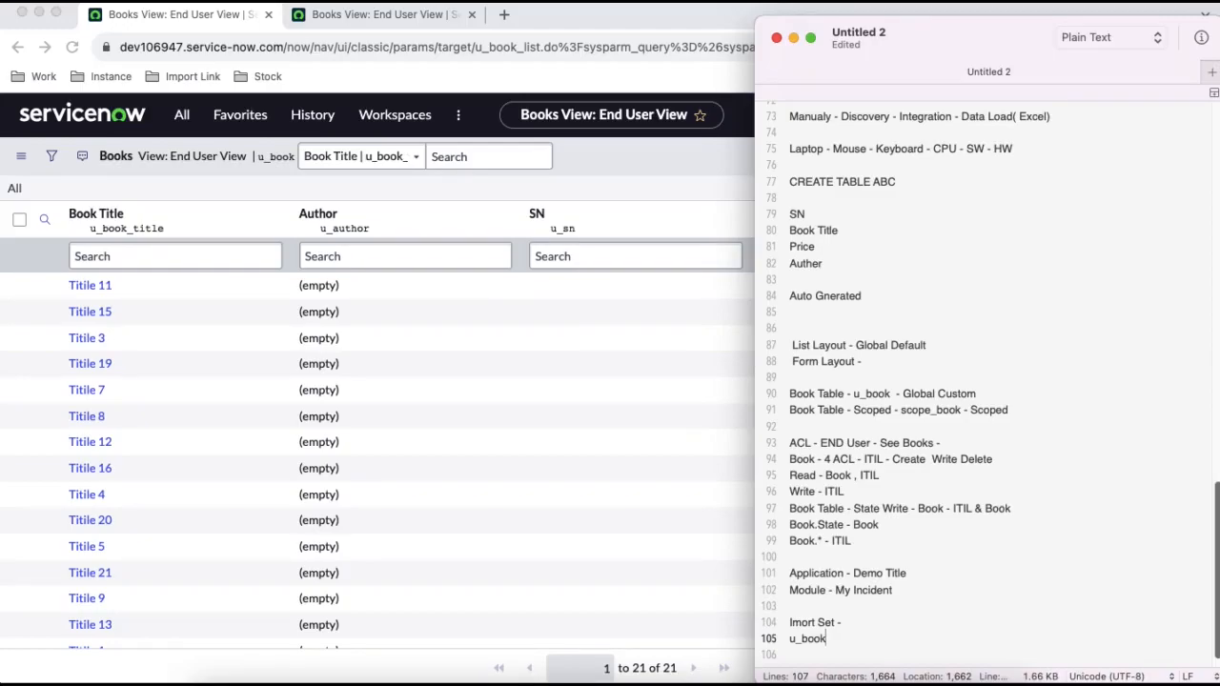
Insert the line "Staging / Source - temp_book" between the "Imort Set -" and u_book lines of the notes
{"action": "key", "text": "Up"}
{"action": "key", "text": "Return"}
{"action": "type", "text": "Staging / Source"}
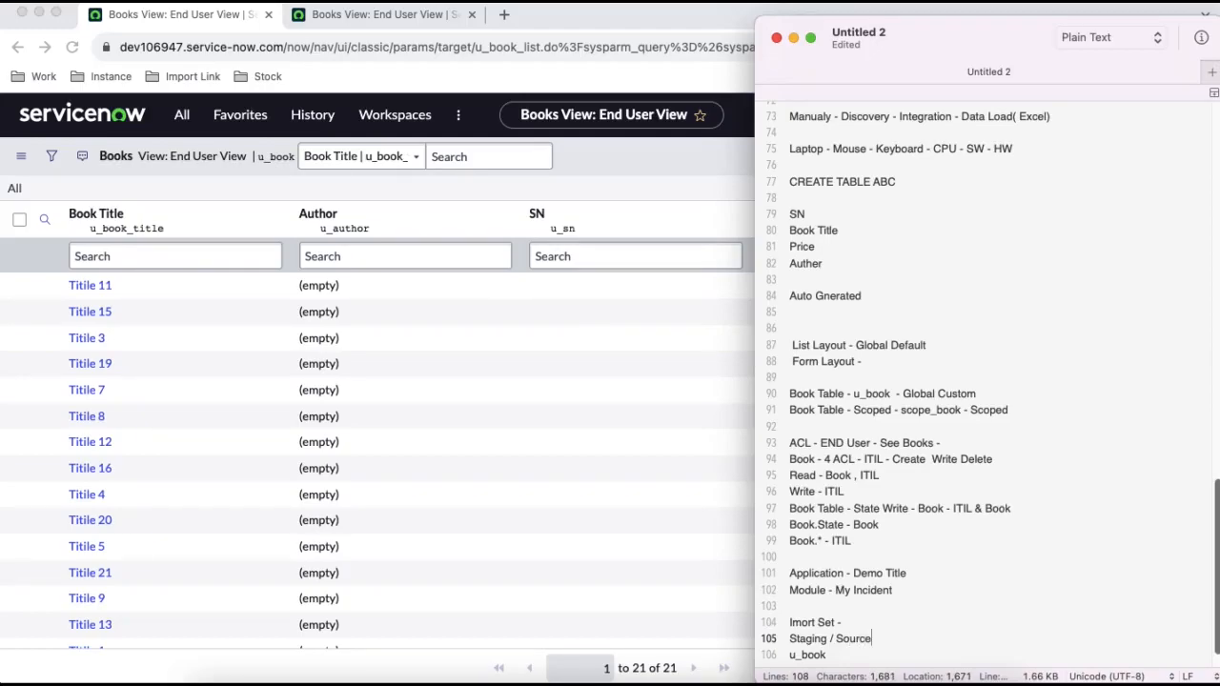
{"action": "type", "text": " - "}
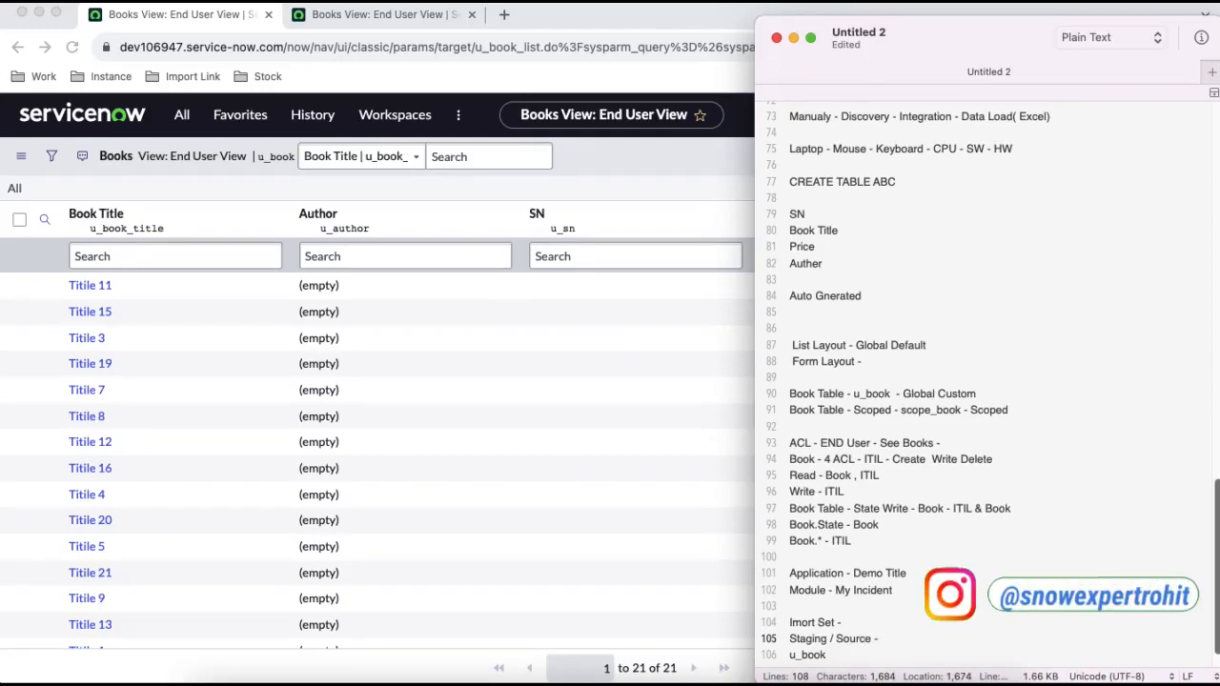
{"action": "type", "text": "temo"}
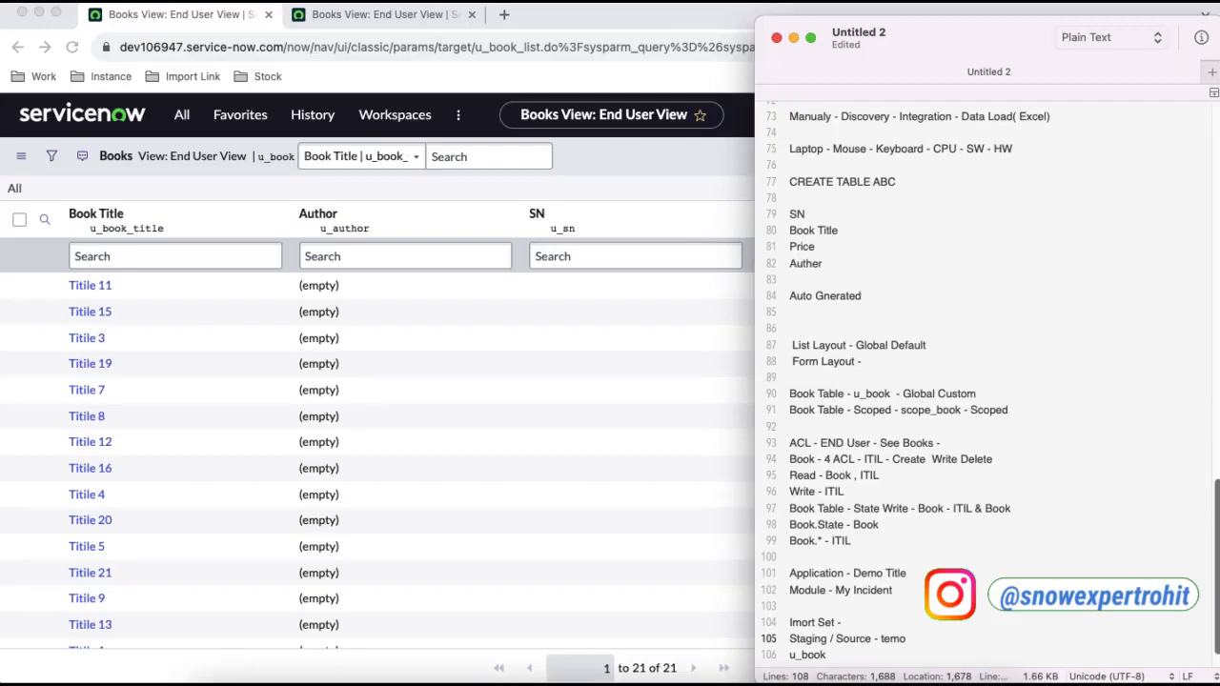
{"action": "key", "text": "BackSpace"}
{"action": "type", "text": "p"}
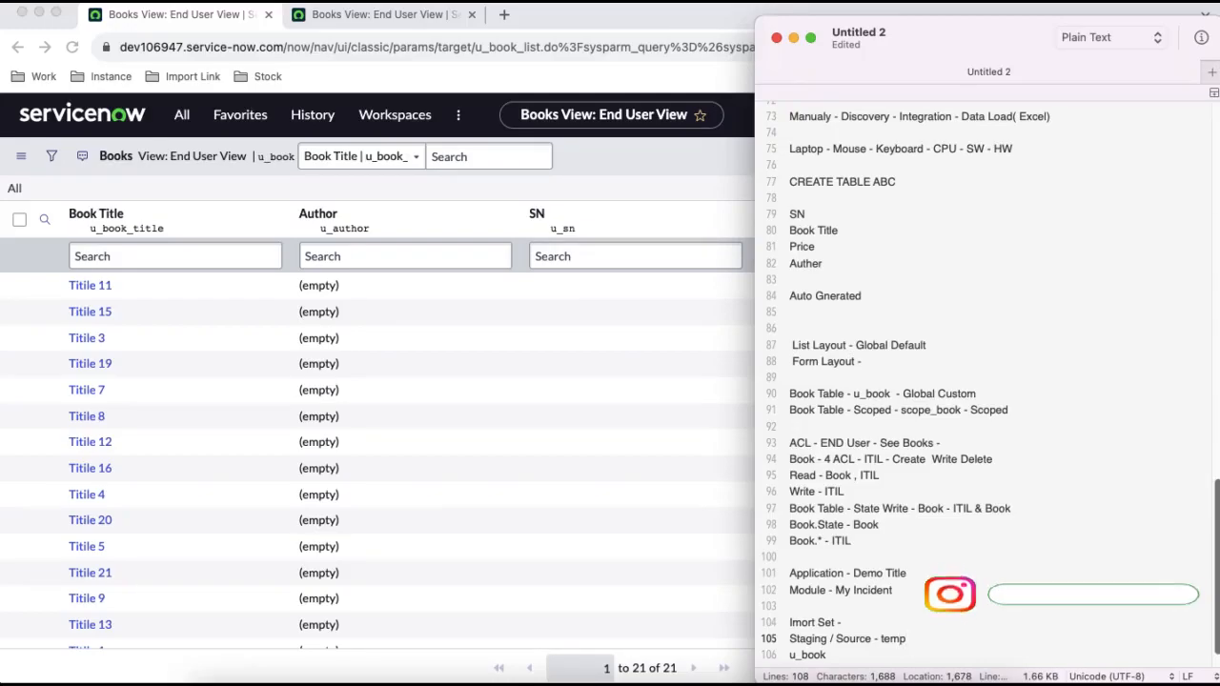
{"action": "type", "text": "_book"}
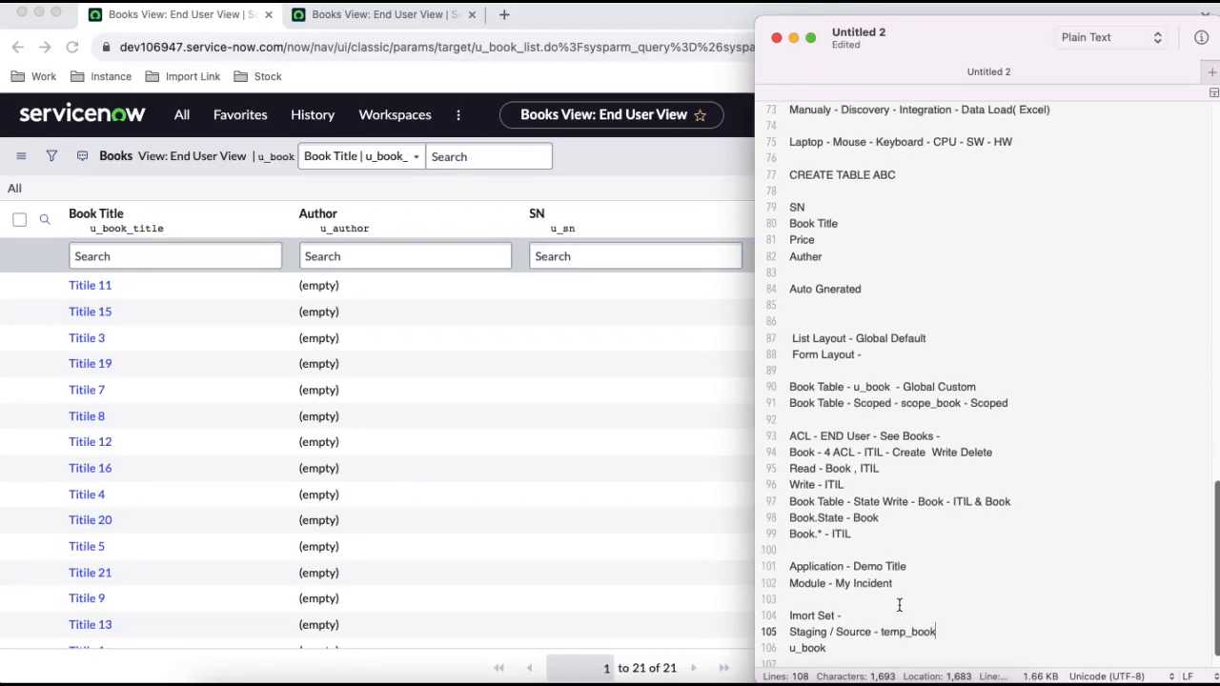
Move temp_book onto its own line, extend it to "u_temp_book - Transform", and highlight the word Transform
{"action": "scroll", "coordinate": [857, 595], "scroll_direction": "down", "scroll_amount": 1}
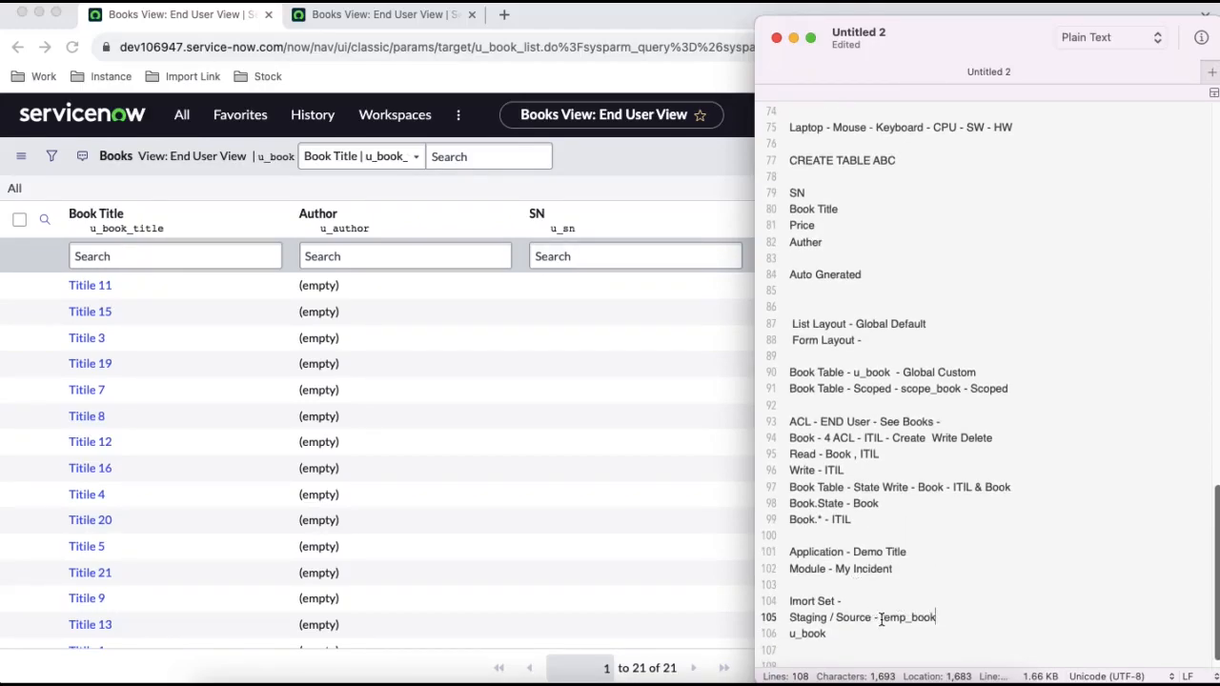
{"action": "left_click", "coordinate": [881, 618]}
{"action": "key", "text": "Return"}
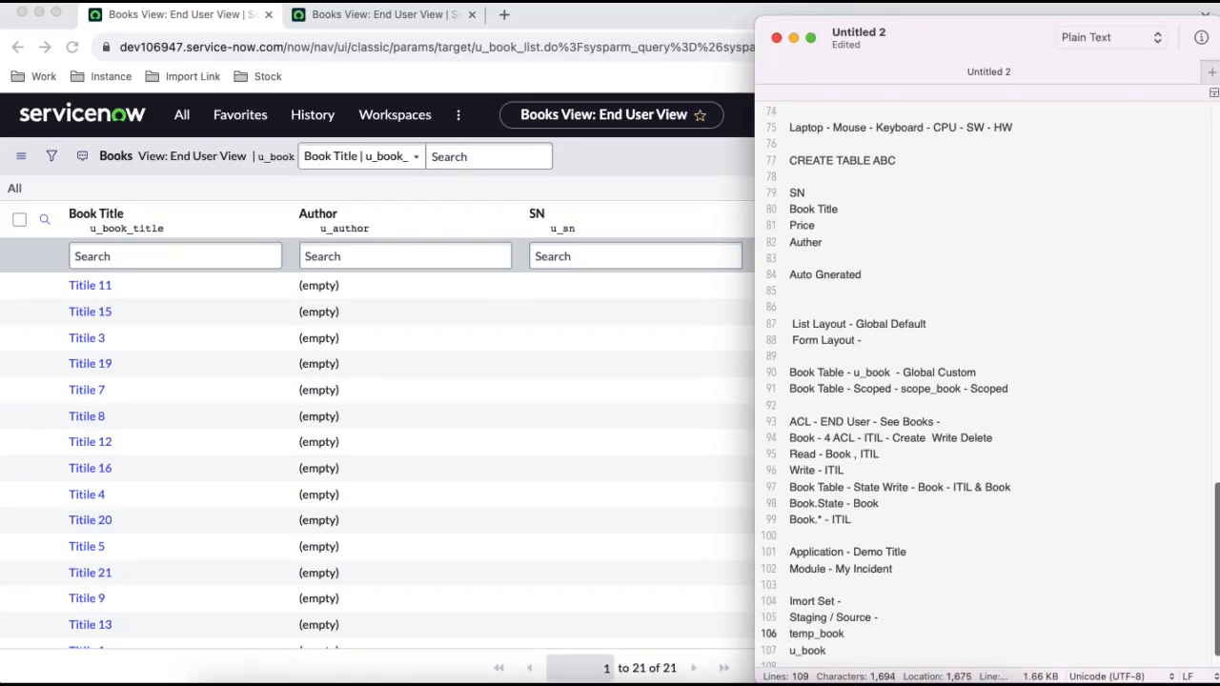
{"action": "type", "text": "u_"}
{"action": "left_click", "coordinate": [916, 632]}
{"action": "type", "text": "- Transform"}
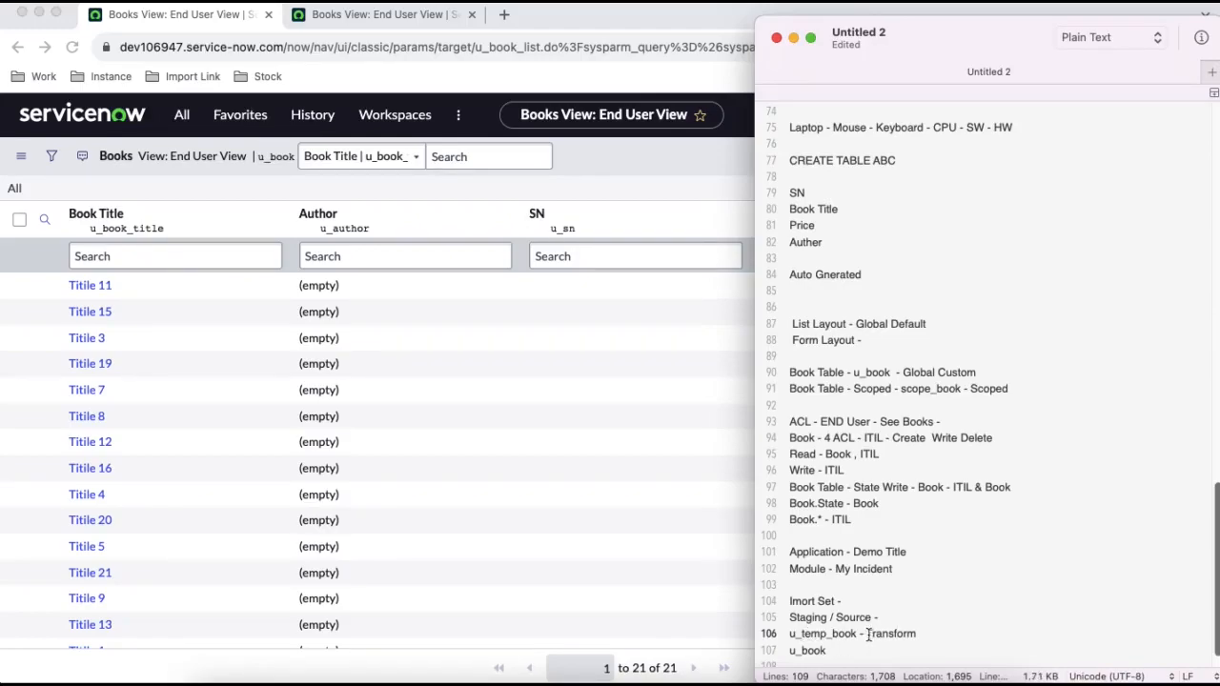
{"action": "left_click_drag", "start_coordinate": [867, 634], "coordinate": [919, 634]}
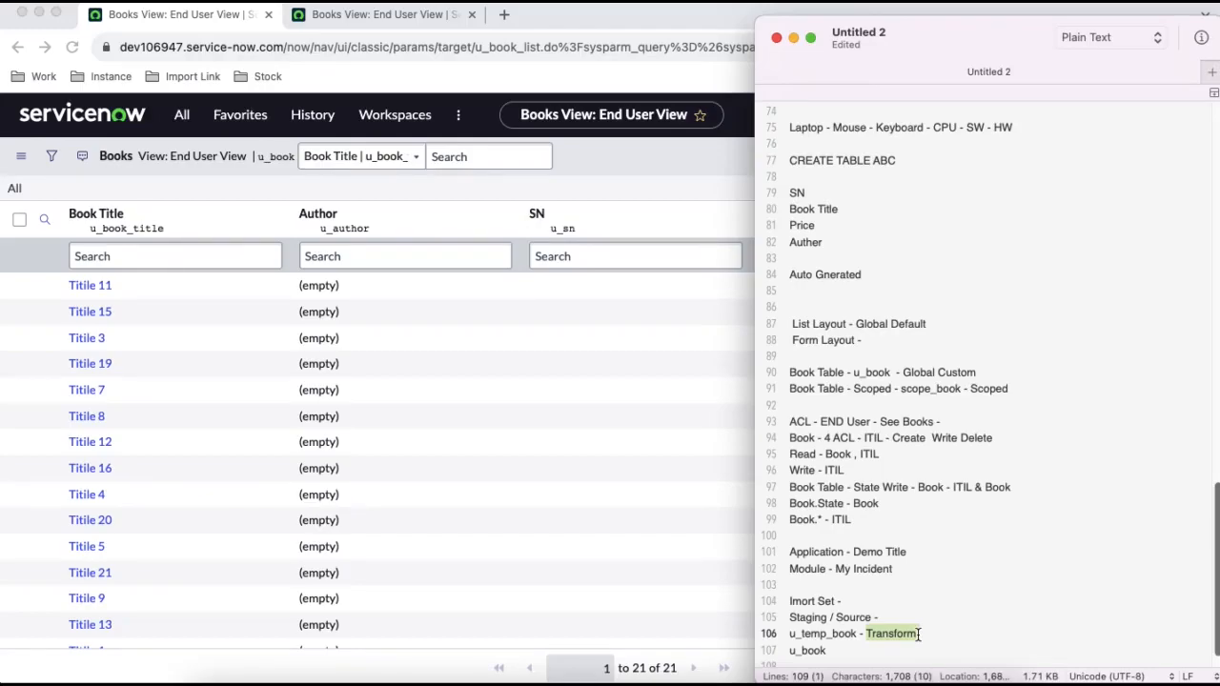
Switch to the browser, select all records in the Books list and delete them
{"action": "left_click", "coordinate": [643, 195]}
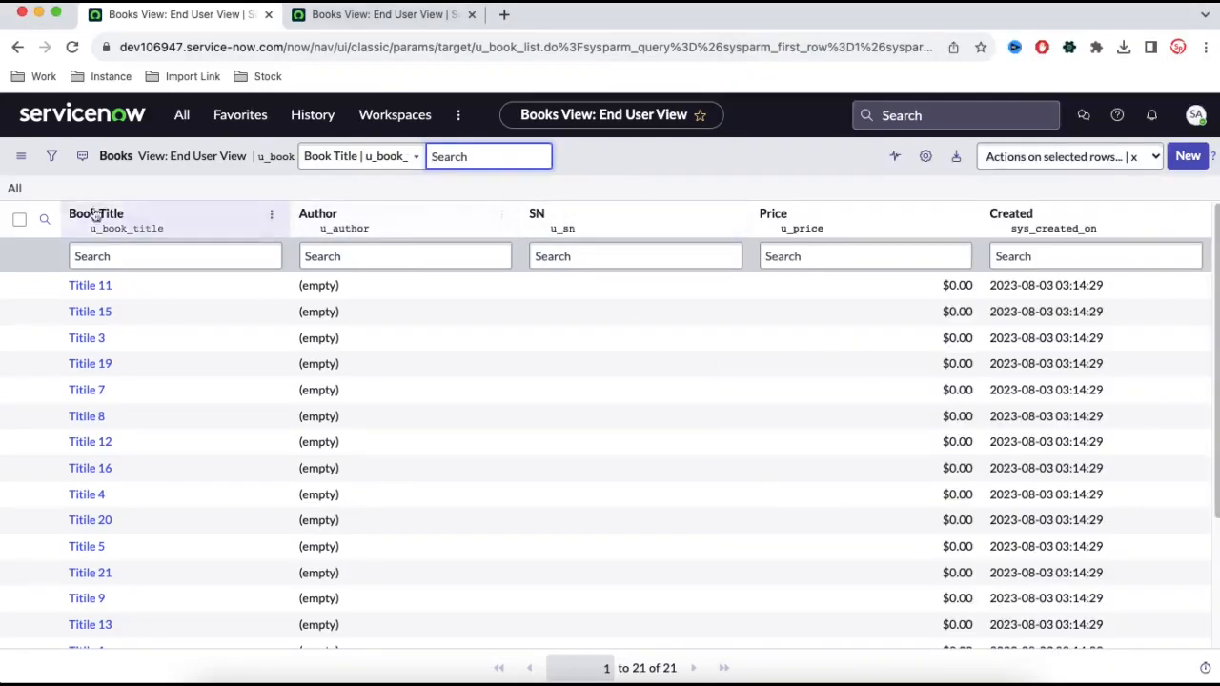
{"action": "left_click", "coordinate": [20, 221]}
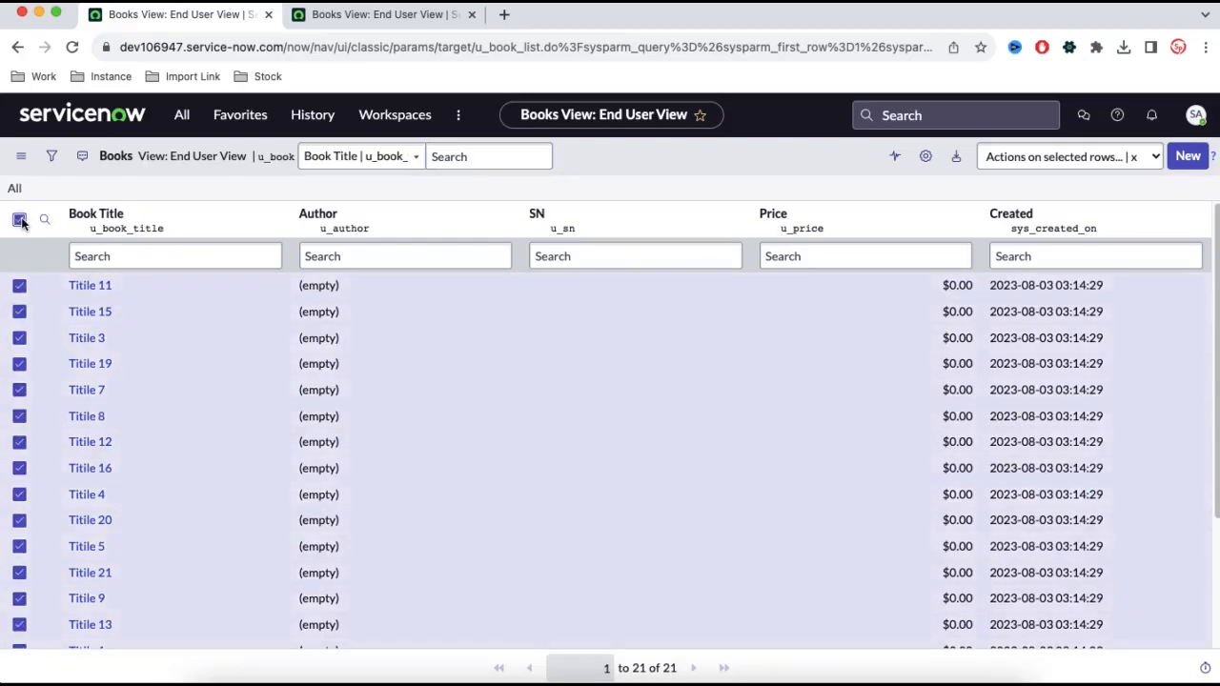
{"action": "left_click", "coordinate": [1057, 156]}
{"action": "left_click", "coordinate": [844, 176]}
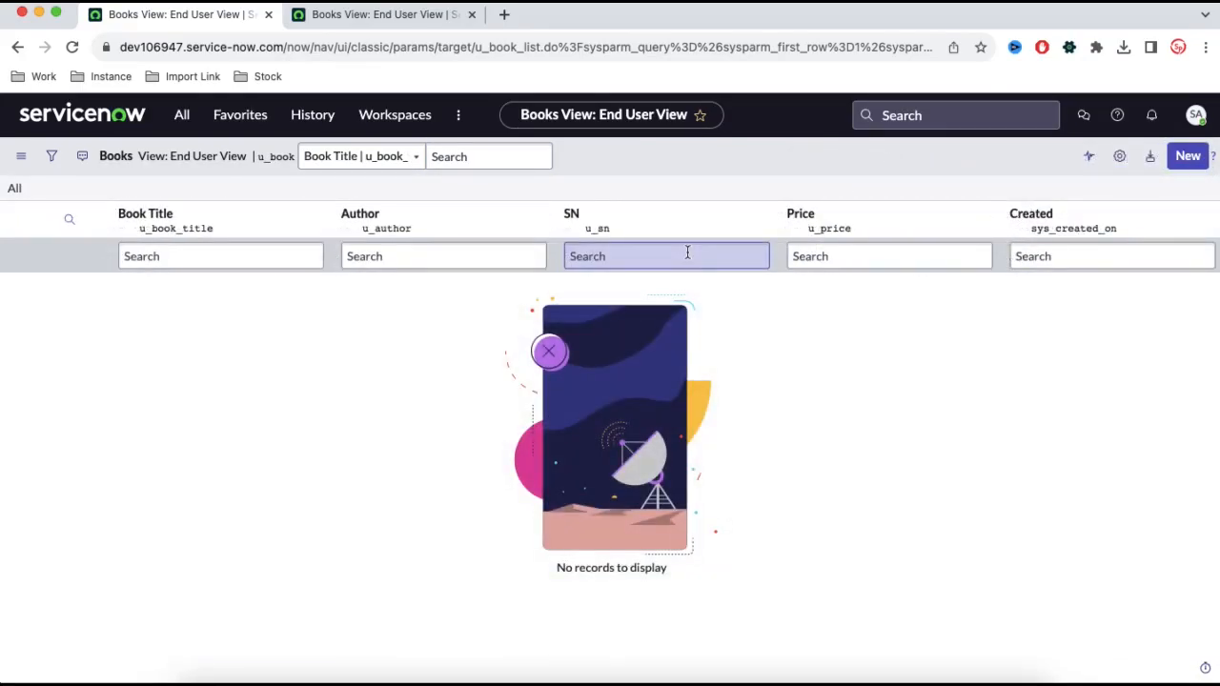
Switch to the Bulk Data Load slide and handwrite "Target" above "Book", with "Source" and "Stage" beside them in red pen
{"action": "left_click", "coordinate": [822, 680]}
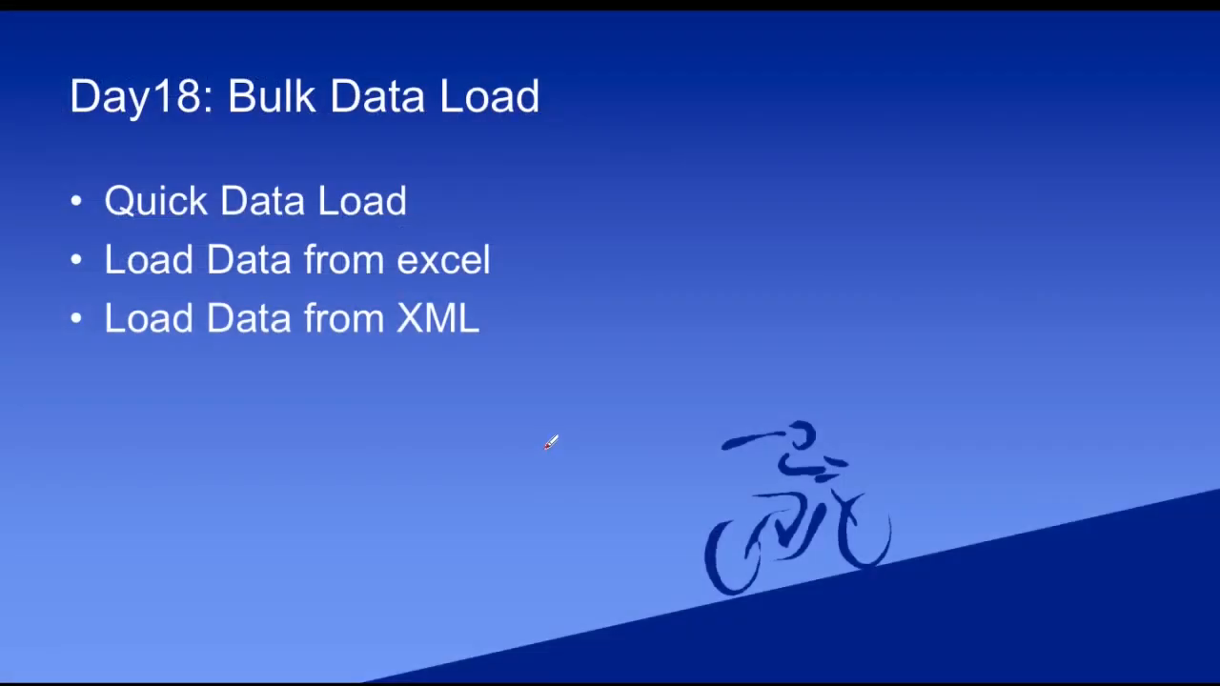
{"action": "mouse_move", "coordinate": [551, 461]}
{"action": "left_mouse_down"}
{"action": "mouse_move", "coordinate": [552, 426]}
{"action": "mouse_move", "coordinate": [560, 458]}
{"action": "mouse_move", "coordinate": [588, 421]}
{"action": "mouse_move", "coordinate": [620, 411]}
{"action": "mouse_move", "coordinate": [664, 420]}
{"action": "left_mouse_up"}
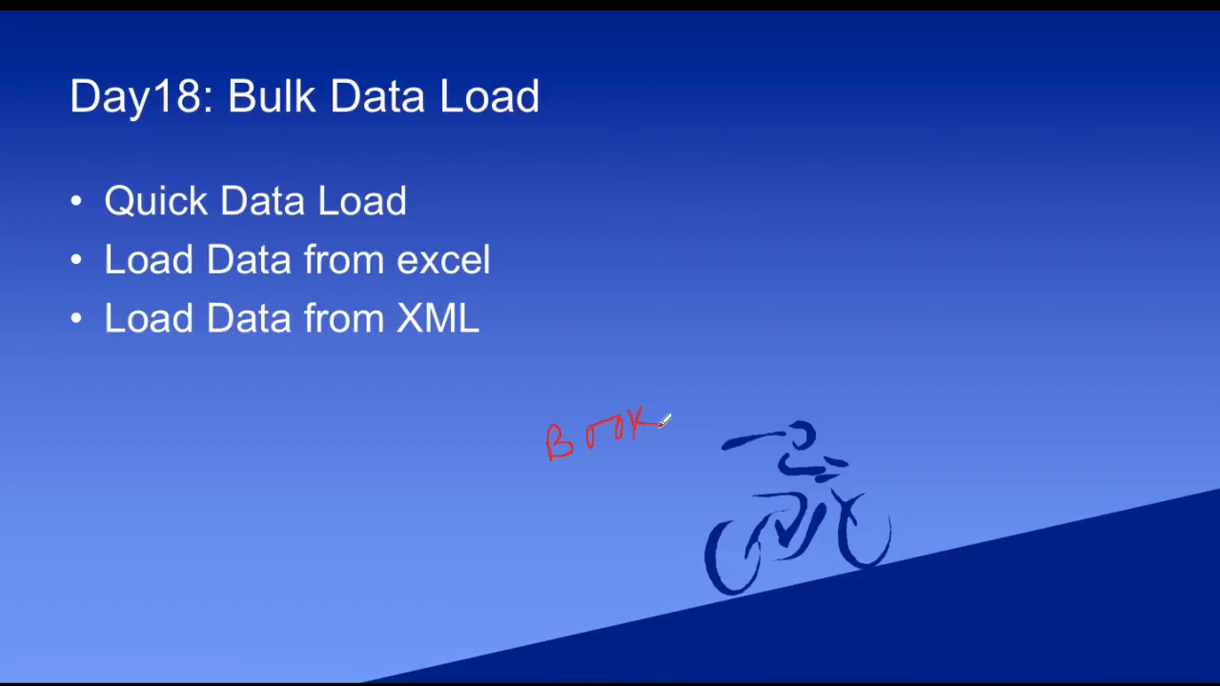
{"action": "mouse_move", "coordinate": [511, 376]}
{"action": "left_mouse_down"}
{"action": "mouse_move", "coordinate": [556, 363]}
{"action": "mouse_move", "coordinate": [551, 389]}
{"action": "mouse_move", "coordinate": [614, 349]}
{"action": "mouse_move", "coordinate": [643, 344]}
{"action": "mouse_move", "coordinate": [655, 360]}
{"action": "mouse_move", "coordinate": [739, 334]}
{"action": "left_mouse_up"}
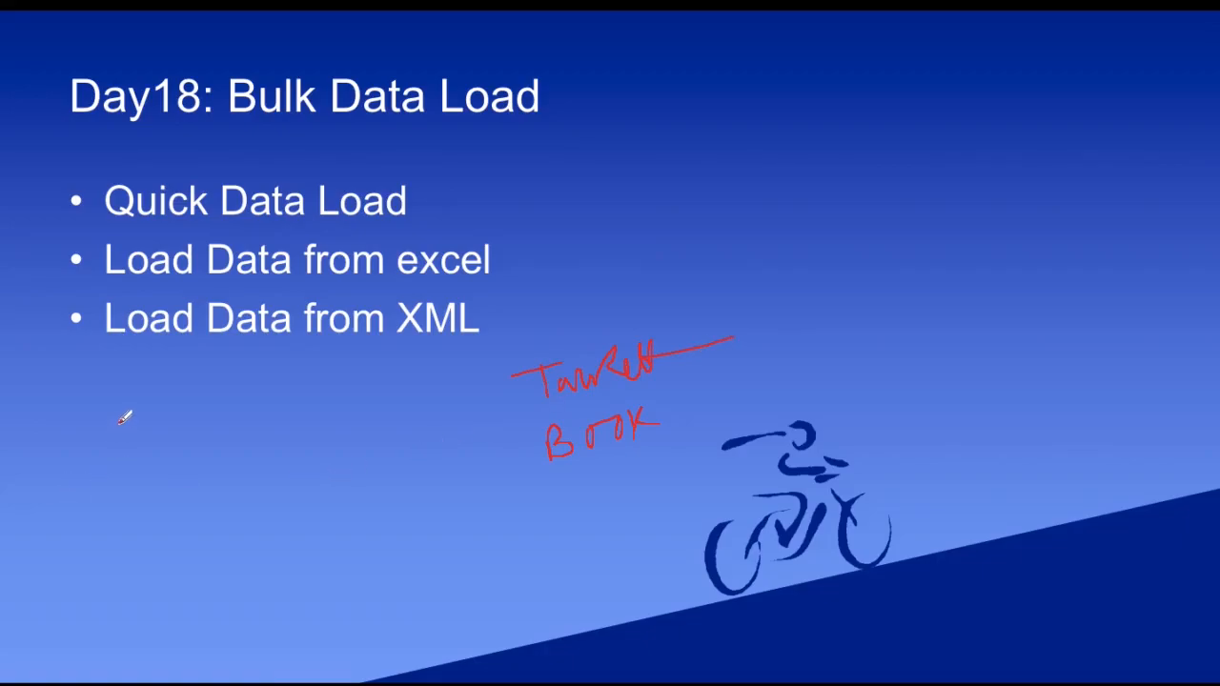
{"action": "mouse_move", "coordinate": [129, 421]}
{"action": "left_mouse_down"}
{"action": "mouse_move", "coordinate": [112, 446]}
{"action": "mouse_move", "coordinate": [147, 439]}
{"action": "mouse_move", "coordinate": [149, 413]}
{"action": "mouse_move", "coordinate": [195, 410]}
{"action": "left_mouse_up"}
{"action": "mouse_move", "coordinate": [120, 450]}
{"action": "left_mouse_down"}
{"action": "mouse_move", "coordinate": [115, 467]}
{"action": "mouse_move", "coordinate": [185, 447]}
{"action": "mouse_move", "coordinate": [214, 461]}
{"action": "left_mouse_up"}
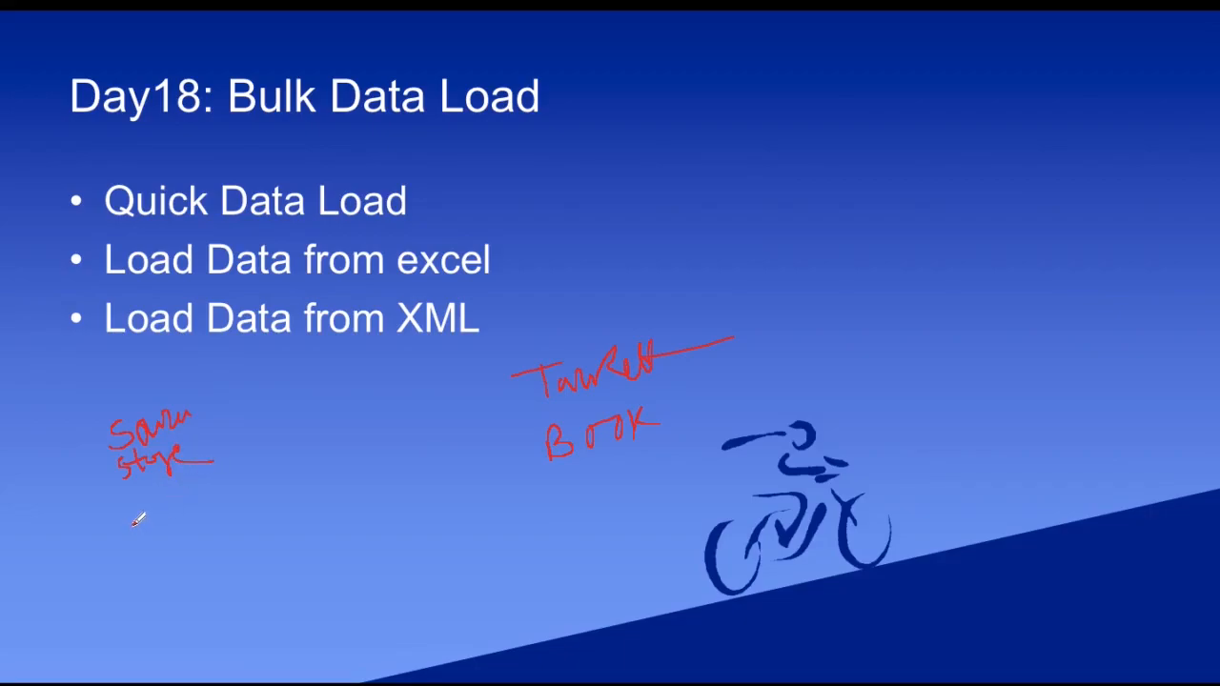
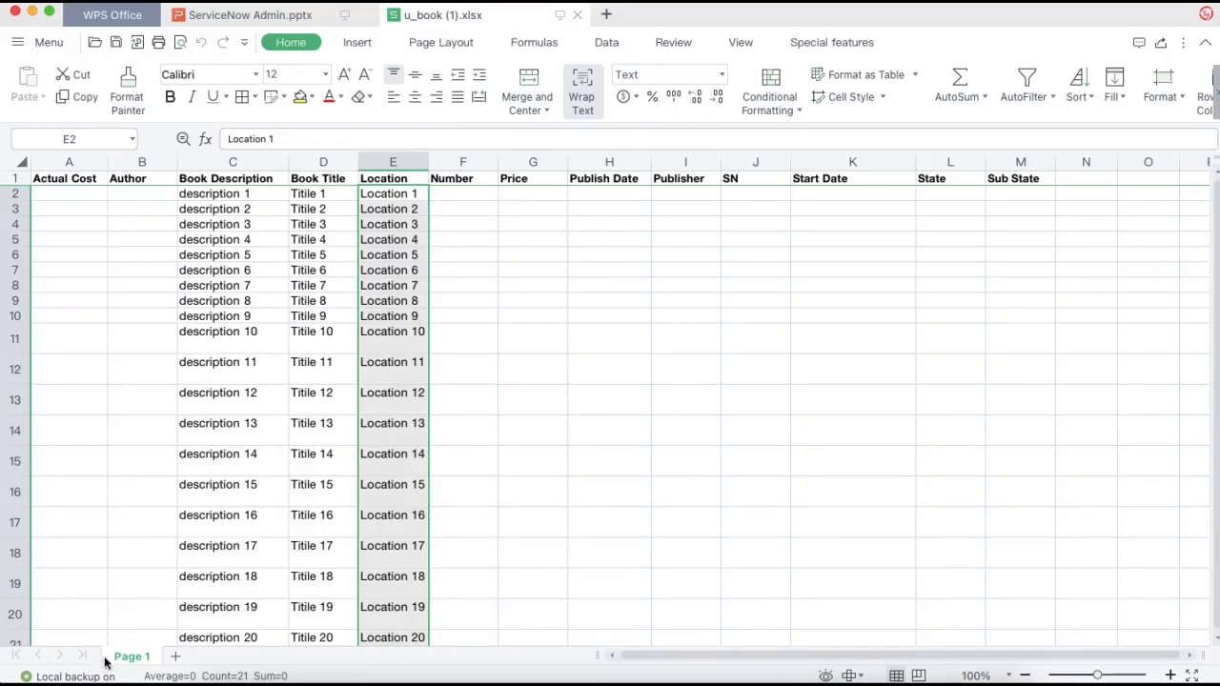
Review the header row of u_book (1).xlsx in WPS Office and delete the Actual Cost and Author columns
{"action": "left_click", "coordinate": [117, 371]}
{"action": "left_click_drag", "start_coordinate": [66, 178], "coordinate": [1016, 180]}
{"action": "left_click", "coordinate": [189, 237]}
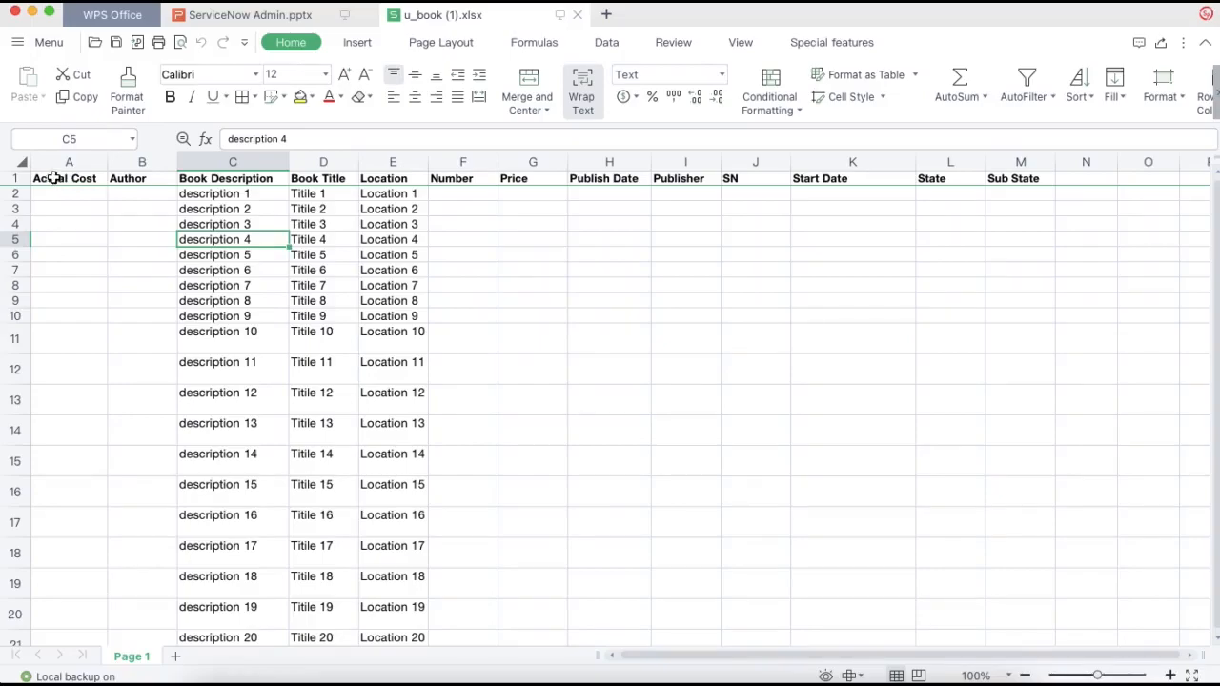
{"action": "left_click_drag", "start_coordinate": [68, 162], "coordinate": [146, 162]}
{"action": "right_click", "coordinate": [146, 162]}
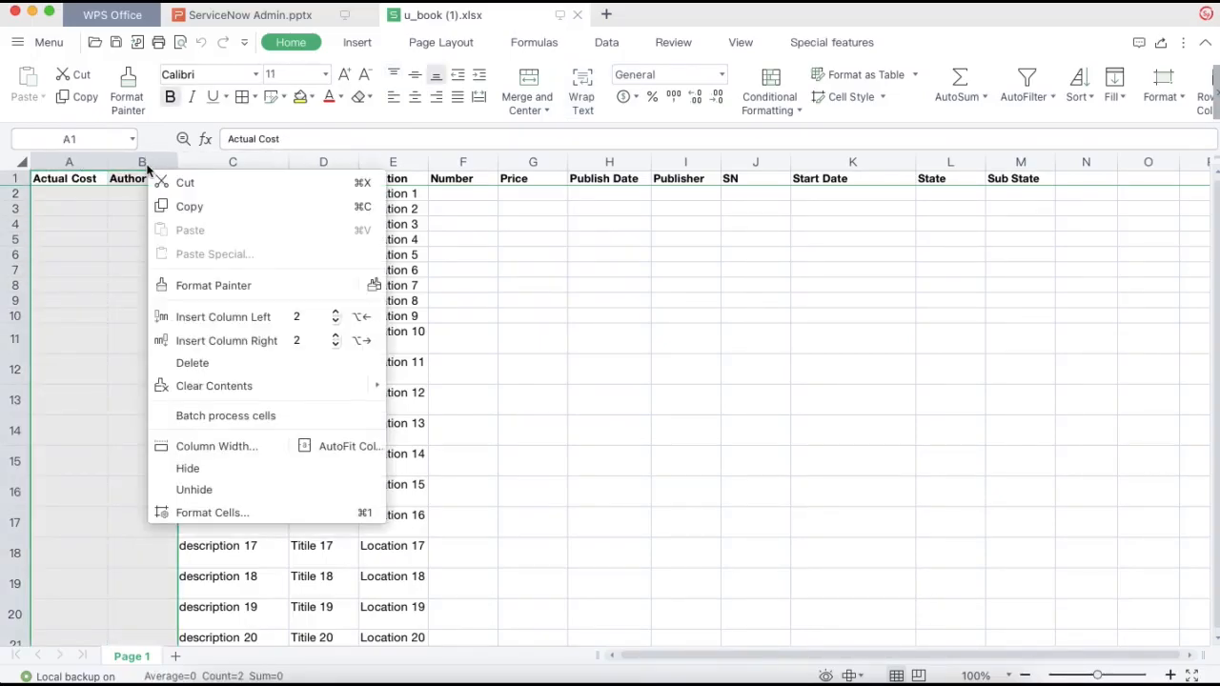
{"action": "left_click", "coordinate": [212, 356]}
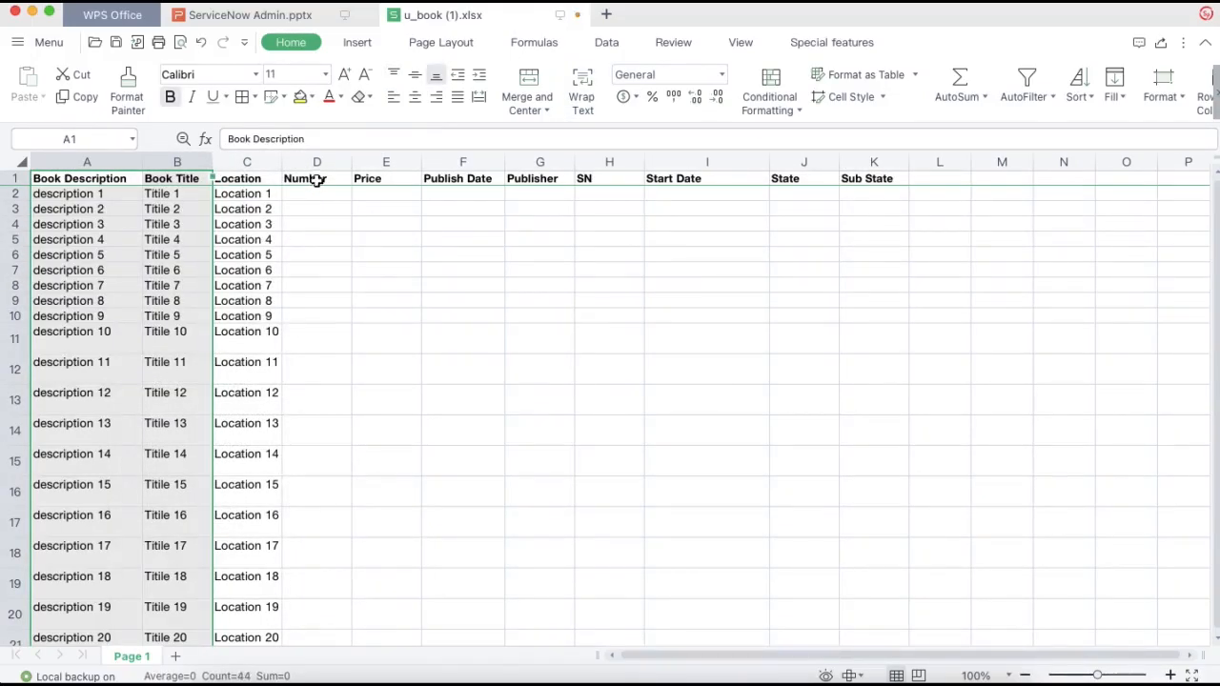
Delete the Number through Start Date columns, save the workbook, and check the remaining book rows
{"action": "left_click_drag", "start_coordinate": [318, 162], "coordinate": [770, 173]}
{"action": "right_click", "coordinate": [714, 170]}
{"action": "left_click", "coordinate": [761, 359]}
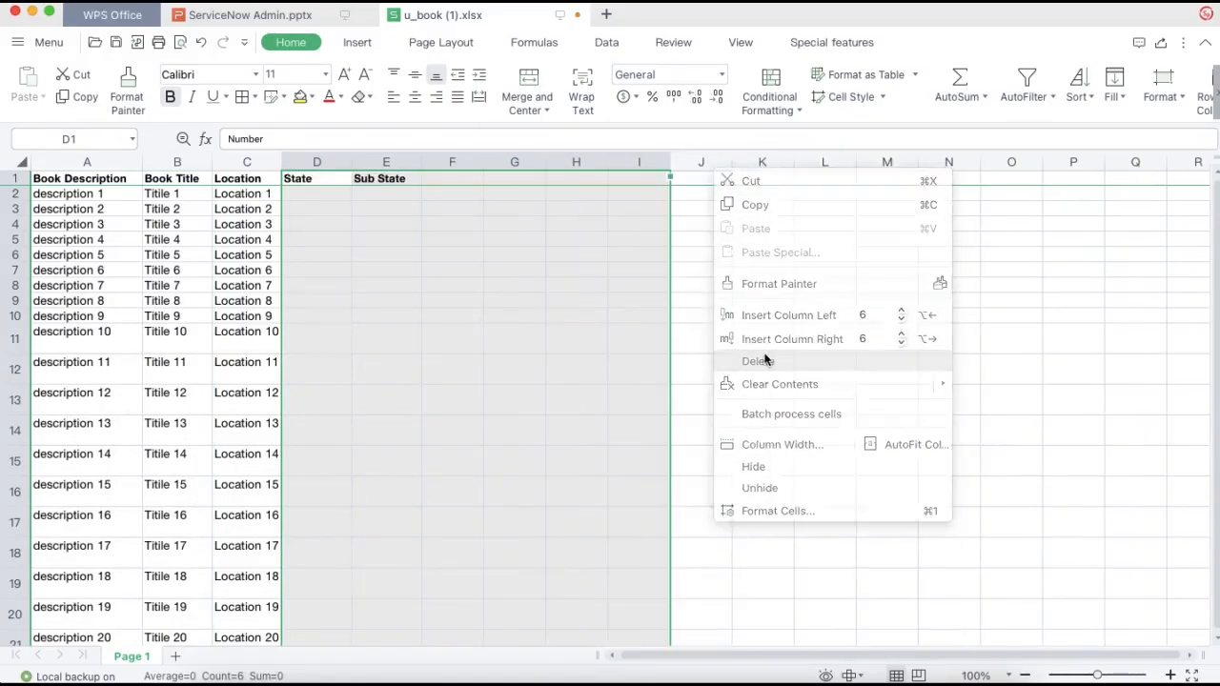
{"action": "left_click", "coordinate": [664, 317]}
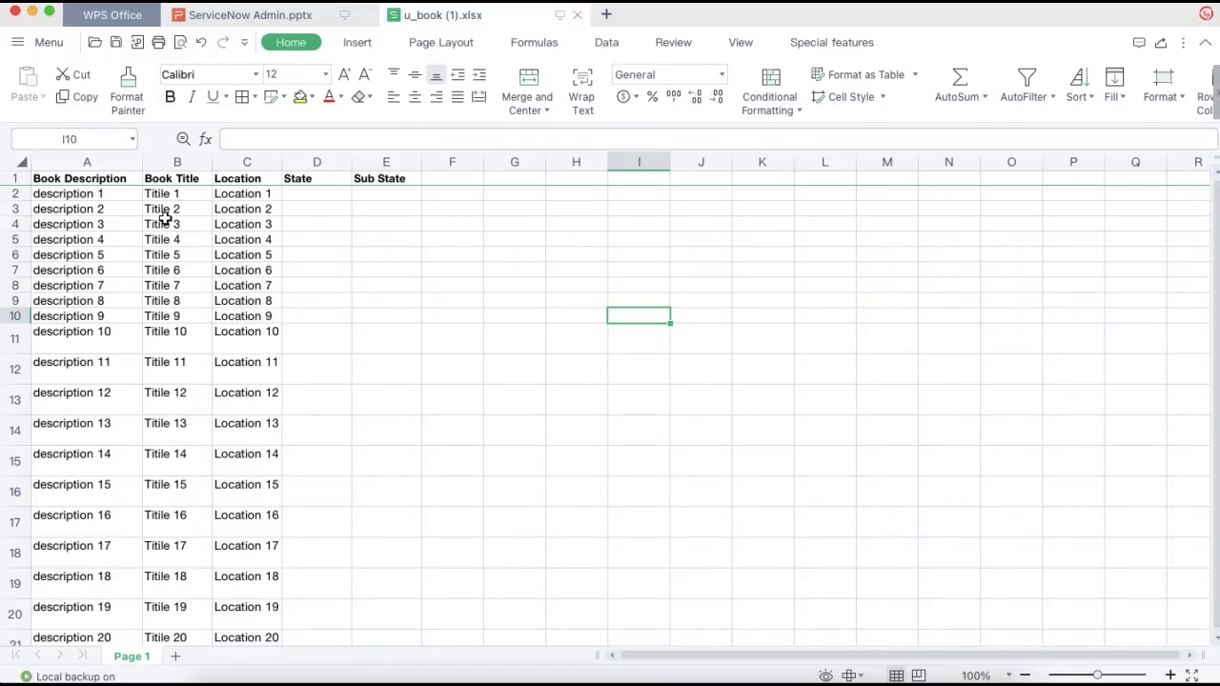
{"action": "scroll", "coordinate": [104, 283], "scroll_direction": "down", "scroll_amount": 5}
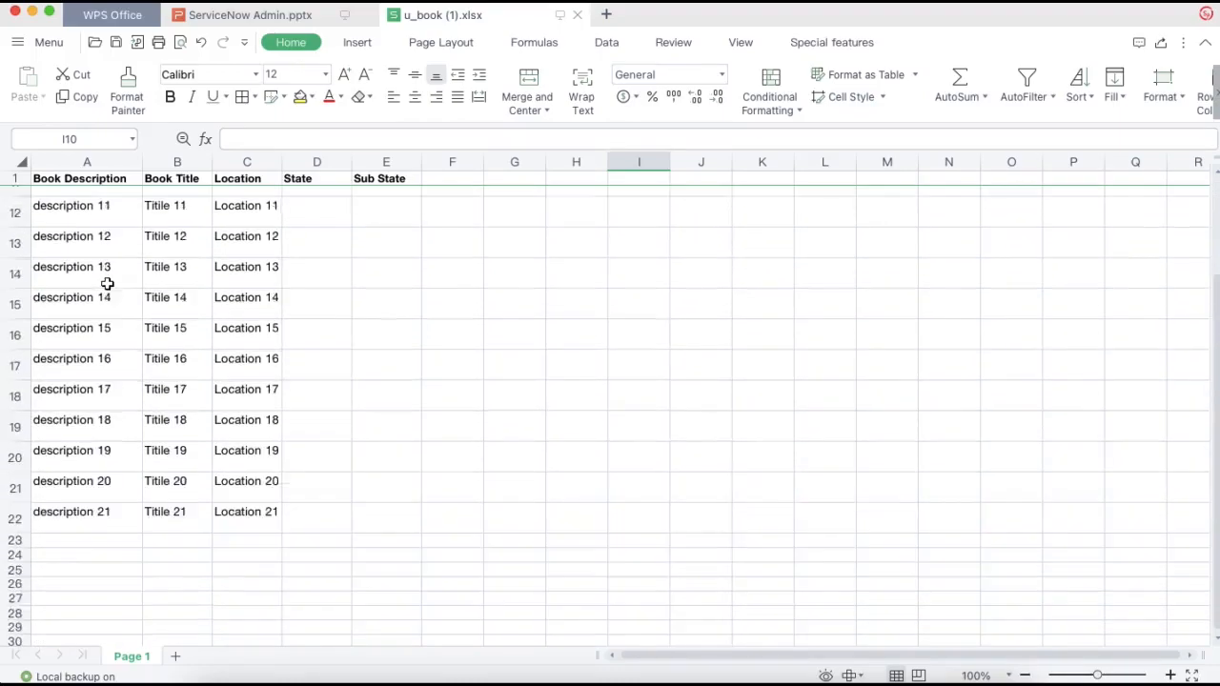
{"action": "scroll", "coordinate": [107, 283], "scroll_direction": "up", "scroll_amount": 5}
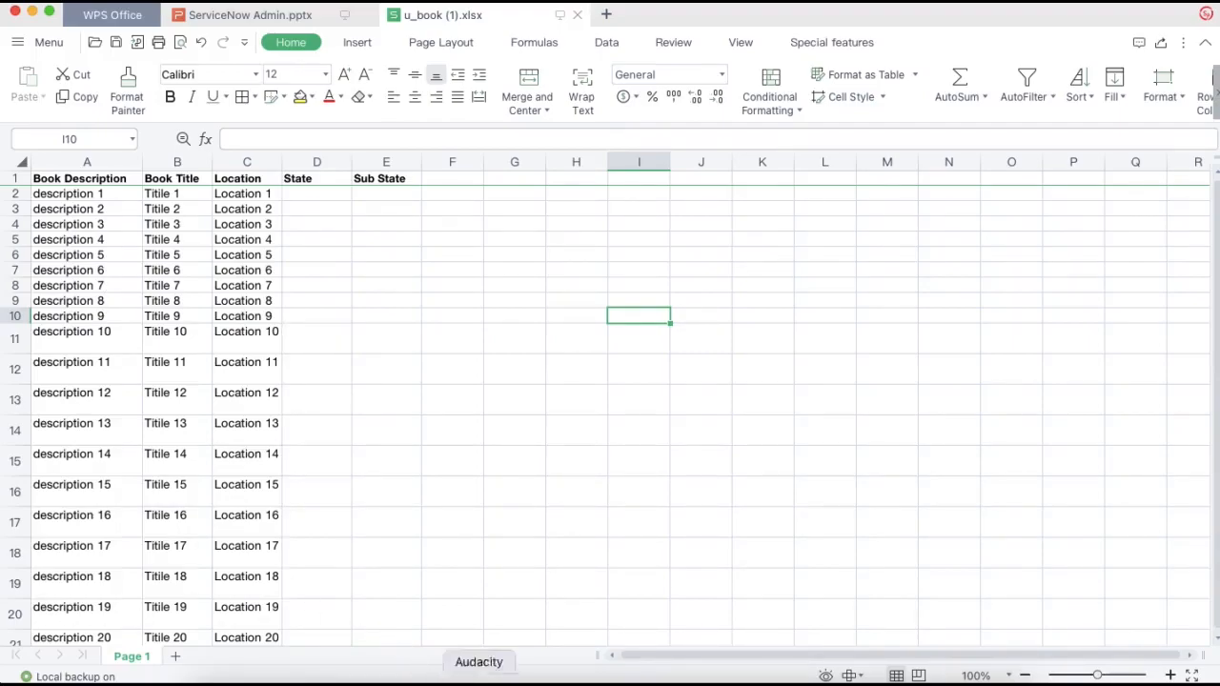
Switch to ServiceNow in the browser, open the Load Data module in a new tab and close the duplicate Books tab
{"action": "left_click", "coordinate": [549, 679]}
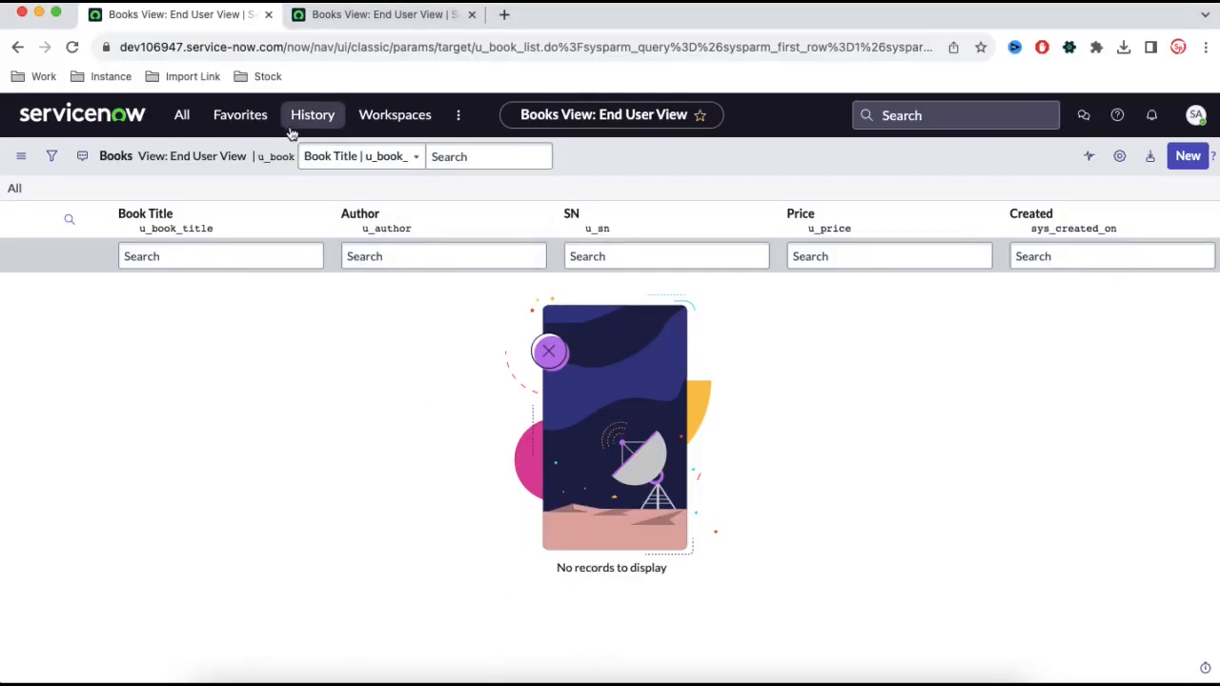
{"action": "left_click", "coordinate": [180, 116]}
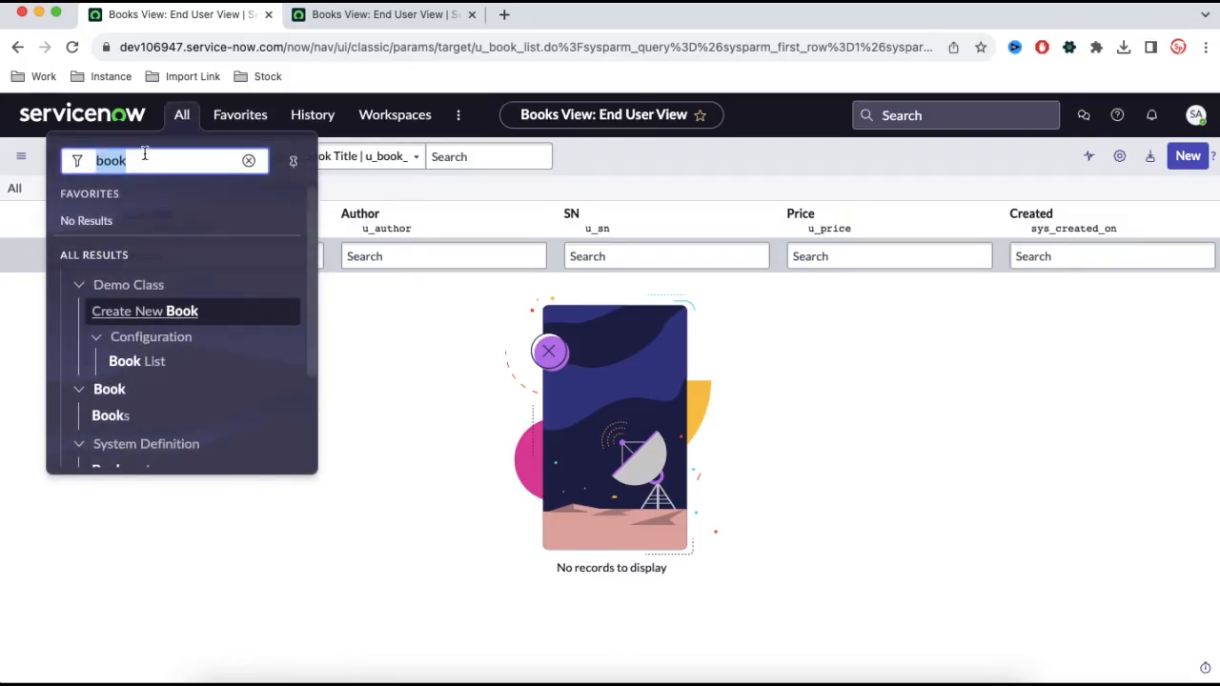
{"action": "key", "text": "BackSpace"}
{"action": "type", "text": "load da"}
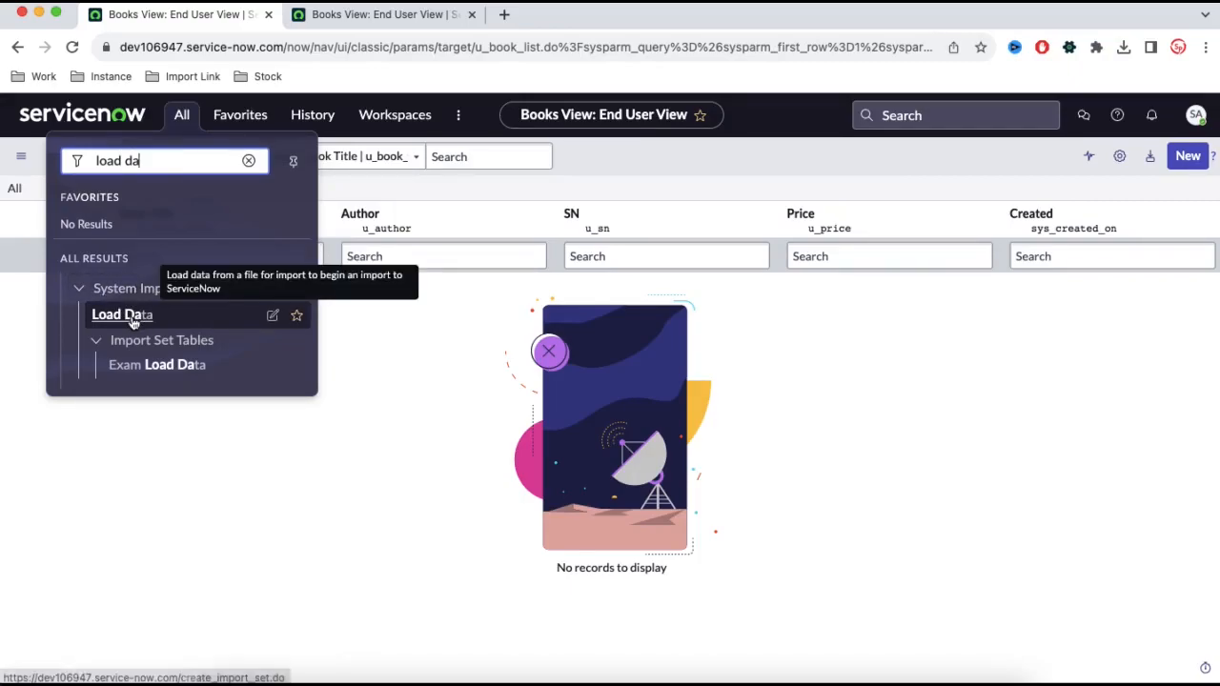
{"action": "left_click", "coordinate": [132, 322], "text": "super"}
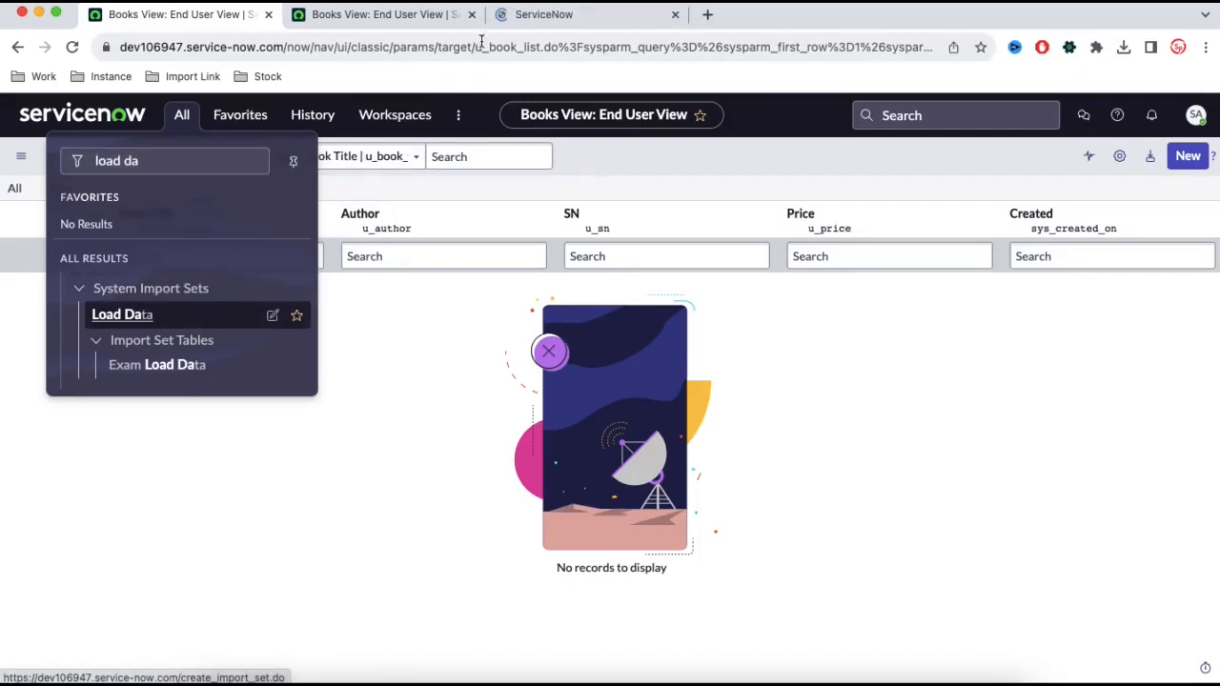
{"action": "left_click", "coordinate": [471, 14]}
{"action": "left_click", "coordinate": [413, 20]}
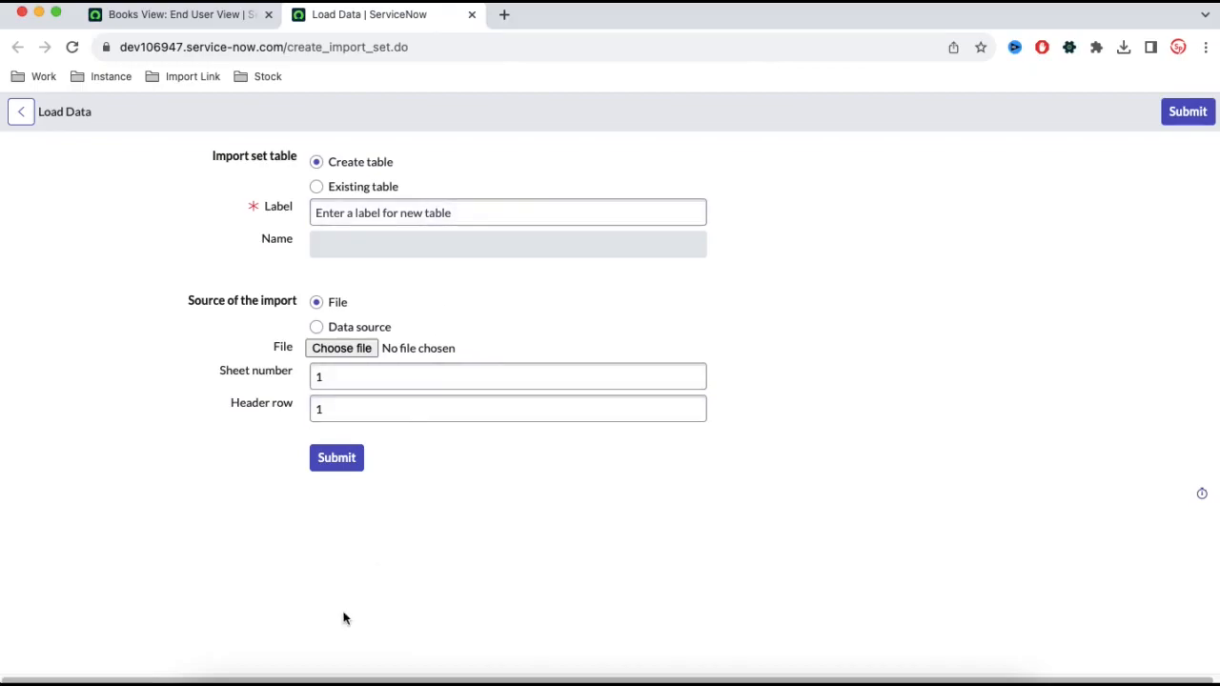
Switch to the text notes and highlight the u_temp_book staging table name
{"action": "left_click", "coordinate": [288, 682]}
{"action": "scroll", "coordinate": [947, 619], "scroll_direction": "down", "scroll_amount": 1}
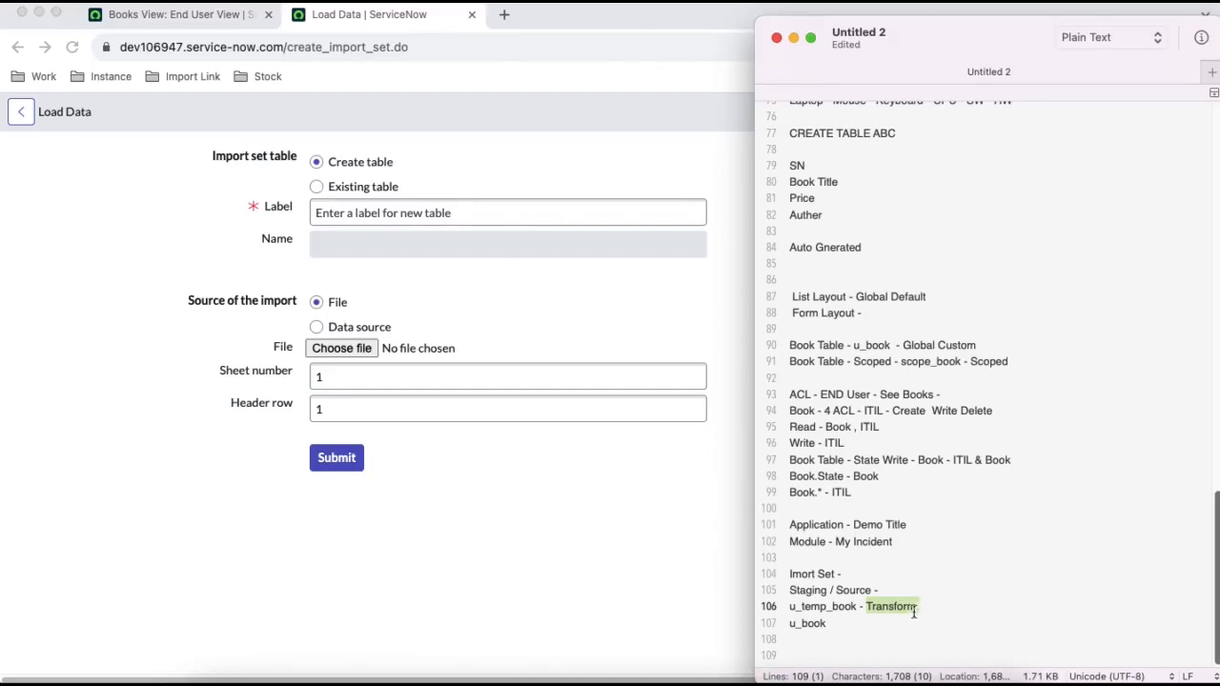
{"action": "double_click", "coordinate": [853, 606]}
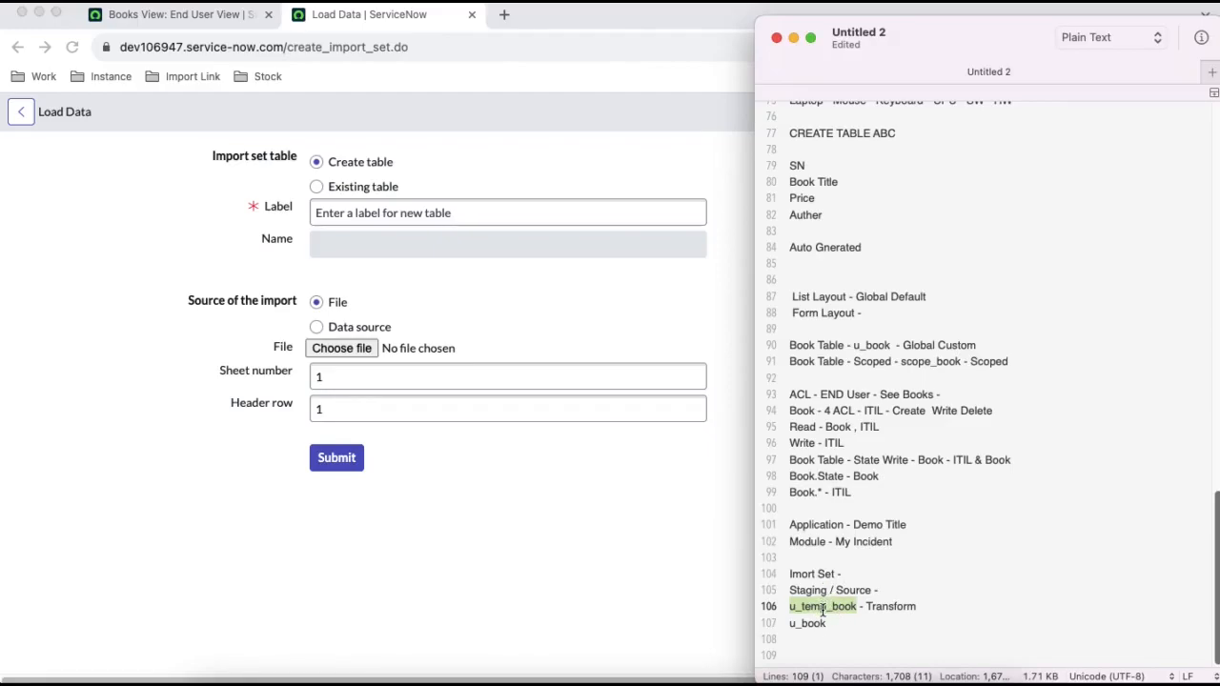
Label the new import set table "Book Temp" on the Load Data page and choose u_book (1).xlsx as the source file
{"action": "left_click", "coordinate": [520, 212]}
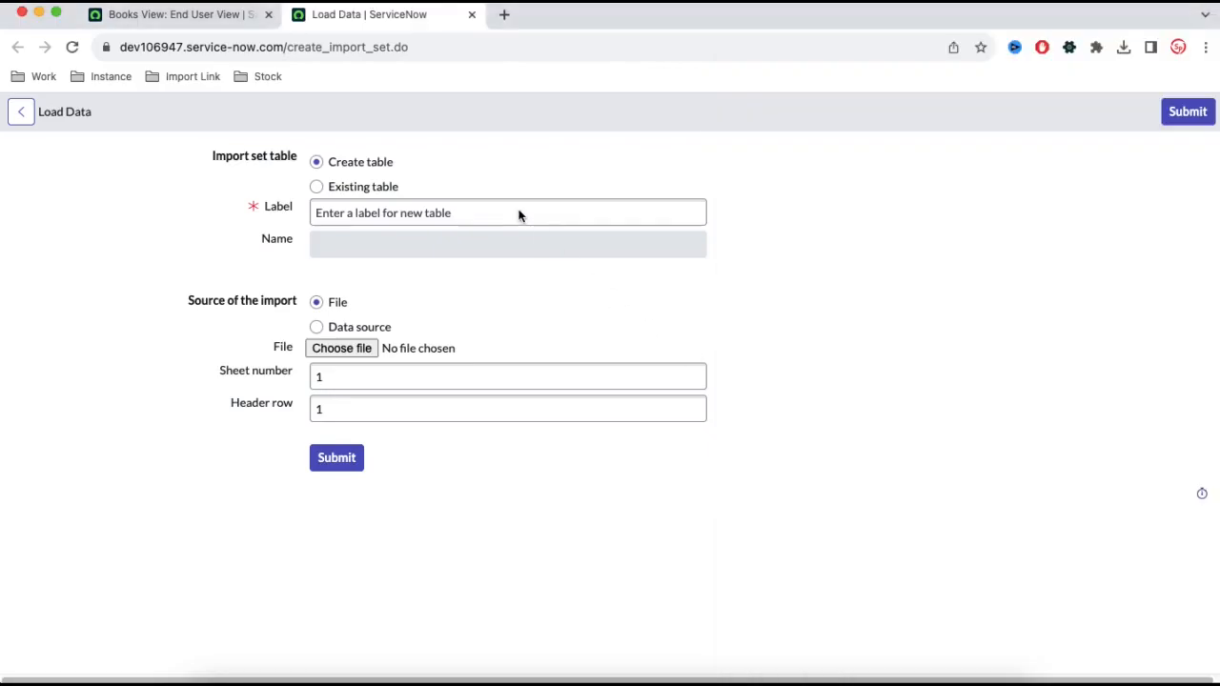
{"action": "type", "text": "Book"}
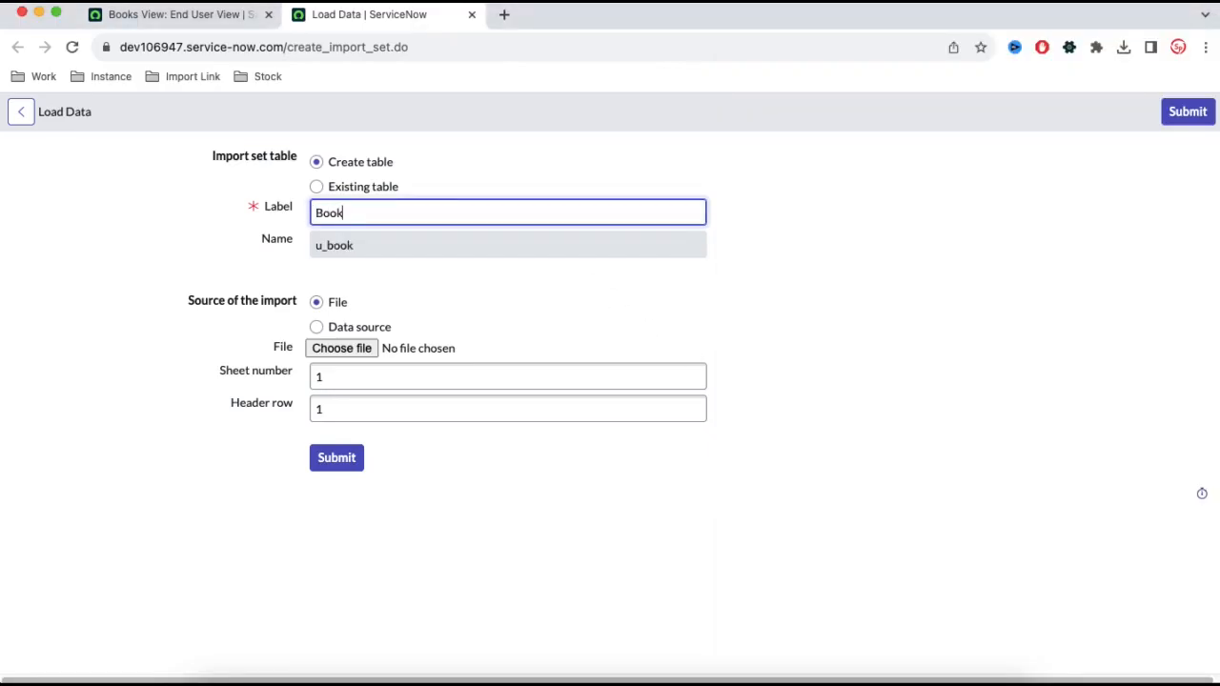
{"action": "type", "text": " Temp"}
{"action": "left_click_drag", "start_coordinate": [391, 212], "coordinate": [385, 250]}
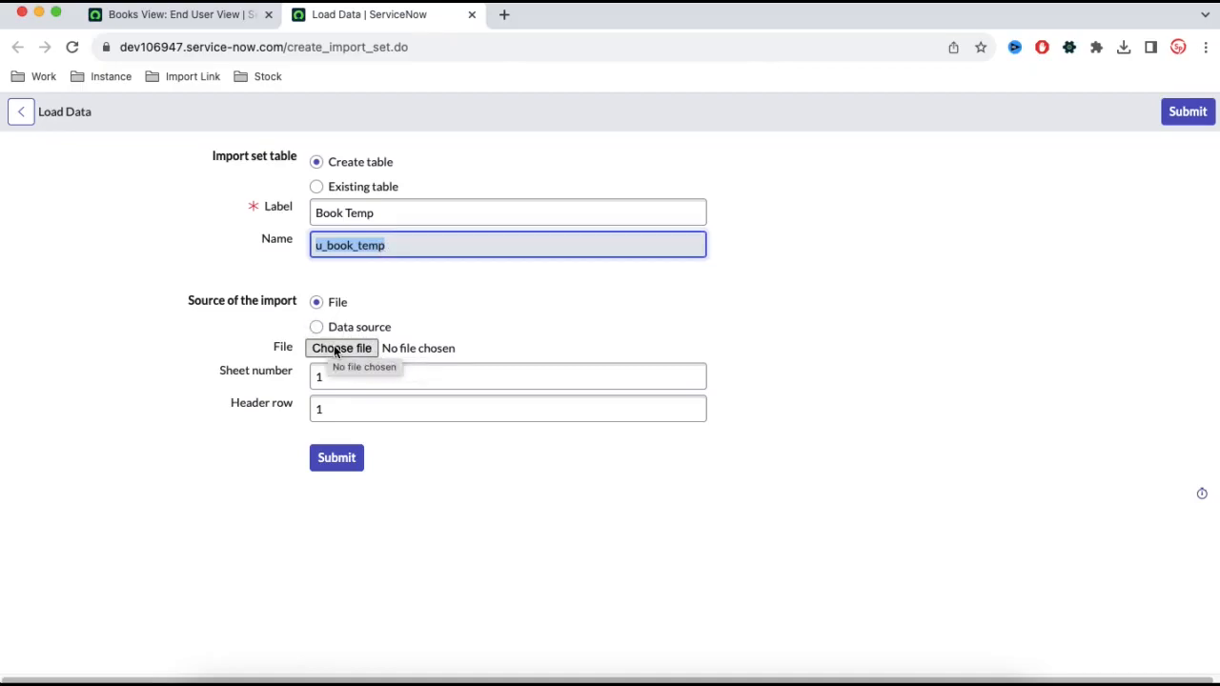
{"action": "left_click", "coordinate": [341, 348]}
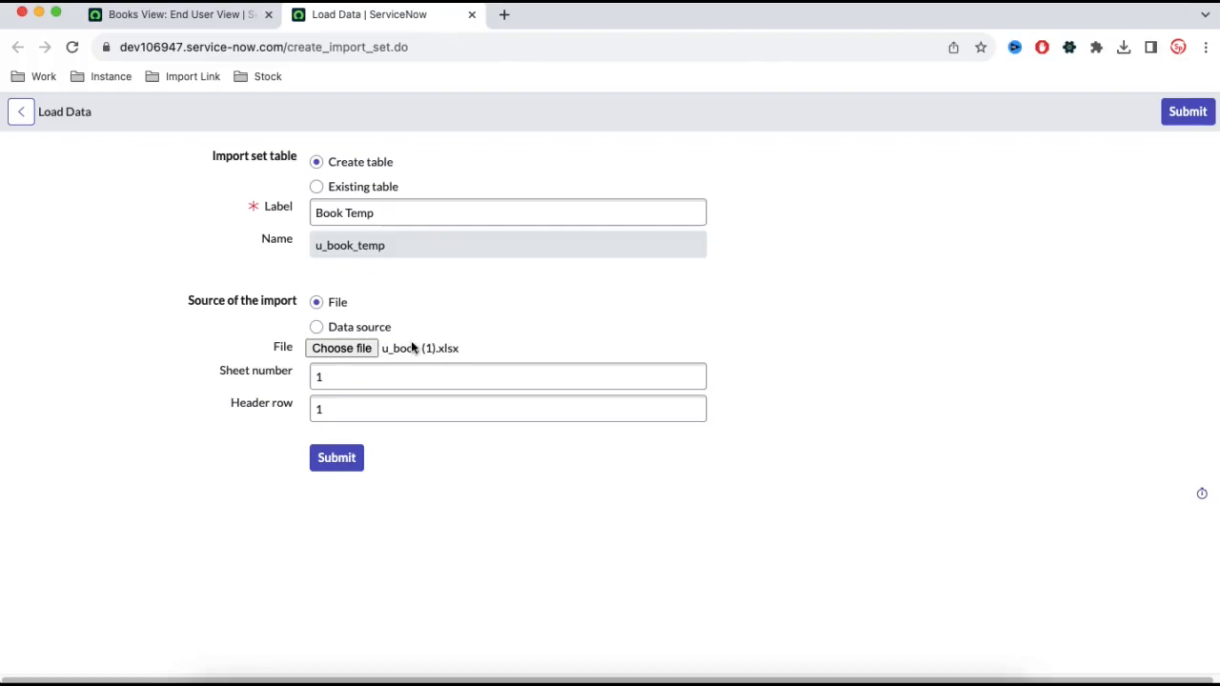
Check the header row in the u_book (1).xlsx workbook, return to the browser and submit the Load Data form
{"action": "left_click_drag", "start_coordinate": [400, 349], "coordinate": [319, 375]}
{"action": "left_click", "coordinate": [240, 405]}
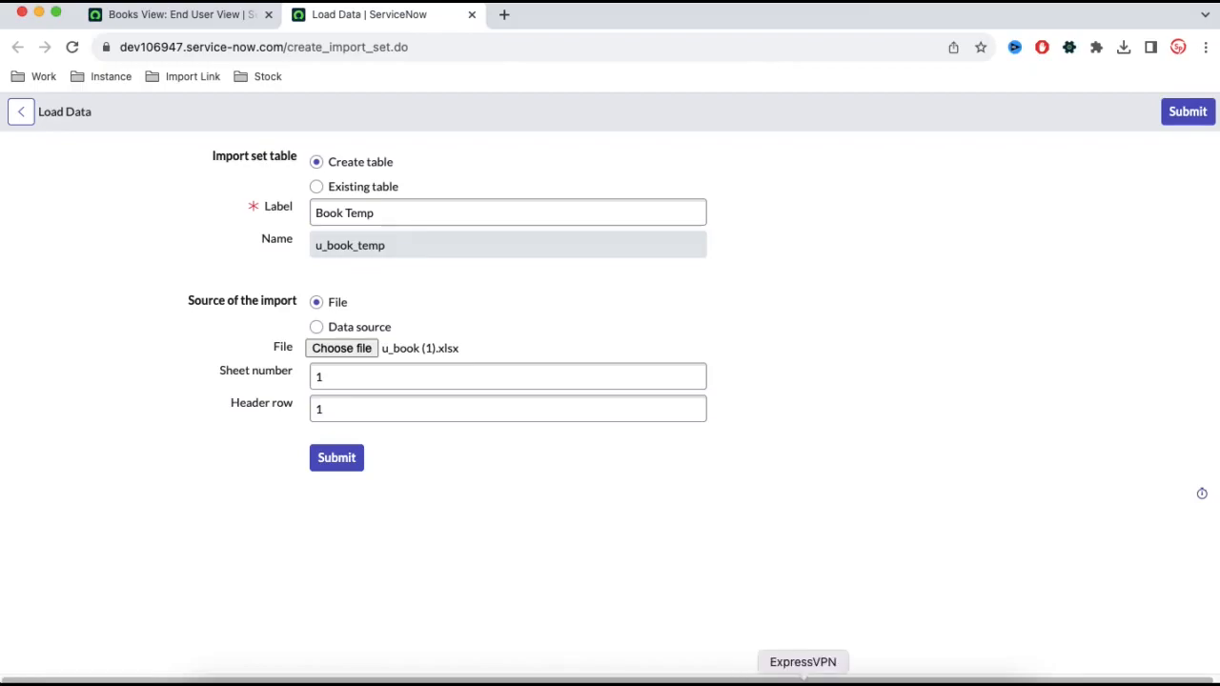
{"action": "left_click", "coordinate": [841, 679]}
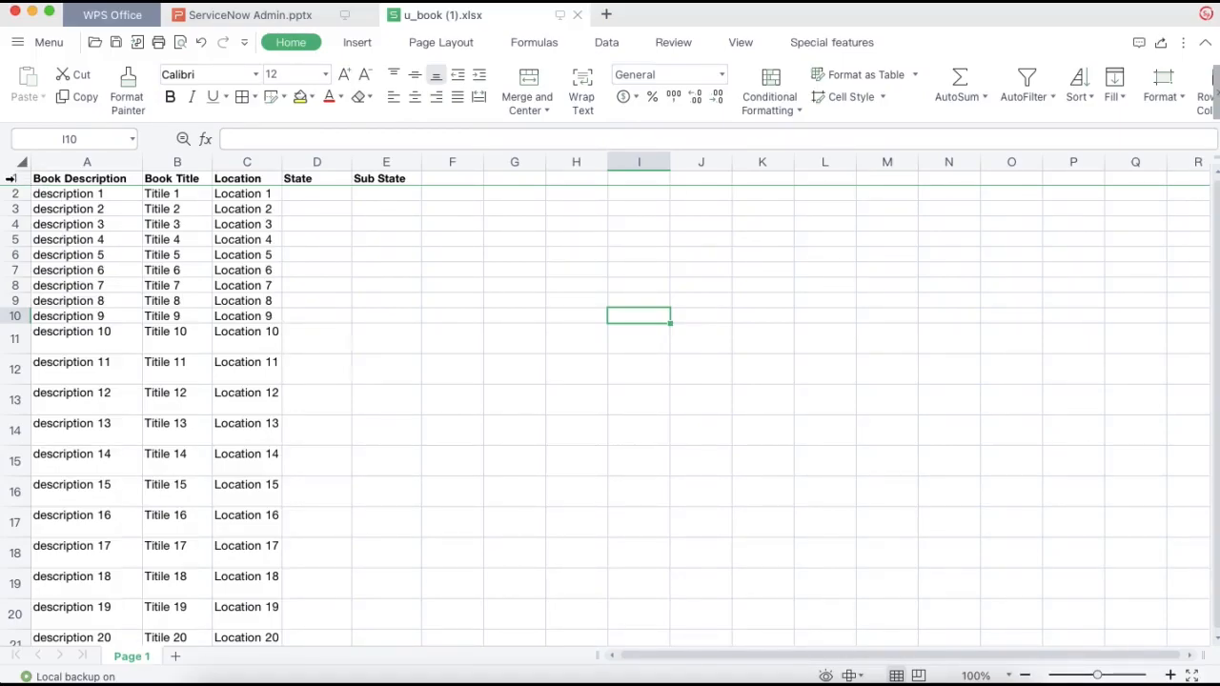
{"action": "left_click", "coordinate": [560, 673]}
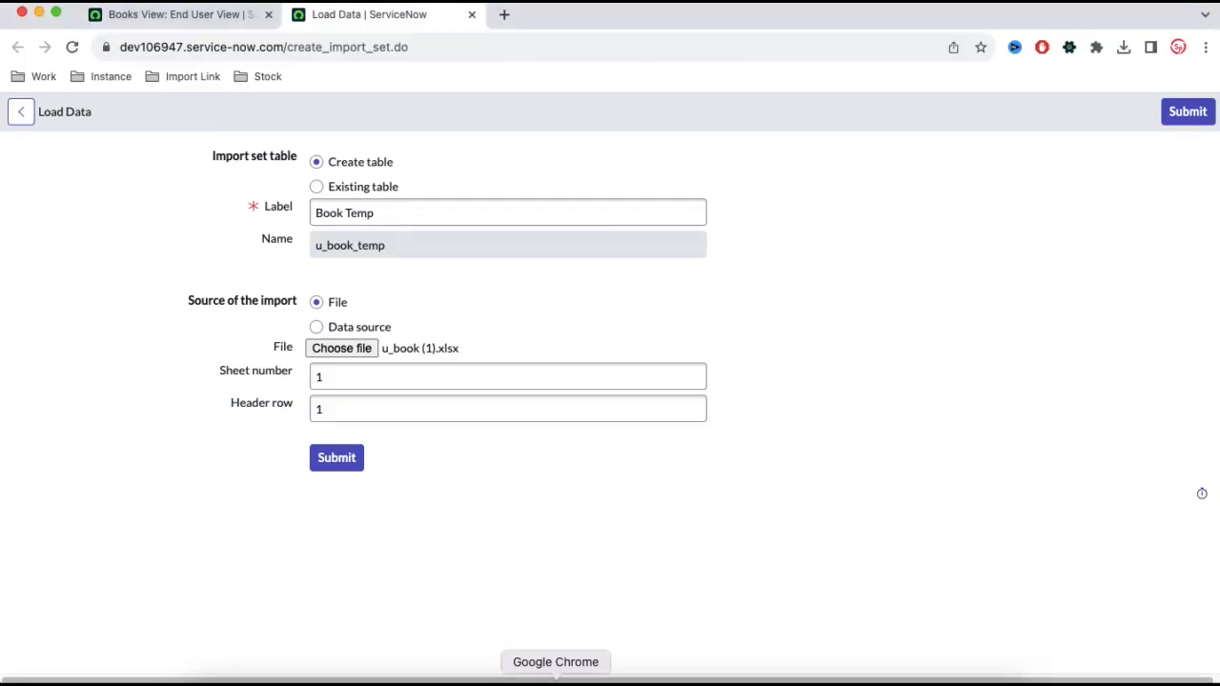
{"action": "left_click", "coordinate": [343, 461]}
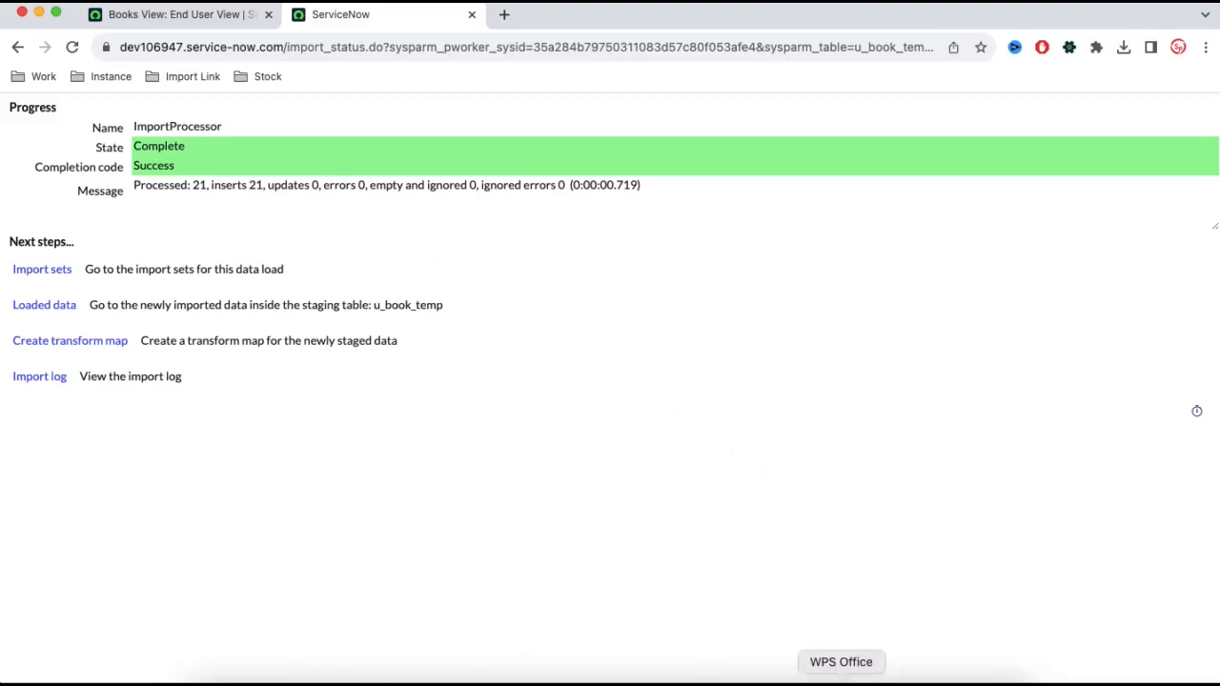
Switch to the workbook, select the Book Description column down to its final entry to count rows, and return to the import status page
{"action": "left_click", "coordinate": [840, 678]}
{"action": "scroll", "coordinate": [371, 393], "scroll_direction": "down", "scroll_amount": 5}
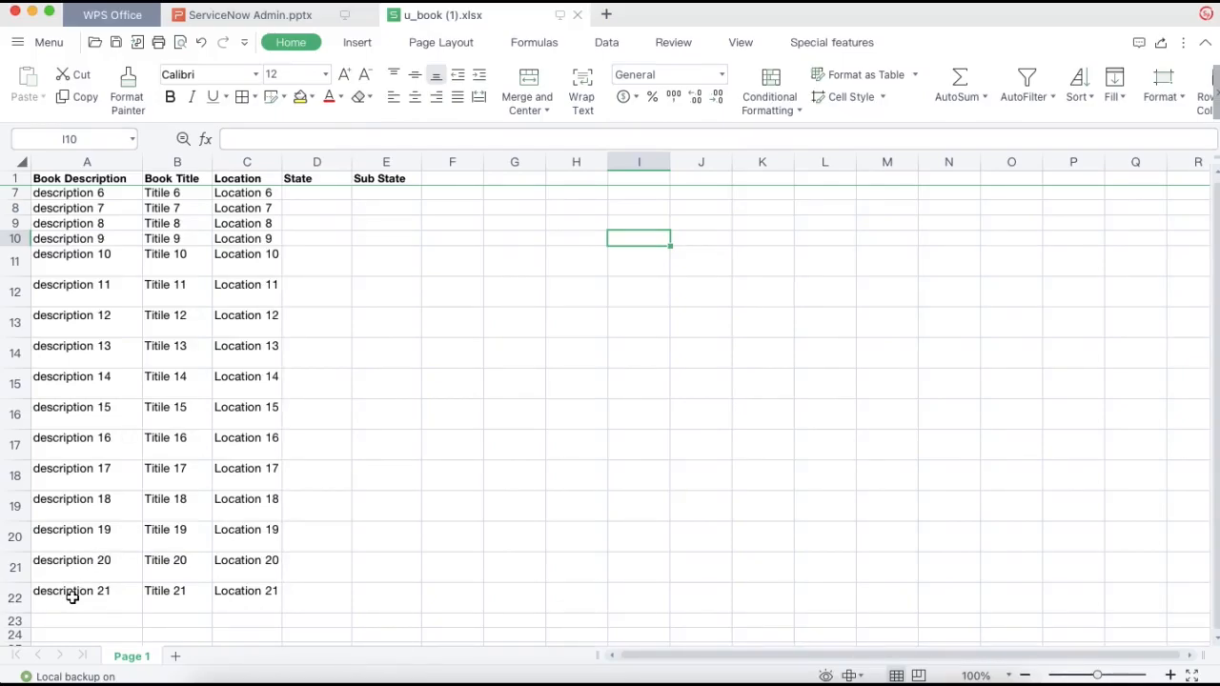
{"action": "left_click_drag", "start_coordinate": [72, 597], "coordinate": [93, 159]}
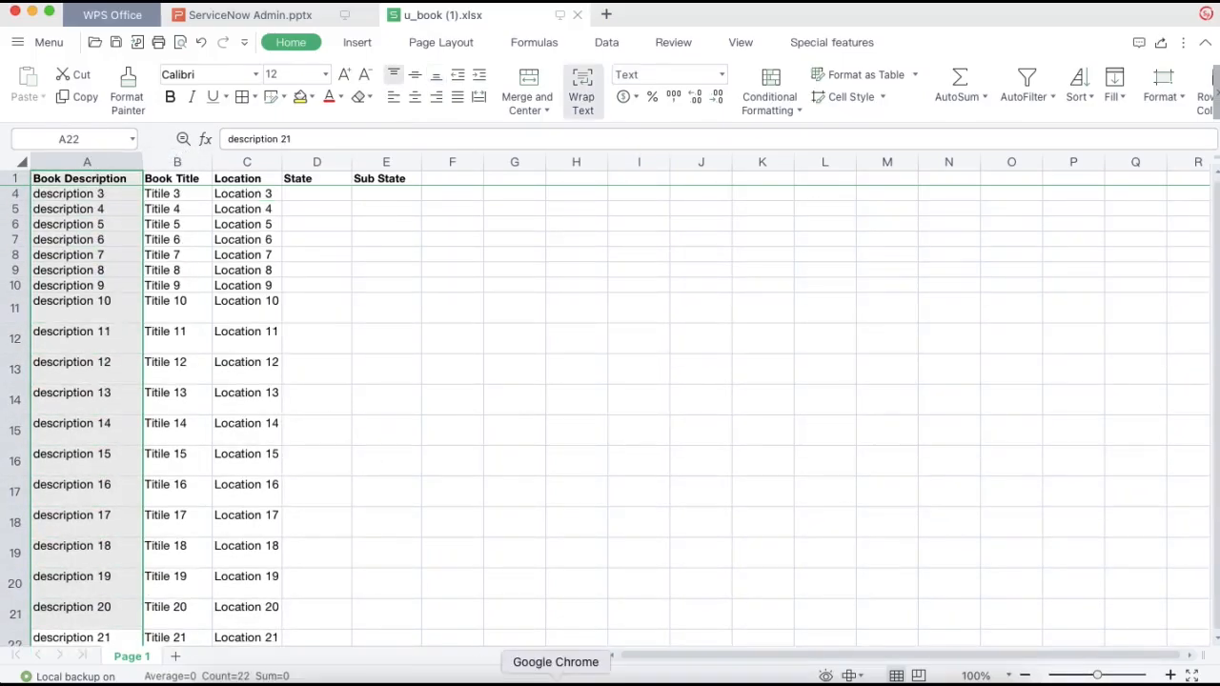
{"action": "left_click", "coordinate": [555, 678]}
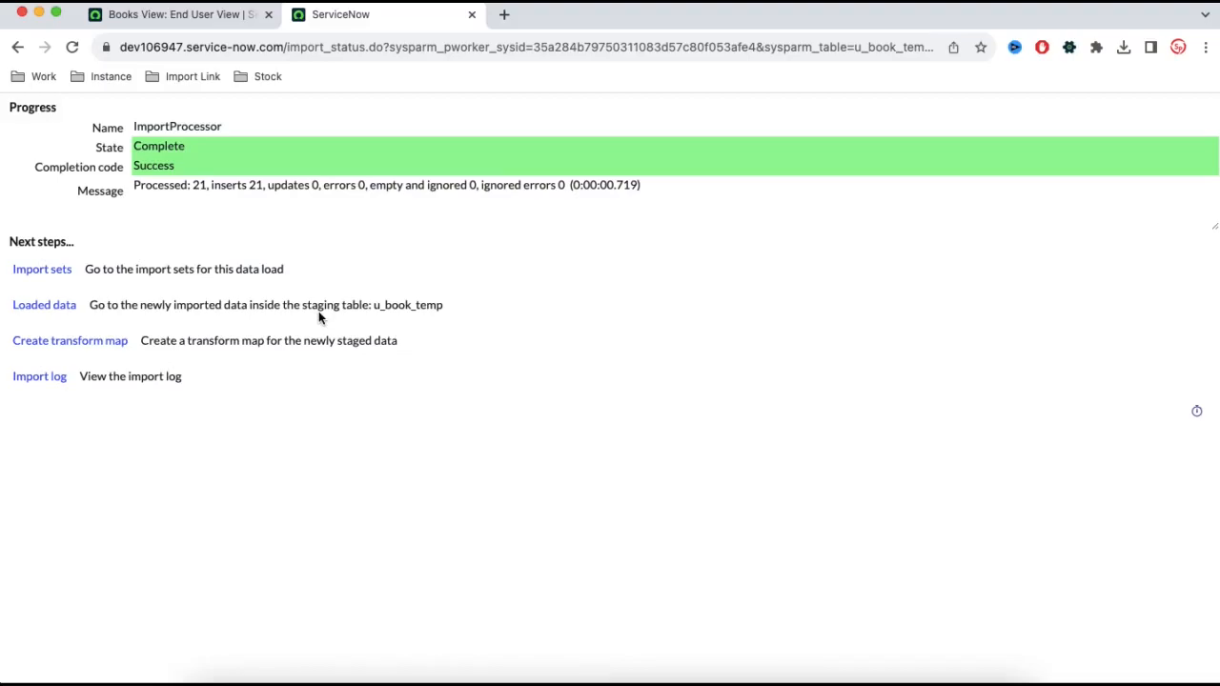
Check the Books list for records, and highlight the u_temp_book staging table name in the text notes
{"action": "left_click", "coordinate": [176, 14]}
{"action": "left_click", "coordinate": [66, 48]}
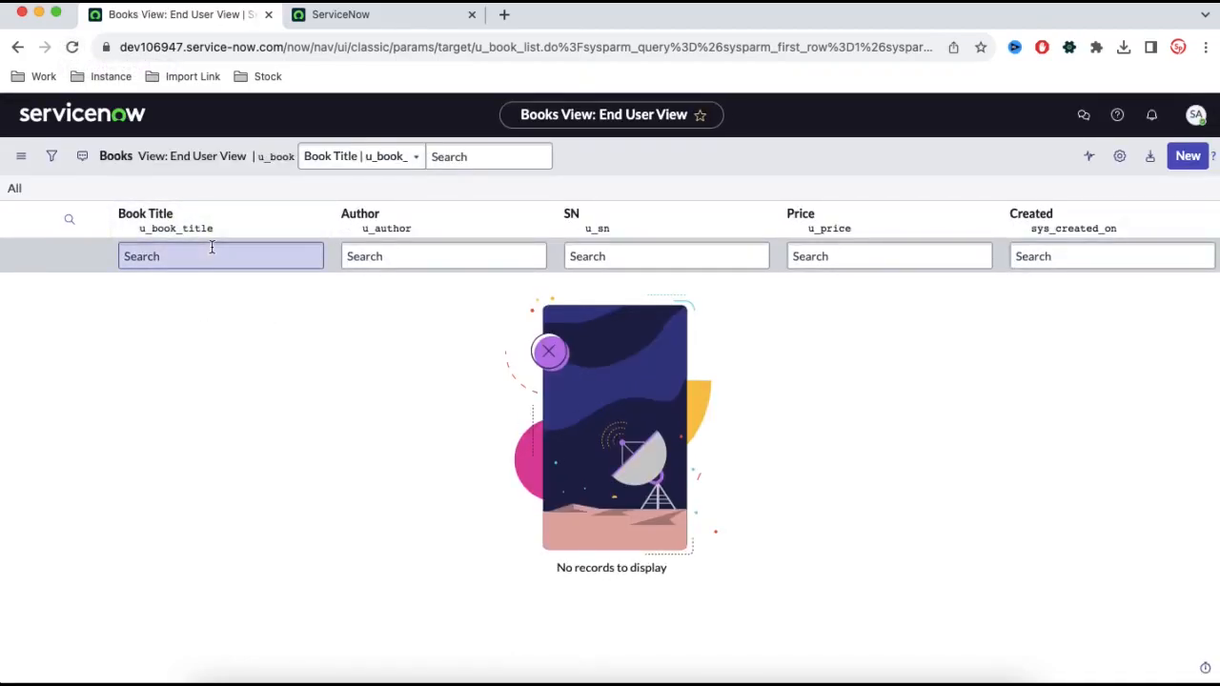
{"action": "left_click", "coordinate": [286, 678]}
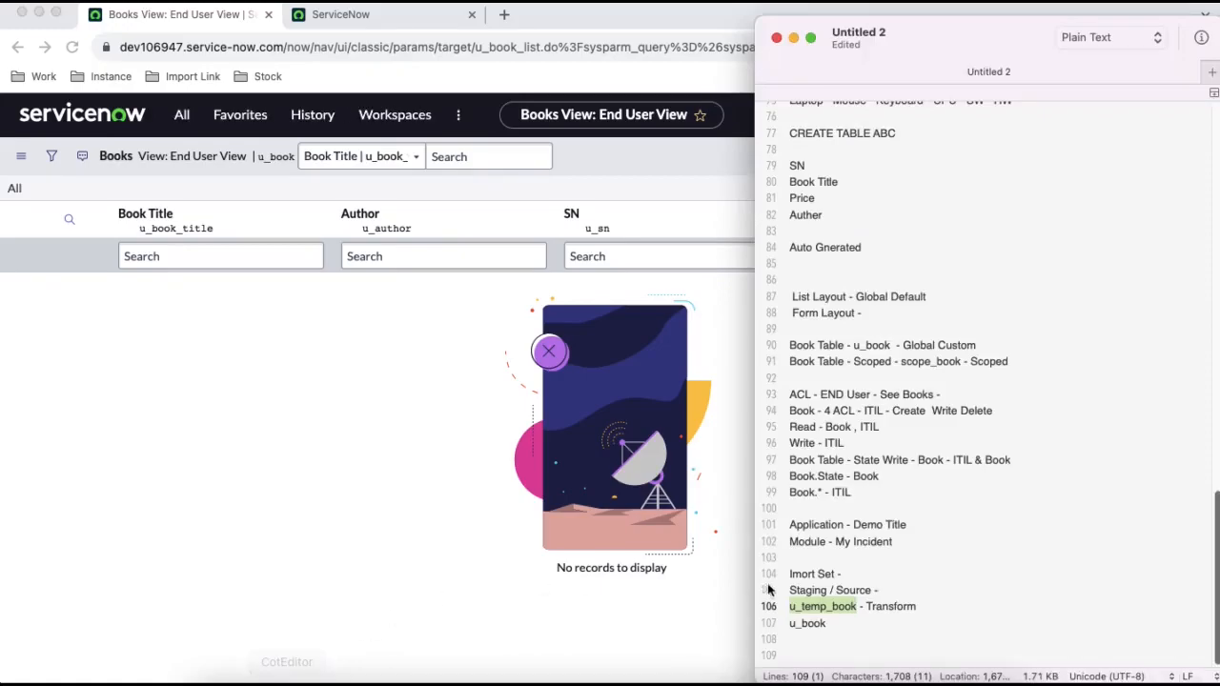
{"action": "left_click", "coordinate": [836, 616]}
{"action": "left_click_drag", "start_coordinate": [857, 607], "coordinate": [789, 607]}
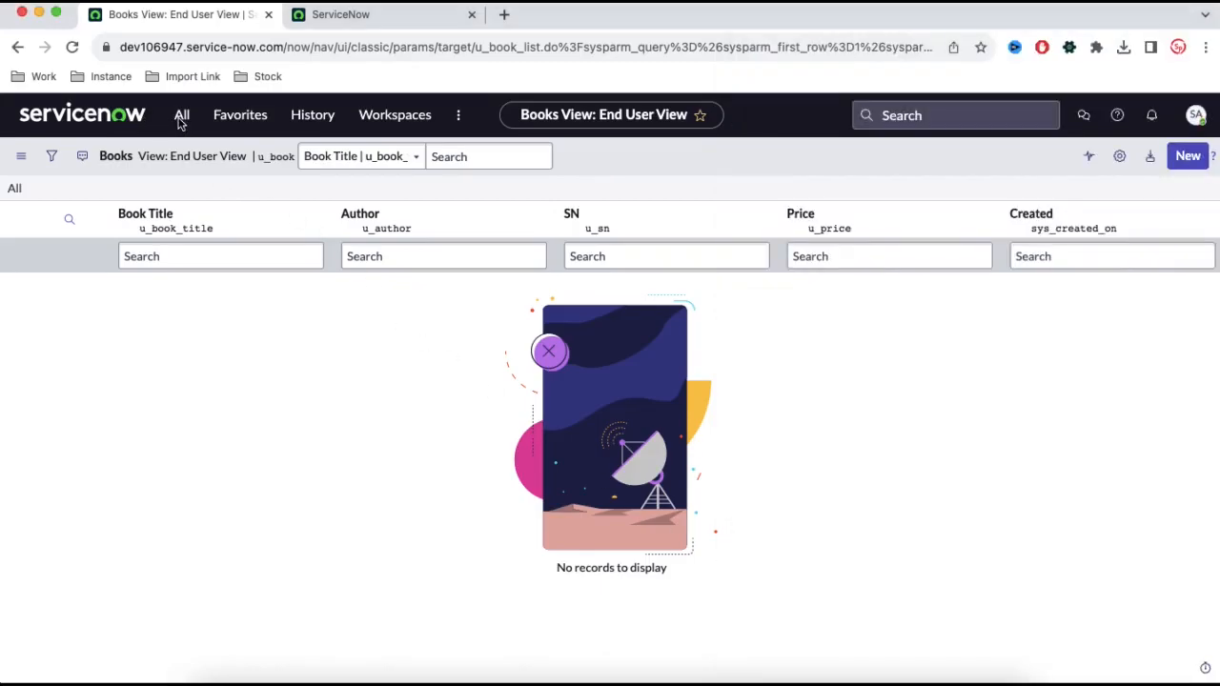
Open the u_book_temp staging table's list from the ServiceNow navigator and review its imported rows
{"action": "left_click", "coordinate": [181, 121]}
{"action": "left_click", "coordinate": [181, 122]}
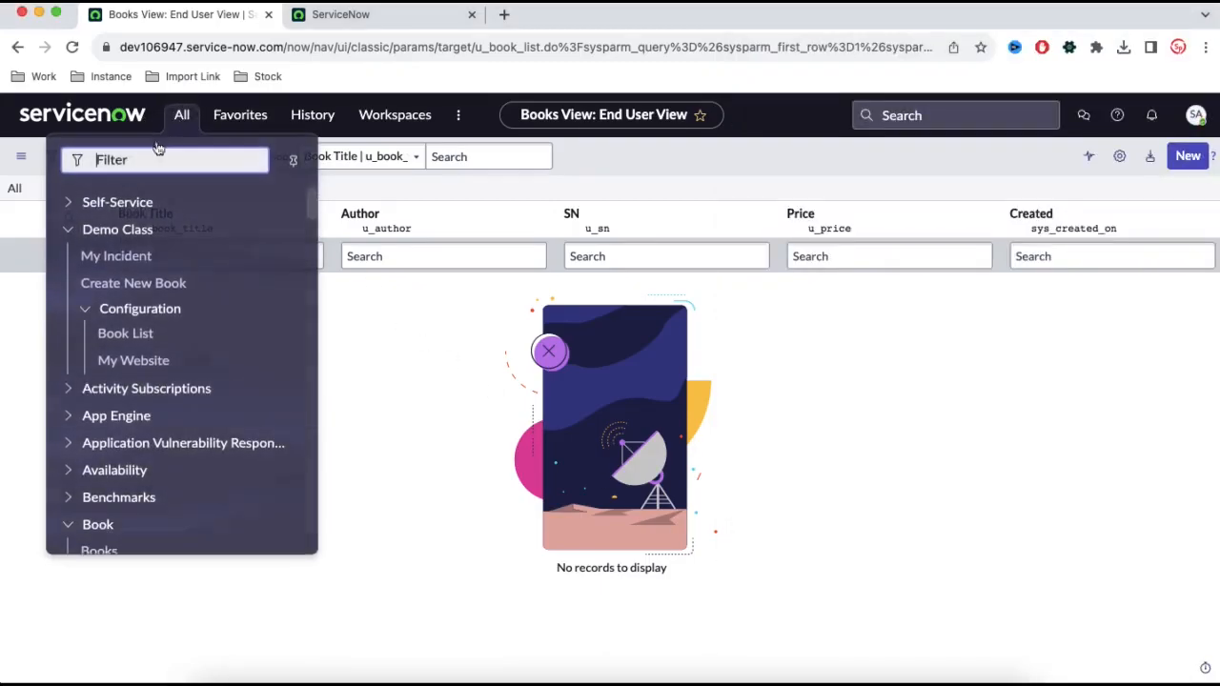
{"action": "type", "text": "u_book"}
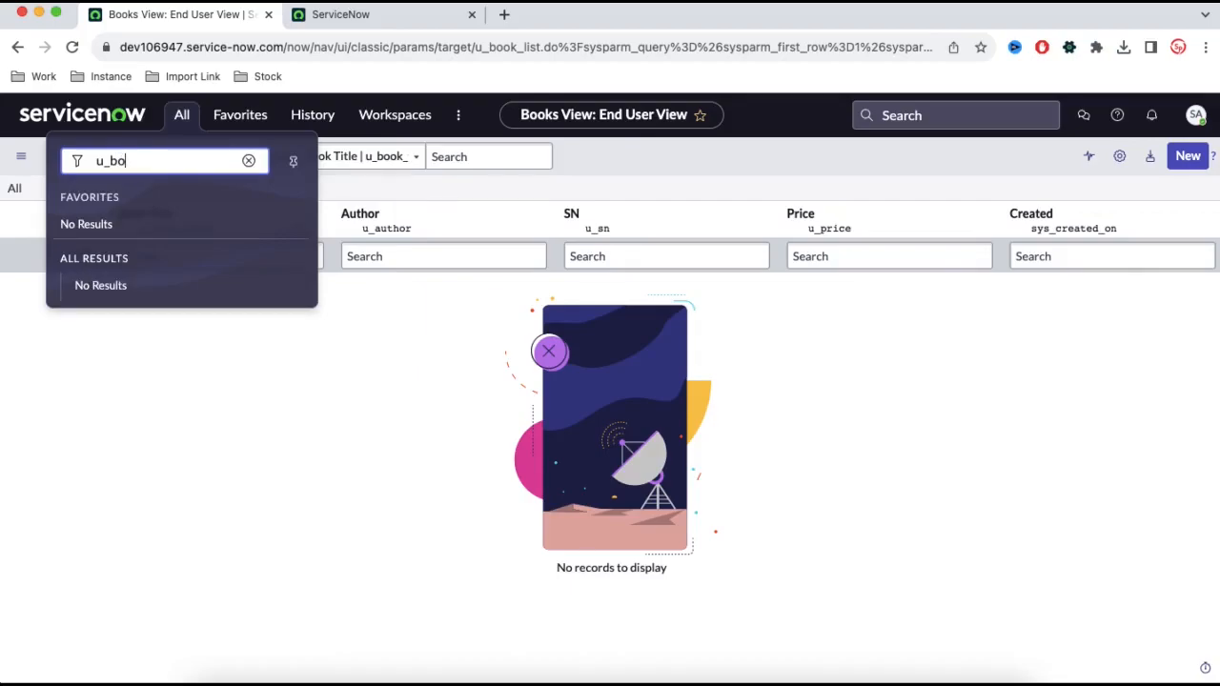
{"action": "type", "text": "_temp.LIST"}
{"action": "key", "text": "Return"}
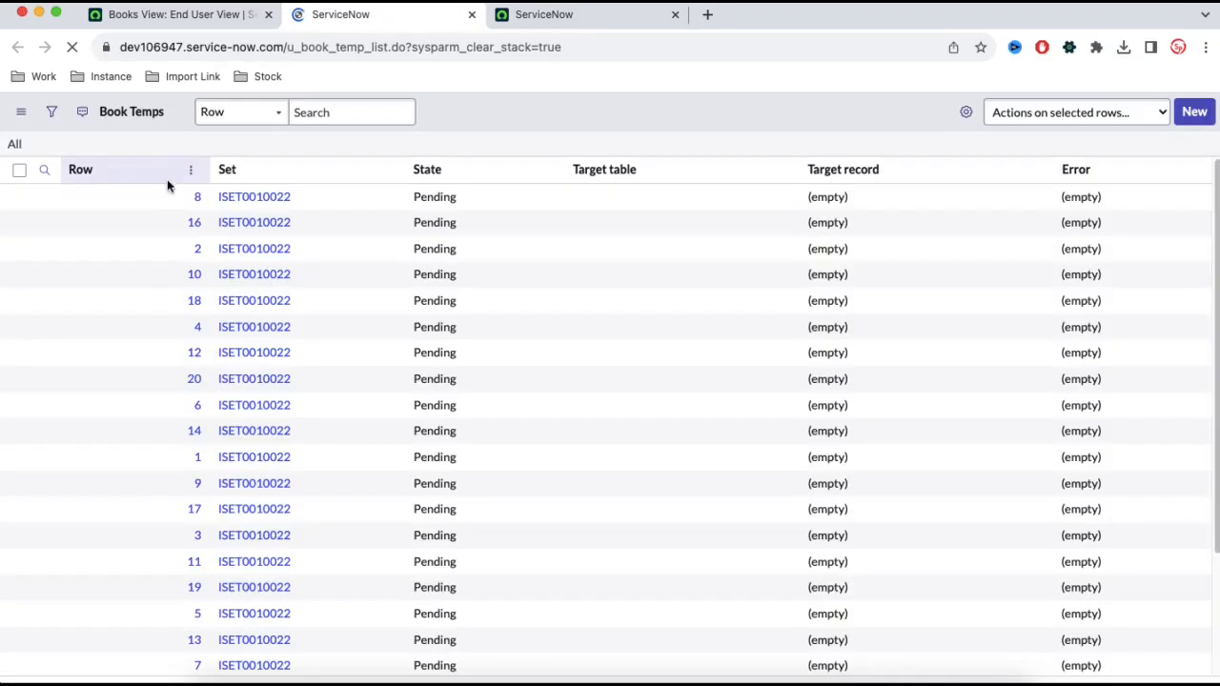
{"action": "scroll", "coordinate": [235, 352], "scroll_direction": "down", "scroll_amount": 3}
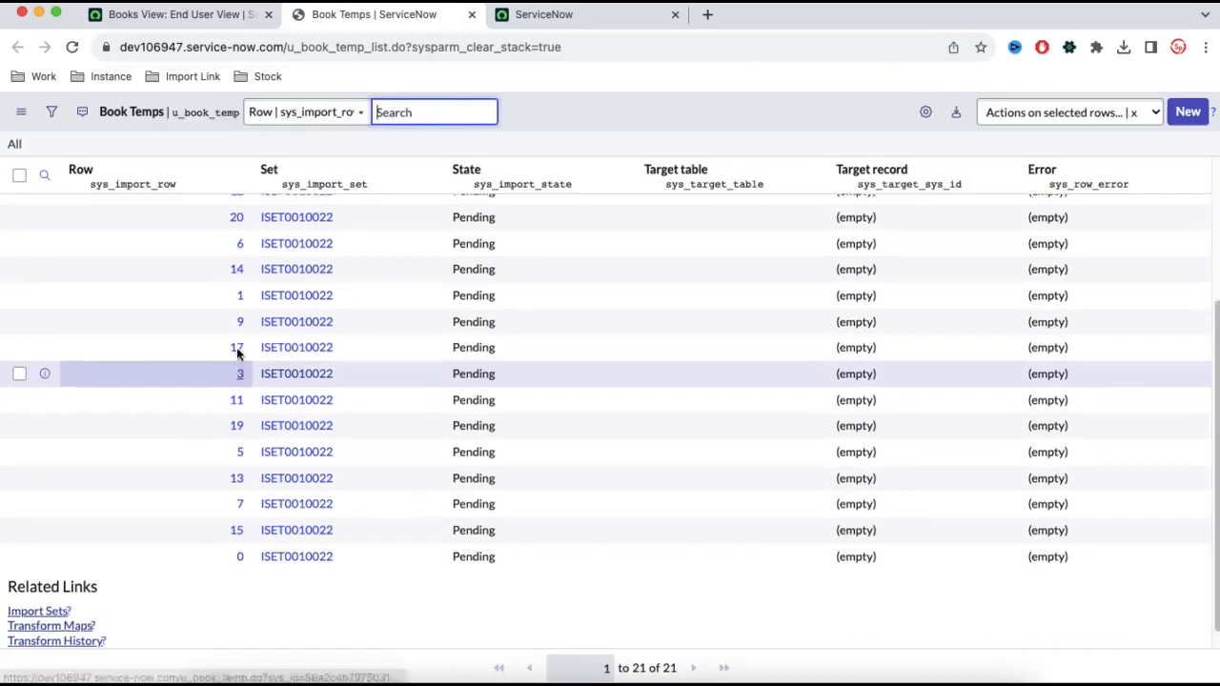
{"action": "scroll", "coordinate": [236, 347], "scroll_direction": "up", "scroll_amount": 3}
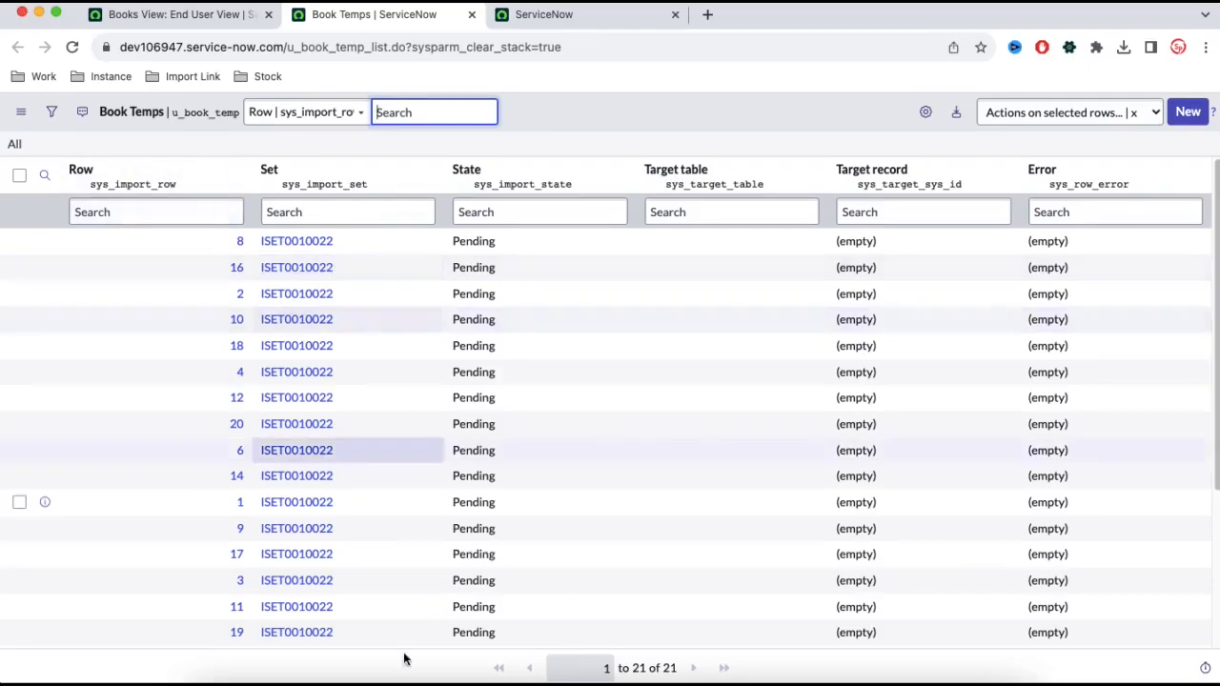
In the text notes, add "/ Import" after "Staging / Source" and highlight the u_book target table name
{"action": "left_click", "coordinate": [285, 672]}
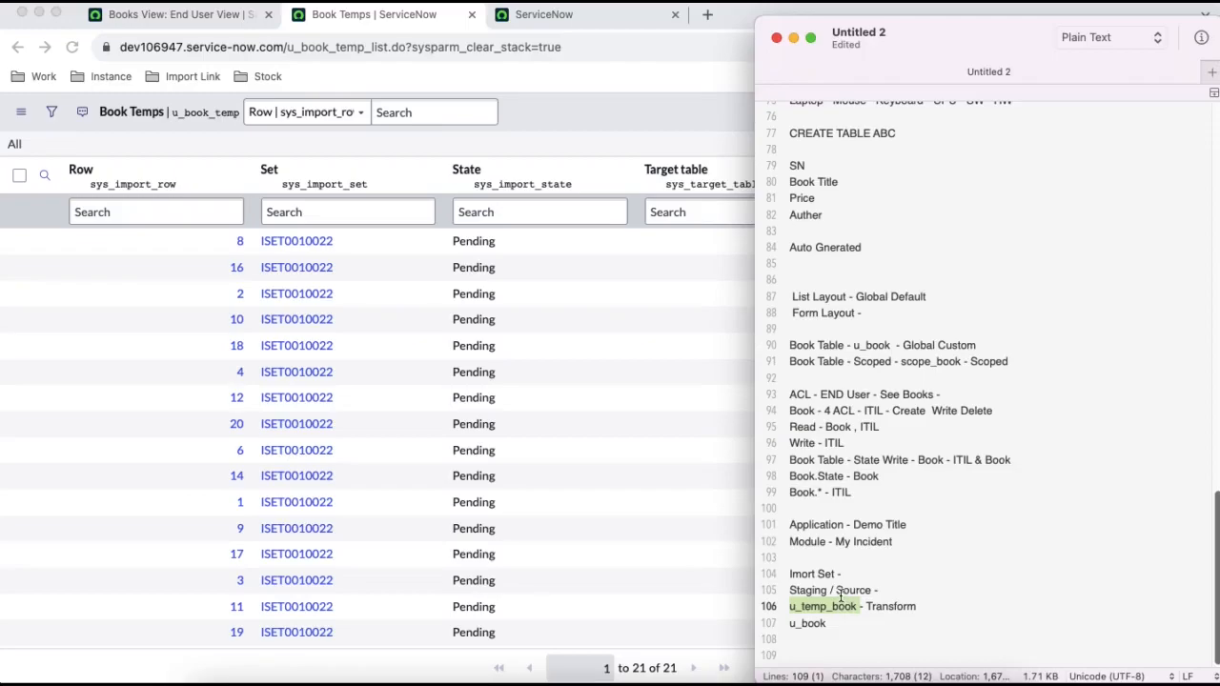
{"action": "left_click", "coordinate": [875, 591]}
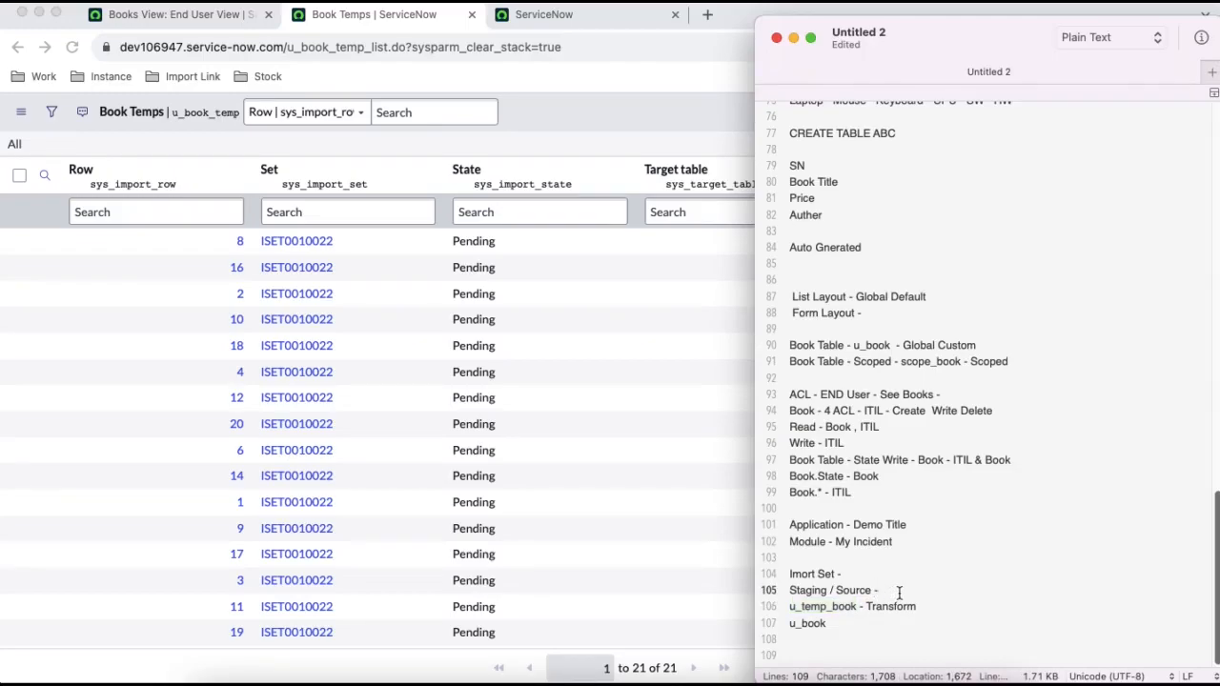
{"action": "type", "text": "/ Import"}
{"action": "left_click_drag", "start_coordinate": [832, 626], "coordinate": [789, 629]}
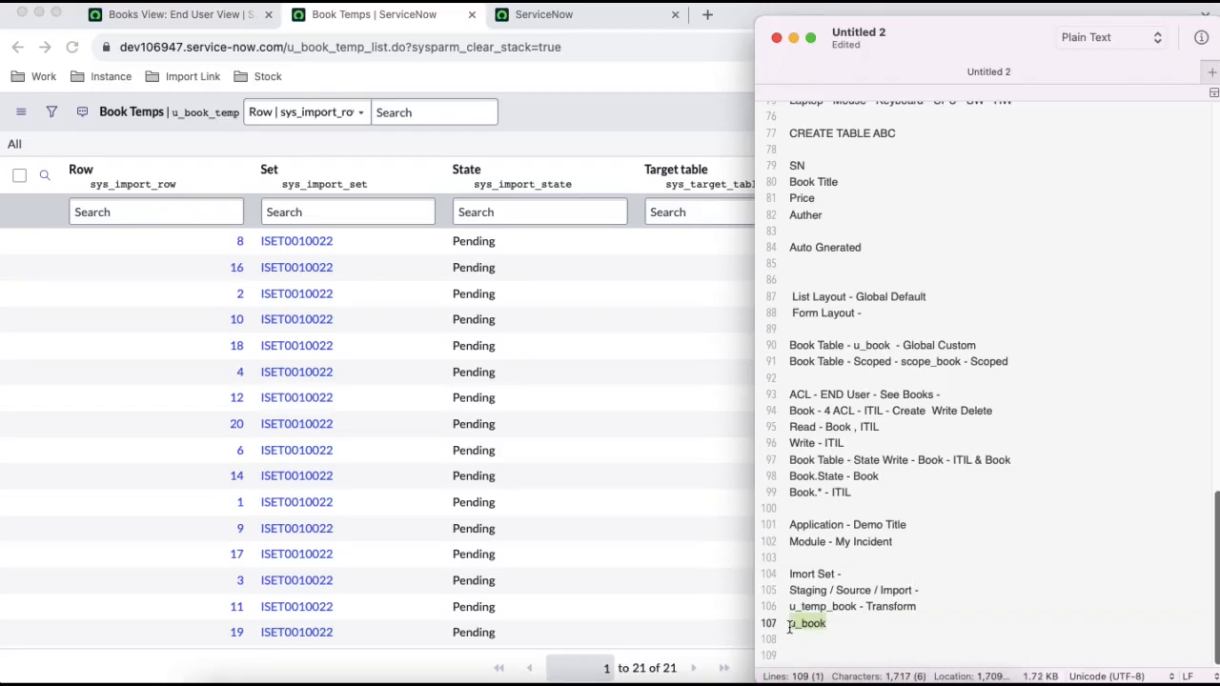
Review the Book Temps list, Books list and import status page, highlight Transform in the text notes, and return to the browser
{"action": "left_click", "coordinate": [398, 163]}
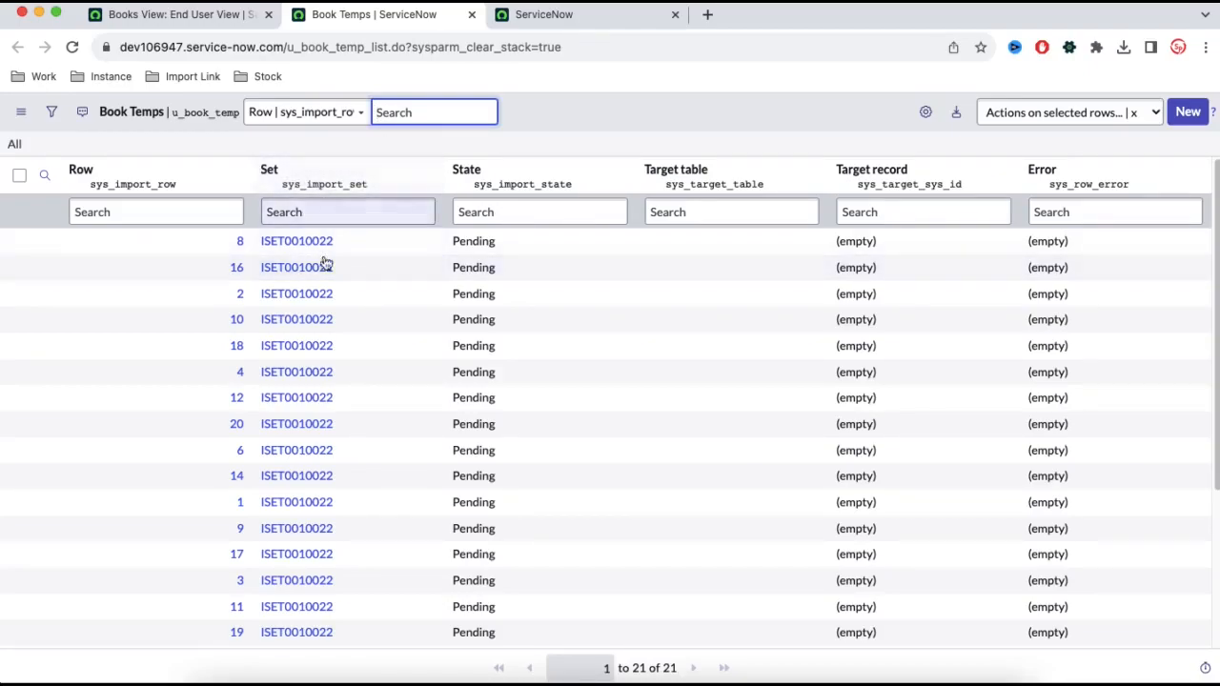
{"action": "left_click", "coordinate": [174, 15]}
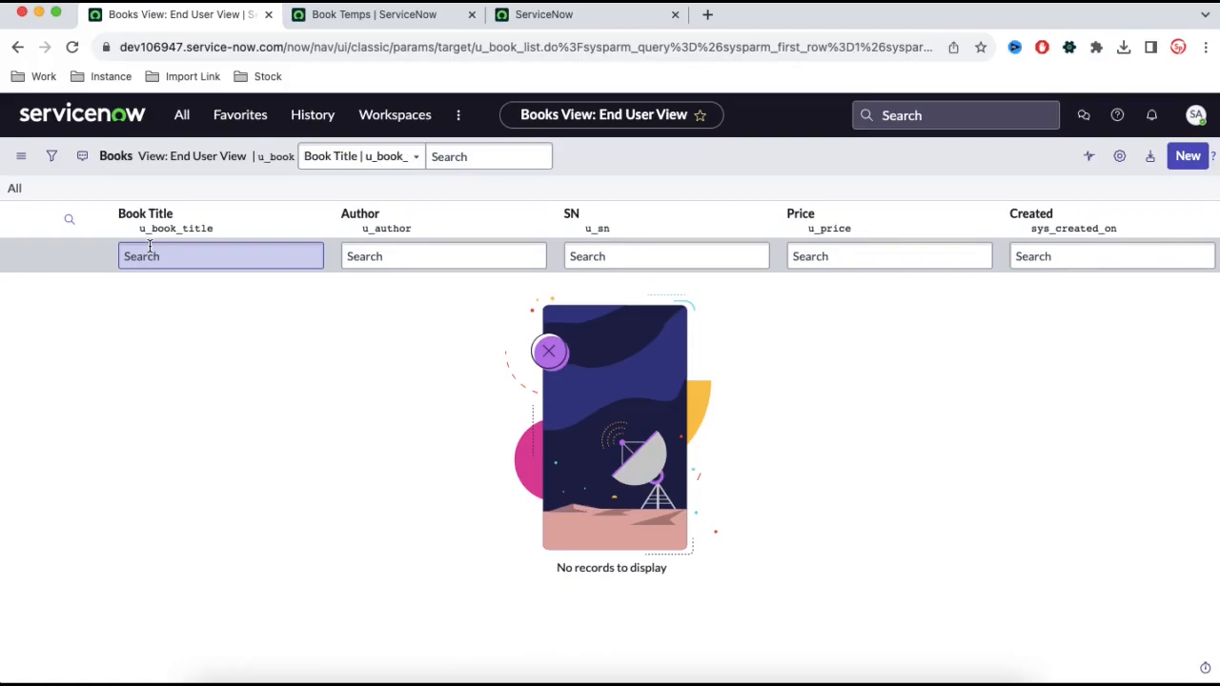
{"action": "left_click", "coordinate": [543, 27]}
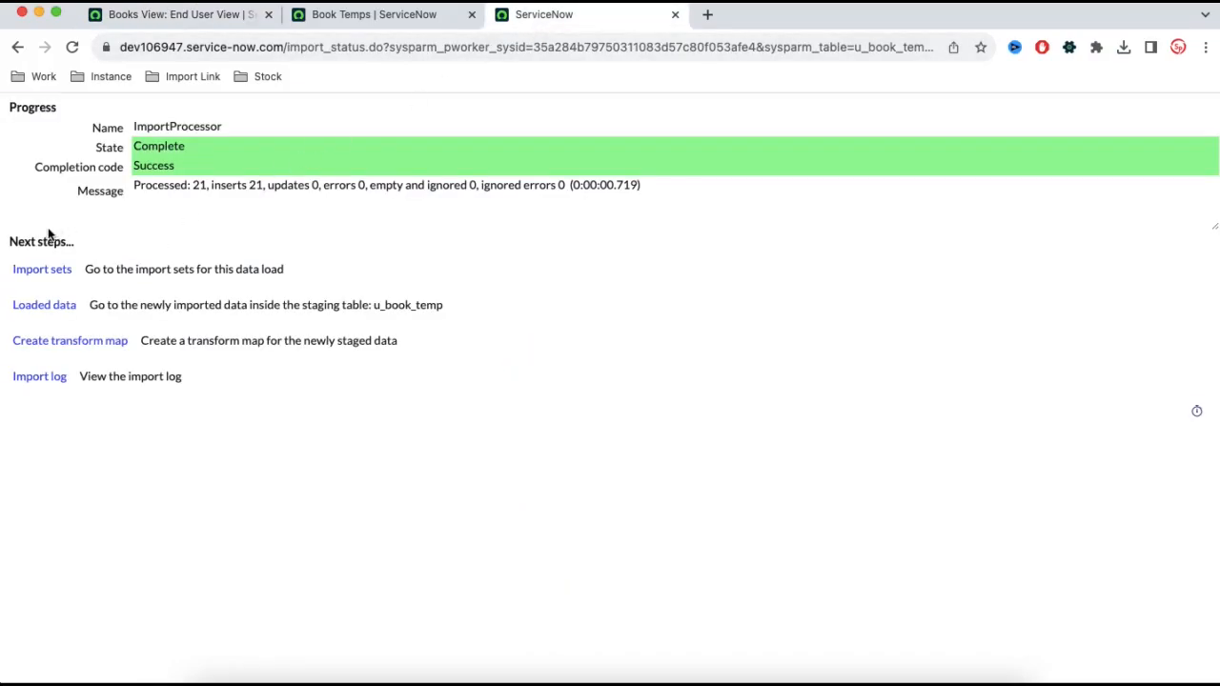
{"action": "left_click", "coordinate": [286, 675]}
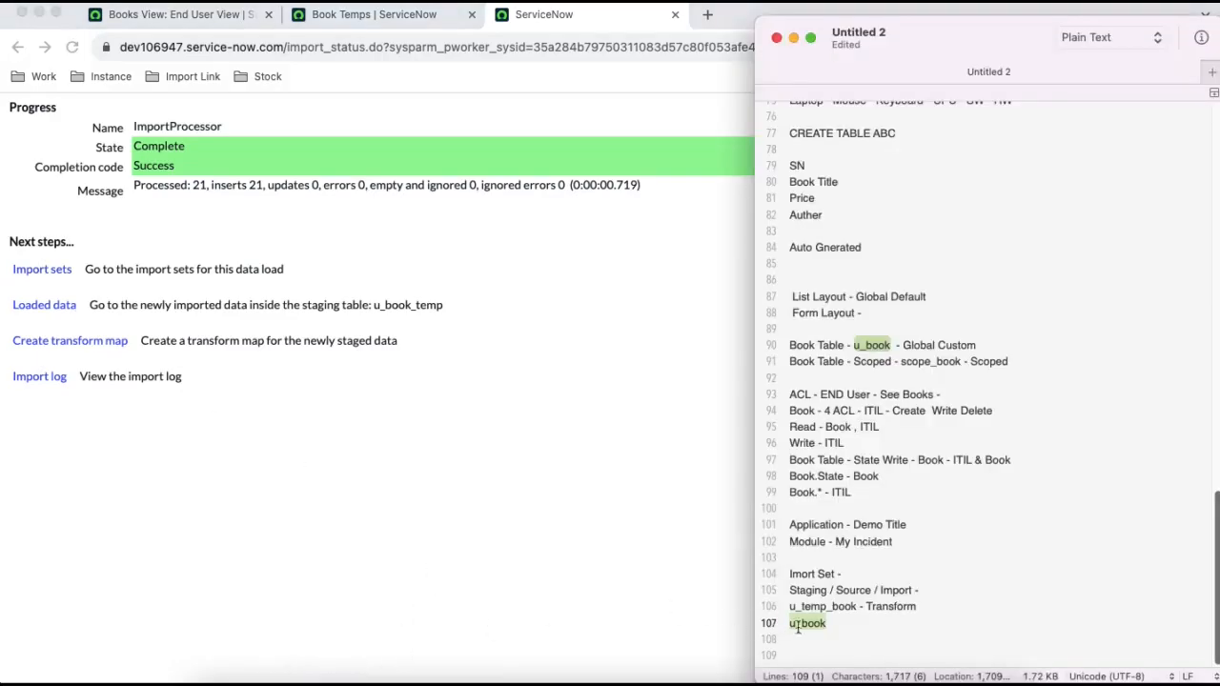
{"action": "left_click_drag", "start_coordinate": [868, 609], "coordinate": [928, 608]}
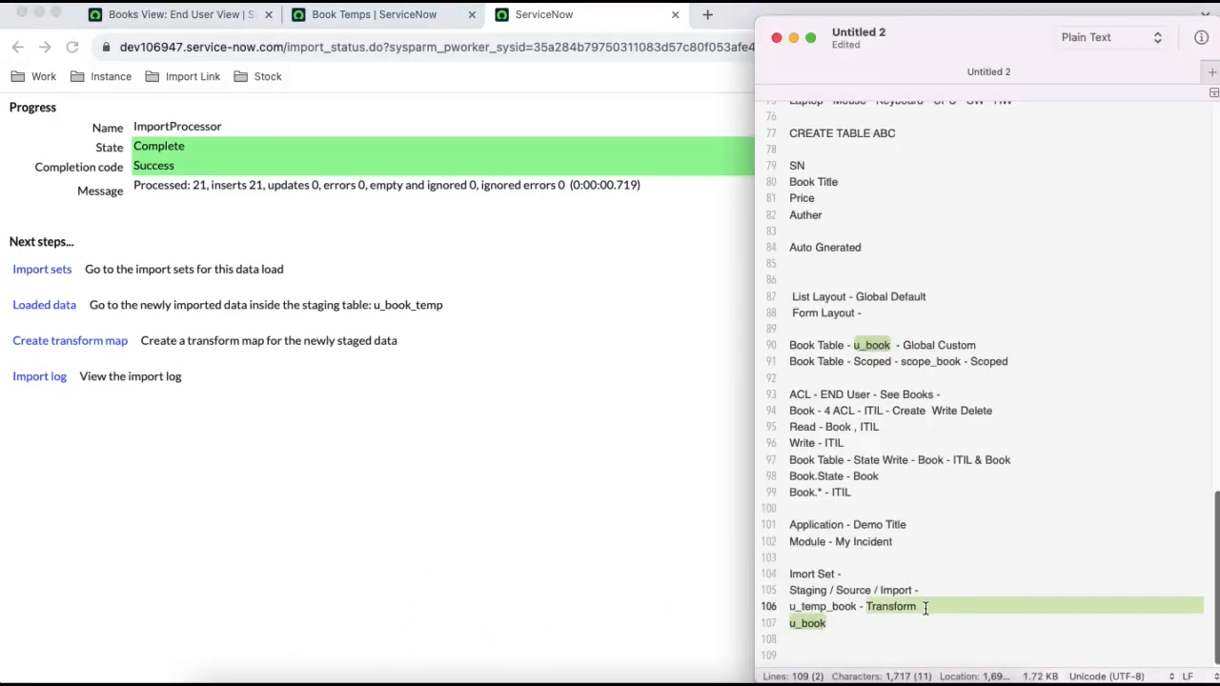
{"action": "left_click", "coordinate": [506, 556]}
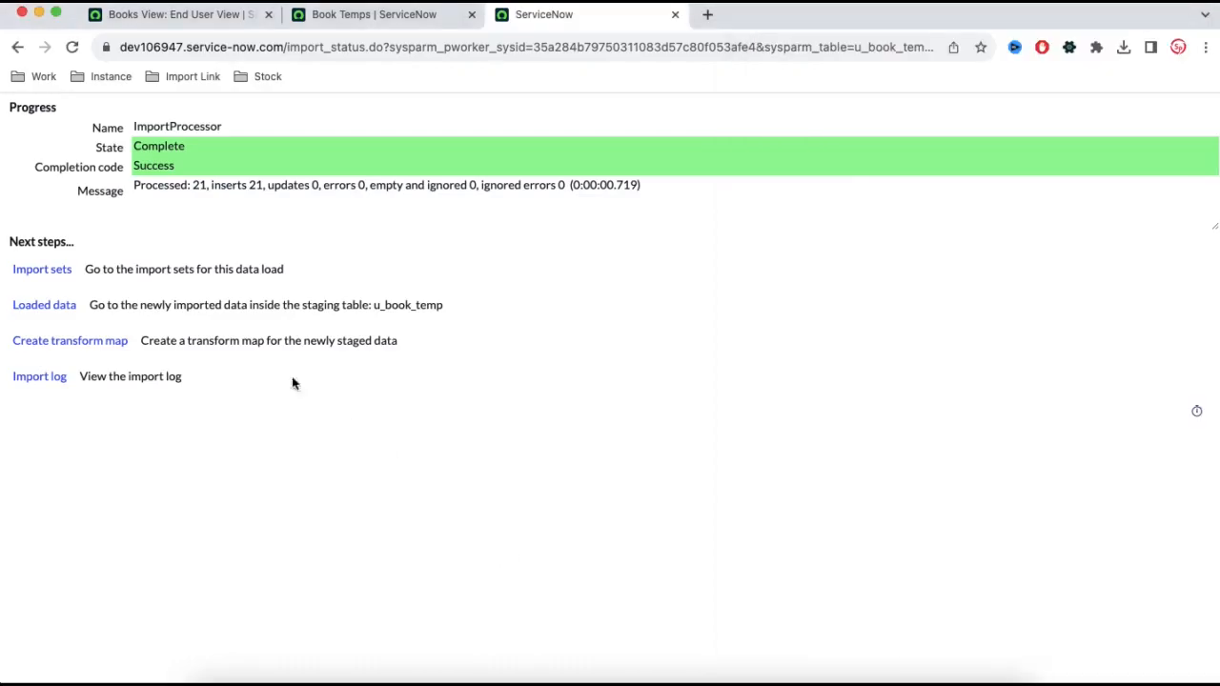
Start a new transform map for the staged Book Temp data and name it "Book Map"
{"action": "left_click", "coordinate": [108, 341]}
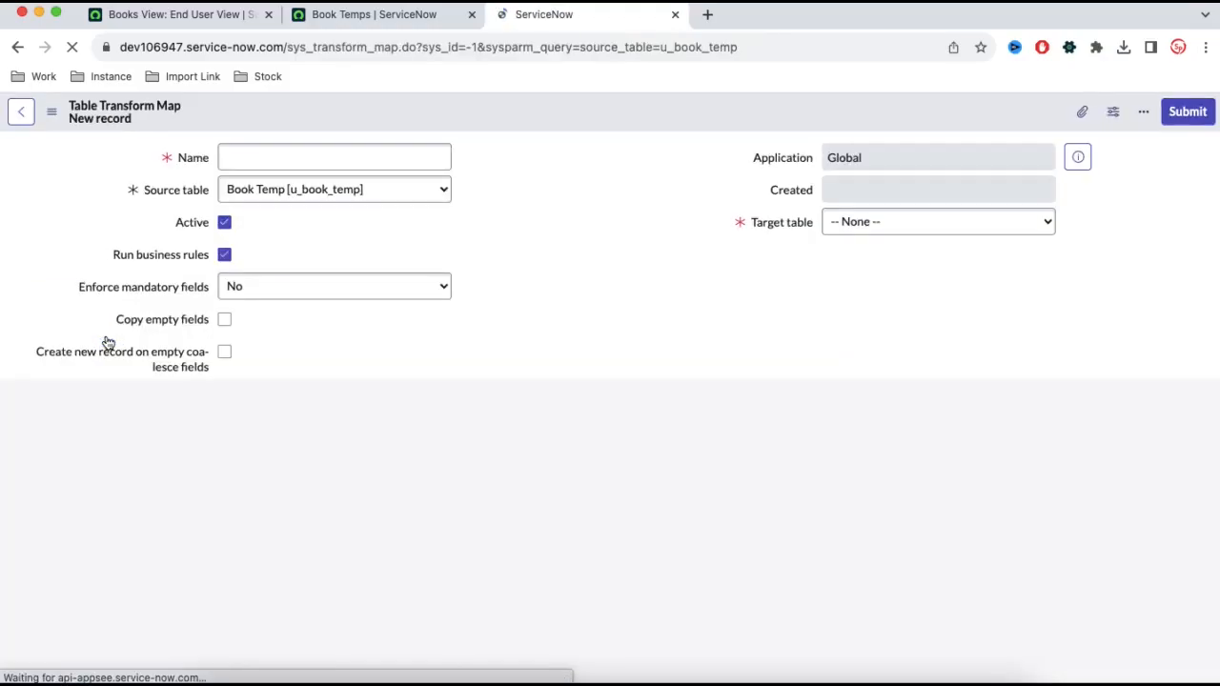
{"action": "left_click", "coordinate": [390, 150]}
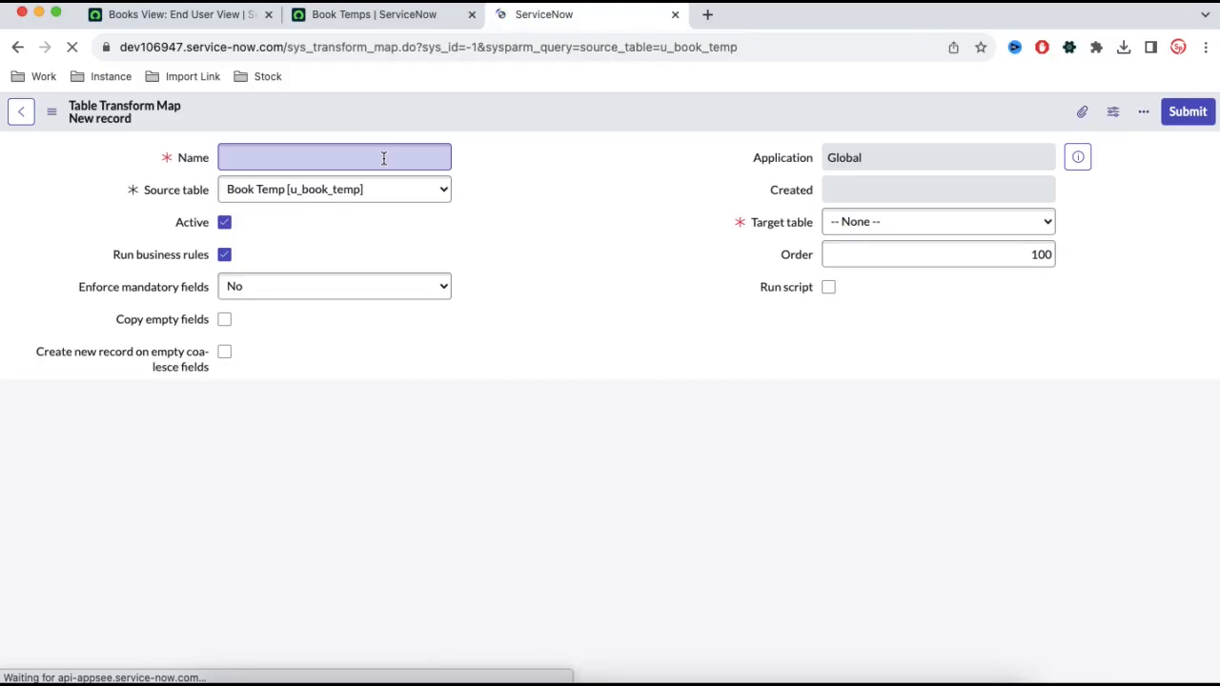
{"action": "left_click", "coordinate": [384, 159]}
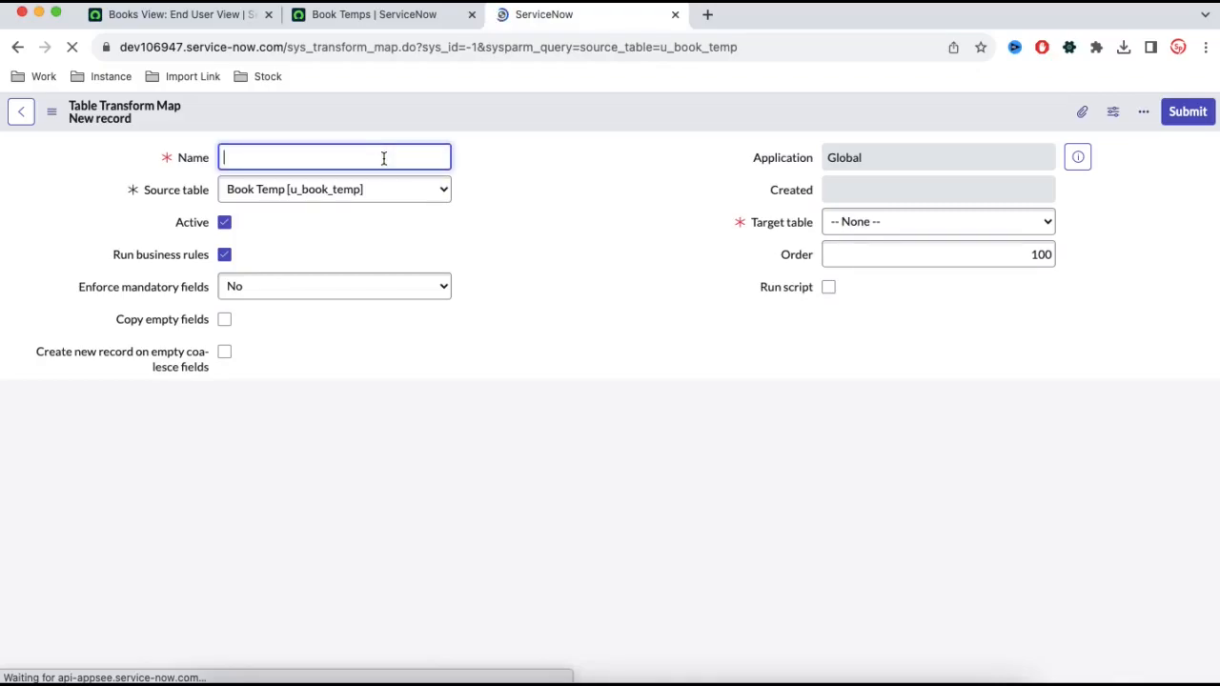
{"action": "type", "text": "B"}
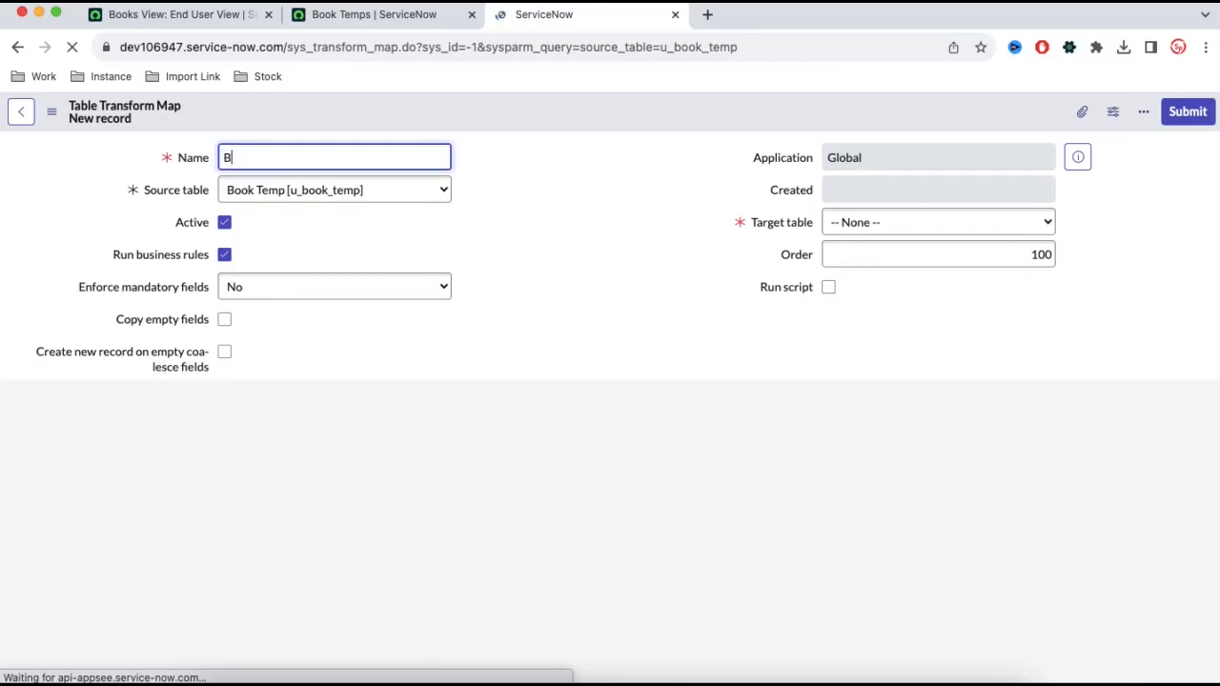
{"action": "type", "text": "ook Map"}
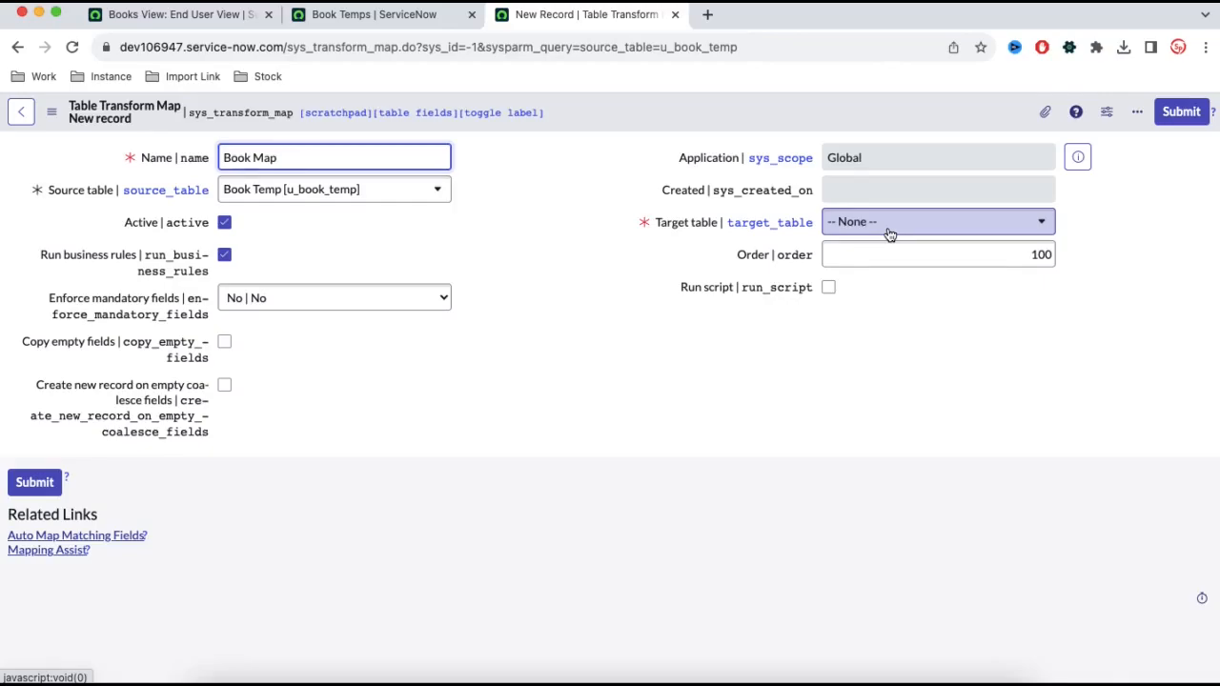
Check the table name in the Books list URL, set the map's target table to Book [u_book], and enable Run script
{"action": "left_click", "coordinate": [198, 14]}
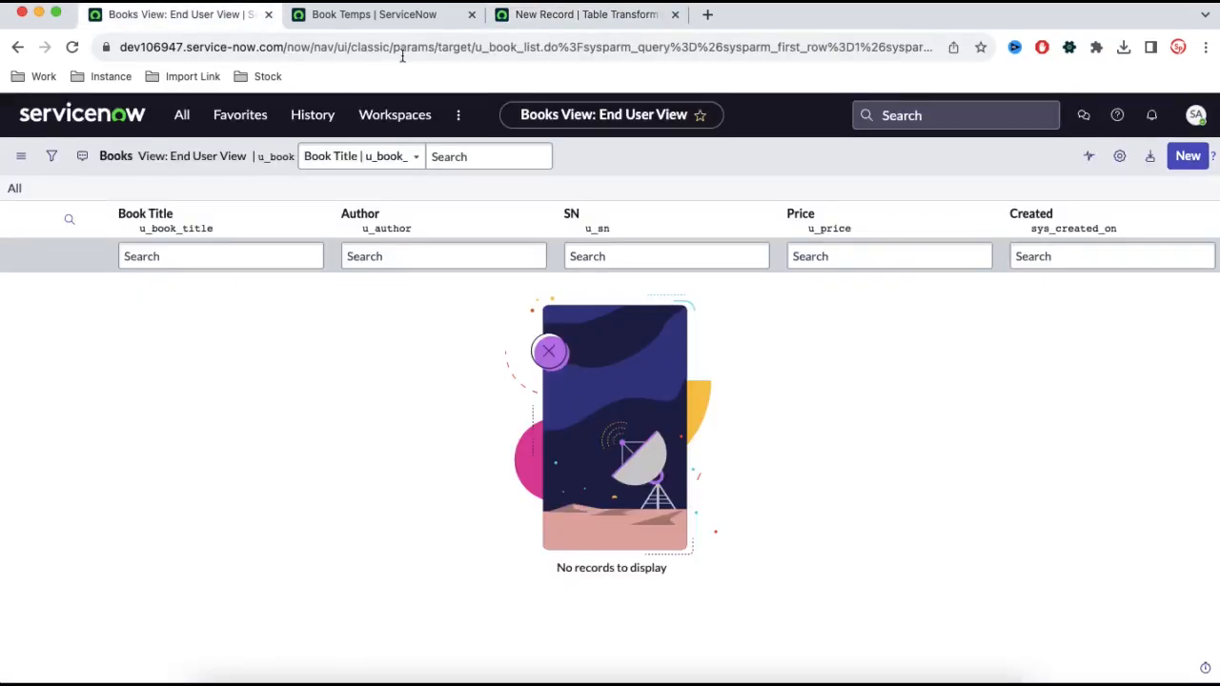
{"action": "left_click_drag", "start_coordinate": [475, 47], "coordinate": [518, 50]}
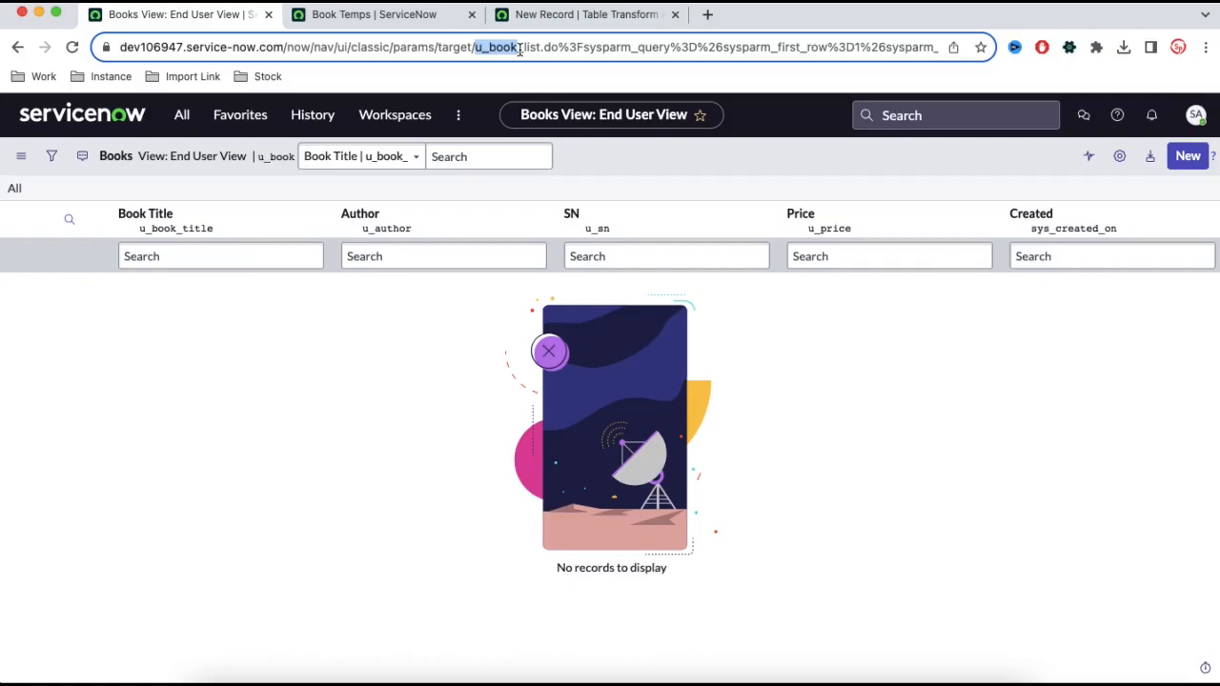
{"action": "left_click", "coordinate": [520, 15]}
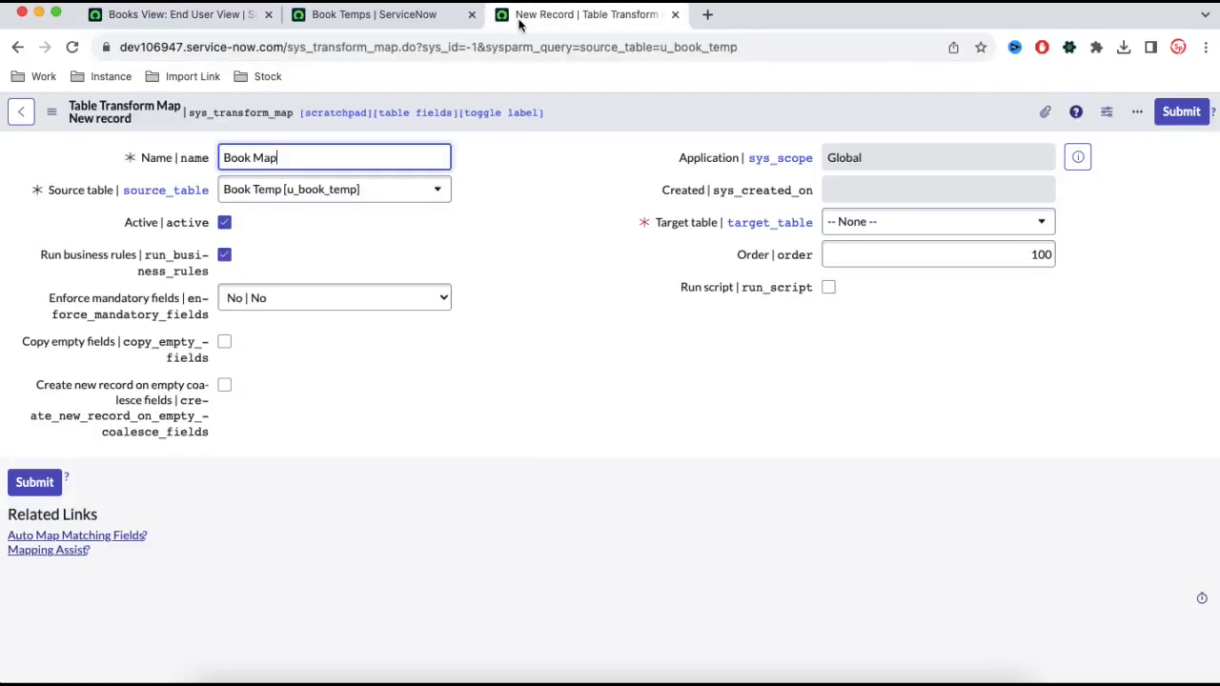
{"action": "left_click", "coordinate": [899, 225]}
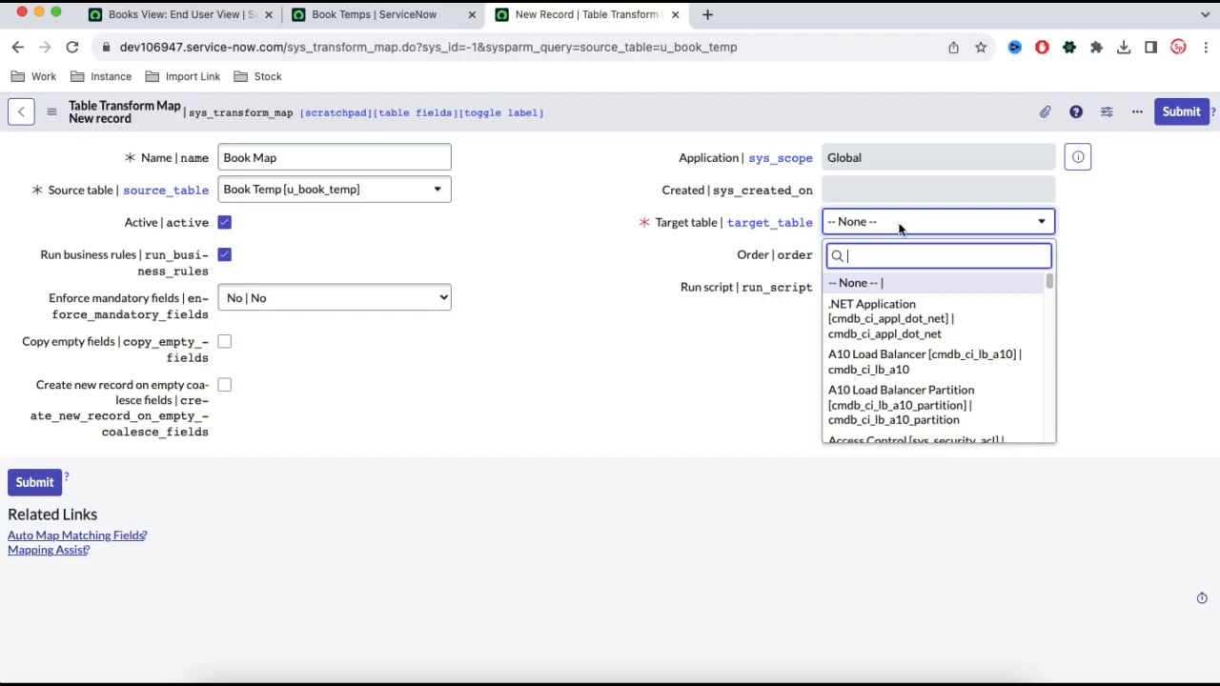
{"action": "type", "text": "u_book"}
{"action": "left_click", "coordinate": [913, 285]}
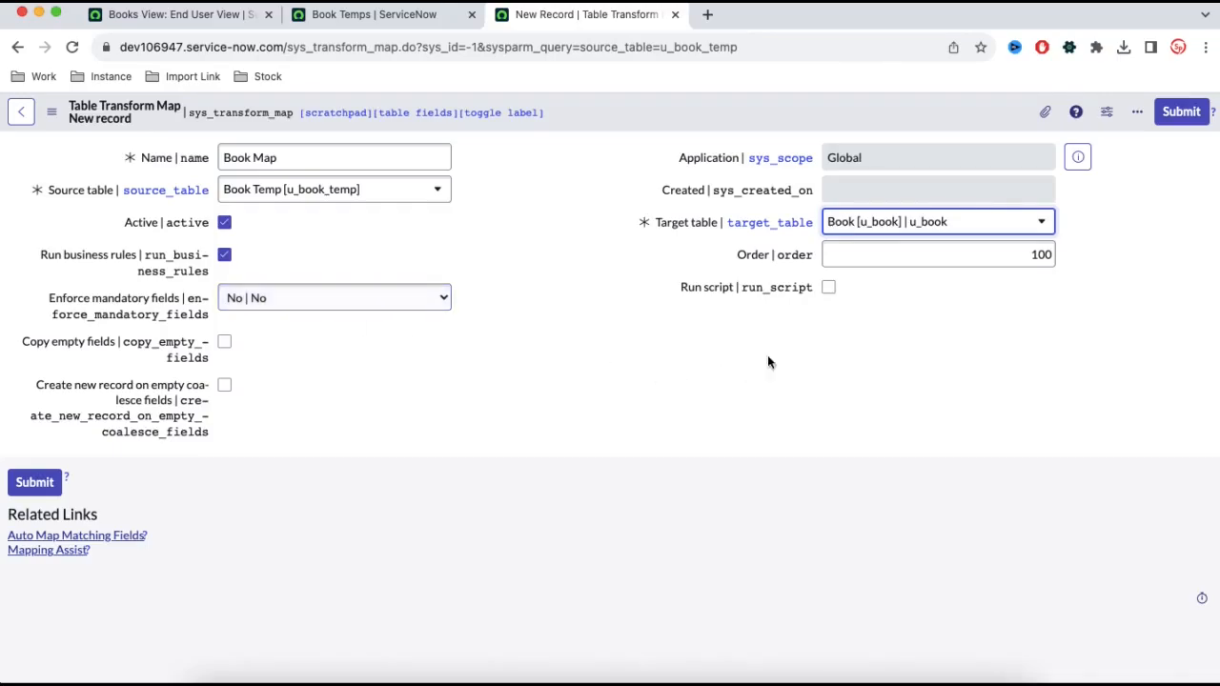
{"action": "left_click", "coordinate": [828, 288]}
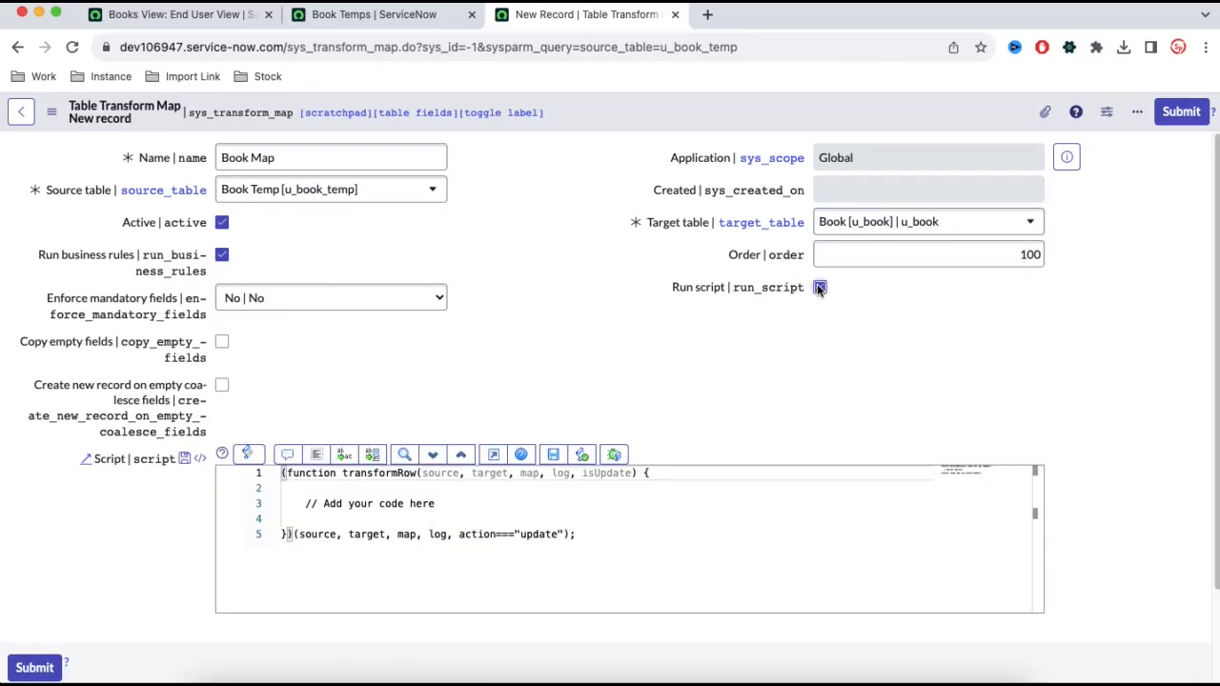
Disable Run script on the Book Map transform map, leave Enforce mandatory fields at No, and save the record
{"action": "left_click", "coordinate": [820, 289]}
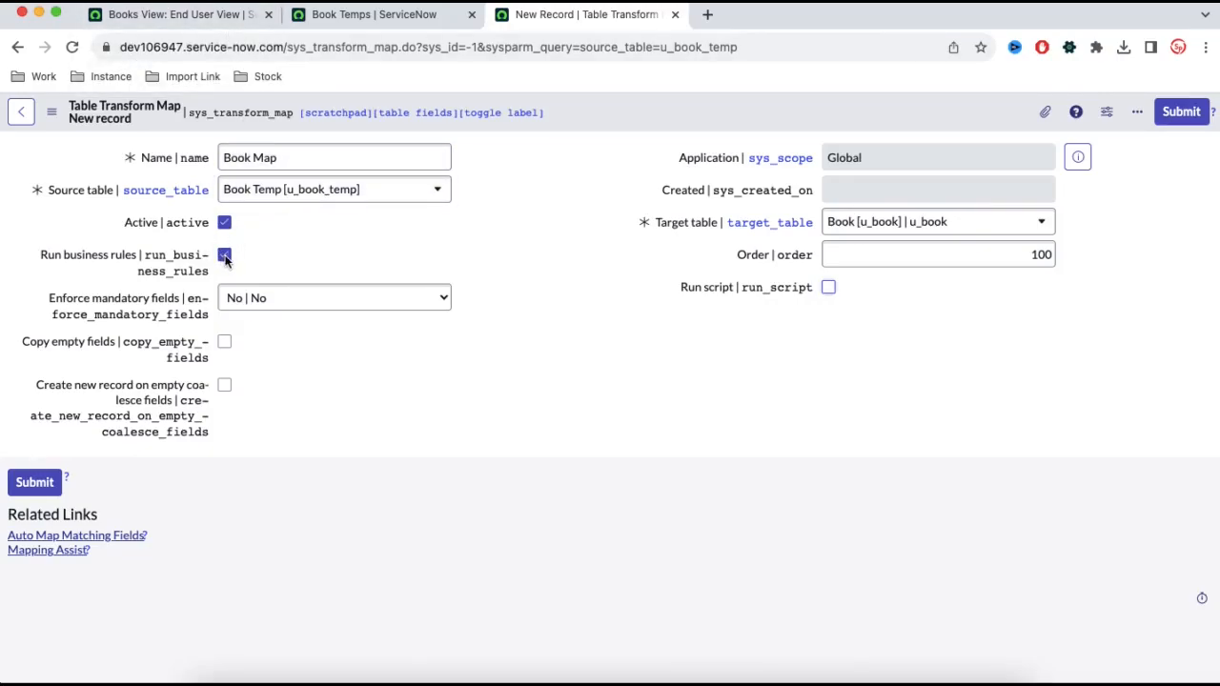
{"action": "left_click", "coordinate": [273, 298]}
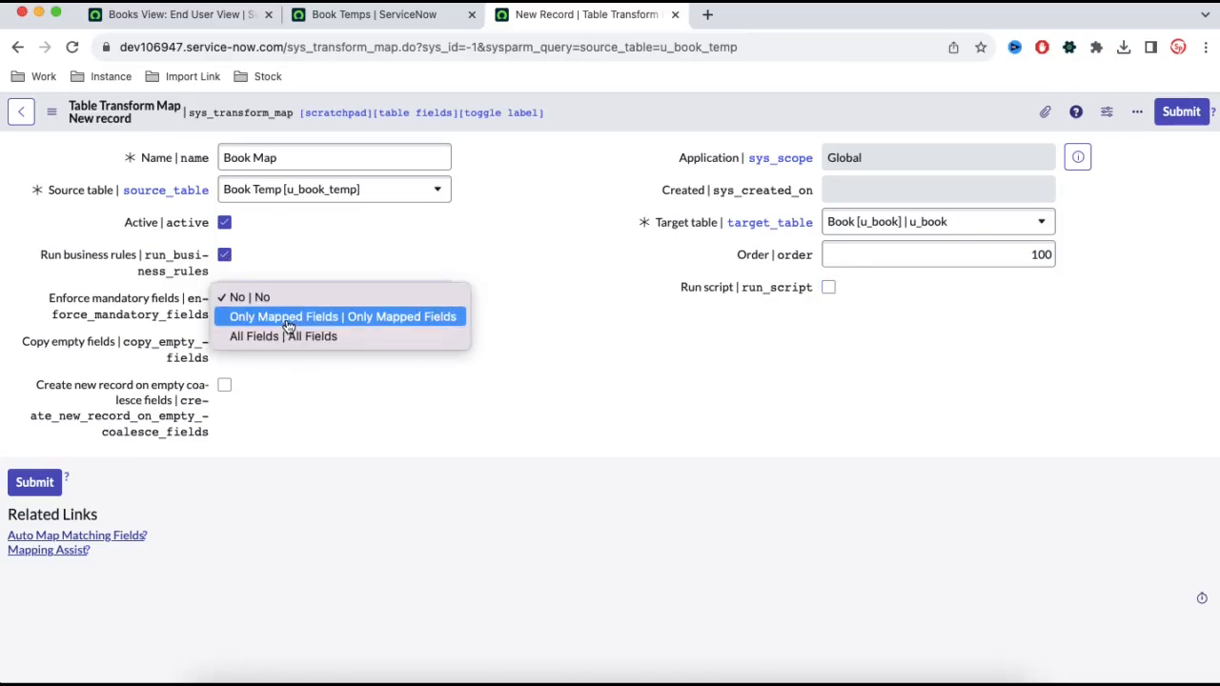
{"action": "left_click", "coordinate": [549, 259]}
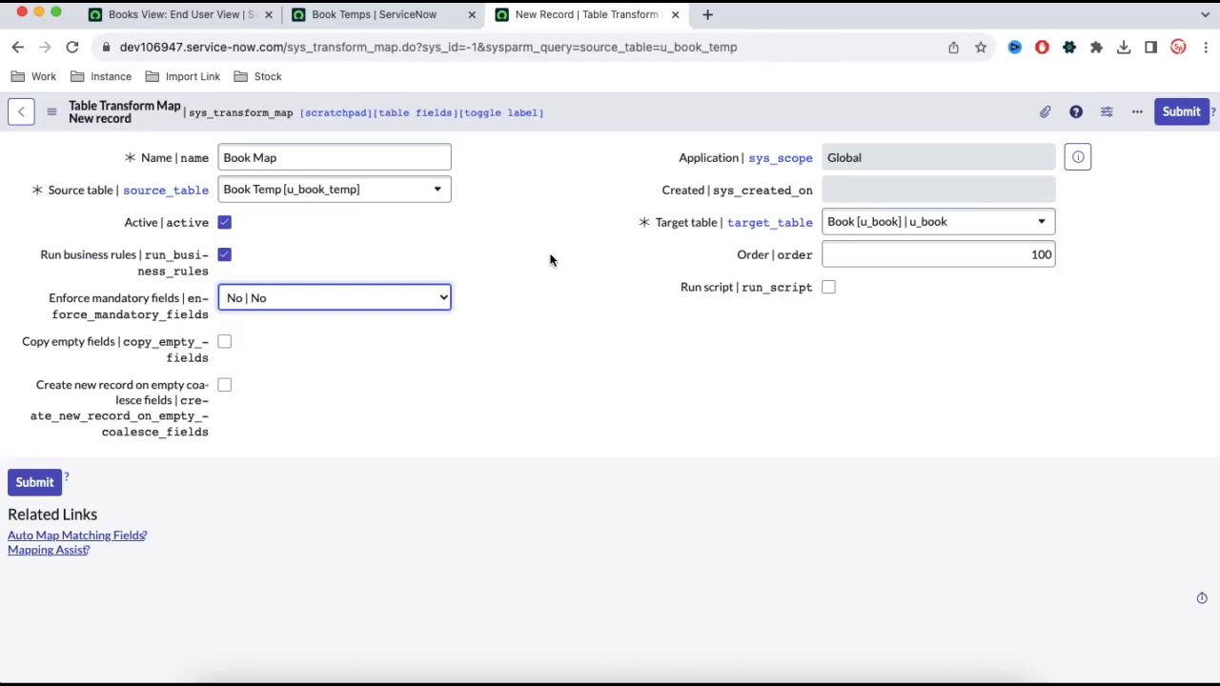
{"action": "right_click", "coordinate": [597, 121]}
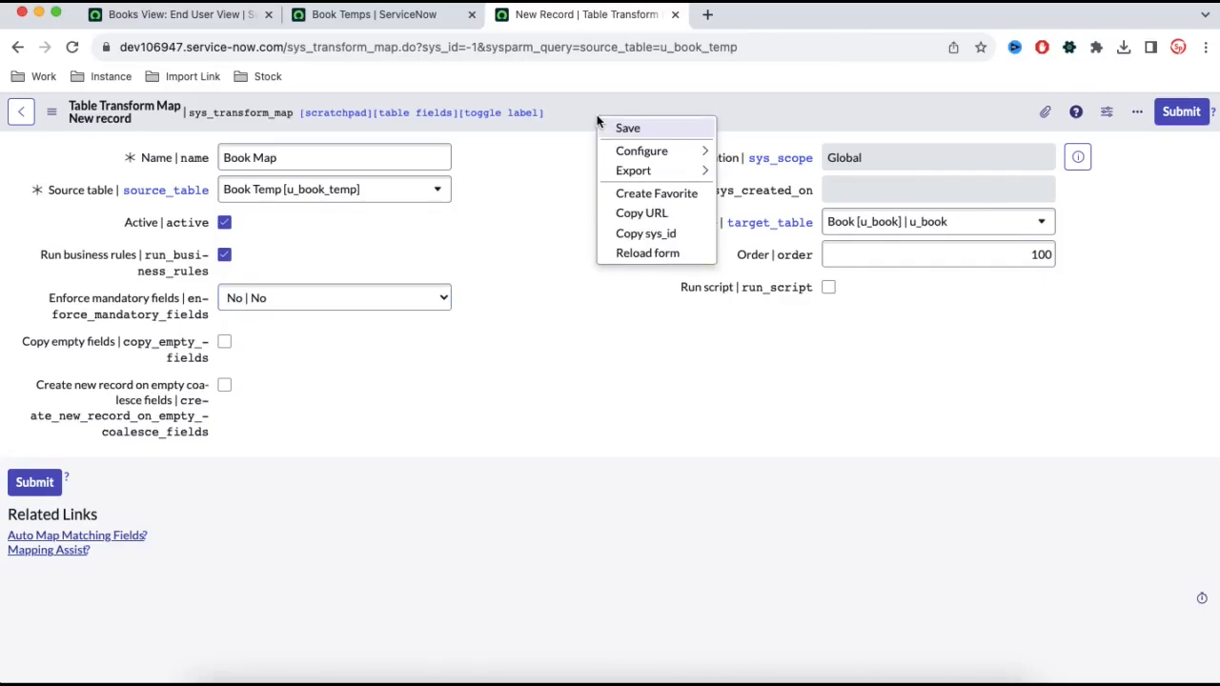
{"action": "left_click", "coordinate": [626, 128]}
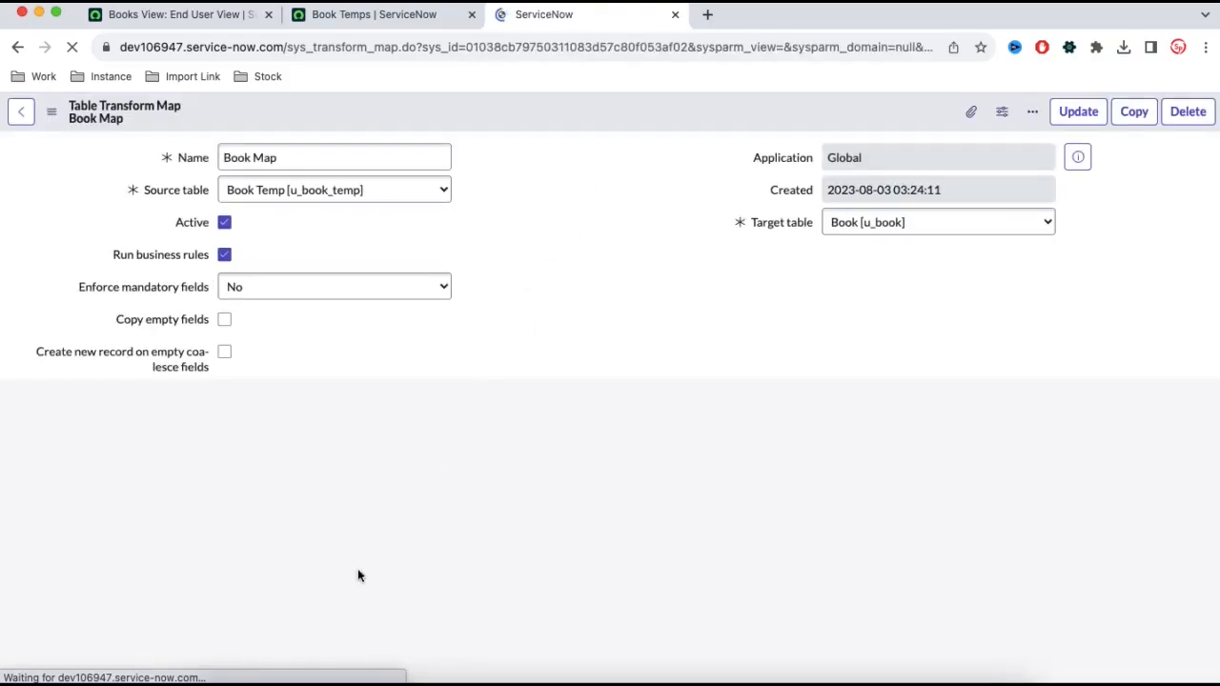
In the text notes, end the u_temp_book Transform line with "Map" and return to the browser
{"action": "left_click", "coordinate": [287, 681]}
{"action": "left_click", "coordinate": [925, 606]}
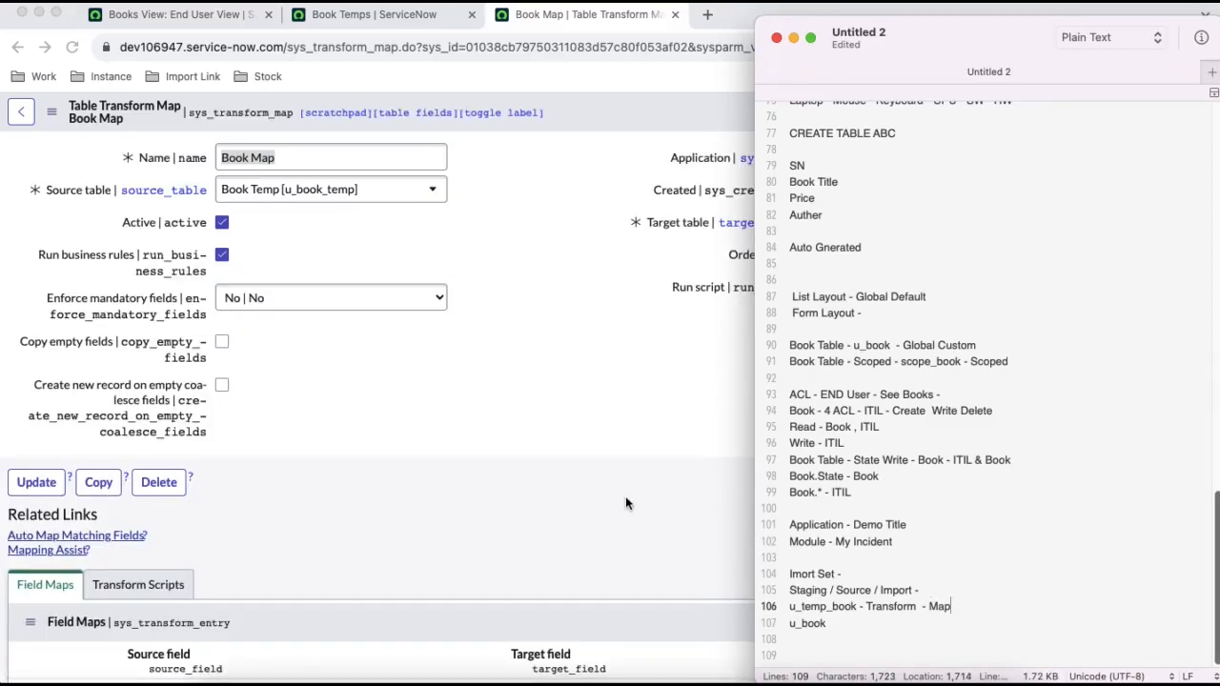
{"action": "left_click", "coordinate": [629, 522]}
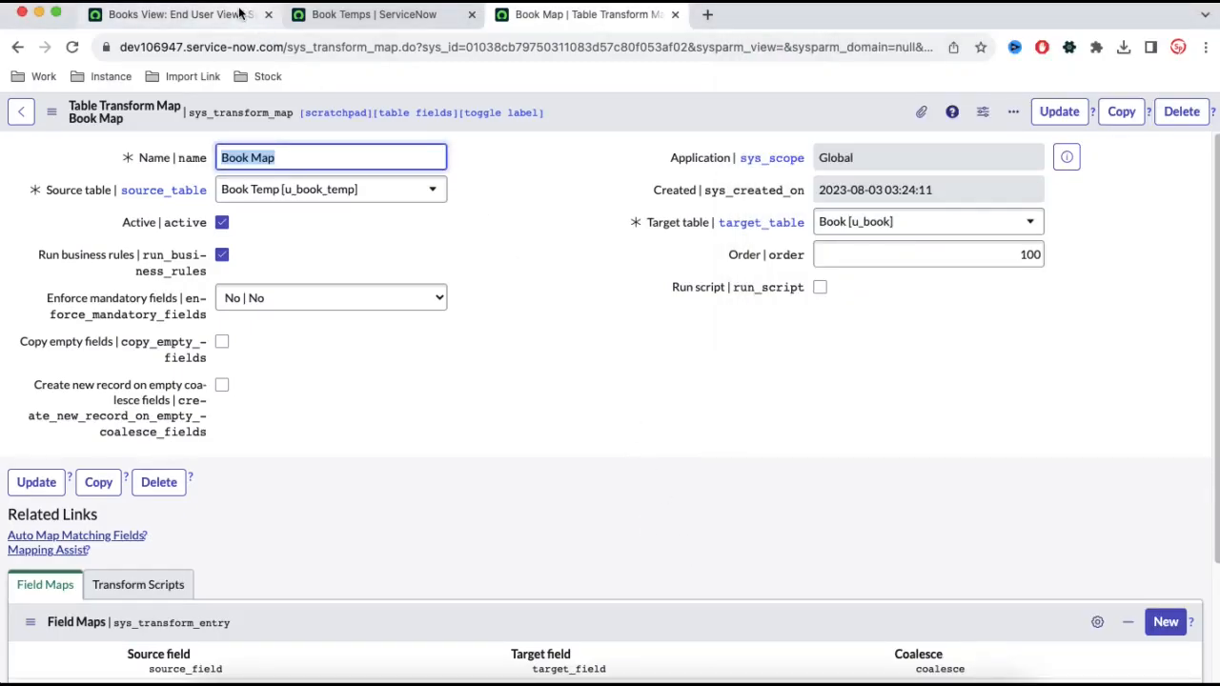
Open the staged row 8 record from the Book Temps list to inspect its imported fields
{"action": "left_click", "coordinate": [239, 14]}
{"action": "left_click", "coordinate": [373, 14]}
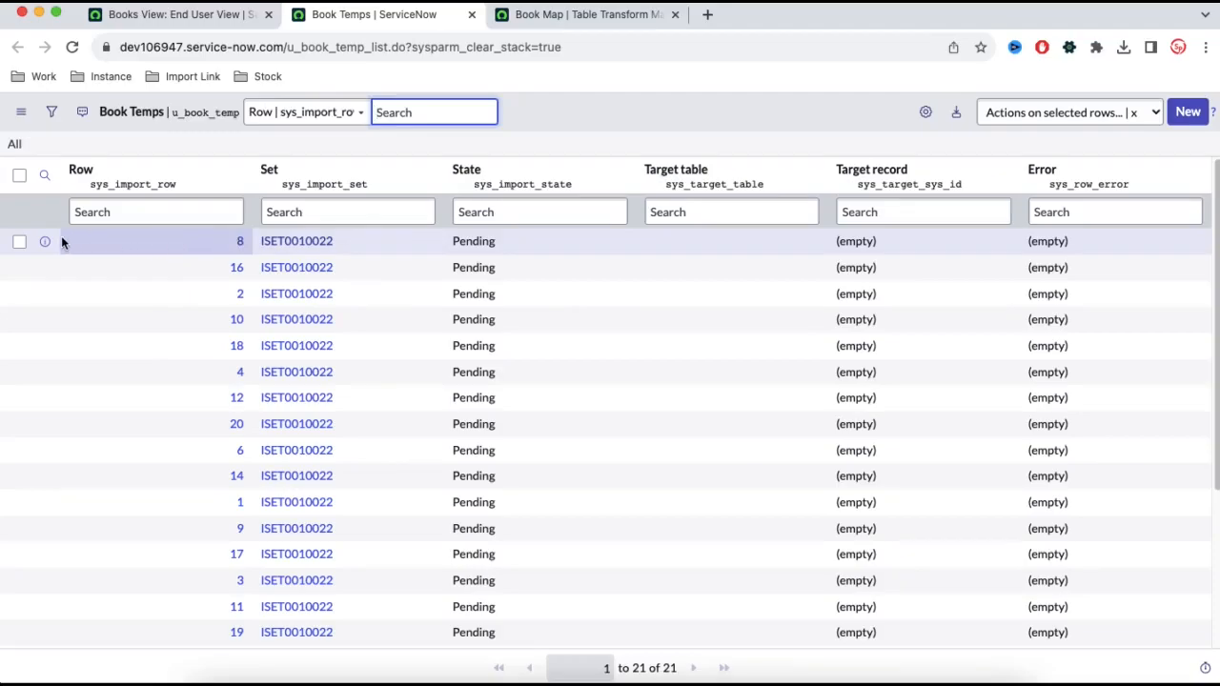
{"action": "left_click", "coordinate": [45, 242]}
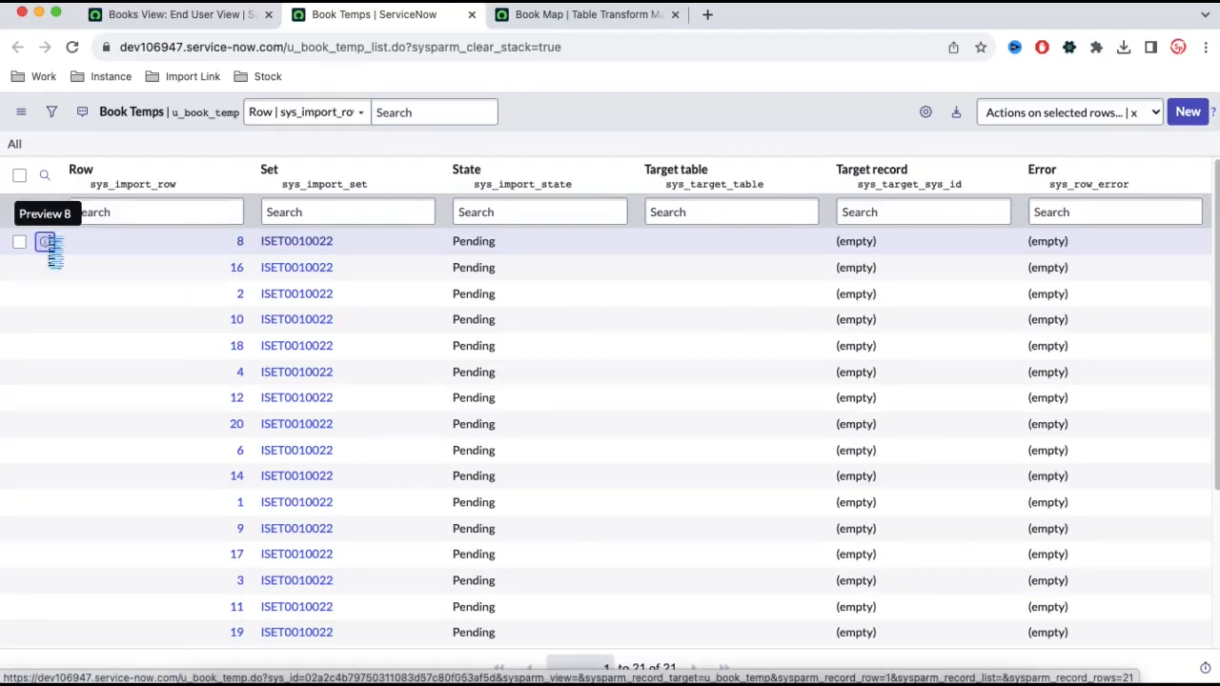
{"action": "left_click", "coordinate": [435, 282]}
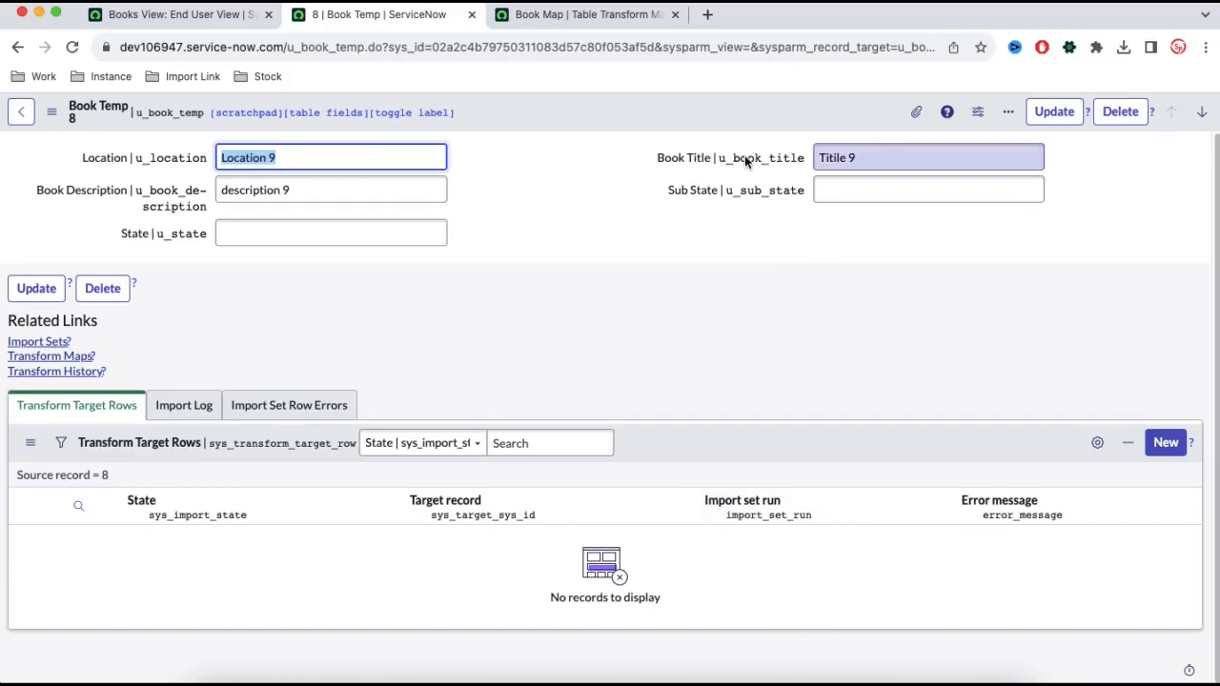
Check the column headers of the u_book (1).xlsx spreadsheet in WPS Office, from Book Description to State, and return to the browser
{"action": "left_click", "coordinate": [842, 682]}
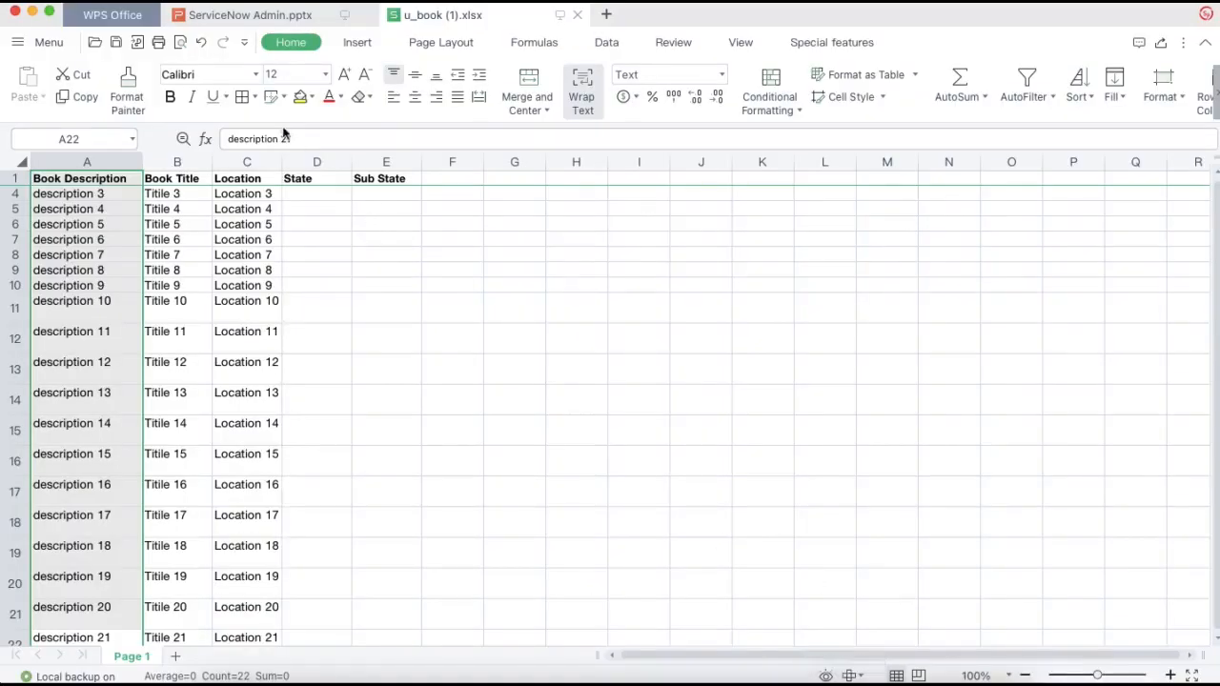
{"action": "left_click", "coordinate": [118, 182]}
{"action": "left_click", "coordinate": [185, 182]}
{"action": "left_click", "coordinate": [219, 182]}
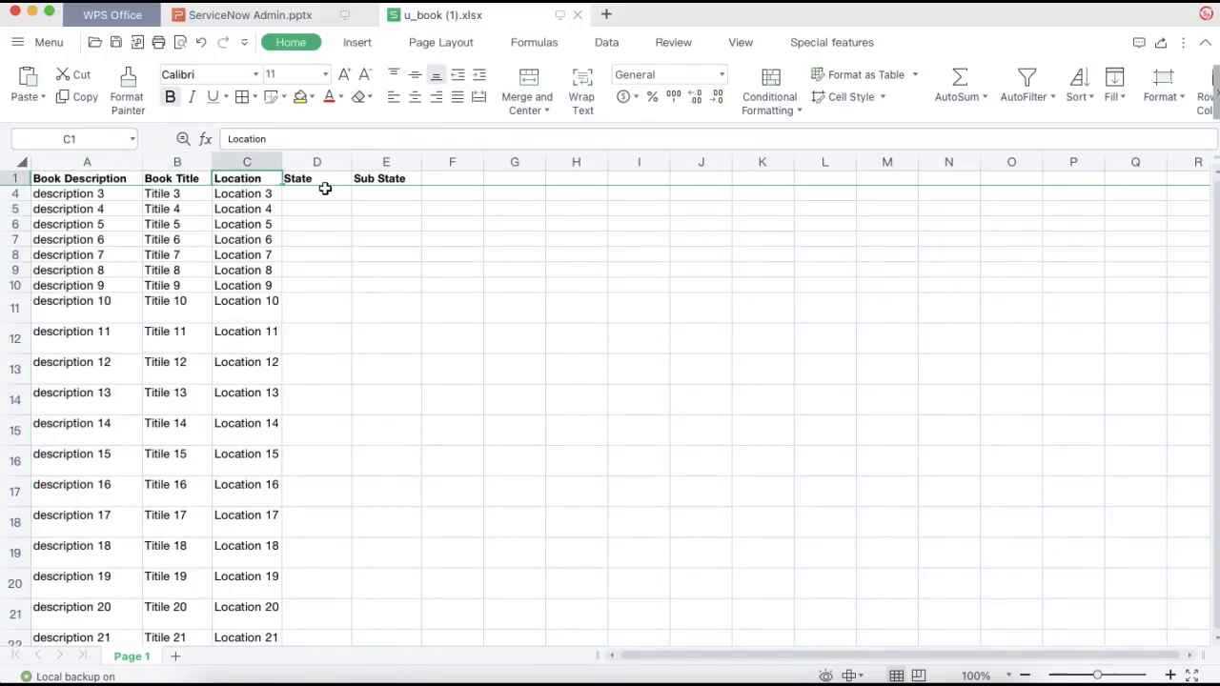
{"action": "left_click", "coordinate": [324, 191]}
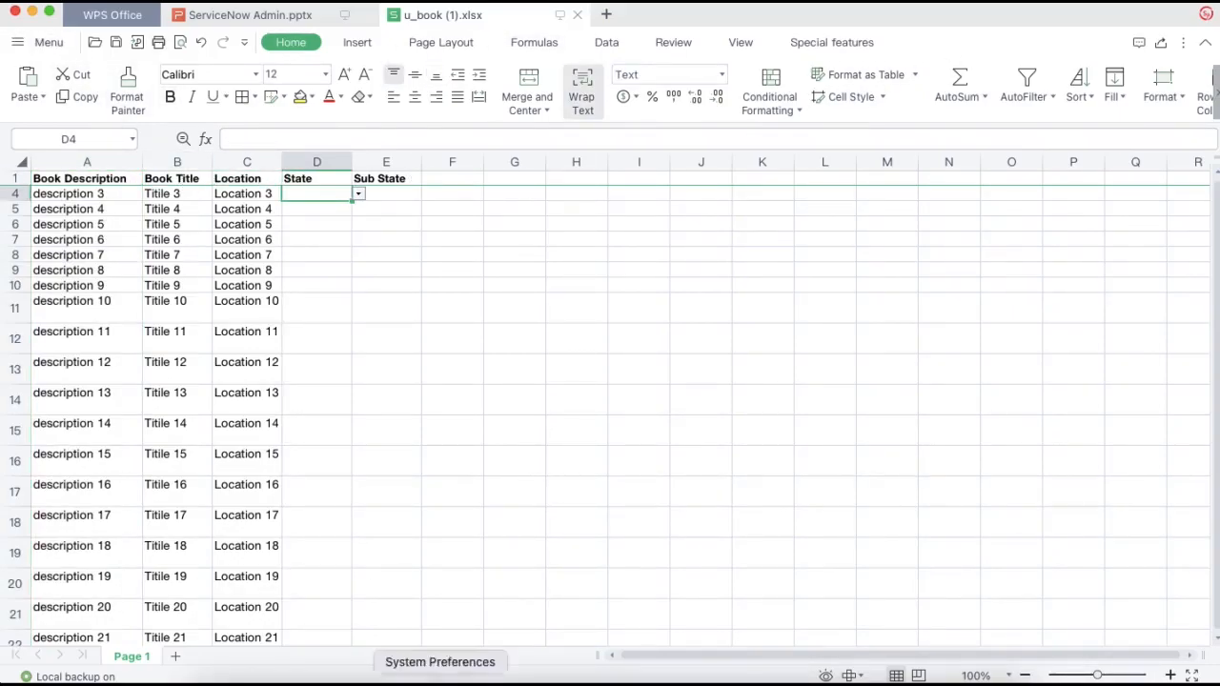
{"action": "left_click", "coordinate": [555, 677]}
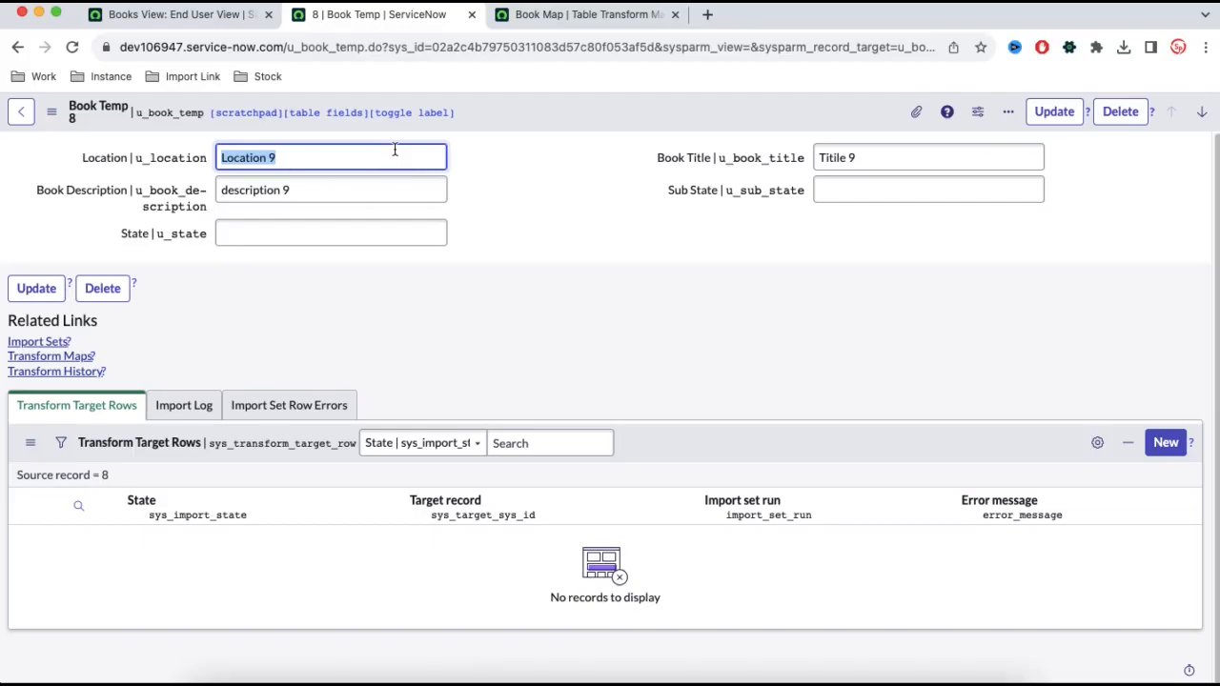
Open Mapping Assist for the Book Map transform map and highlight the source and target table names
{"action": "left_click", "coordinate": [562, 21]}
{"action": "scroll", "coordinate": [456, 343], "scroll_direction": "down", "scroll_amount": 3}
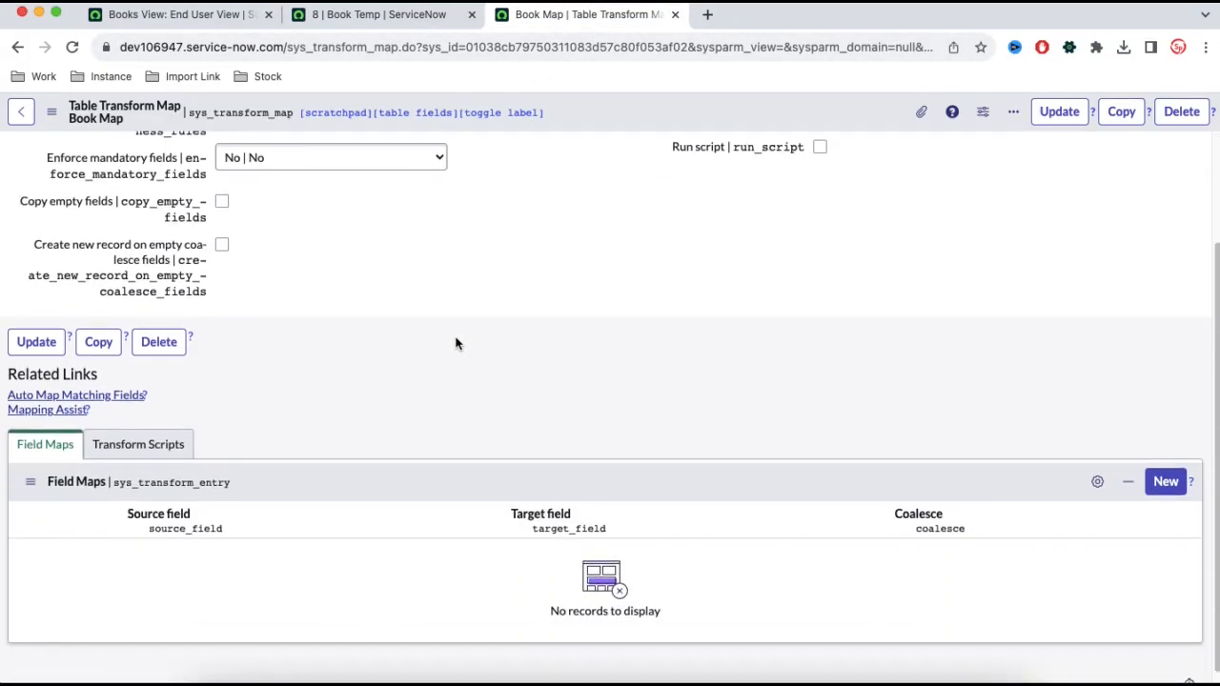
{"action": "left_click", "coordinate": [60, 410]}
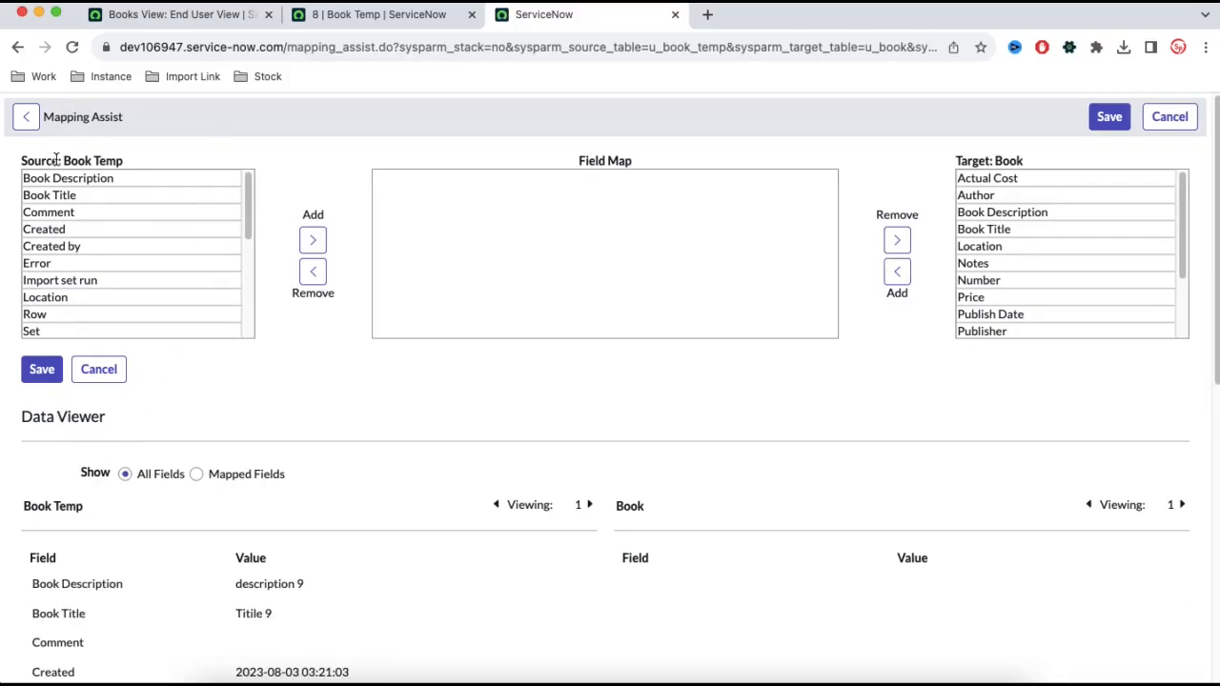
{"action": "left_click_drag", "start_coordinate": [65, 160], "coordinate": [120, 160]}
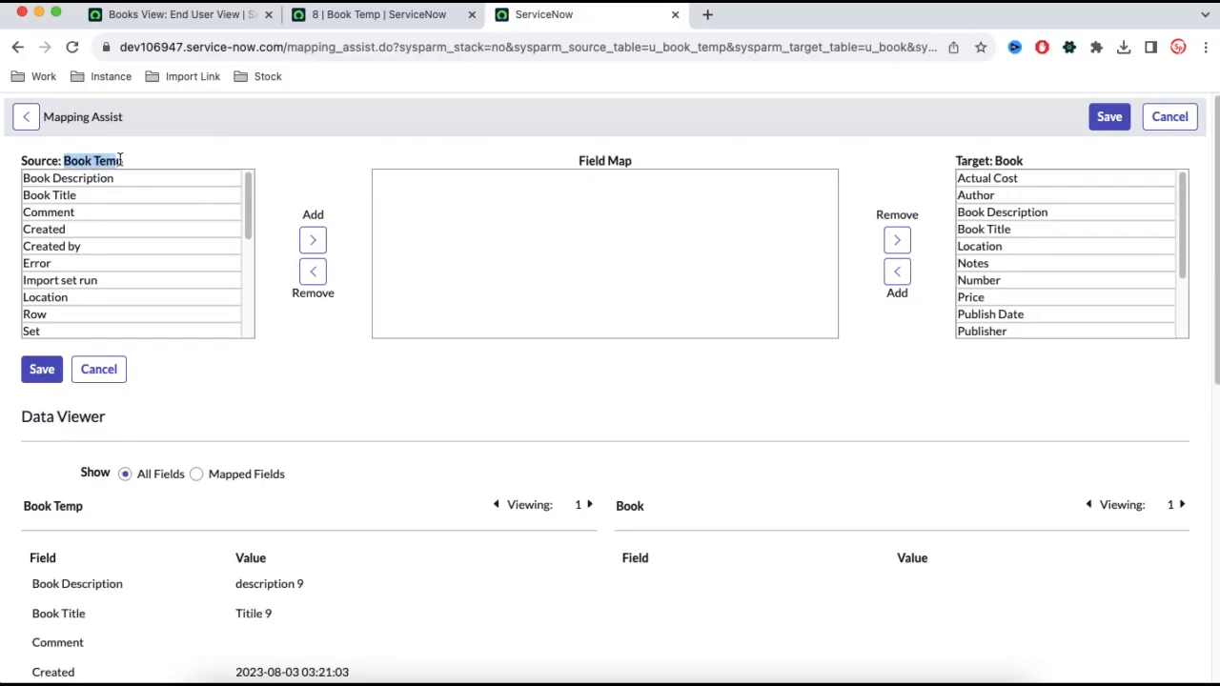
{"action": "left_click_drag", "start_coordinate": [995, 160], "coordinate": [1043, 160]}
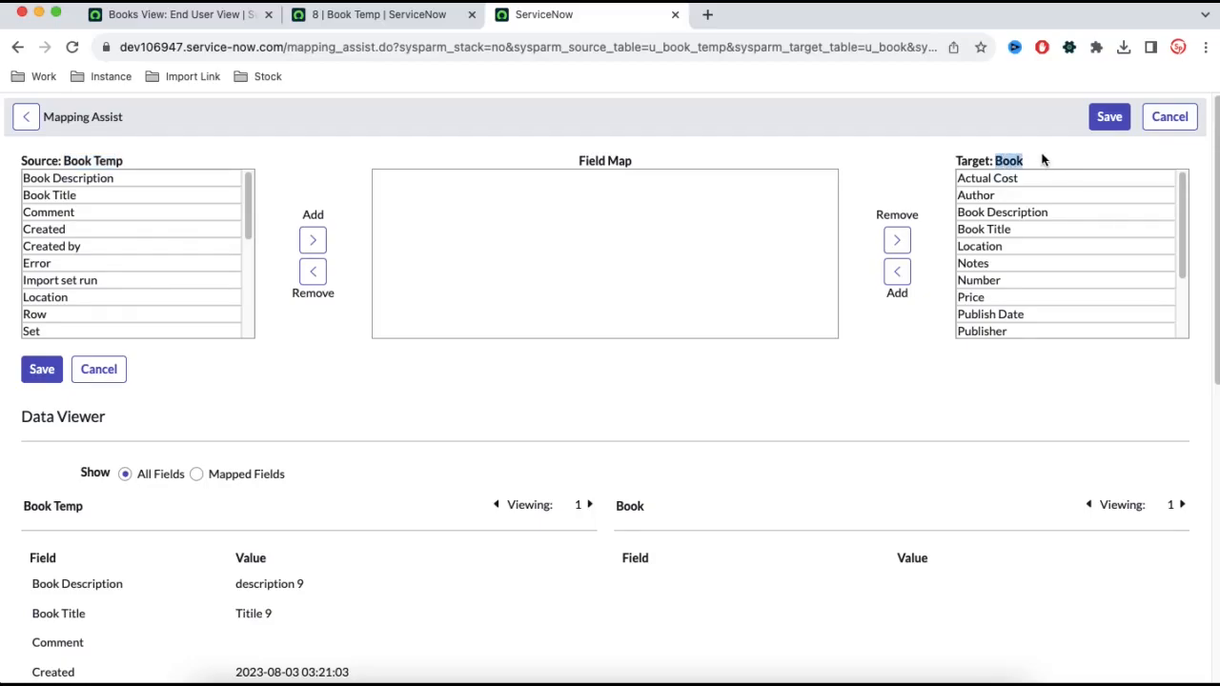
Map the Book Temp fields Book Title and Book Description to the same-named fields of the Book table
{"action": "left_click", "coordinate": [133, 197]}
{"action": "left_click", "coordinate": [318, 242]}
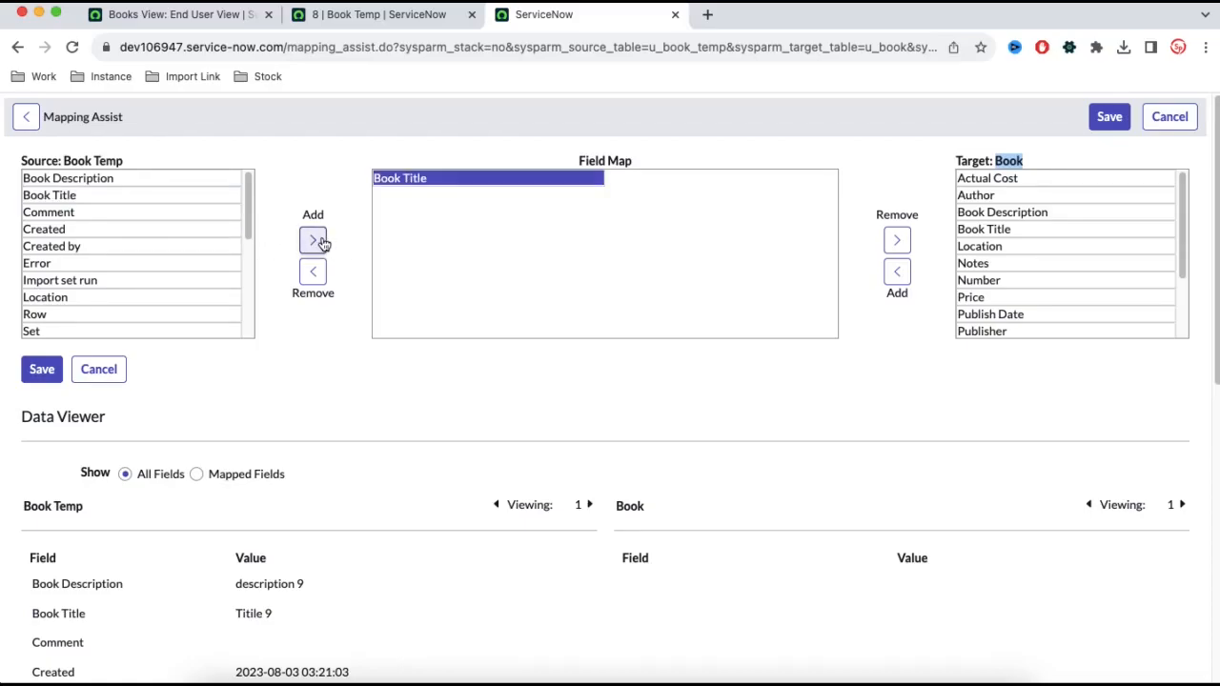
{"action": "left_click", "coordinate": [982, 229]}
{"action": "left_click", "coordinate": [898, 272]}
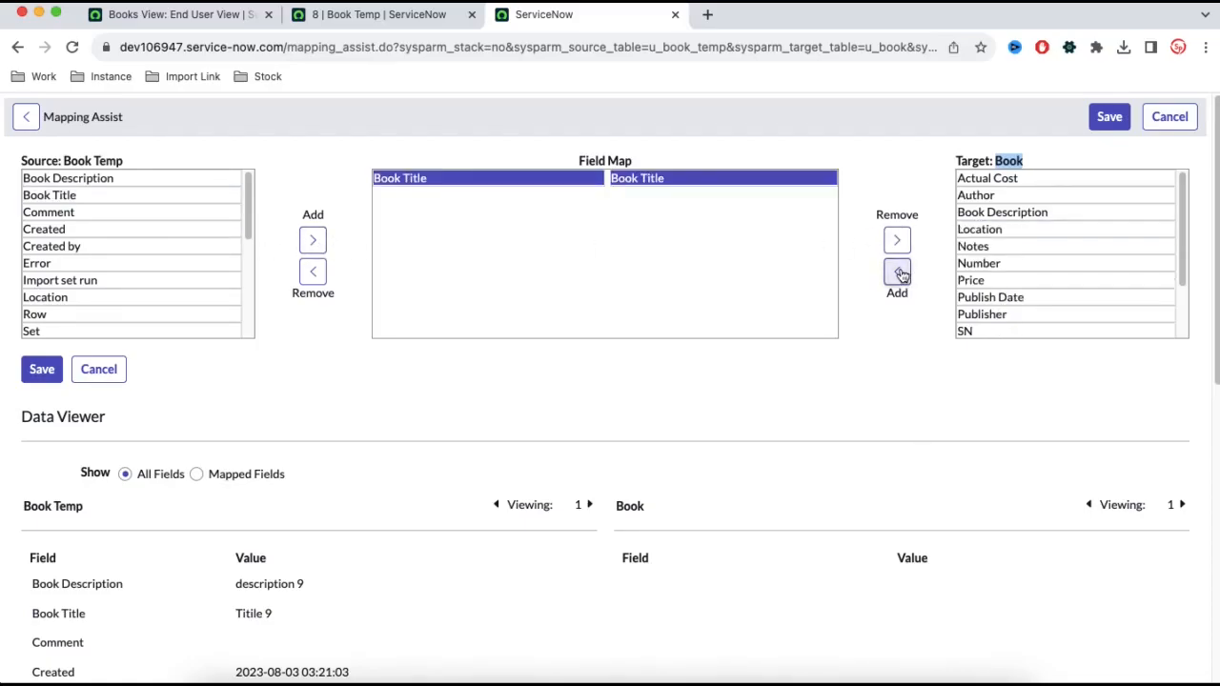
{"action": "left_click", "coordinate": [115, 181]}
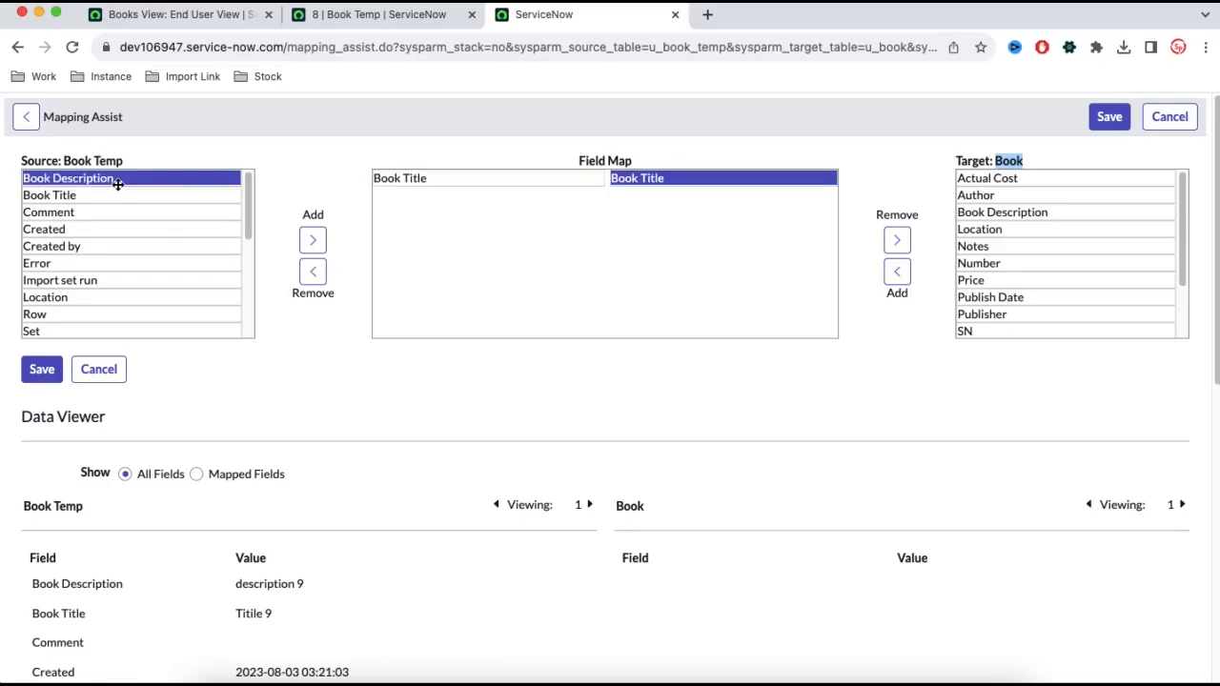
{"action": "left_click", "coordinate": [313, 240]}
{"action": "left_click", "coordinate": [1012, 213]}
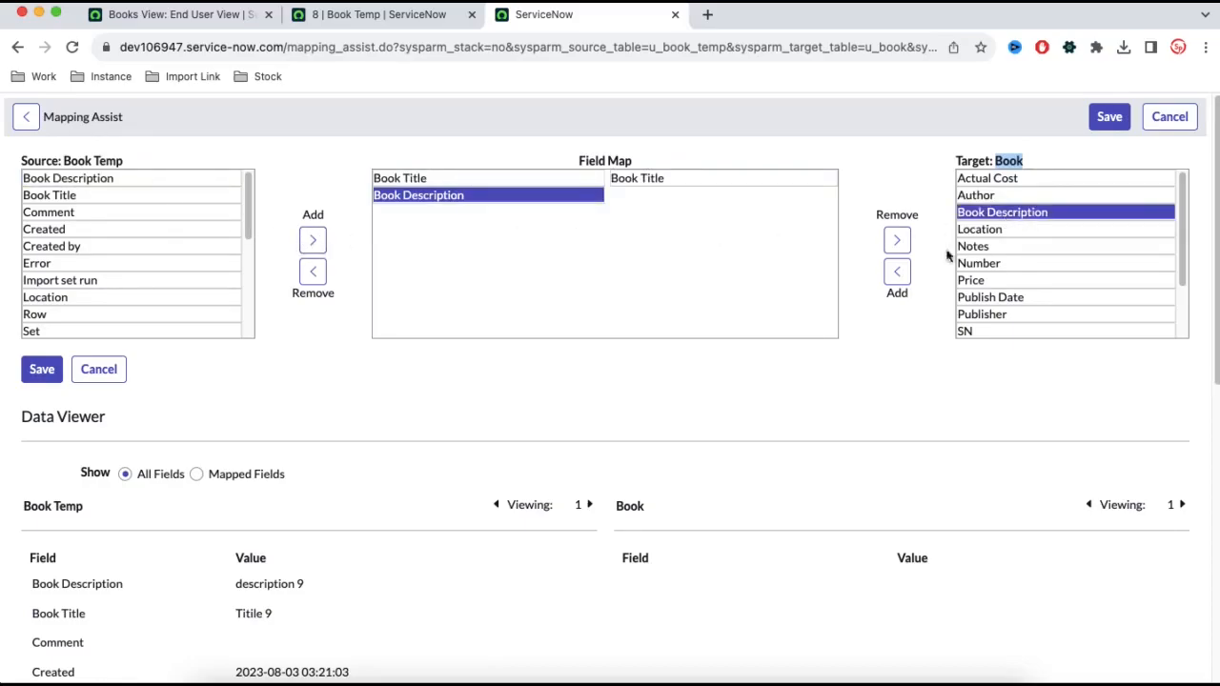
{"action": "left_click", "coordinate": [896, 273]}
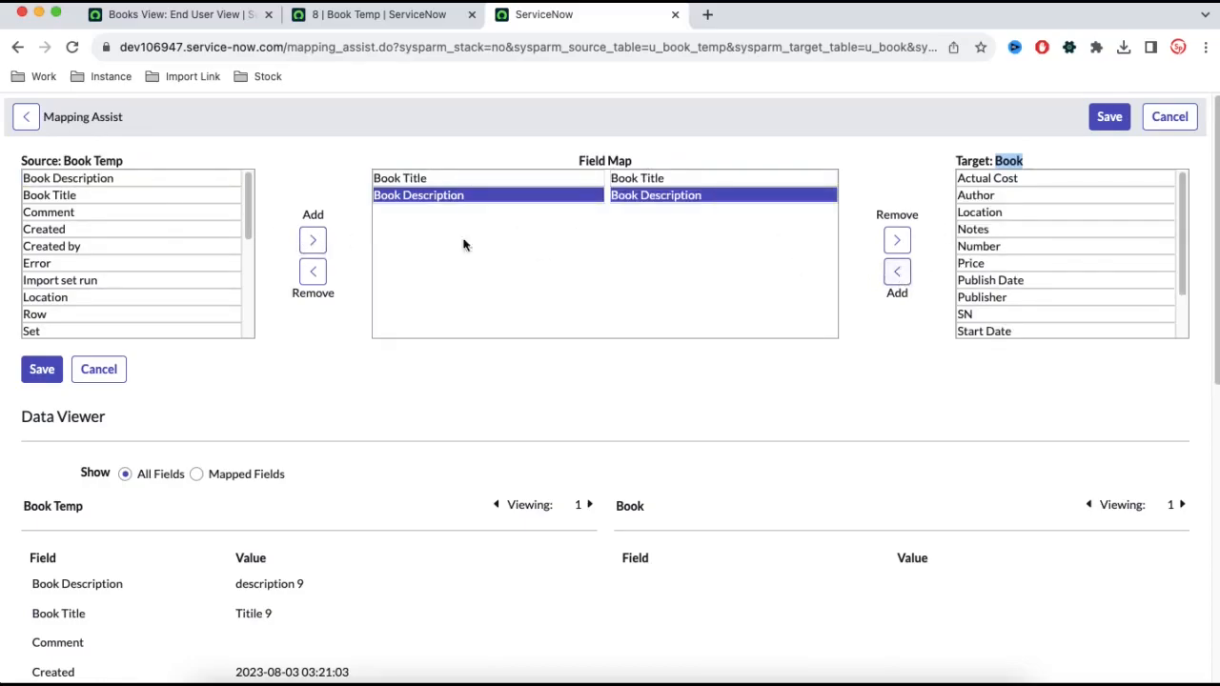
Map the source Location field to the target Location field as the third pair, below Book Description
{"action": "double_click", "coordinate": [1023, 214]}
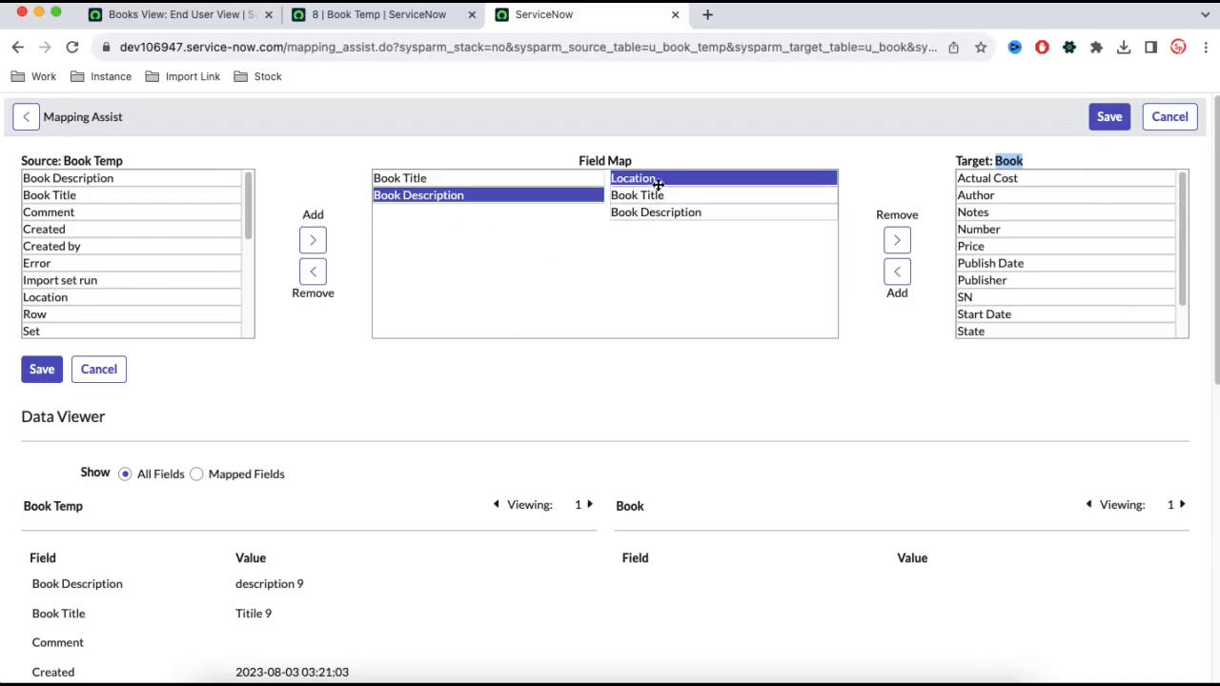
{"action": "left_click_drag", "start_coordinate": [654, 180], "coordinate": [654, 213]}
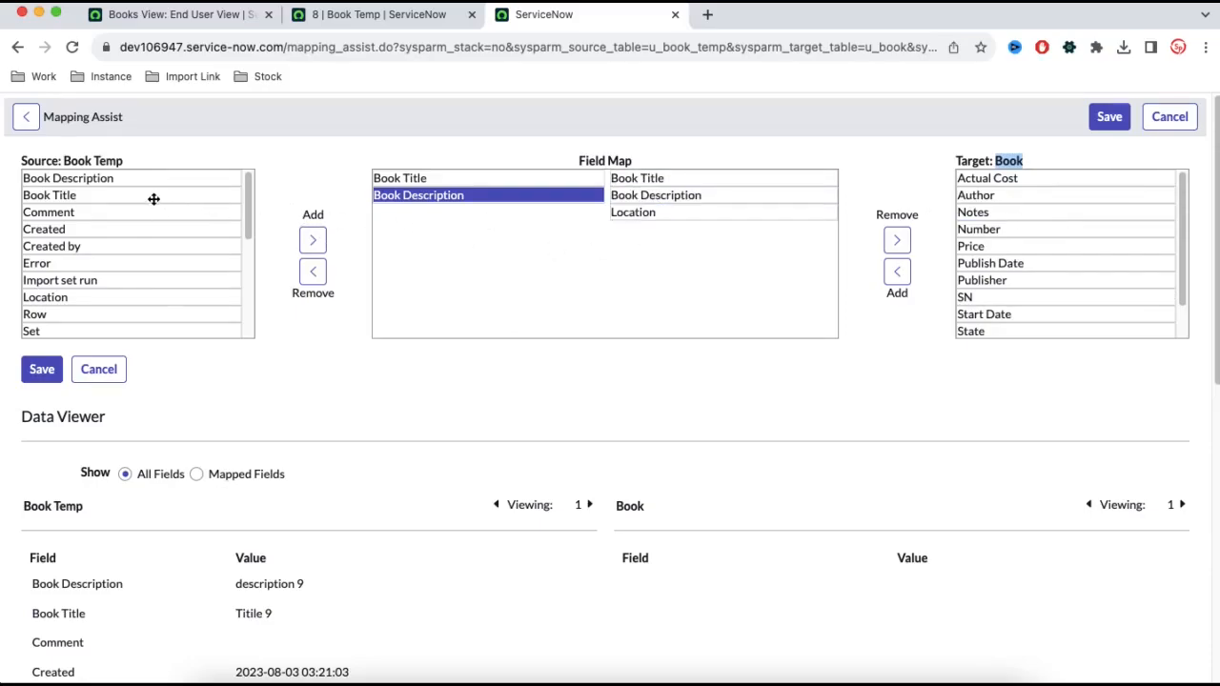
{"action": "double_click", "coordinate": [68, 299]}
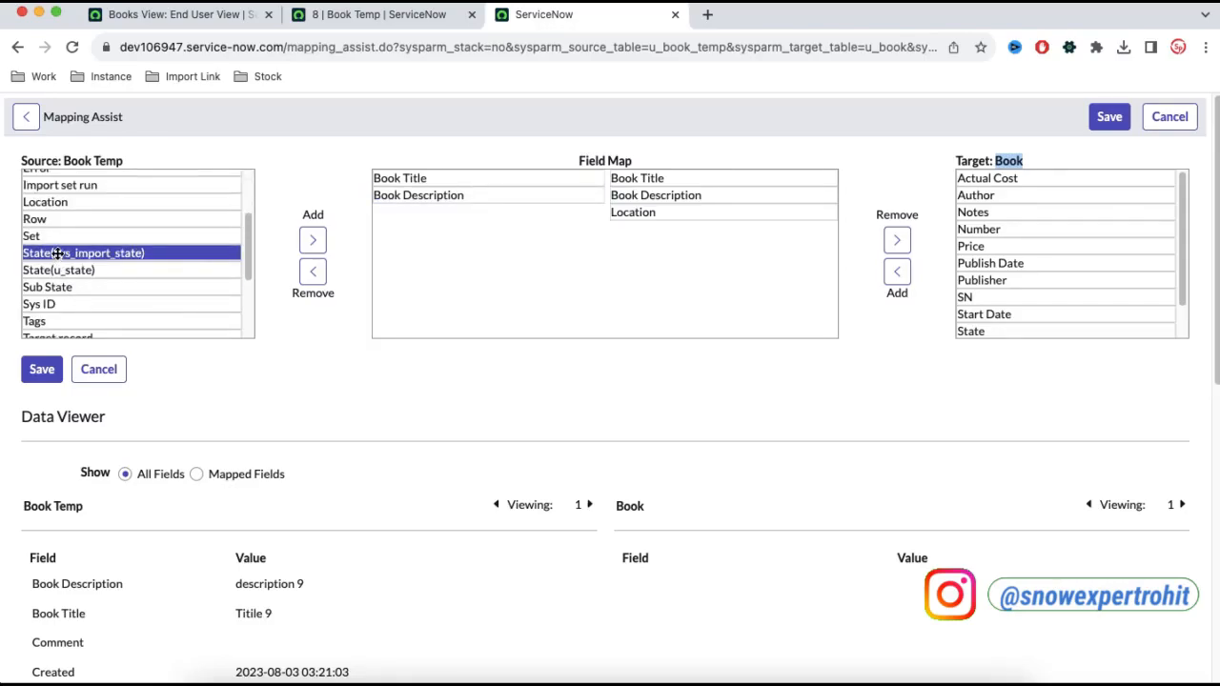
{"action": "left_click", "coordinate": [66, 202]}
{"action": "left_click", "coordinate": [312, 239]}
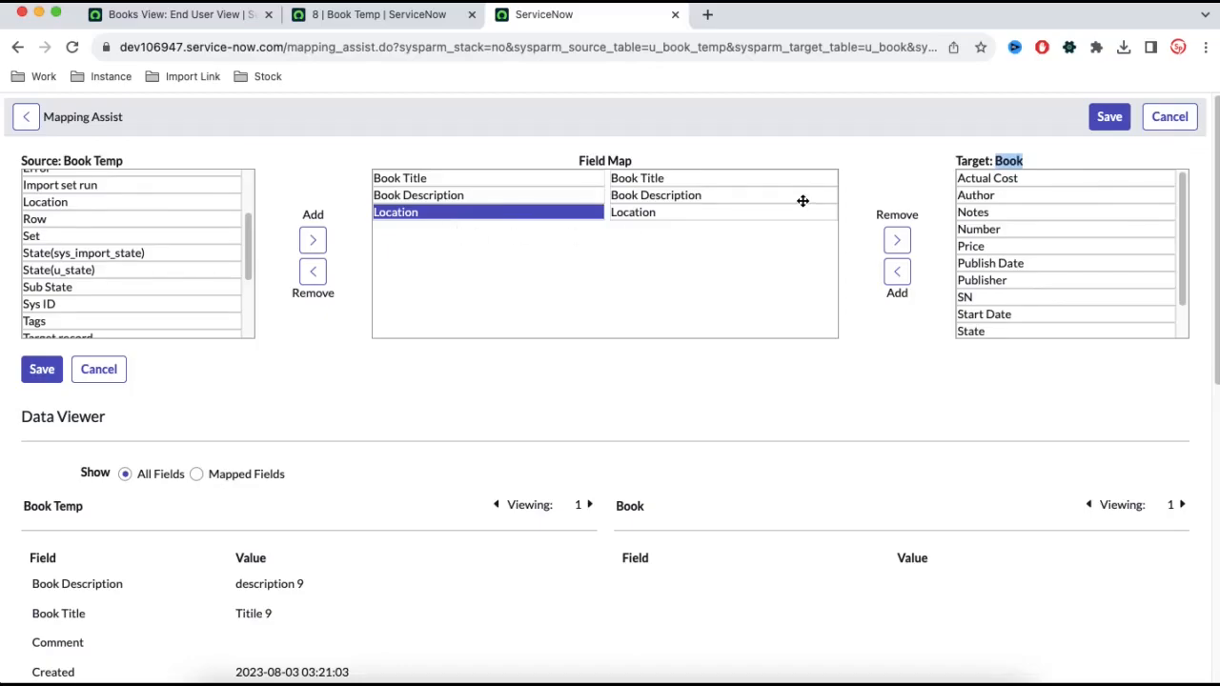
Save the field mapping and run the transform of the u_book_temp import set with Book Map
{"action": "scroll", "coordinate": [841, 378], "scroll_direction": "down", "scroll_amount": 3}
{"action": "scroll", "coordinate": [842, 379], "scroll_direction": "up", "scroll_amount": 3}
{"action": "left_click", "coordinate": [42, 377]}
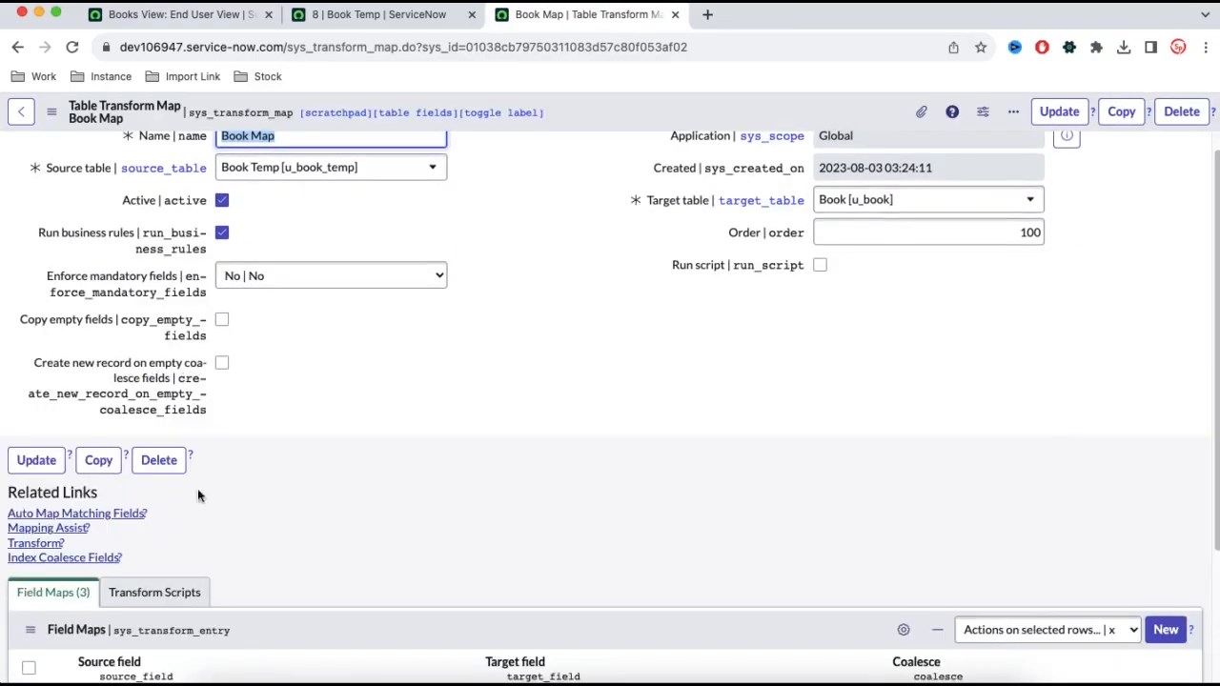
{"action": "left_click", "coordinate": [38, 545]}
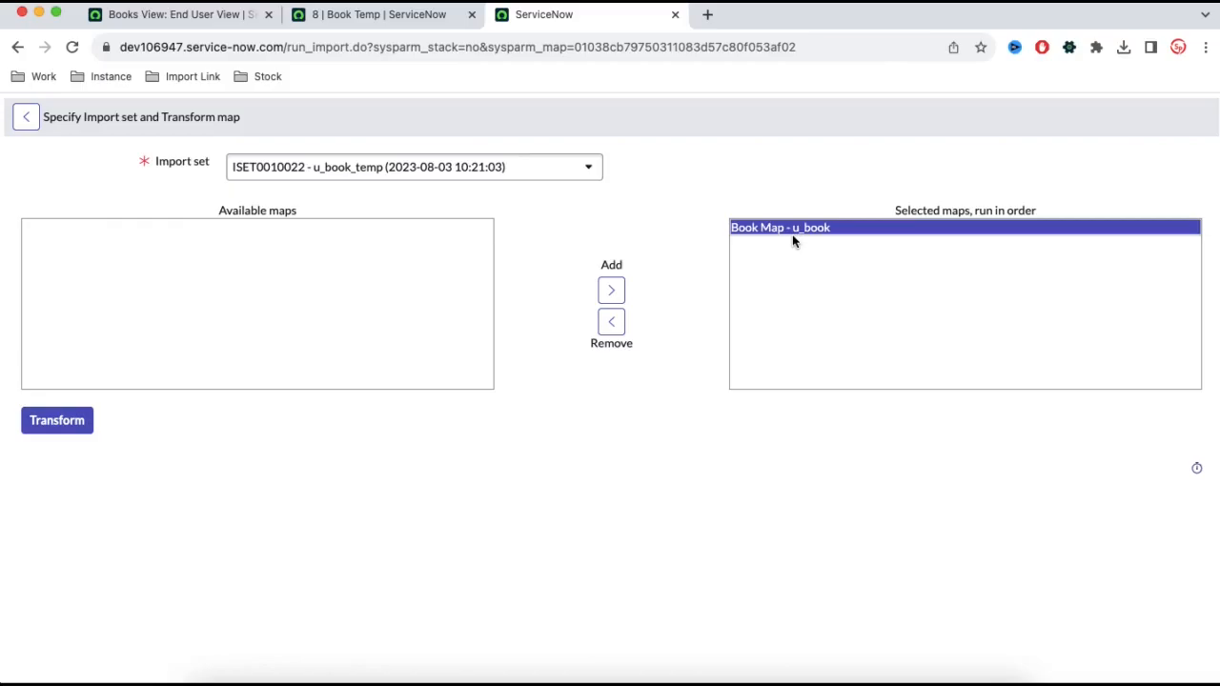
{"action": "left_click", "coordinate": [39, 425]}
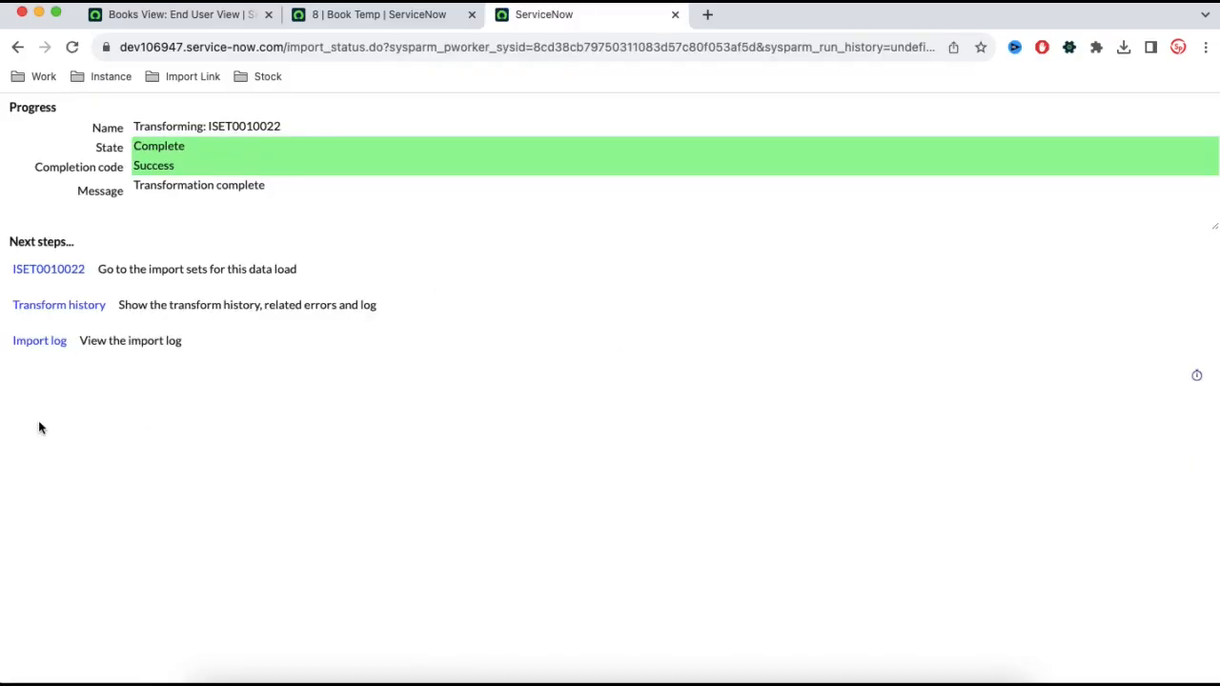
Refresh the Books list to show all records, inspect the Titile 4 book record, and return to the list
{"action": "left_click", "coordinate": [211, 14]}
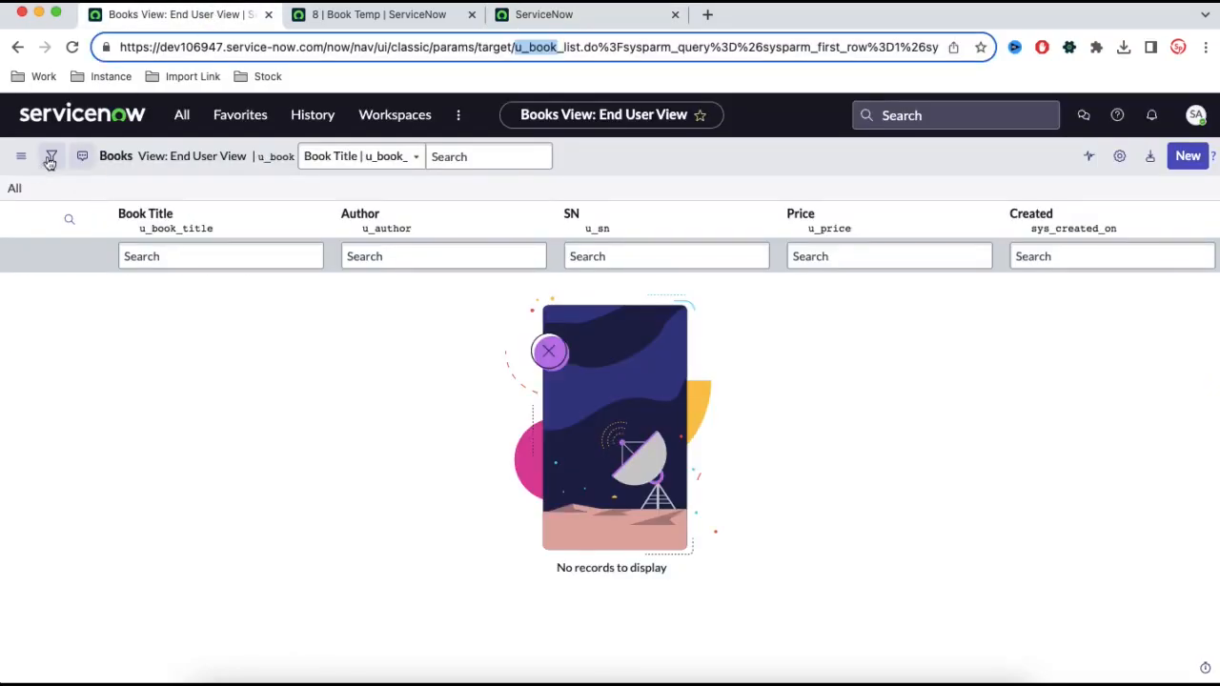
{"action": "left_click", "coordinate": [15, 189]}
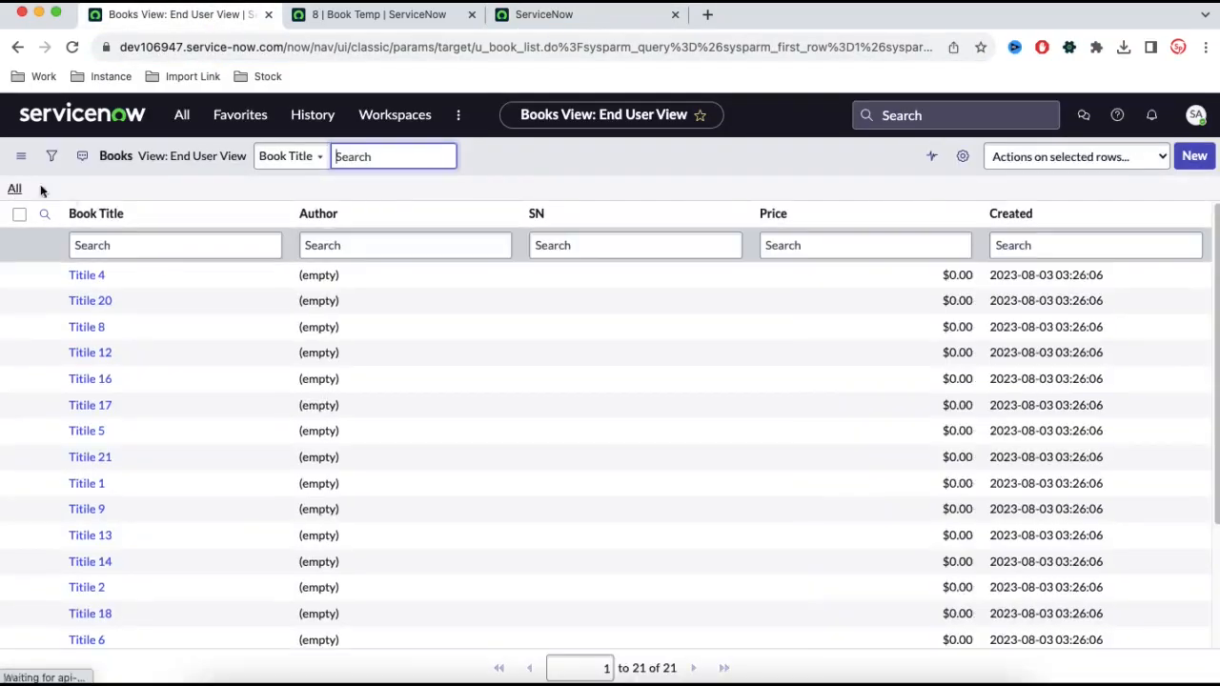
{"action": "scroll", "coordinate": [260, 369], "scroll_direction": "down", "scroll_amount": 2}
{"action": "scroll", "coordinate": [263, 353], "scroll_direction": "up", "scroll_amount": 3}
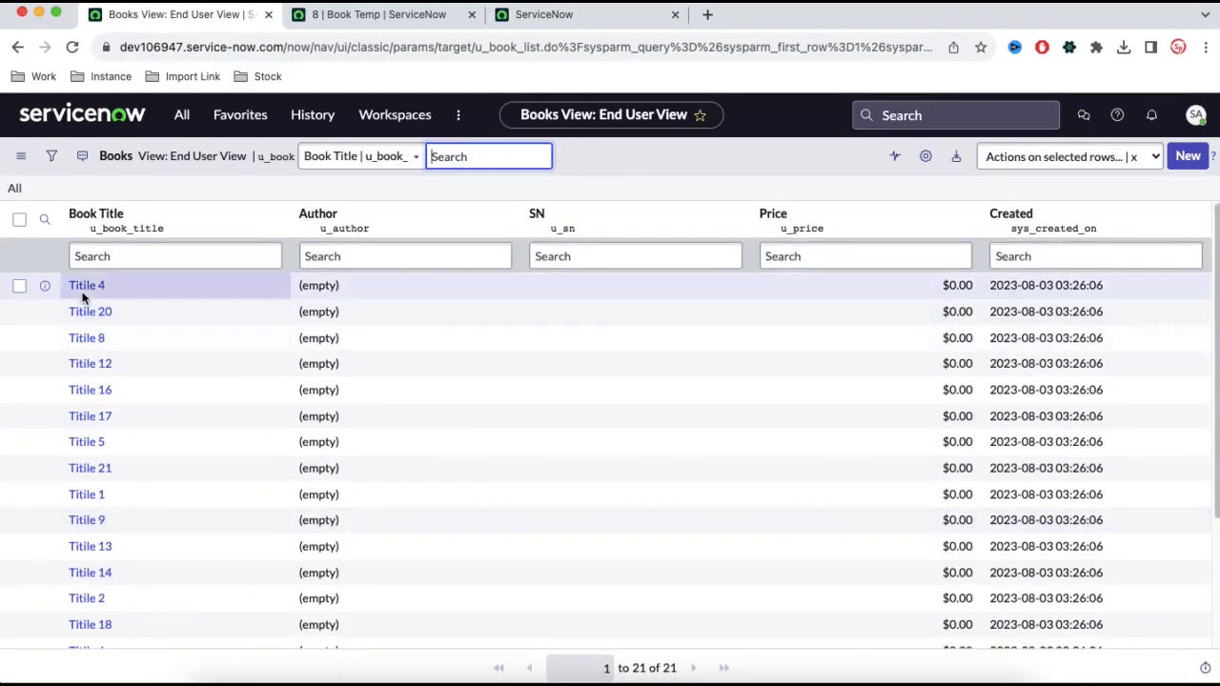
{"action": "left_click", "coordinate": [84, 290]}
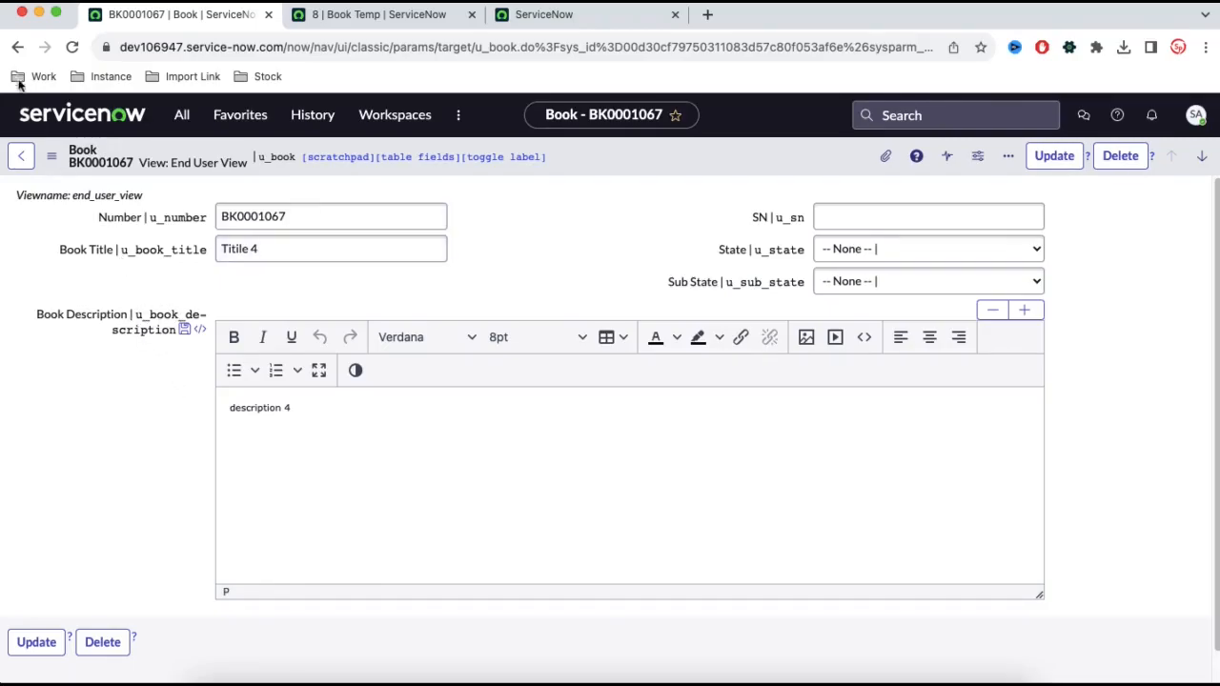
{"action": "left_click", "coordinate": [17, 48]}
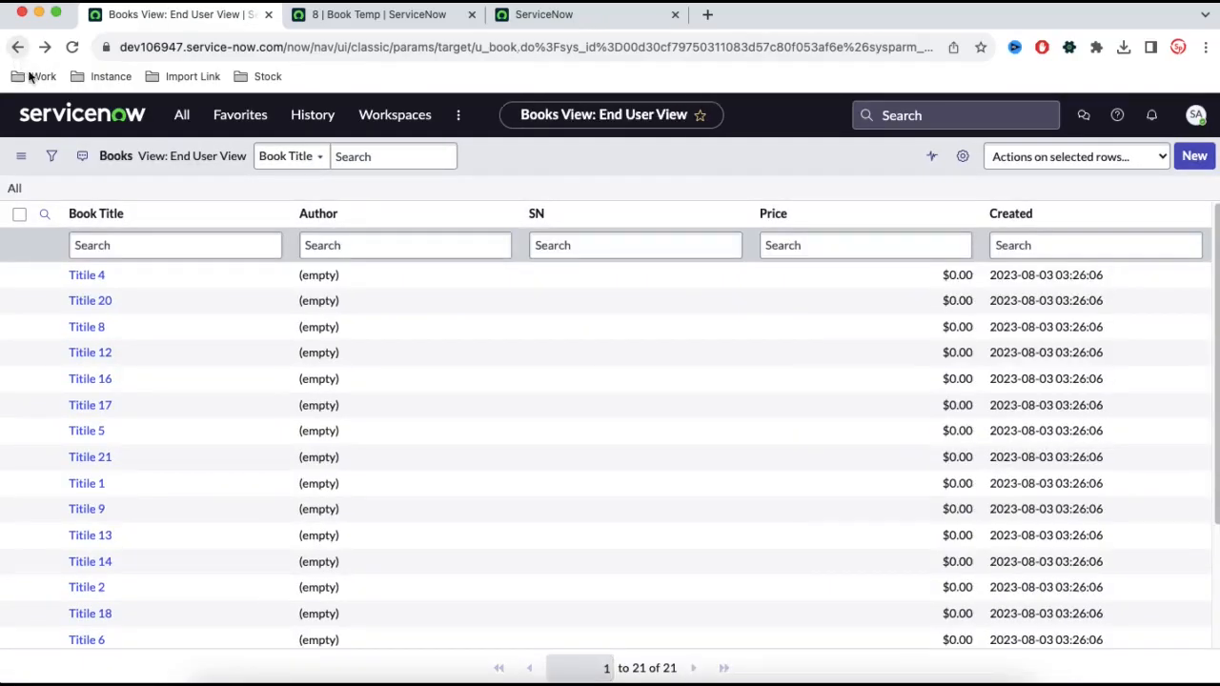
Delete all book records from the Books list
{"action": "left_click", "coordinate": [18, 220]}
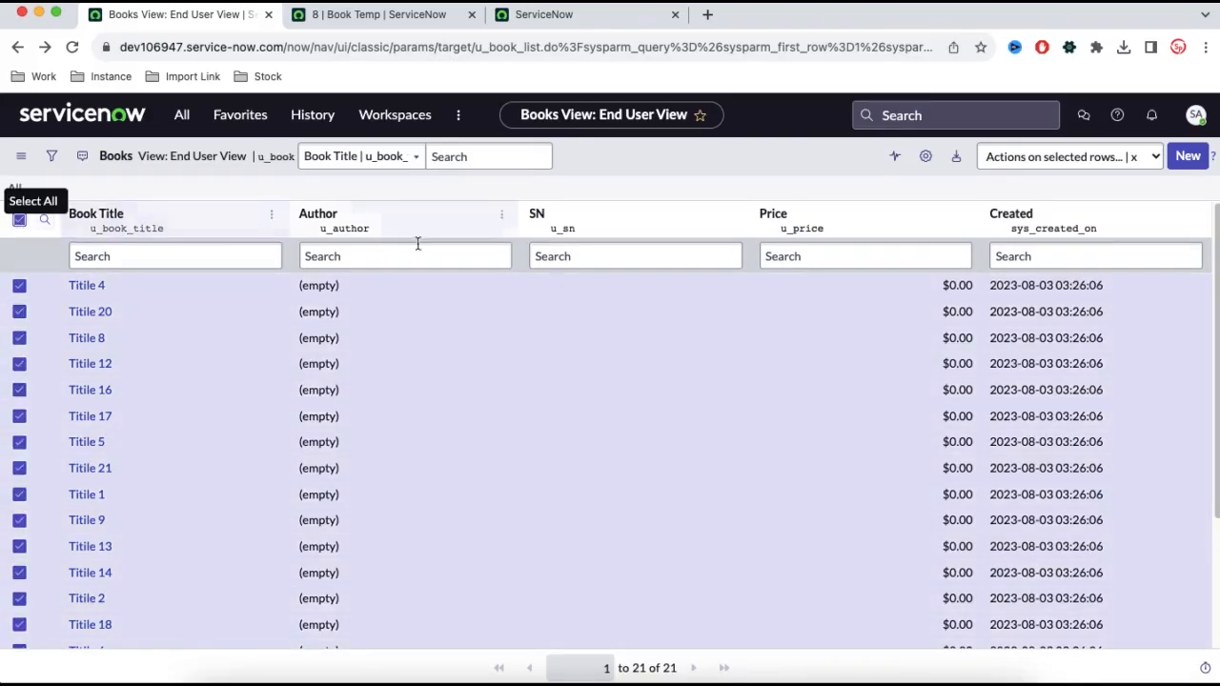
{"action": "left_click", "coordinate": [1091, 158]}
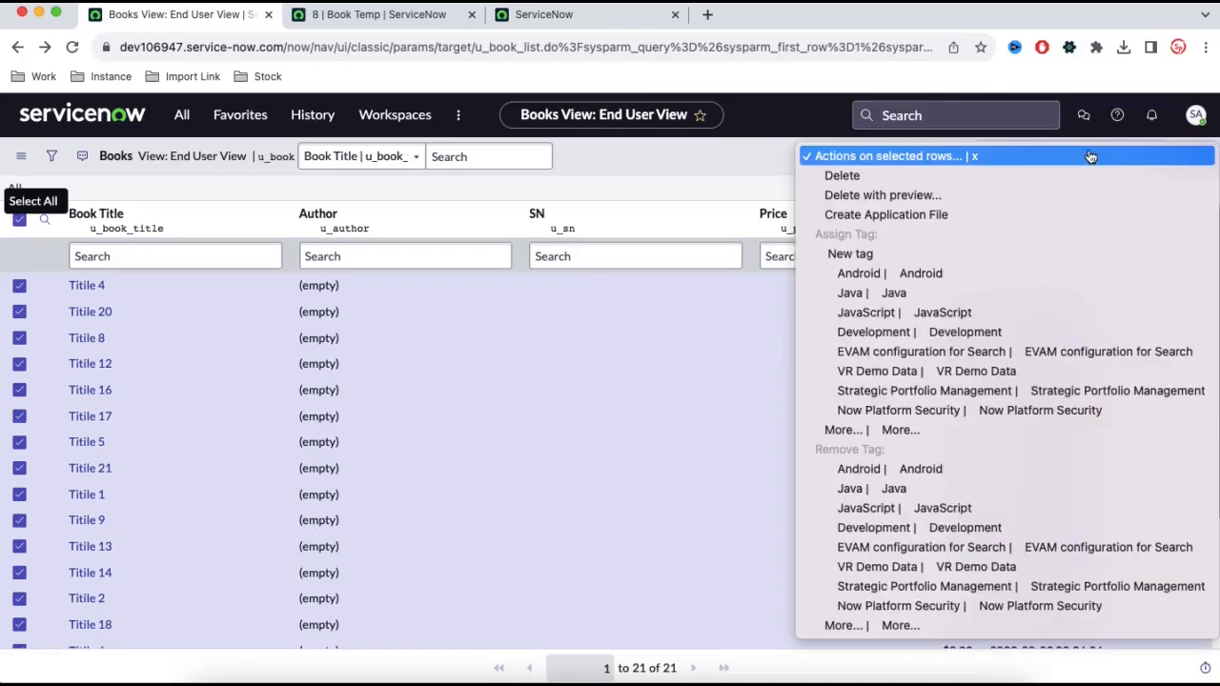
{"action": "left_click", "coordinate": [910, 181]}
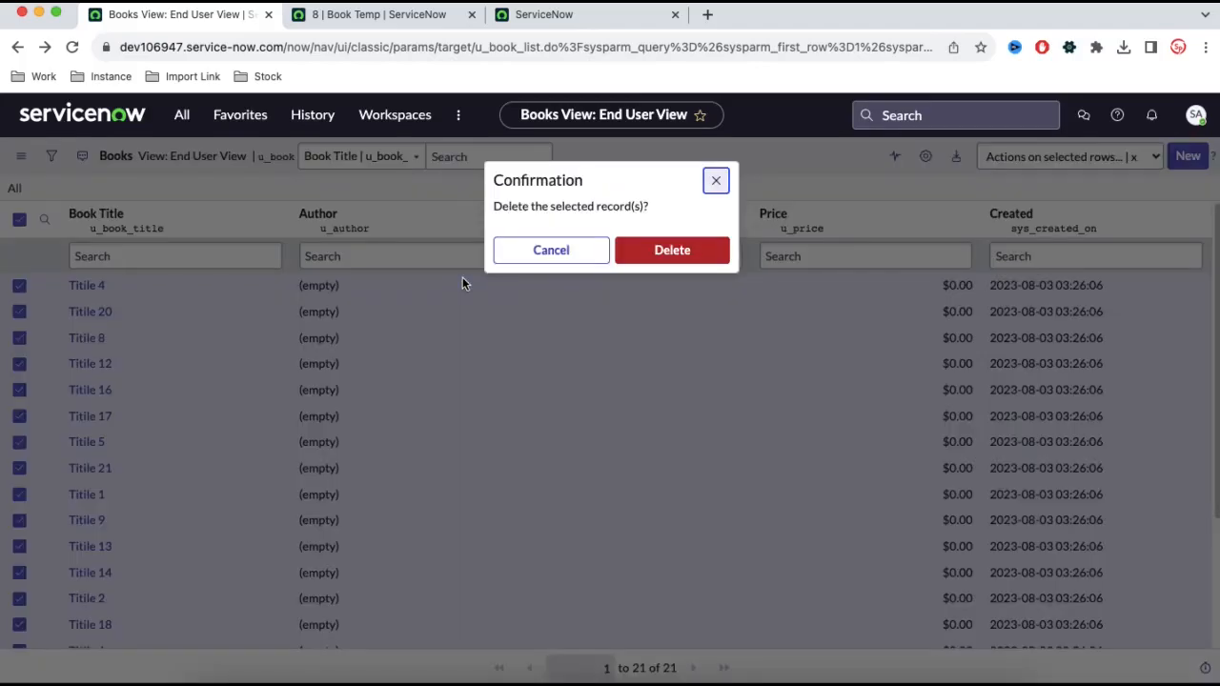
{"action": "left_click", "coordinate": [653, 252]}
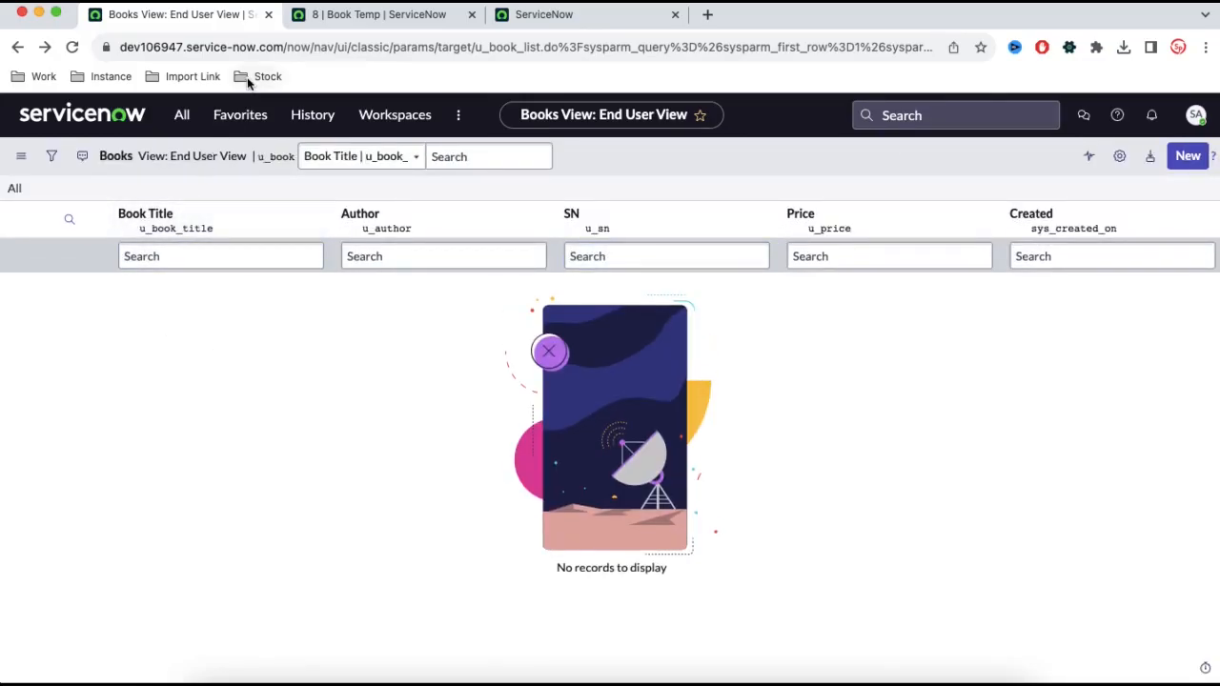
Open Load Data in a separate tab and load u_book (1).xlsx into the existing Book Temp [u_book_temp] import set table
{"action": "left_click", "coordinate": [182, 114]}
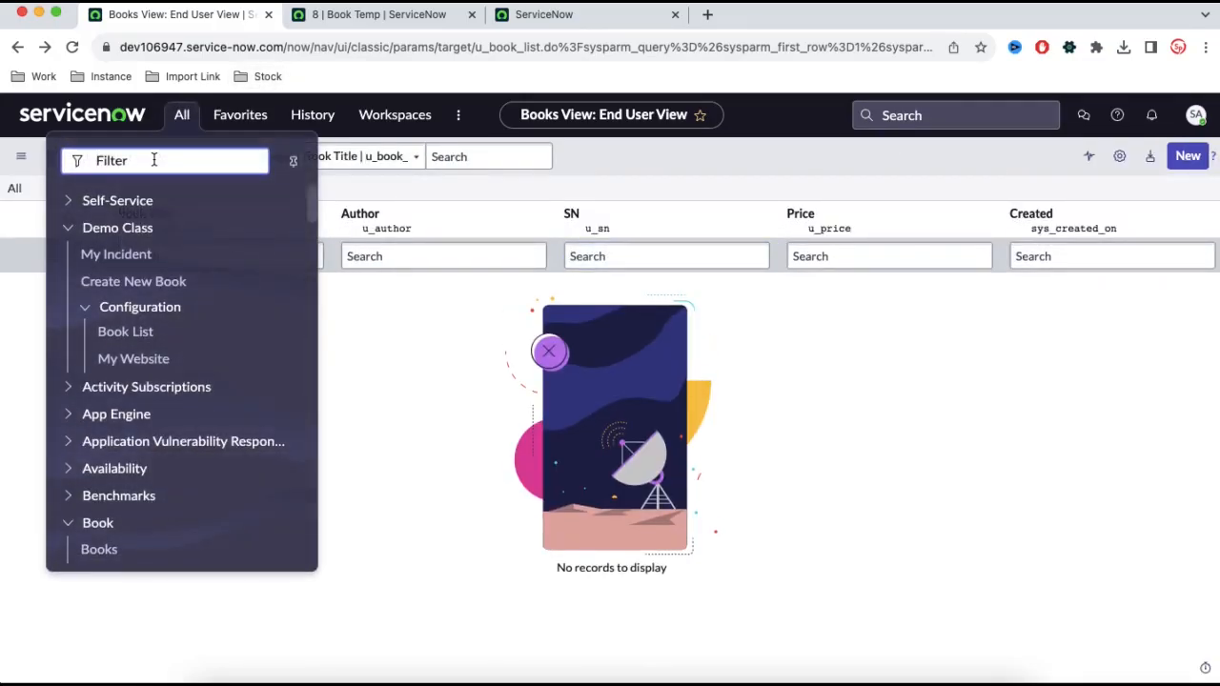
{"action": "type", "text": "load da"}
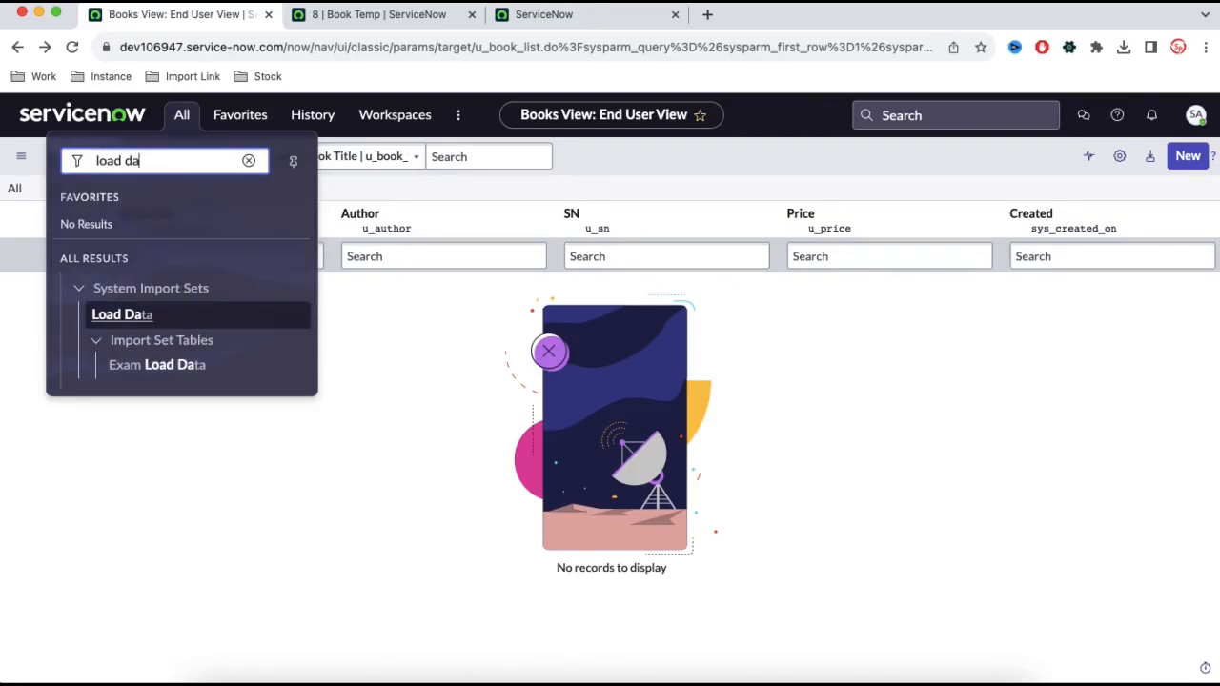
{"action": "left_click", "coordinate": [163, 316], "text": "super"}
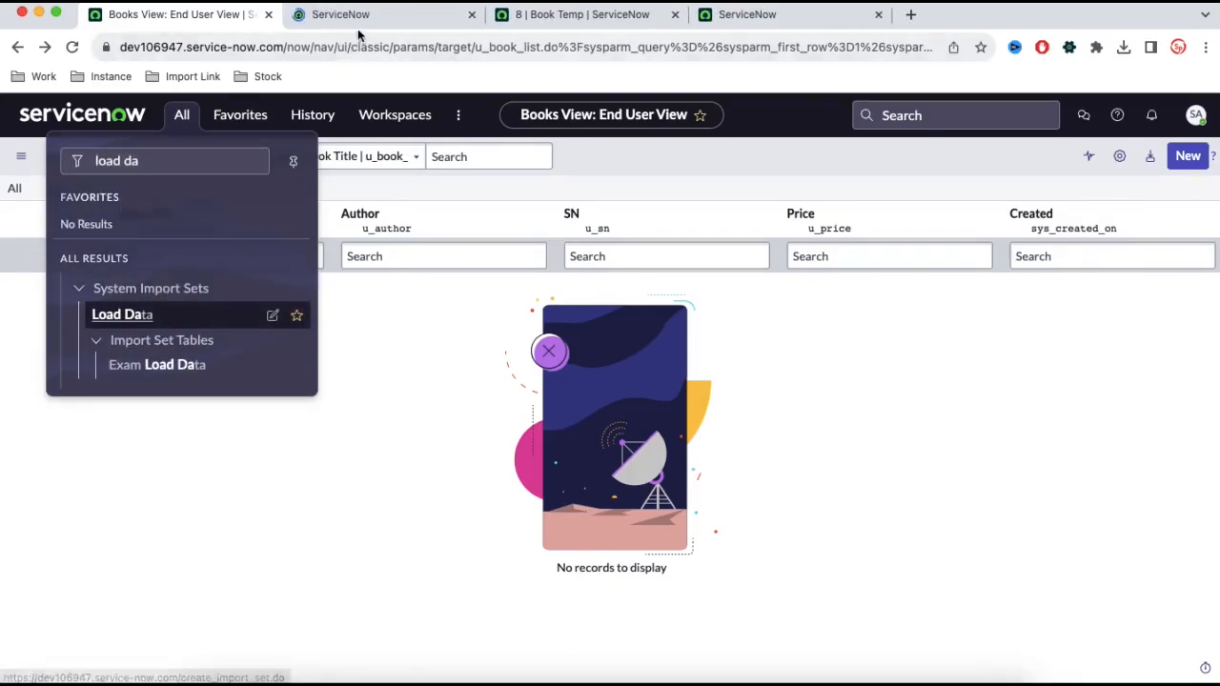
{"action": "left_click", "coordinate": [360, 23]}
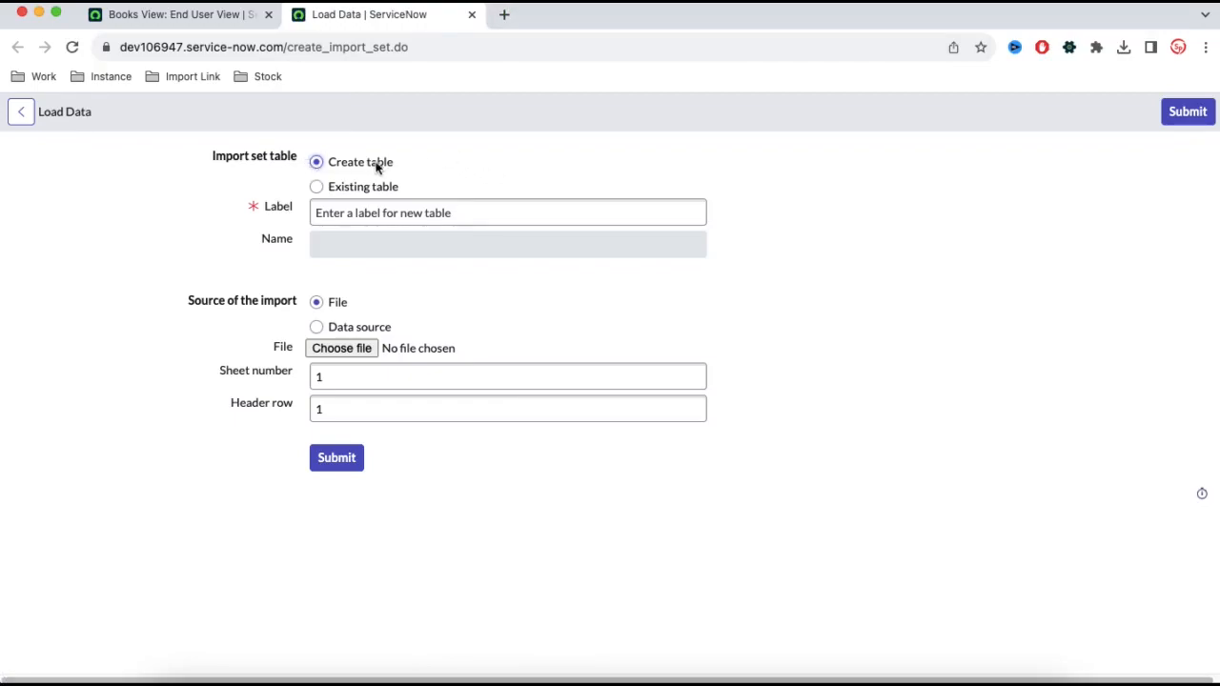
{"action": "left_click", "coordinate": [318, 187]}
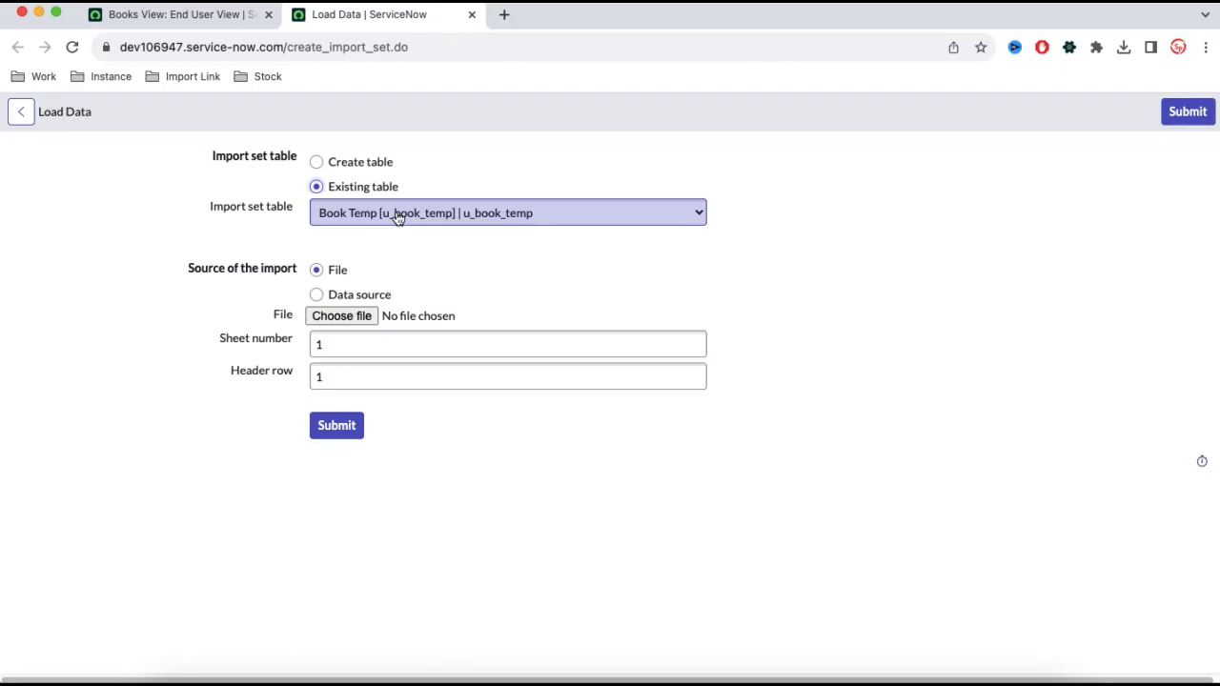
{"action": "left_click", "coordinate": [344, 316]}
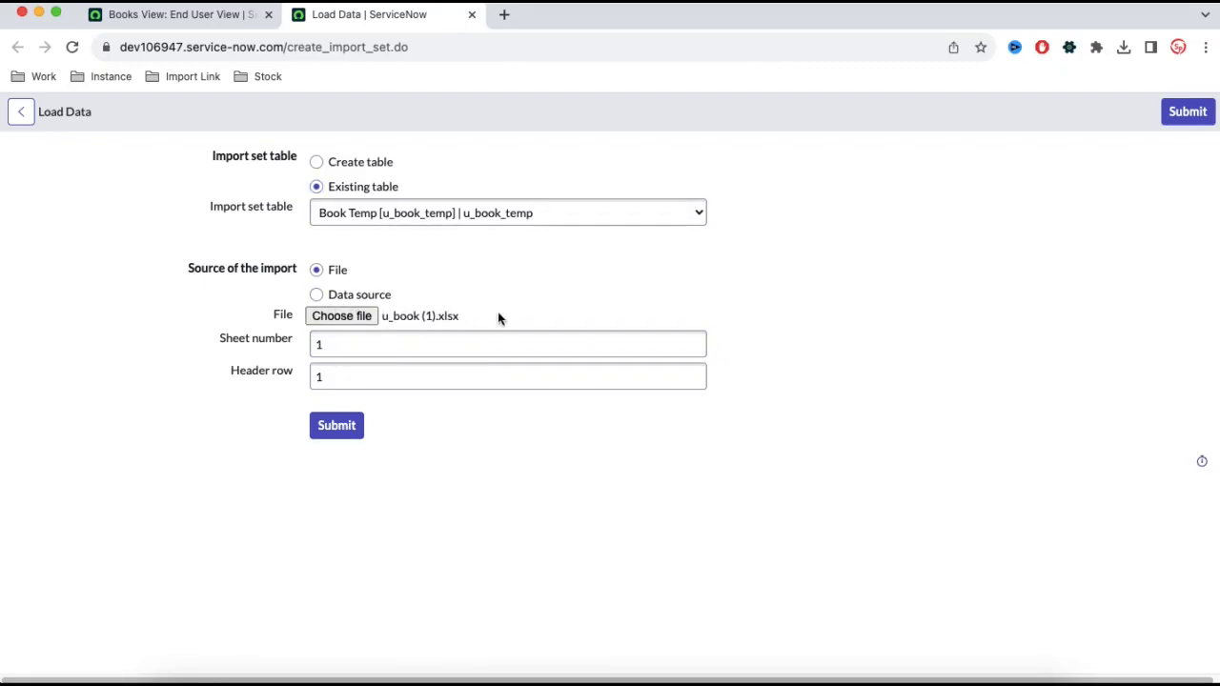
{"action": "left_click", "coordinate": [350, 425]}
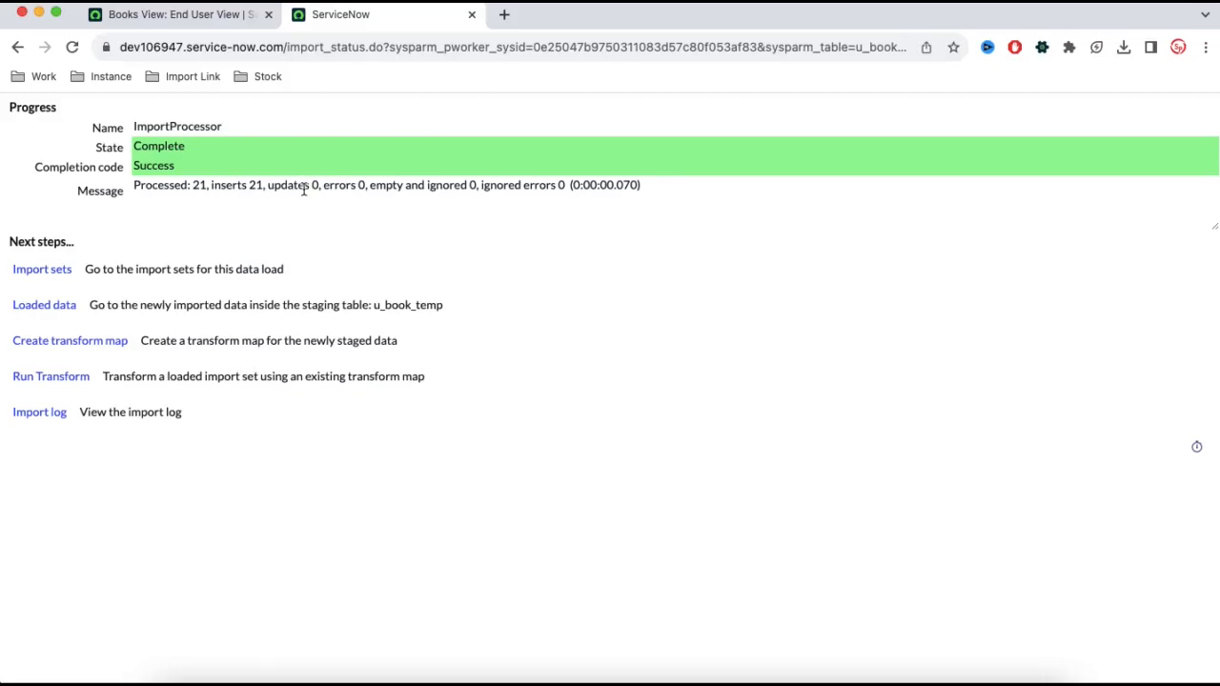
Run the transform of the newly loaded u_book_temp import set with Book Map, checking the Books list before transforming
{"action": "left_click", "coordinate": [69, 384]}
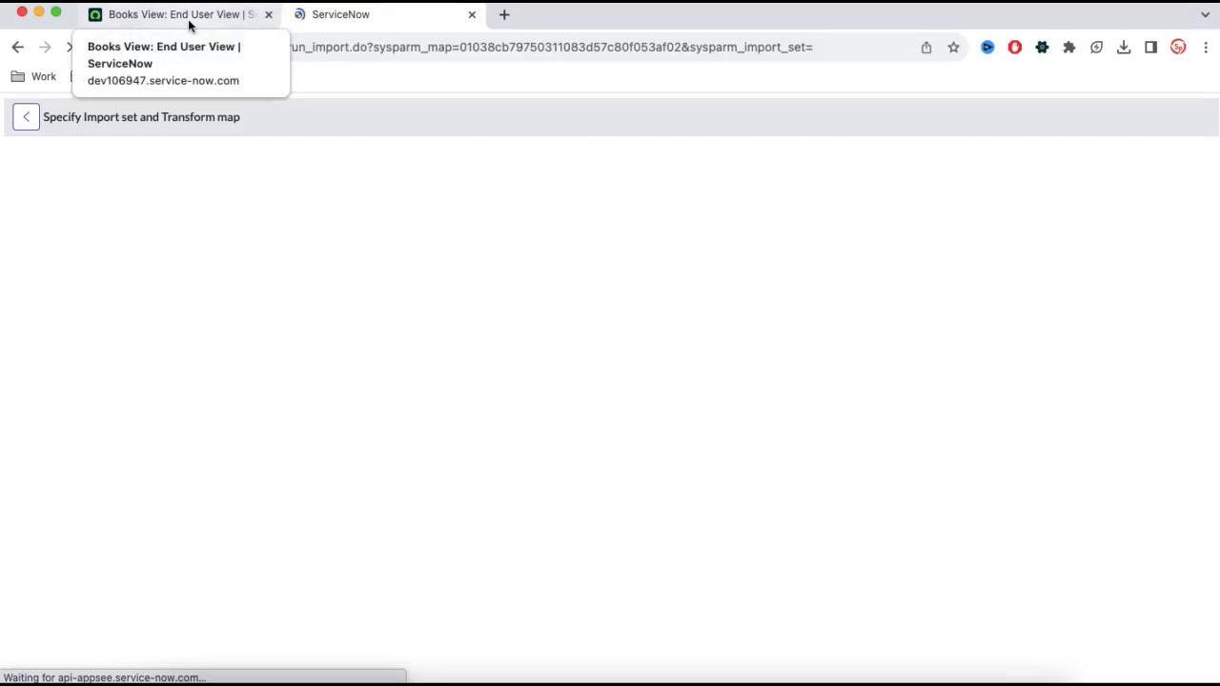
{"action": "left_click", "coordinate": [189, 15]}
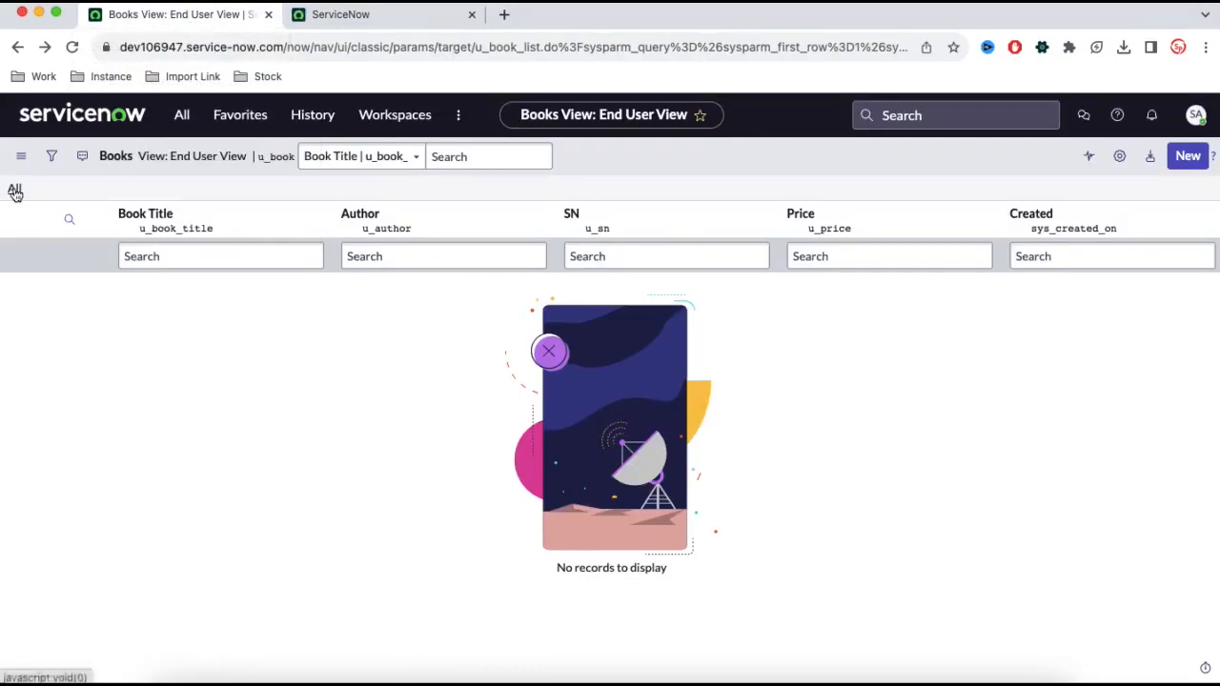
{"action": "left_click", "coordinate": [16, 190]}
{"action": "left_click", "coordinate": [346, 19]}
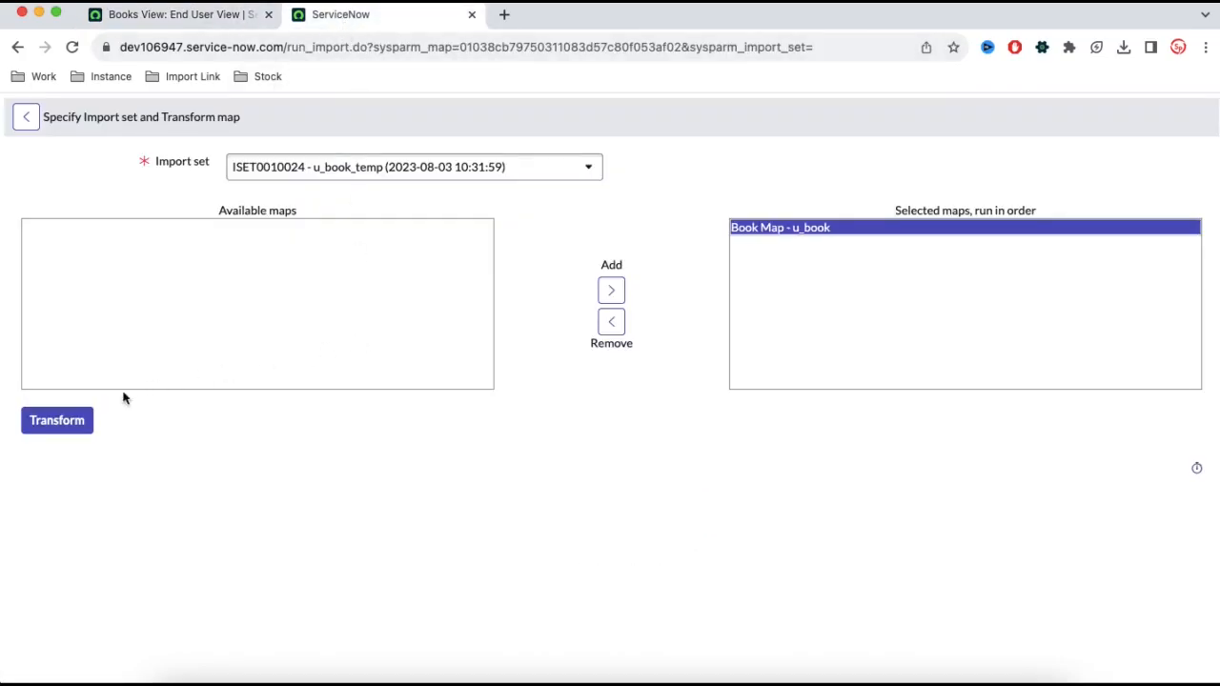
{"action": "left_click", "coordinate": [71, 427]}
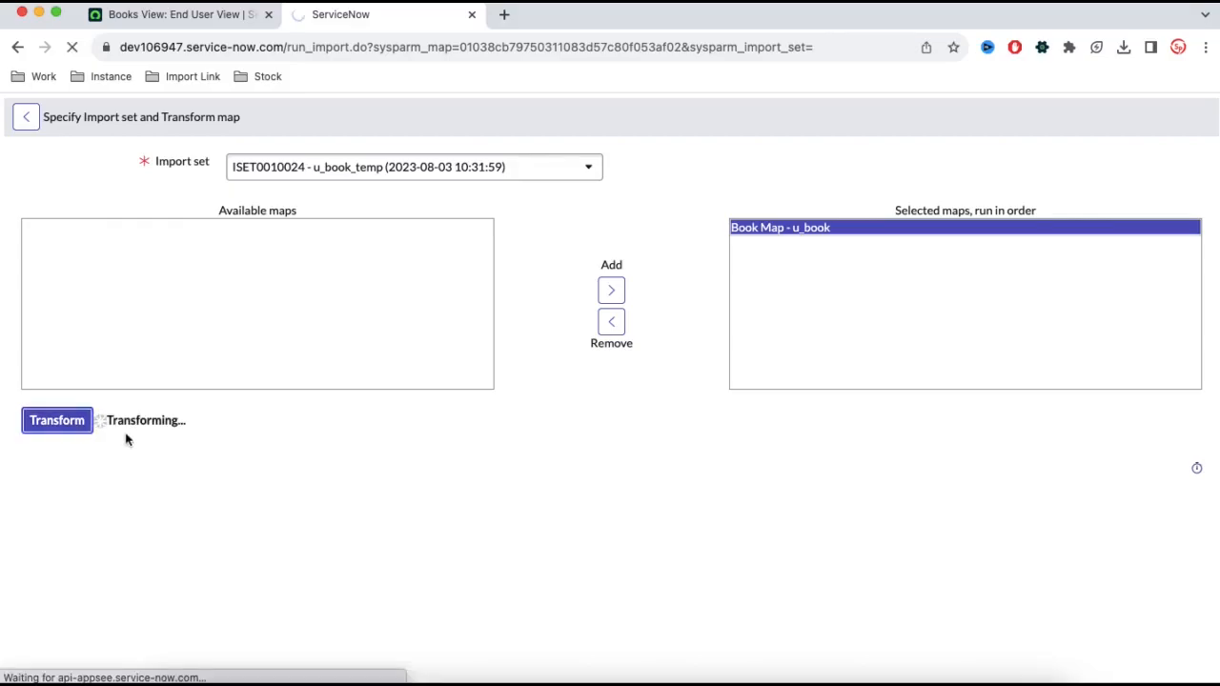
Refresh the Books list and look through the transformed book records
{"action": "left_click", "coordinate": [198, 13]}
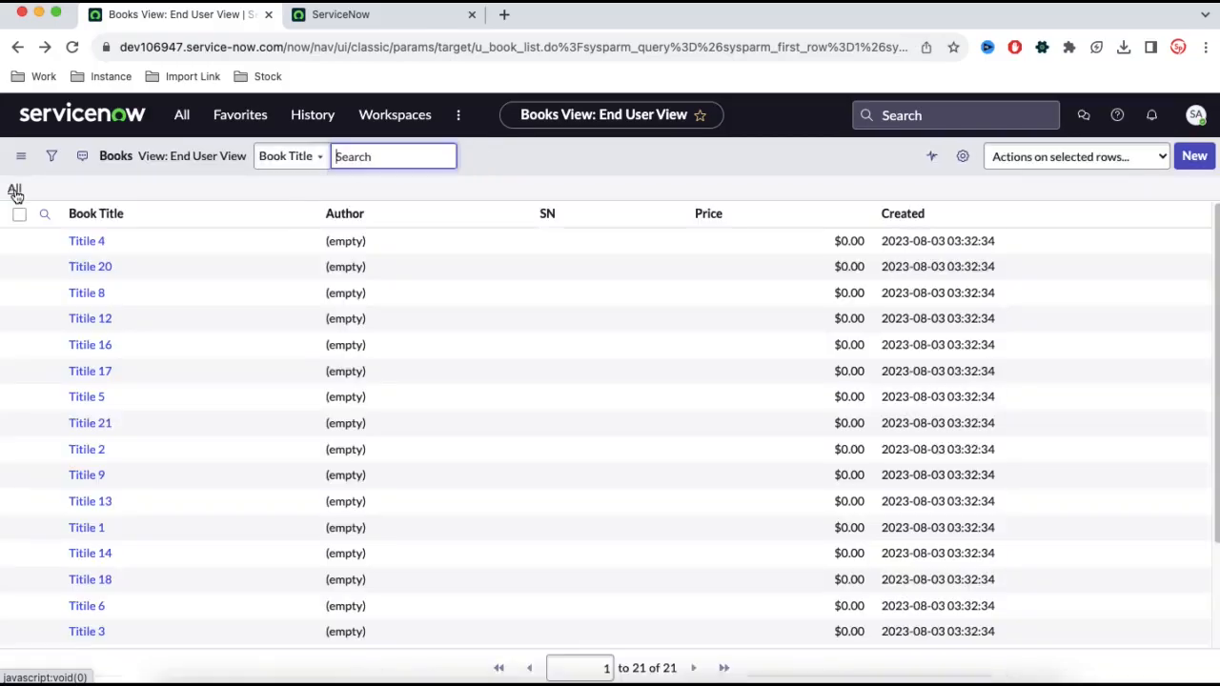
{"action": "scroll", "coordinate": [219, 355], "scroll_direction": "down", "scroll_amount": 4}
{"action": "scroll", "coordinate": [222, 351], "scroll_direction": "up", "scroll_amount": 3}
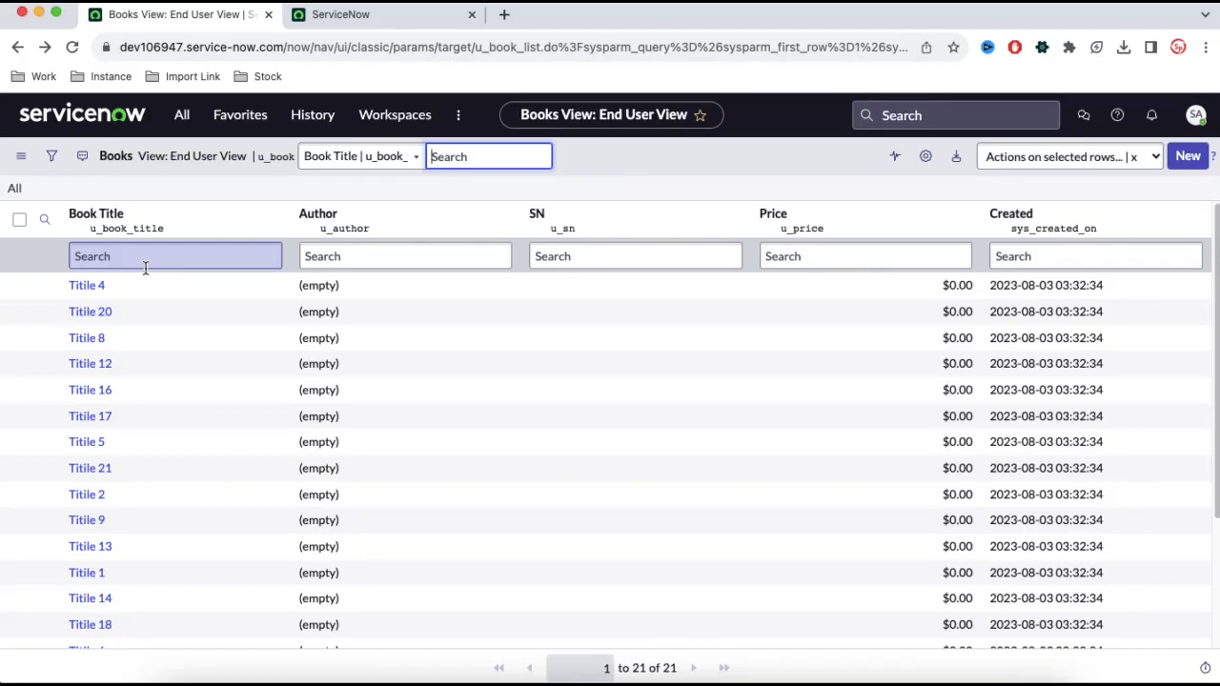
Switch to the CotEditor notes and add the line "XML Data - sys_id" below u_book, separated by a blank line
{"action": "left_click", "coordinate": [250, 675]}
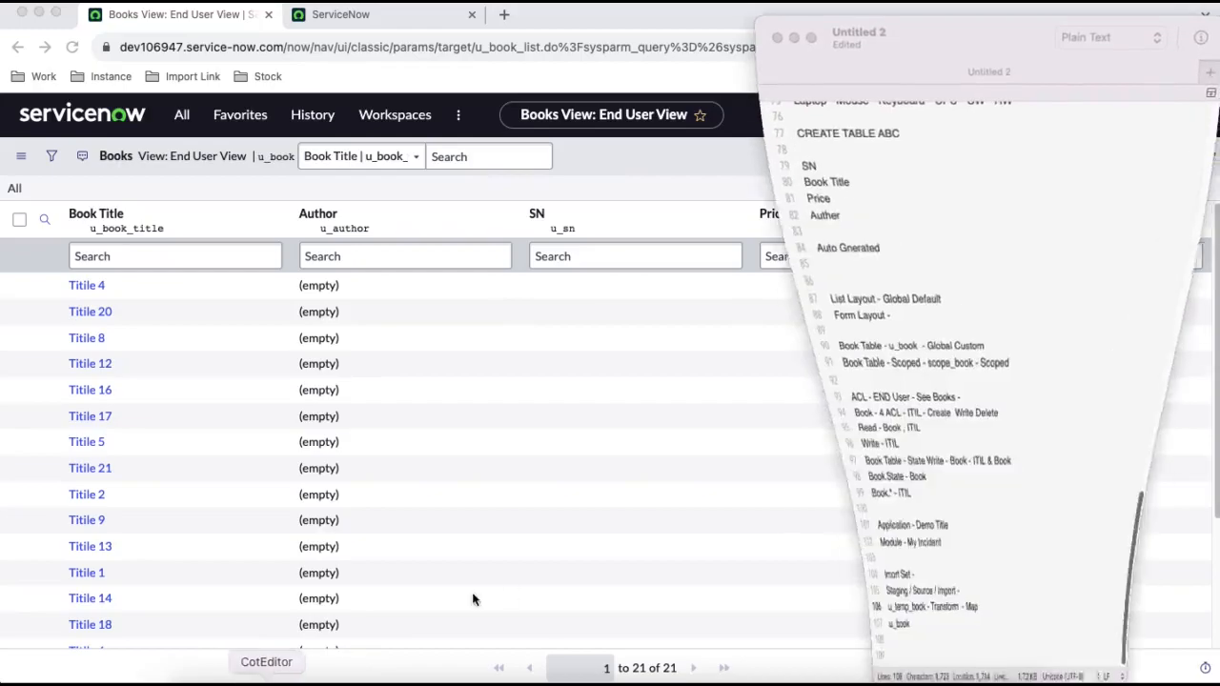
{"action": "left_click", "coordinate": [860, 631]}
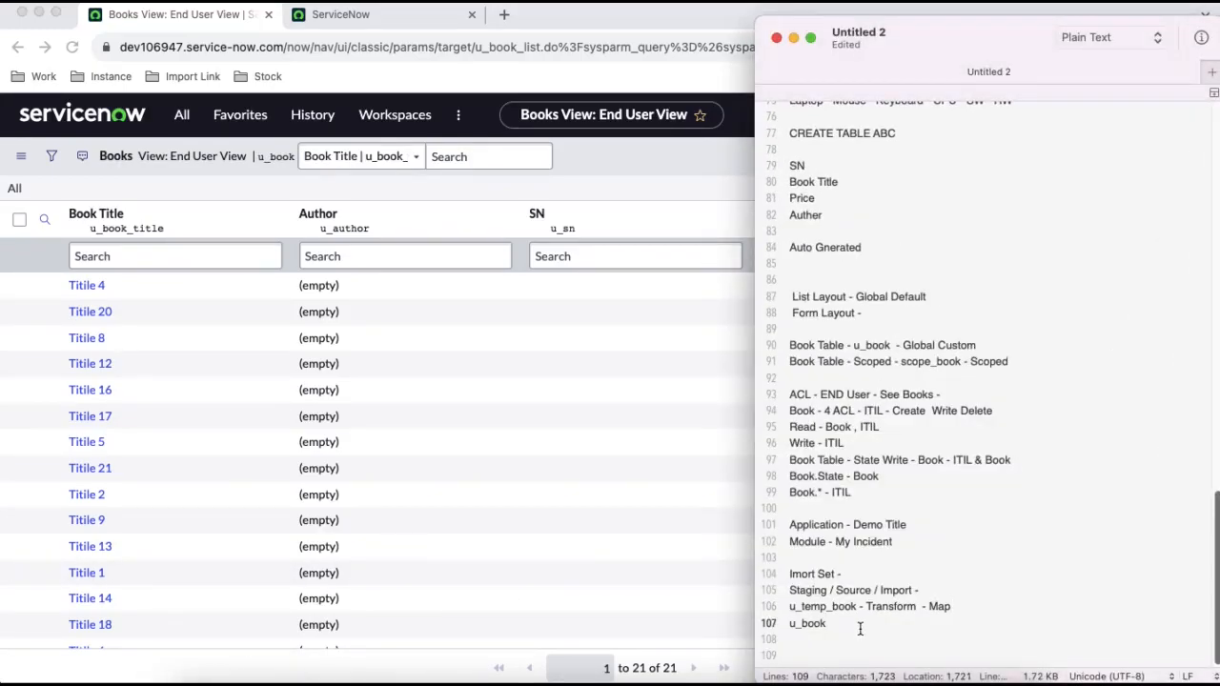
{"action": "key", "text": "Return"}
{"action": "key", "text": "Return"}
{"action": "type", "text": "XML Data -"}
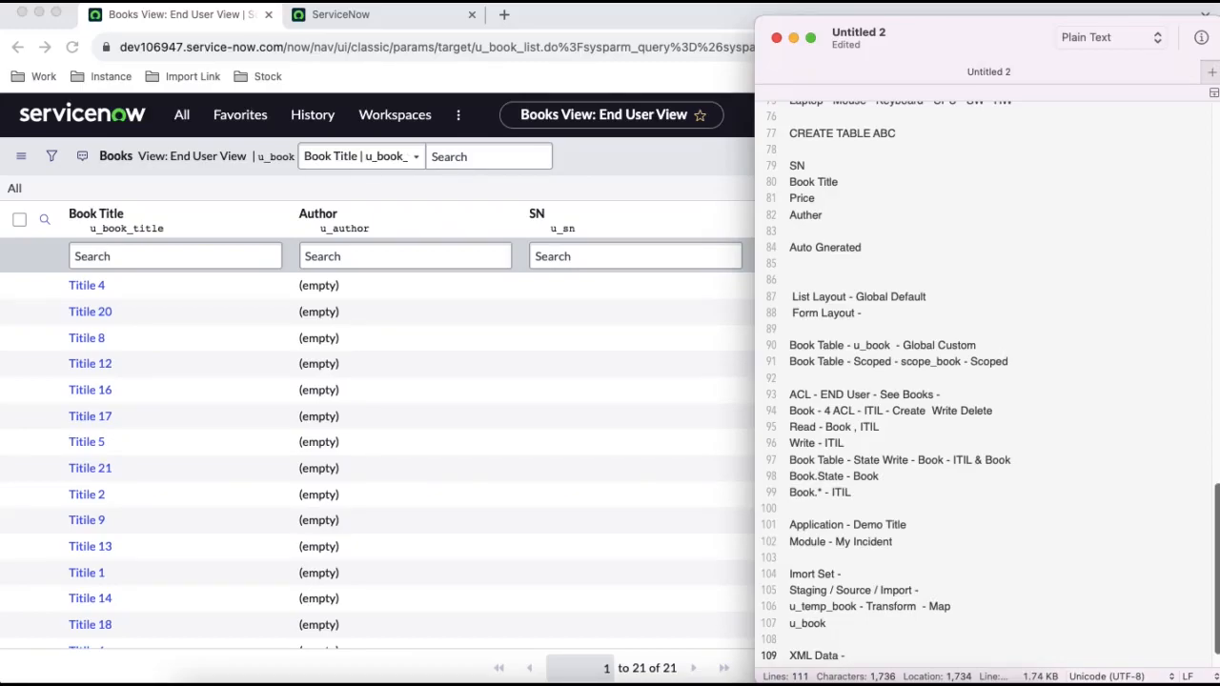
{"action": "type", "text": "sys"}
{"action": "key", "text": "BackSpace"}
{"action": "key", "text": "BackSpace"}
{"action": "type", "text": "ys_id"}
{"action": "scroll", "coordinate": [956, 530], "scroll_direction": "down", "scroll_amount": 1}
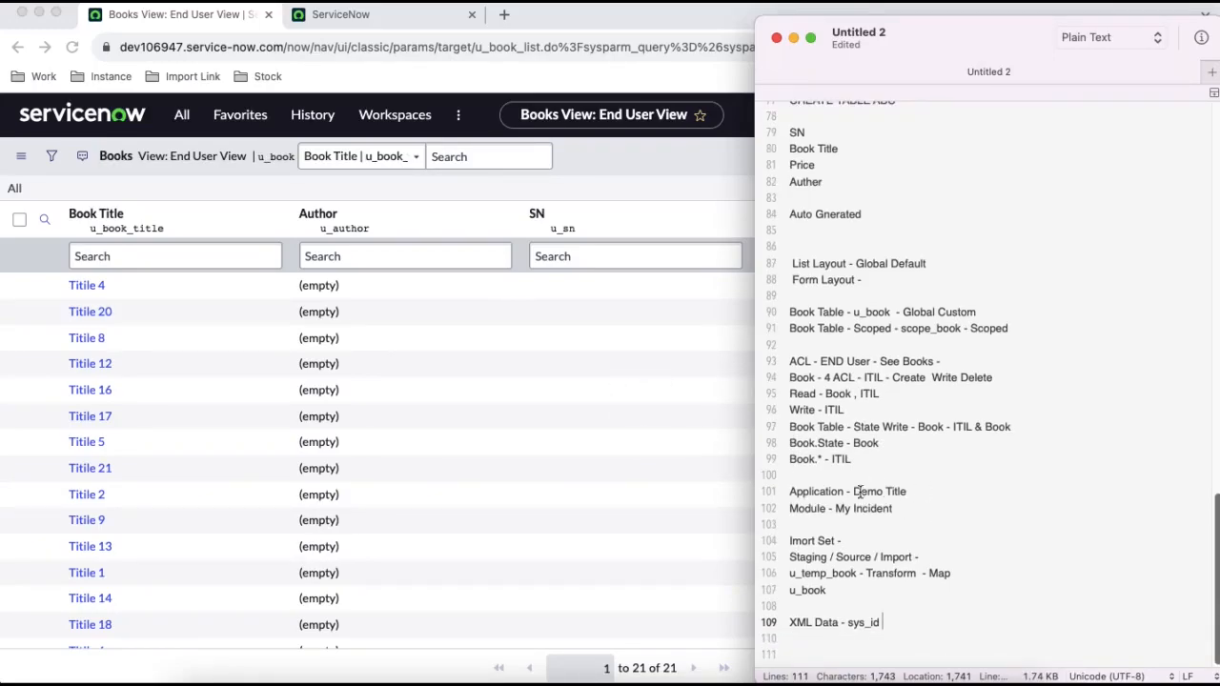
Return to the browser, open the Titile 4 book in a separate tab, close the finished transform tab, and export this record as XML
{"action": "left_click", "coordinate": [648, 204]}
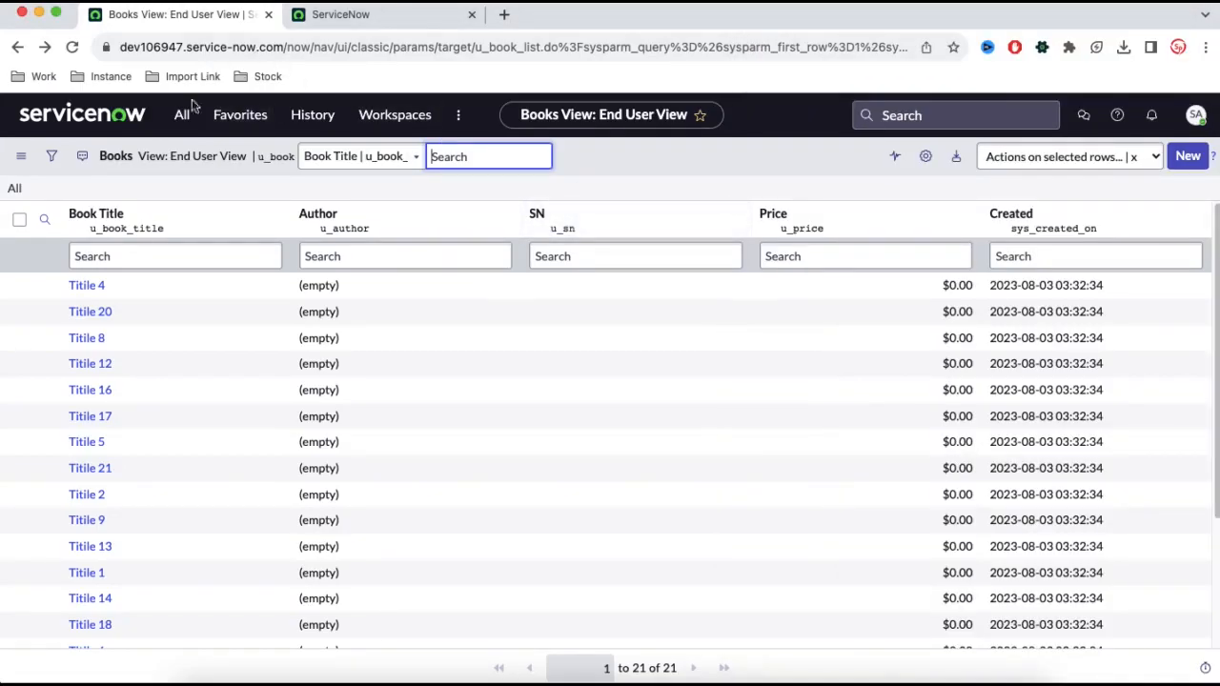
{"action": "left_click", "coordinate": [95, 285], "text": "super"}
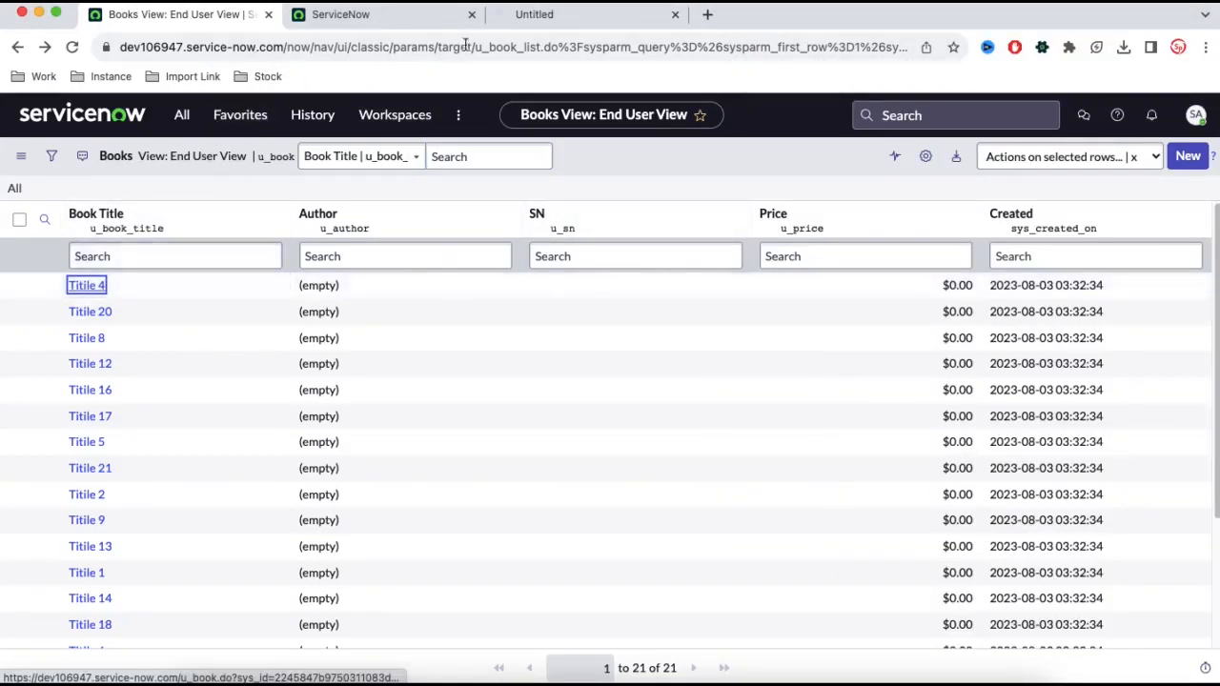
{"action": "left_click", "coordinate": [507, 19]}
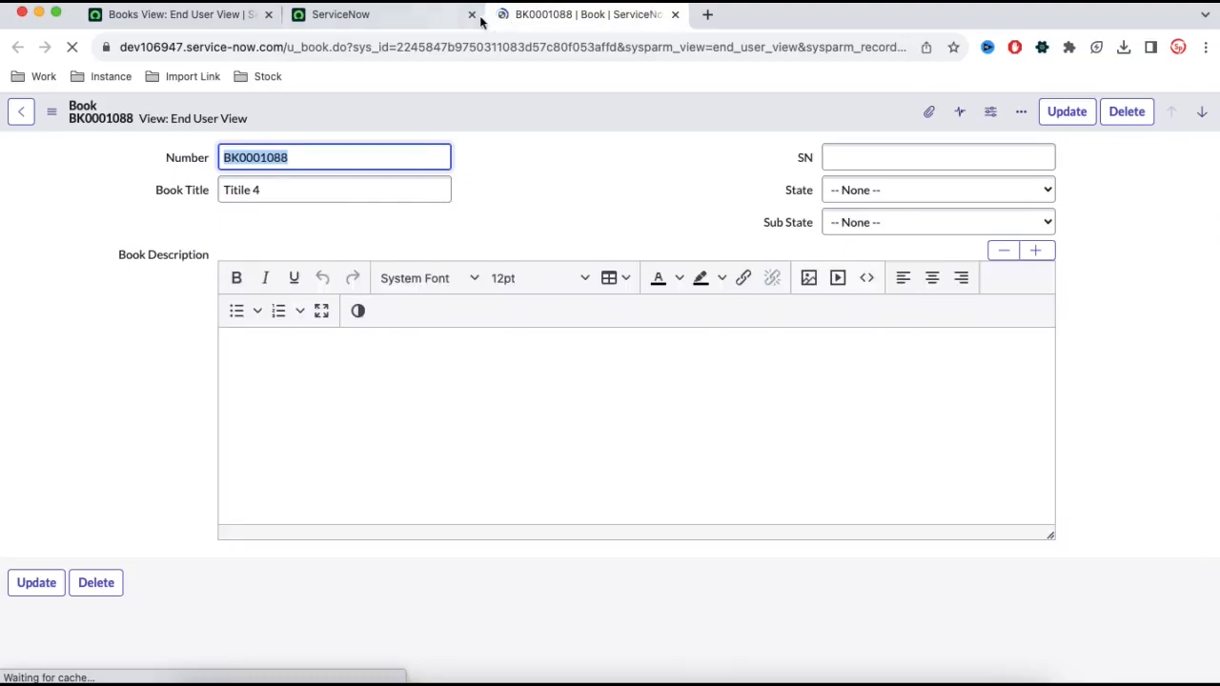
{"action": "left_click", "coordinate": [471, 15]}
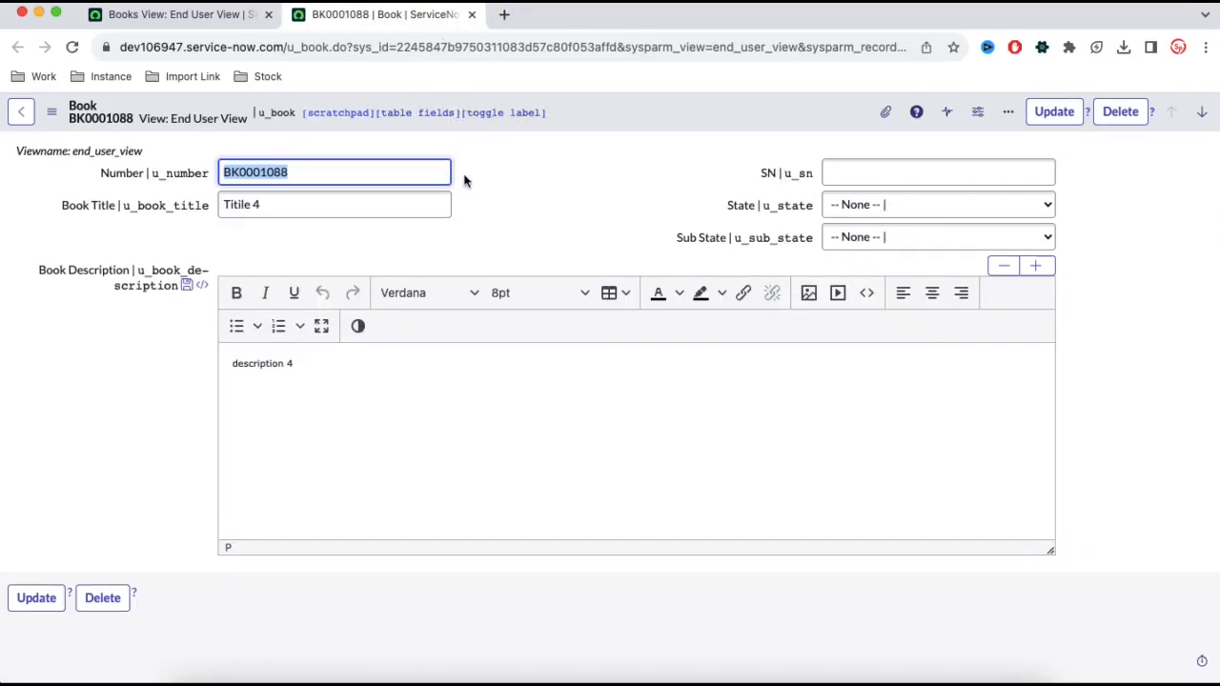
{"action": "right_click", "coordinate": [611, 119]}
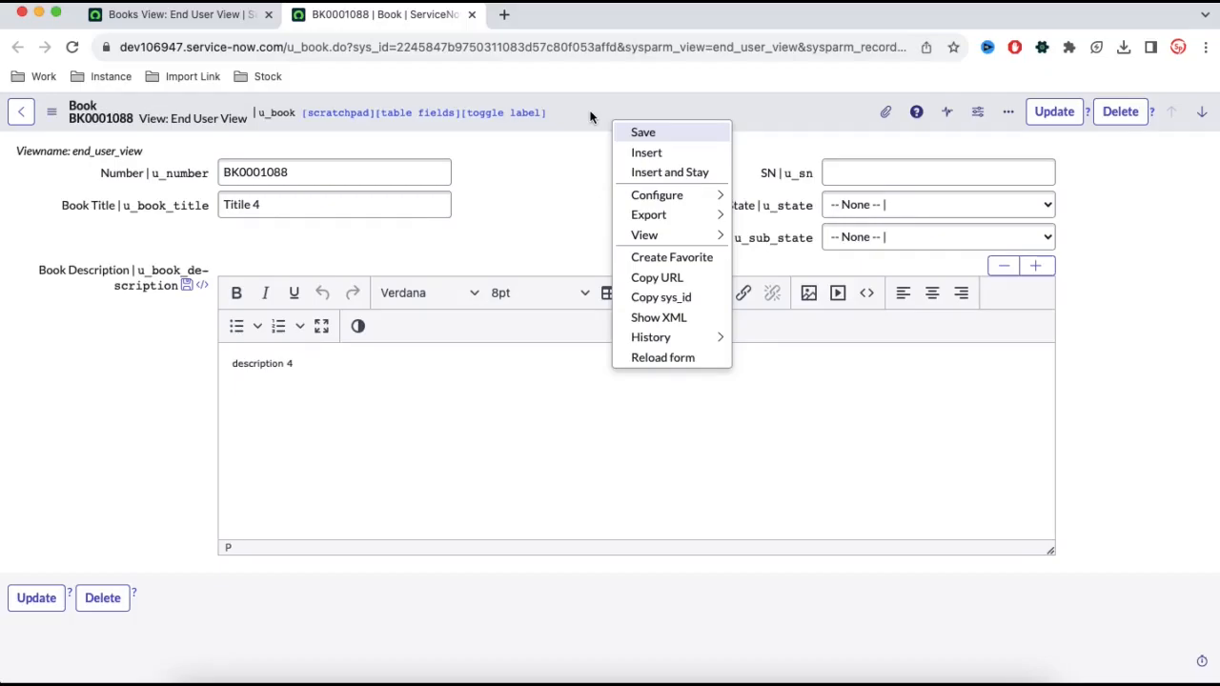
{"action": "mouse_move", "coordinate": [667, 215]}
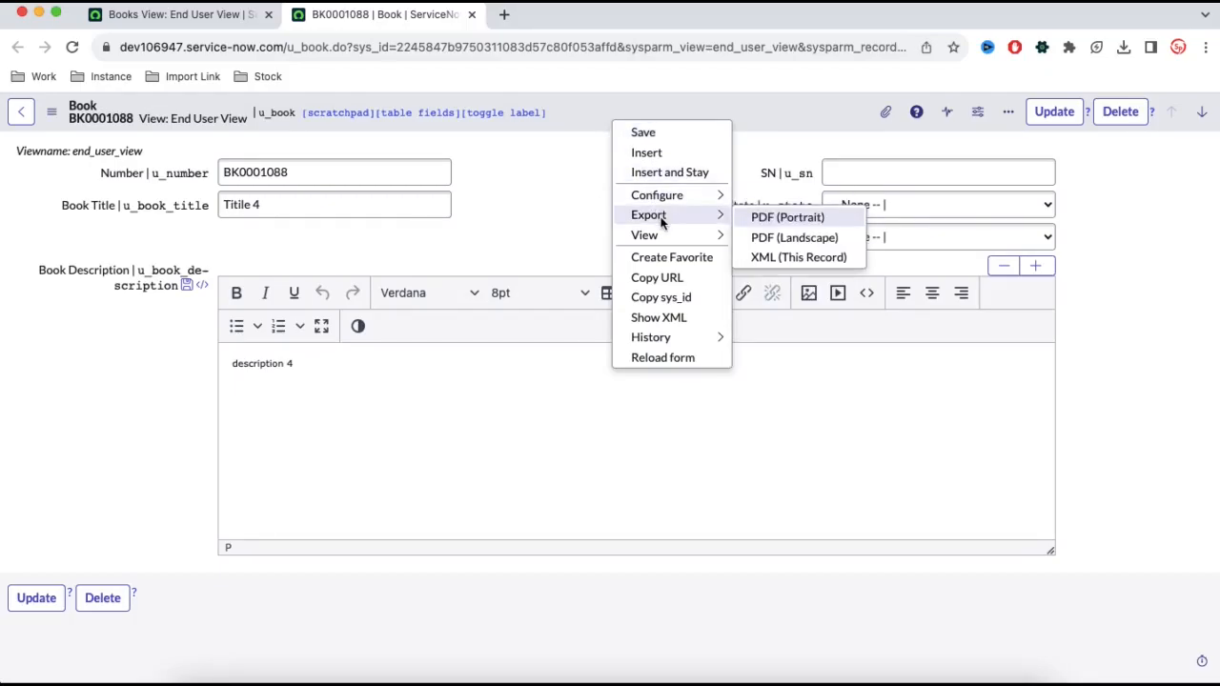
{"action": "left_click", "coordinate": [794, 257]}
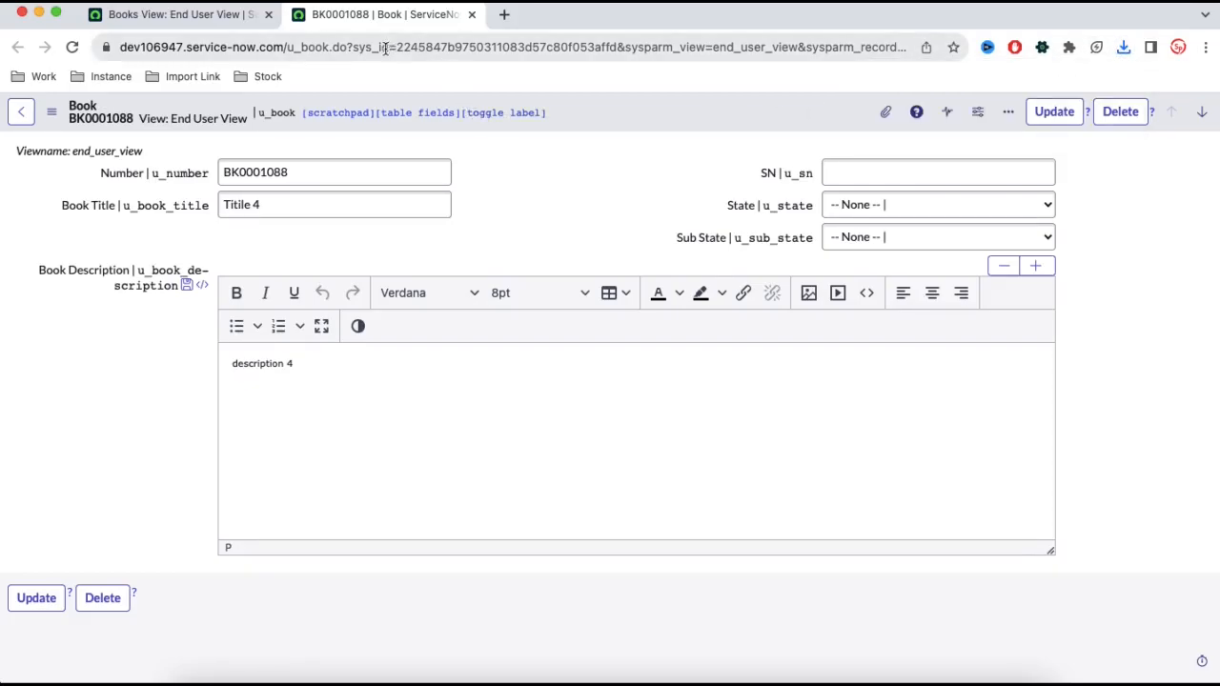
Highlight the sys_id in the Titile 4 record's URL and compare the record with the Books list
{"action": "left_click_drag", "start_coordinate": [399, 47], "coordinate": [617, 48]}
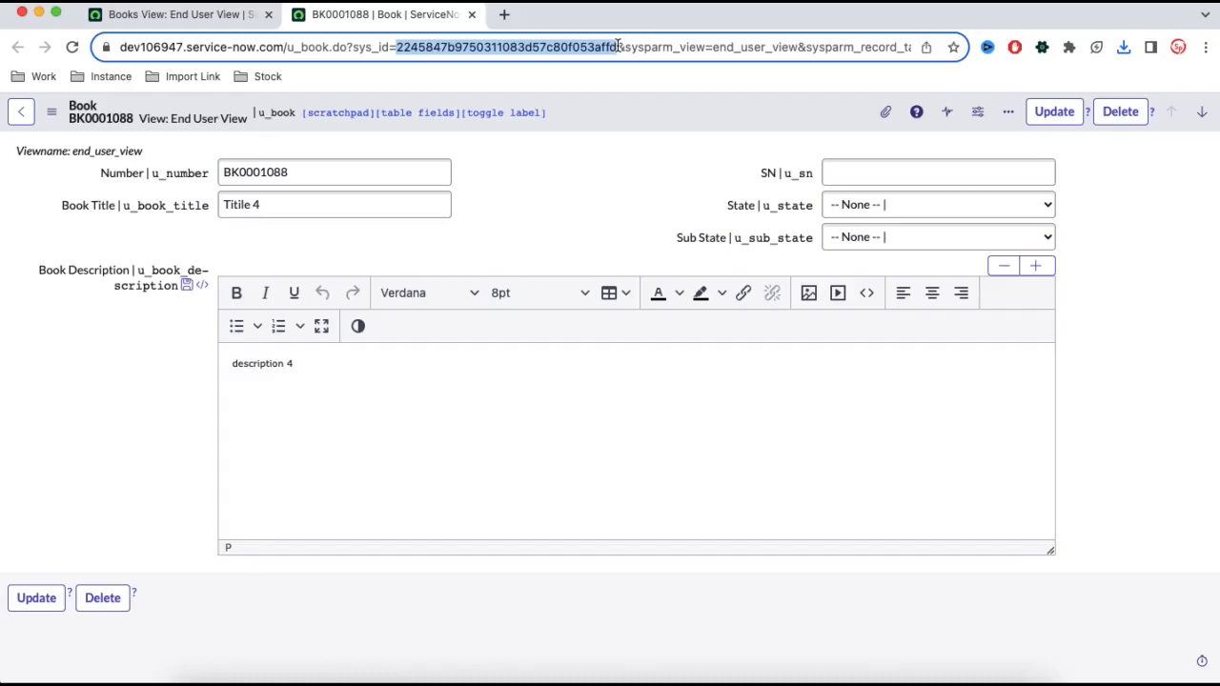
{"action": "left_click", "coordinate": [251, 22]}
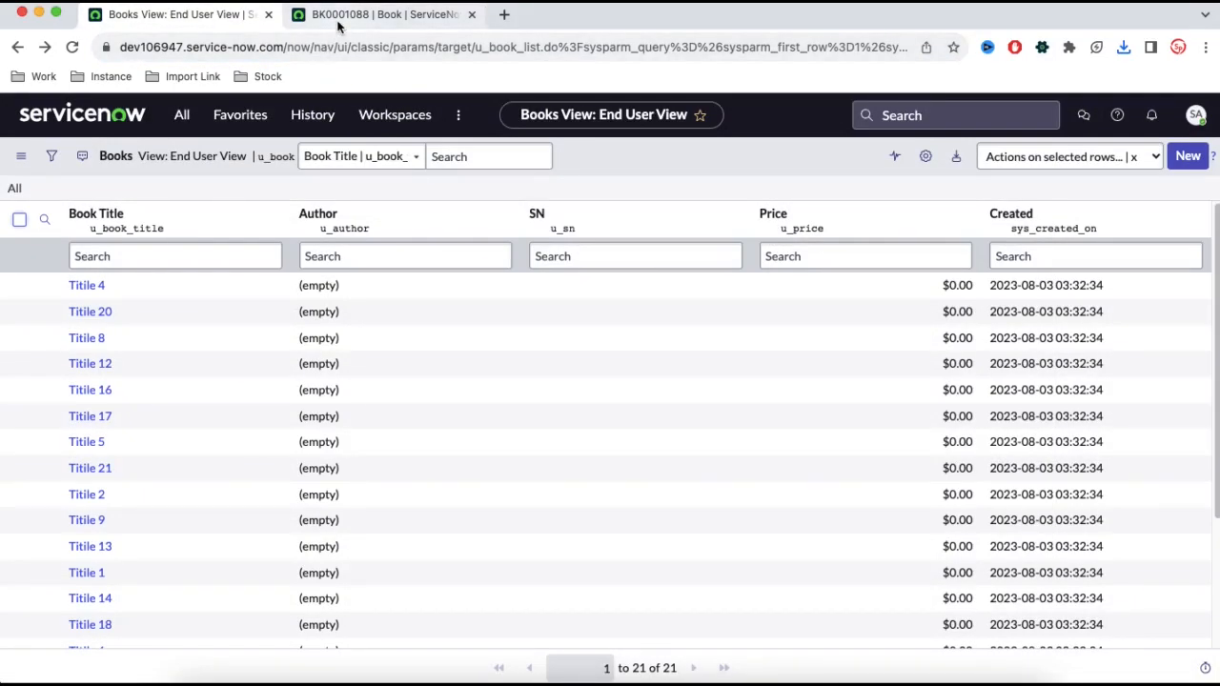
{"action": "left_click", "coordinate": [338, 21]}
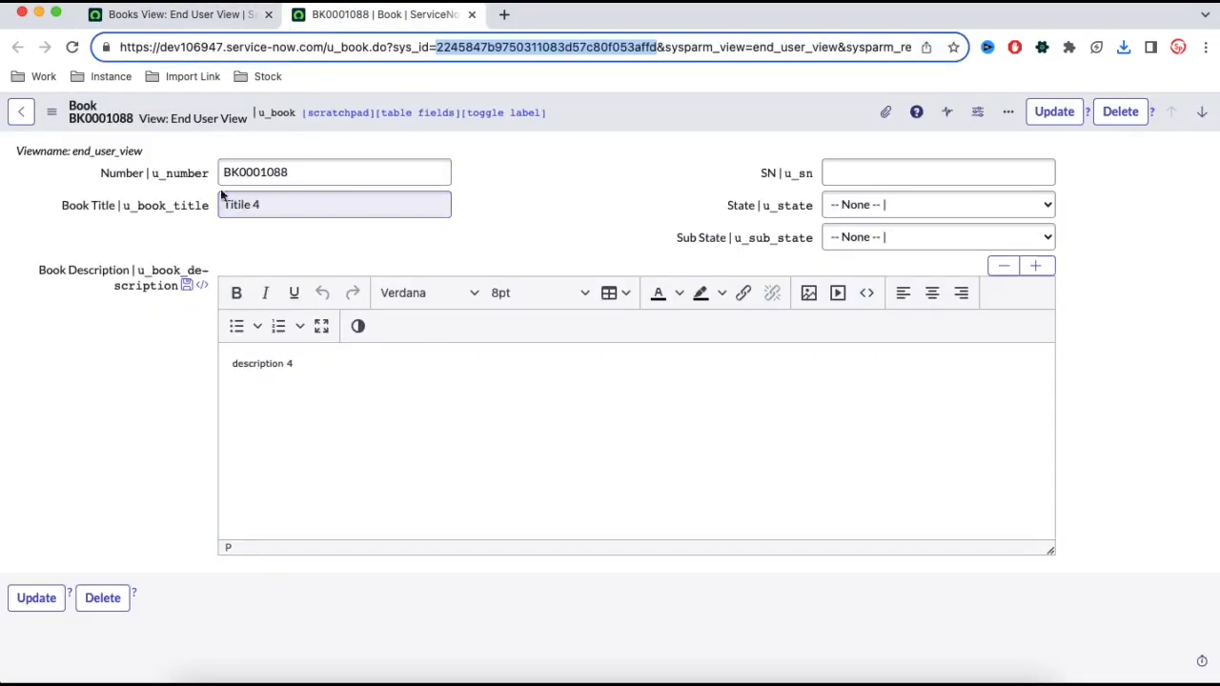
Delete the Titile 4 book record from the Books list
{"action": "left_click", "coordinate": [181, 17]}
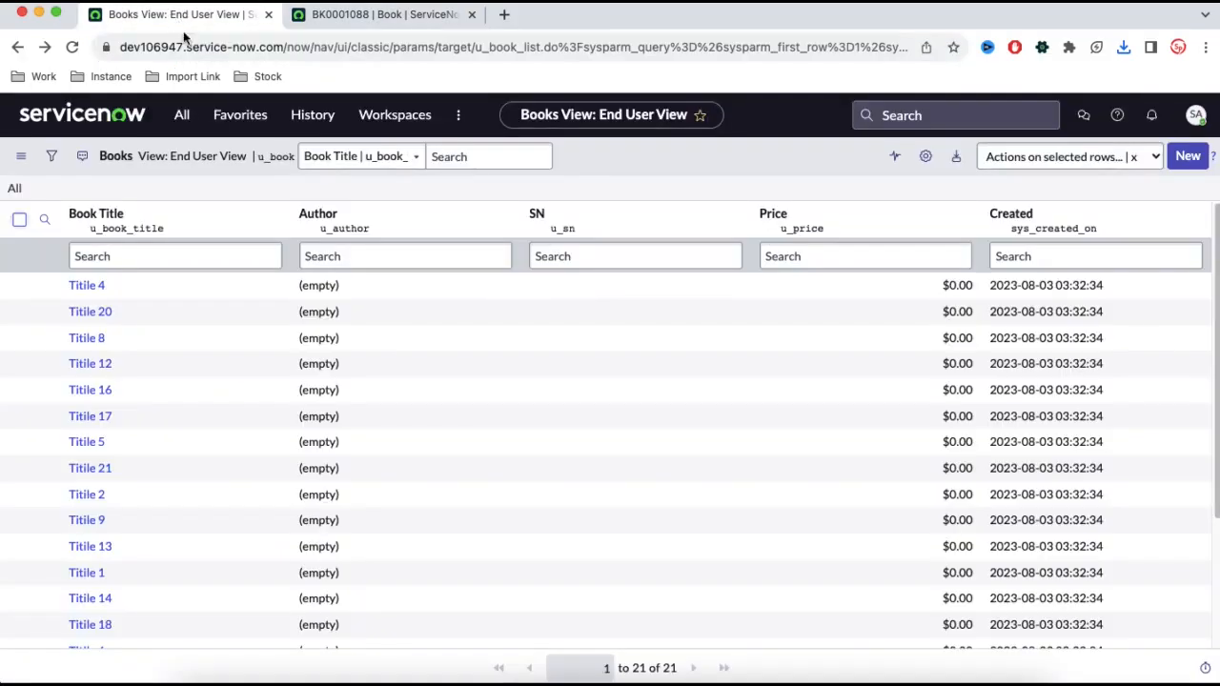
{"action": "left_click", "coordinate": [19, 286]}
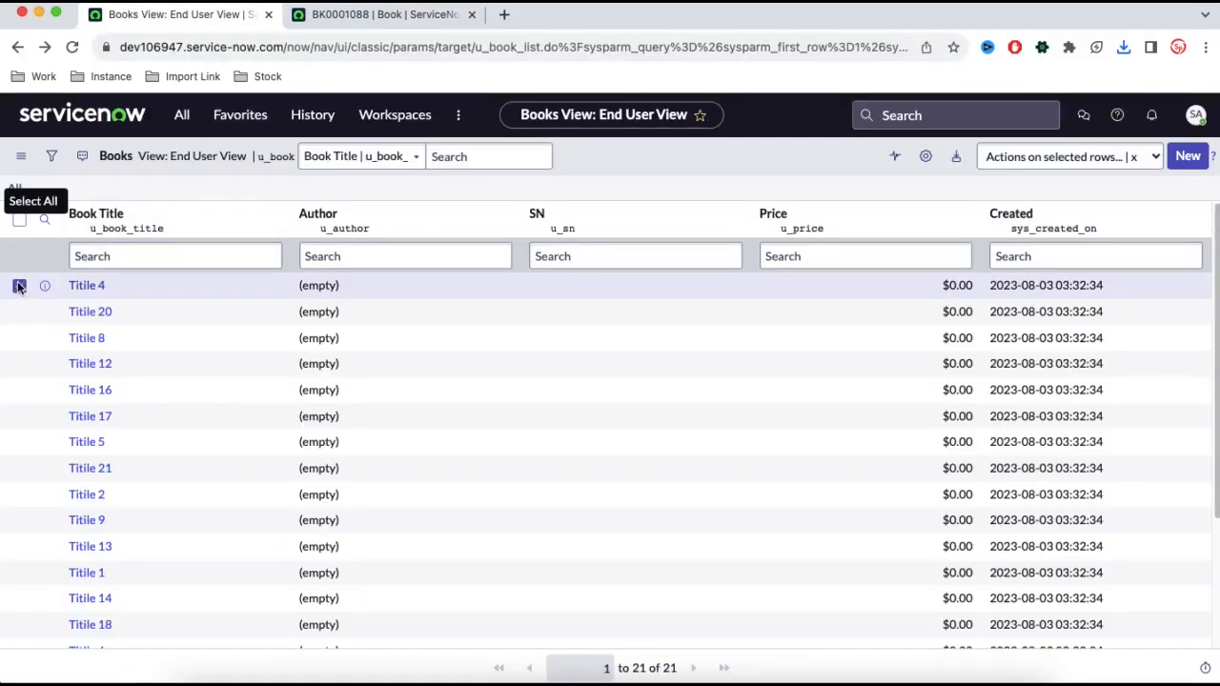
{"action": "left_click", "coordinate": [1030, 156]}
{"action": "left_click", "coordinate": [923, 178]}
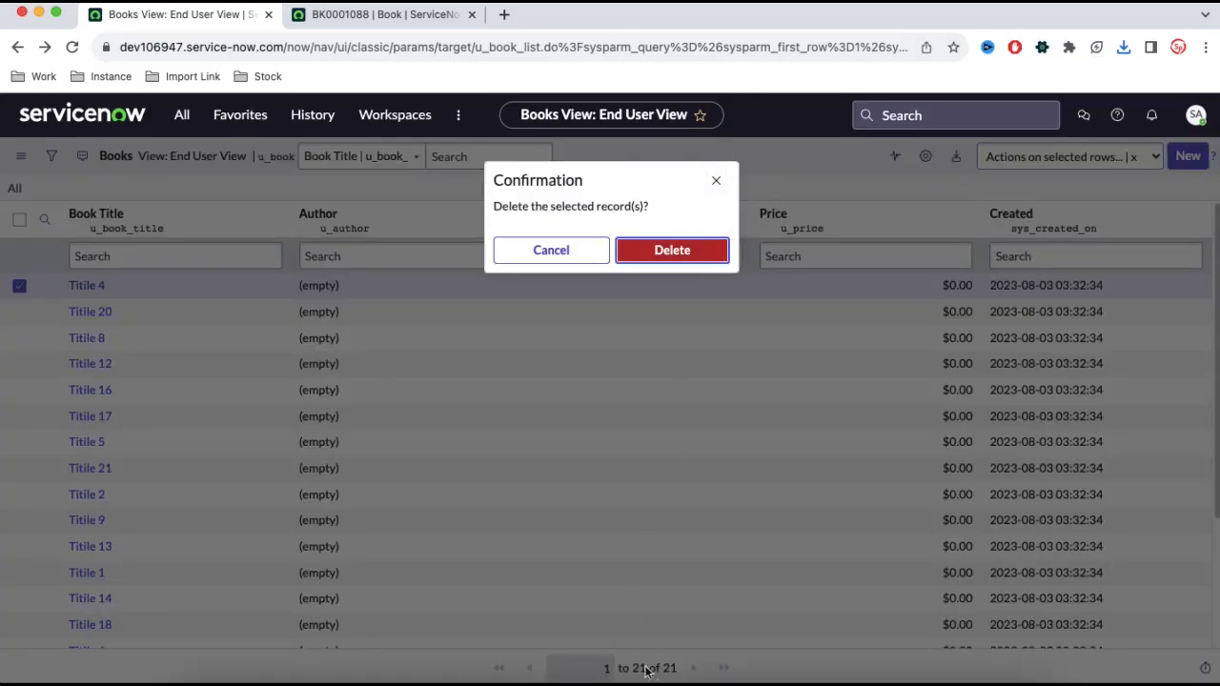
{"action": "key", "text": "Return"}
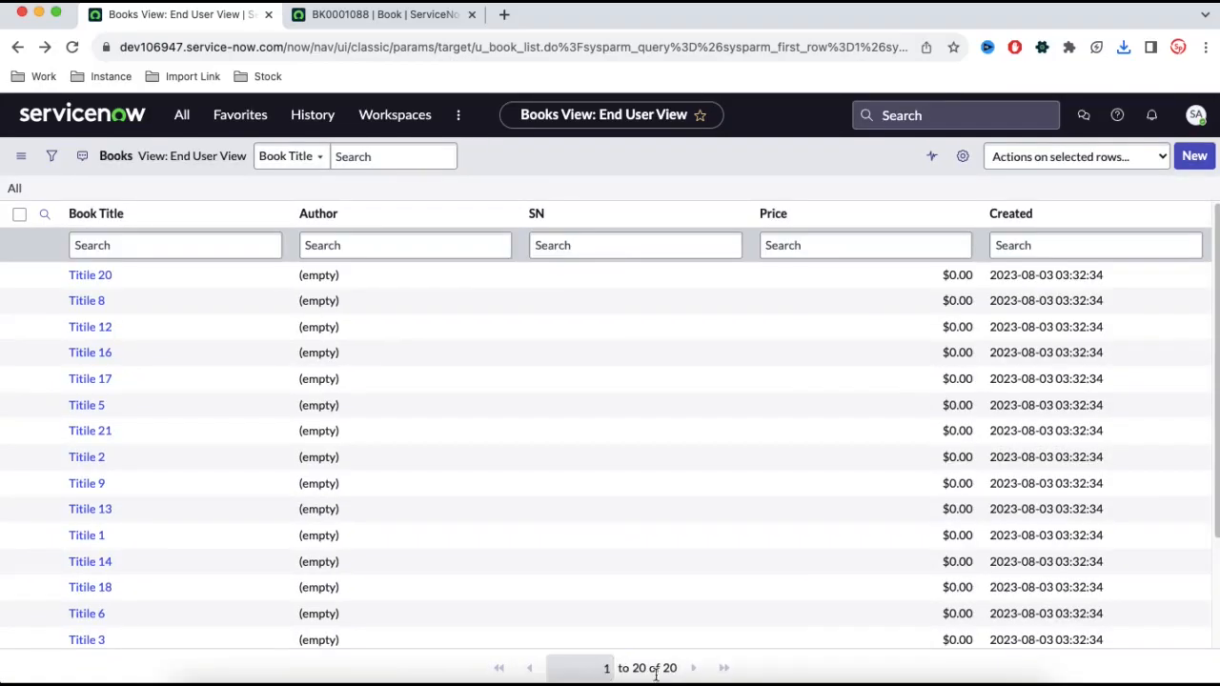
Duplicate the deleted Titile 4 record's browser tab and reload the original tab to check whether the record still exists
{"action": "left_click", "coordinate": [331, 14]}
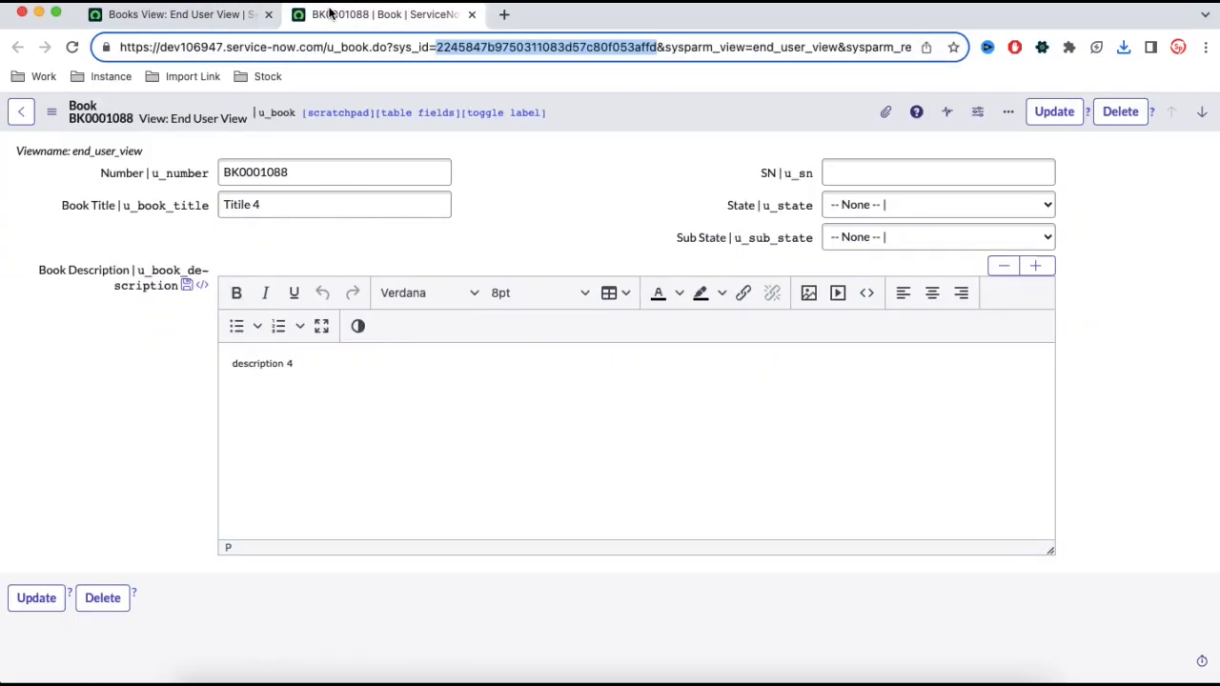
{"action": "right_click", "coordinate": [331, 12]}
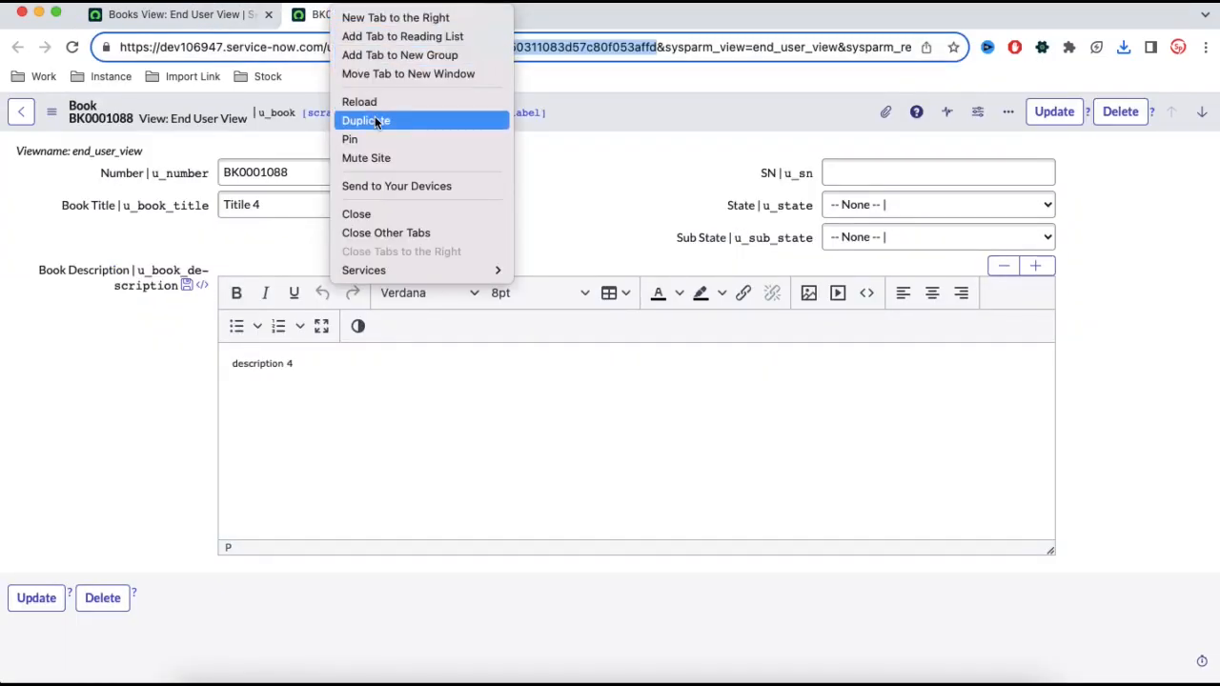
{"action": "left_click", "coordinate": [374, 120]}
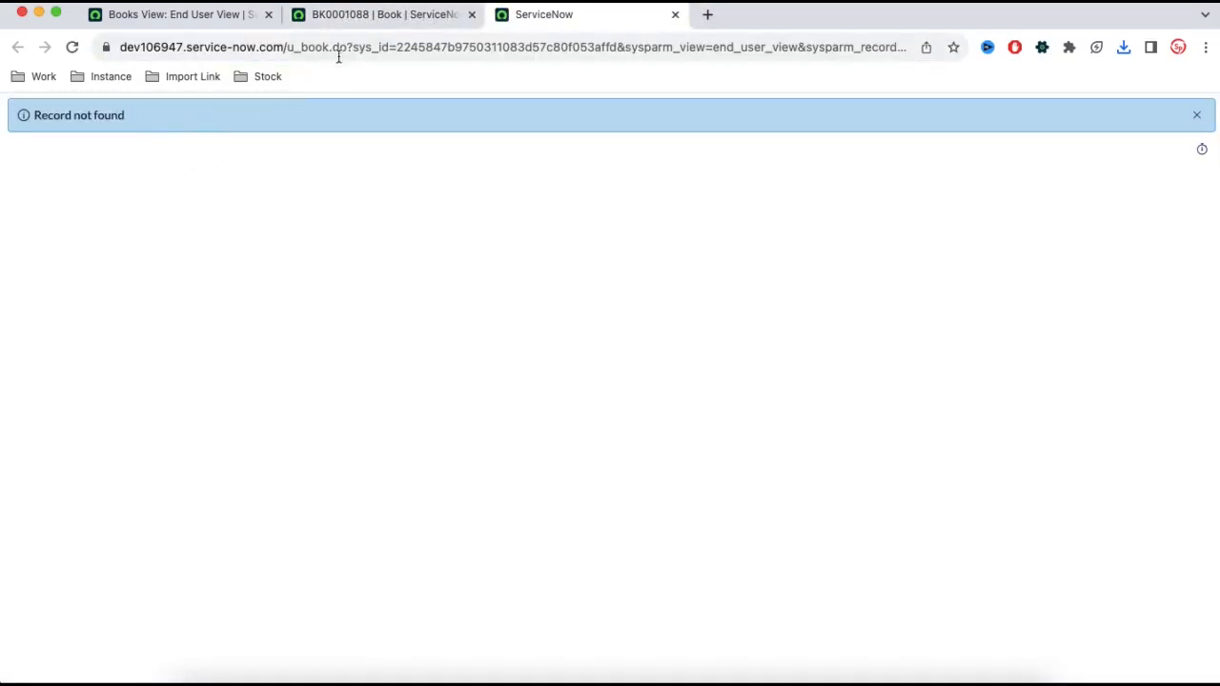
{"action": "left_click", "coordinate": [338, 15]}
{"action": "left_click", "coordinate": [70, 49]}
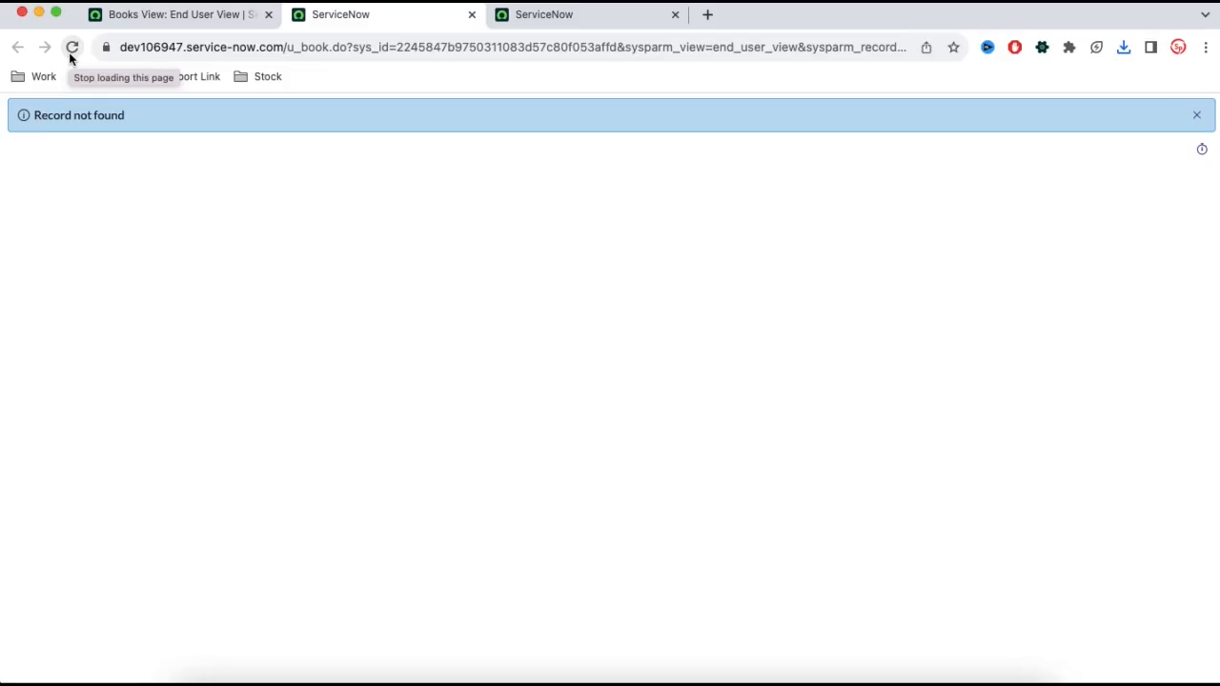
Import the exported Titile 4 XML file, u_book_2245...053affd (1).xml, into the Books list
{"action": "left_click", "coordinate": [219, 27]}
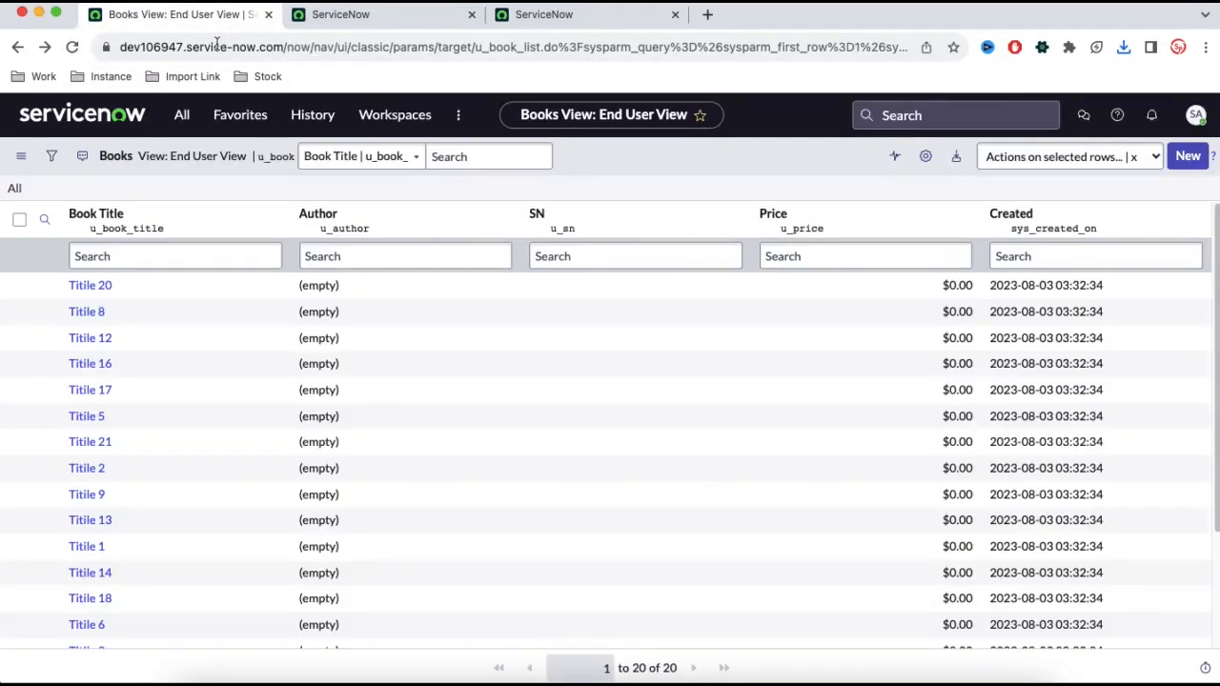
{"action": "right_click", "coordinate": [355, 227]}
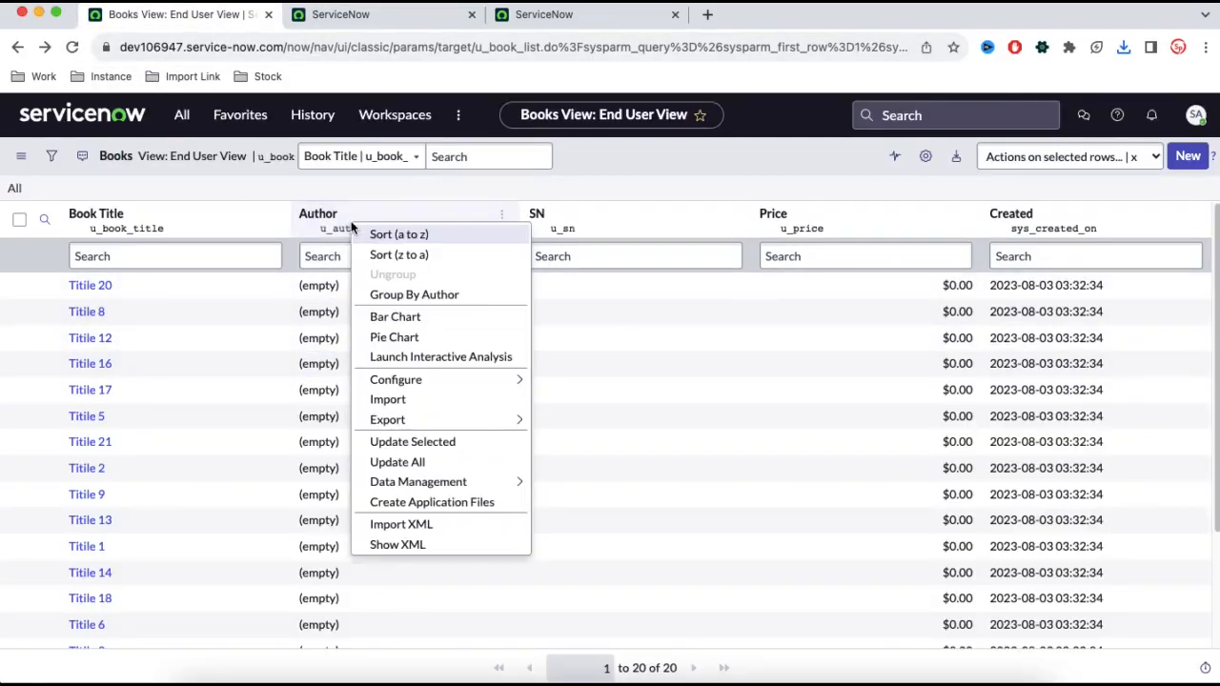
{"action": "left_click", "coordinate": [399, 535]}
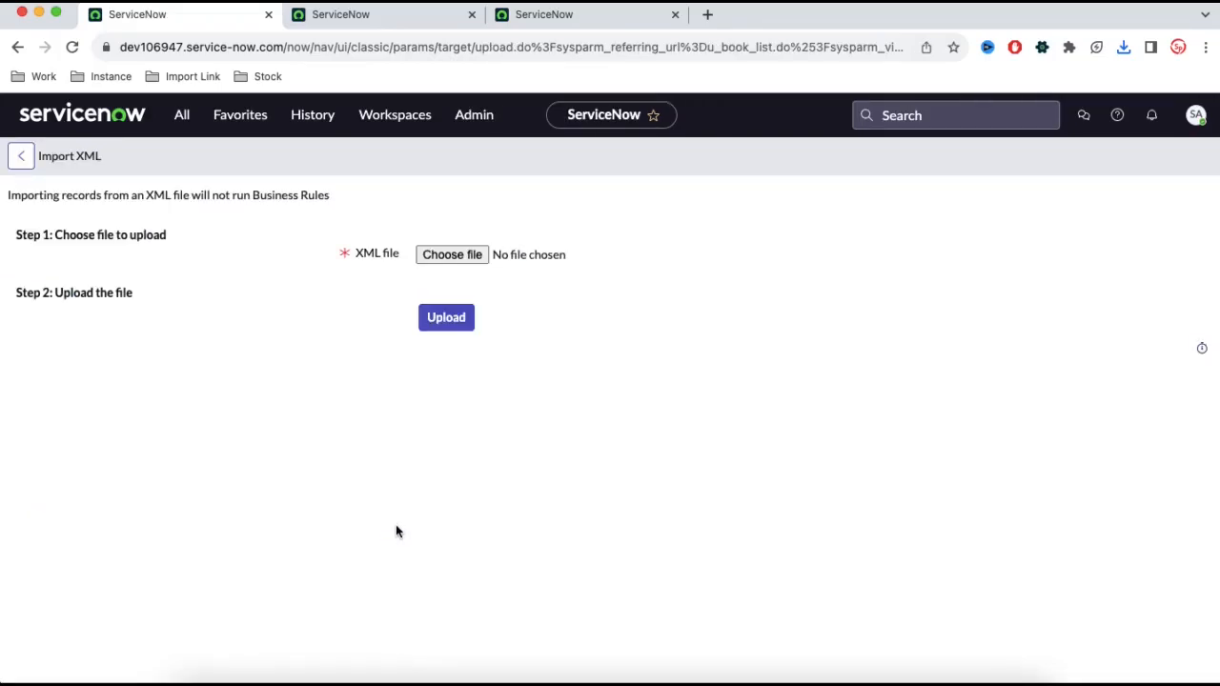
{"action": "left_click", "coordinate": [427, 257]}
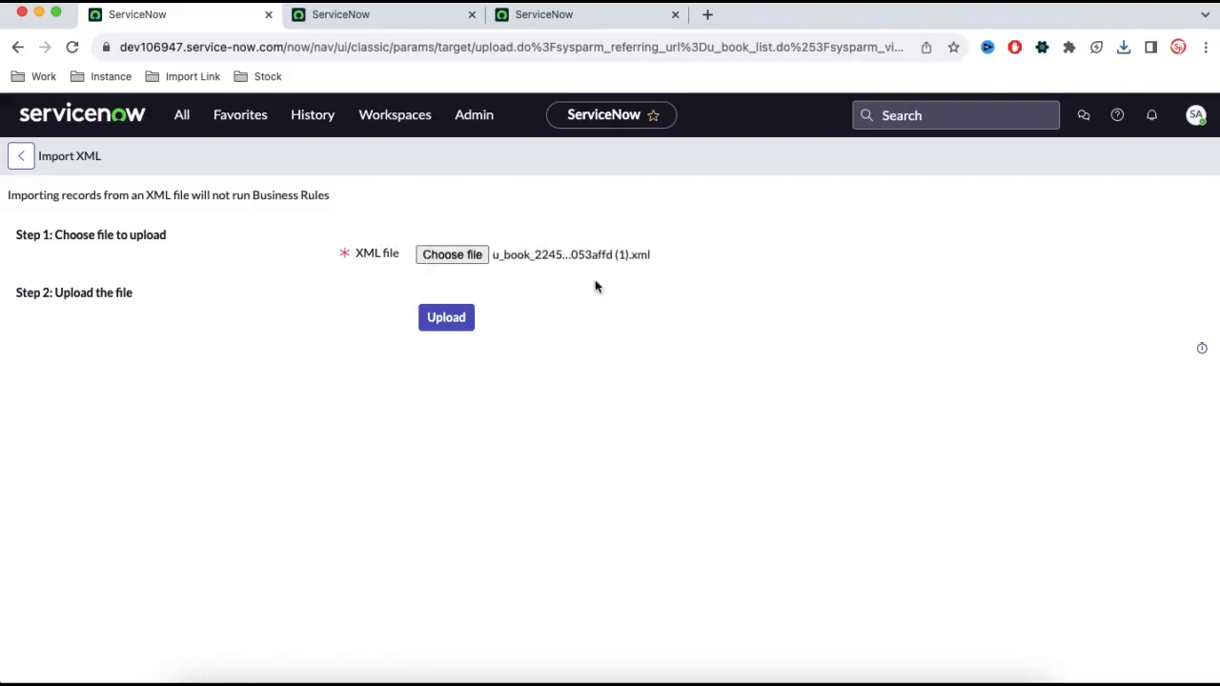
{"action": "left_click", "coordinate": [460, 321]}
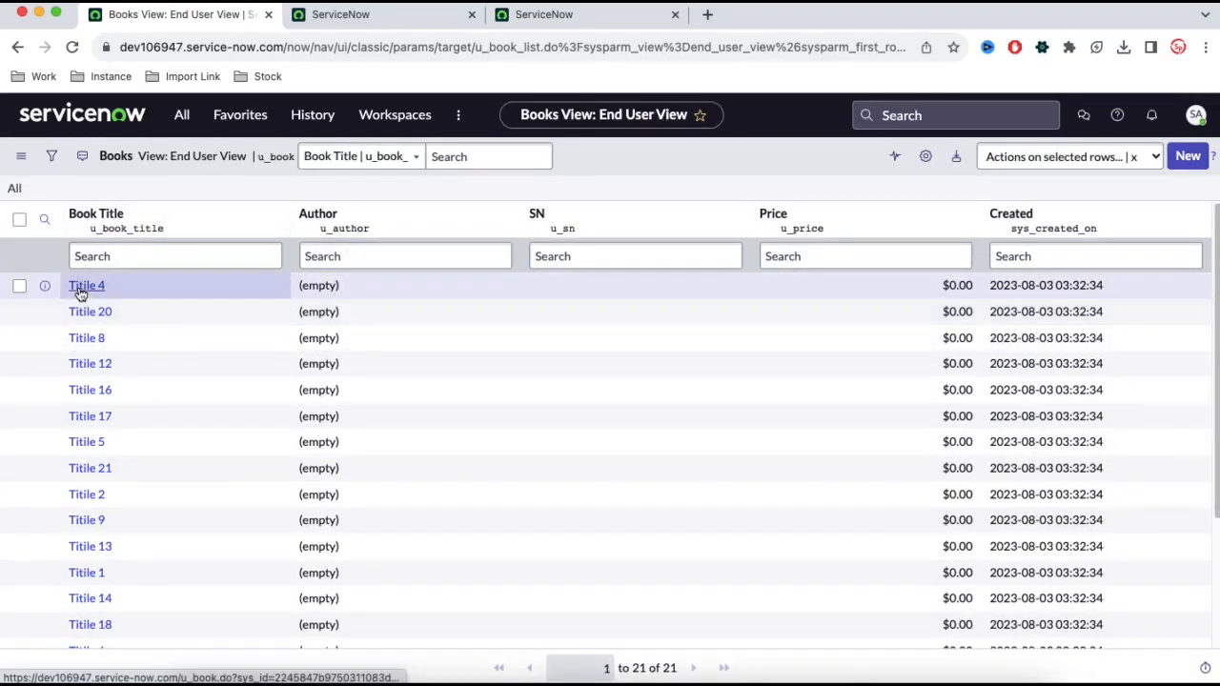
Reload the Titile 4 record page to check its restored data and sys_id, and return to the Books list
{"action": "left_click", "coordinate": [332, 18]}
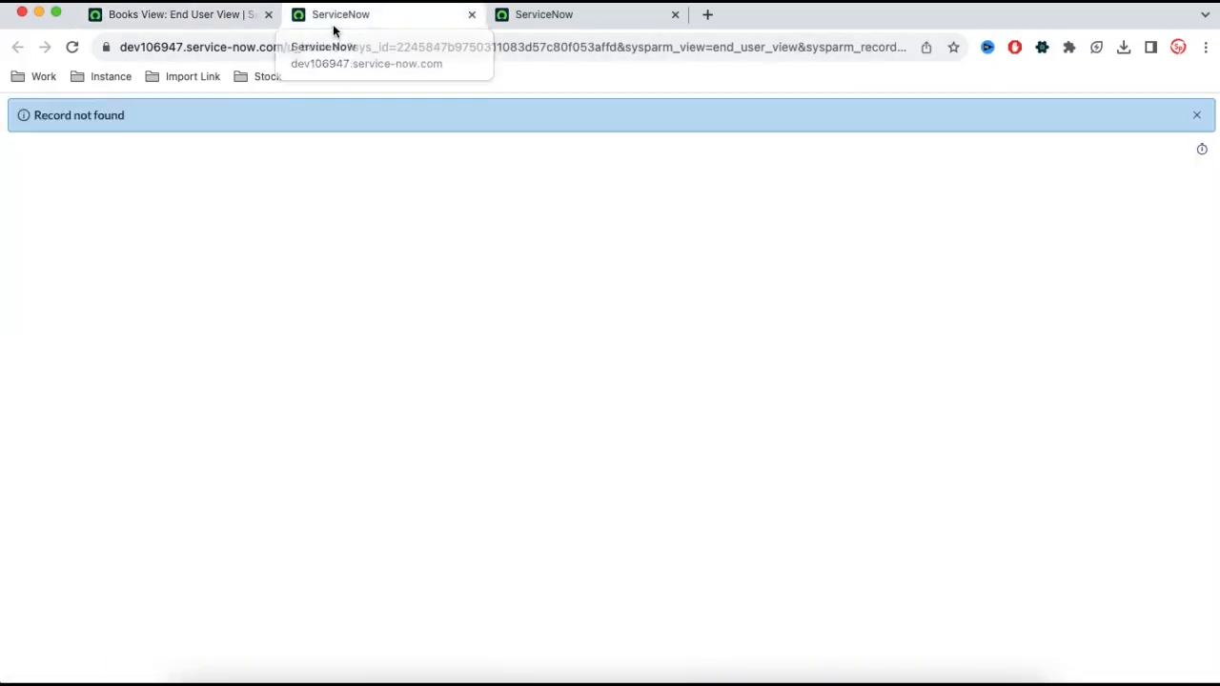
{"action": "left_click", "coordinate": [72, 47]}
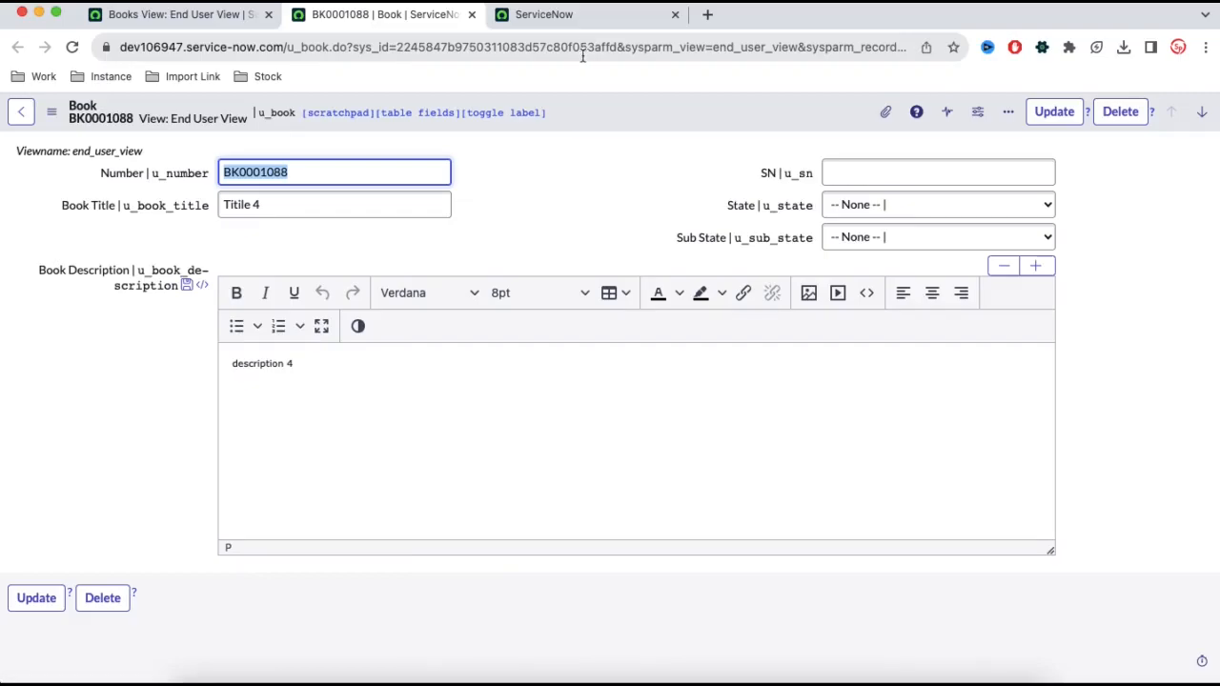
{"action": "left_click", "coordinate": [204, 23]}
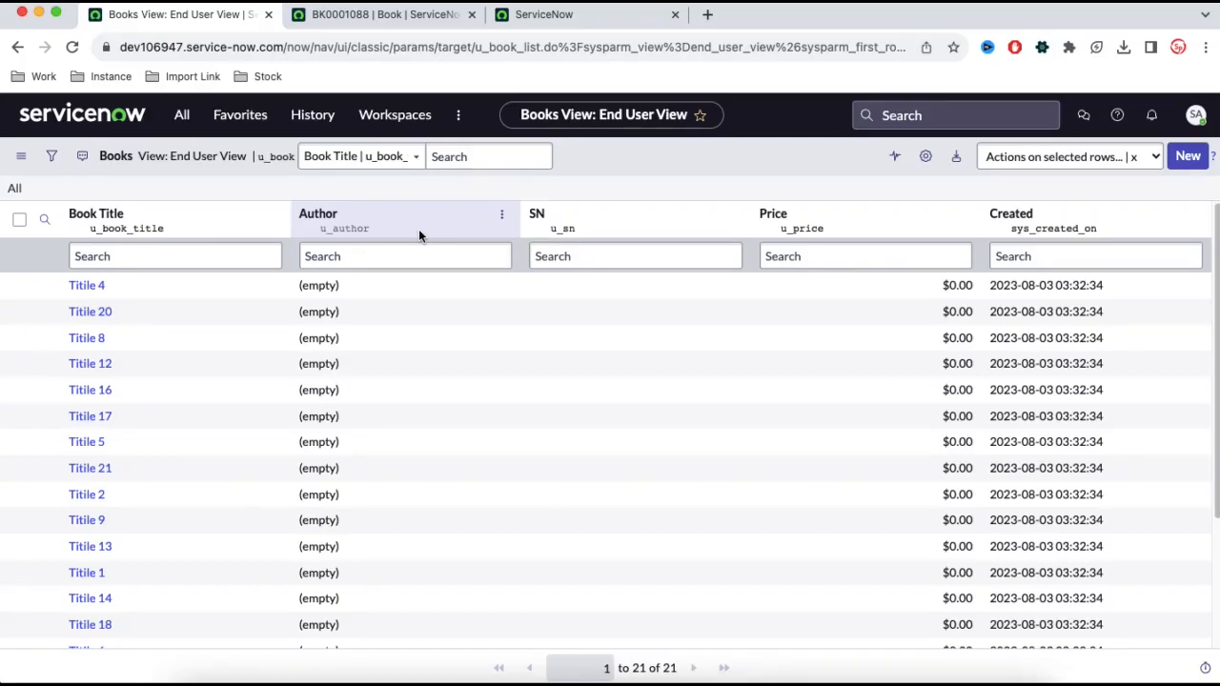
Switch to the CotEditor notes, append "Business Ru" to the "XML Data - sys_id -" line, and return to the browser
{"action": "left_click", "coordinate": [285, 678]}
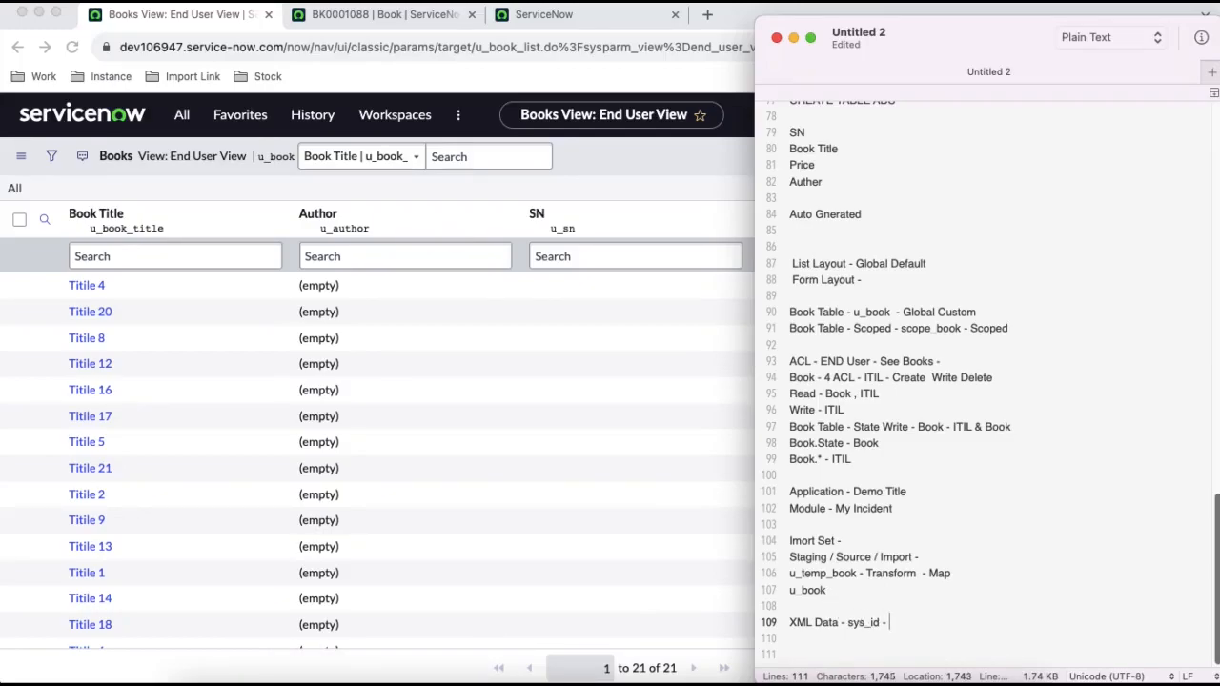
{"action": "type", "text": "Business Ru"}
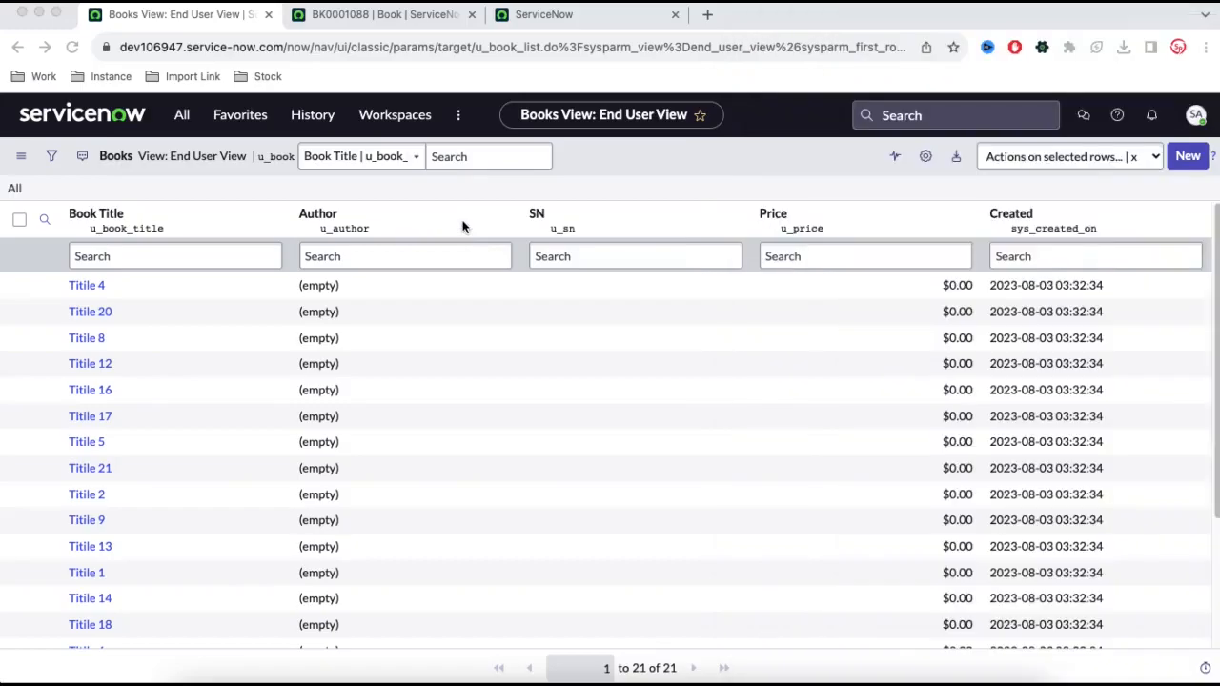
{"action": "left_click", "coordinate": [463, 234]}
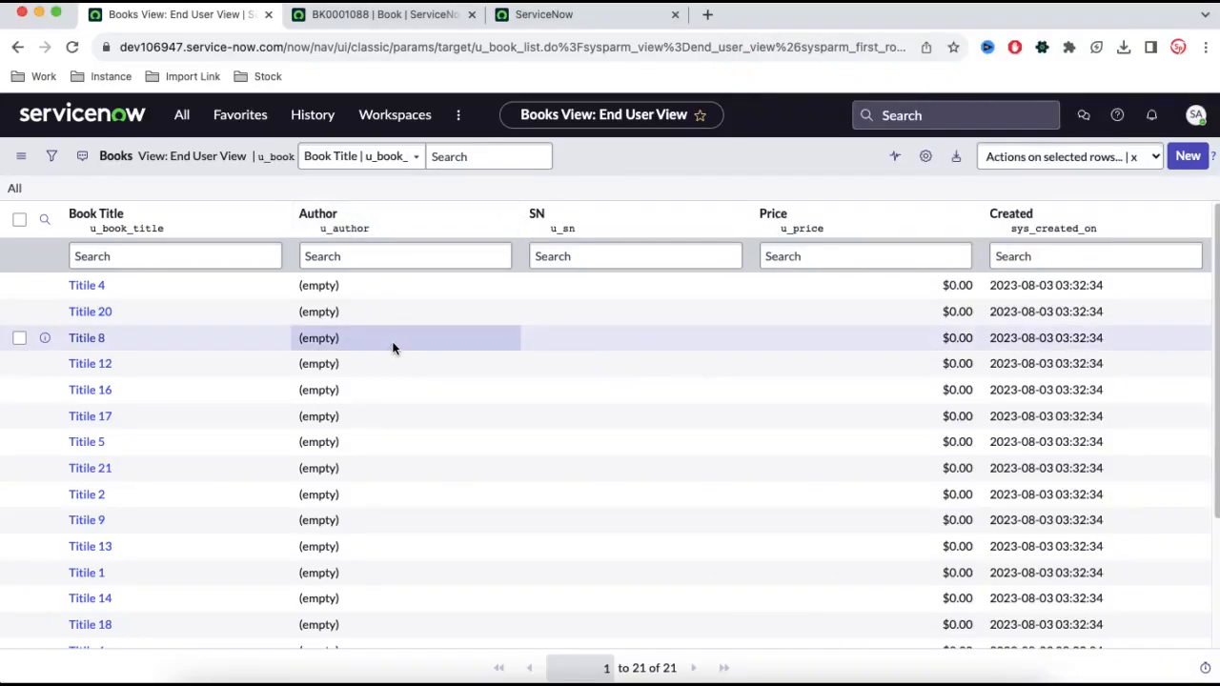
{"action": "scroll", "coordinate": [390, 337], "scroll_direction": "down", "scroll_amount": 3}
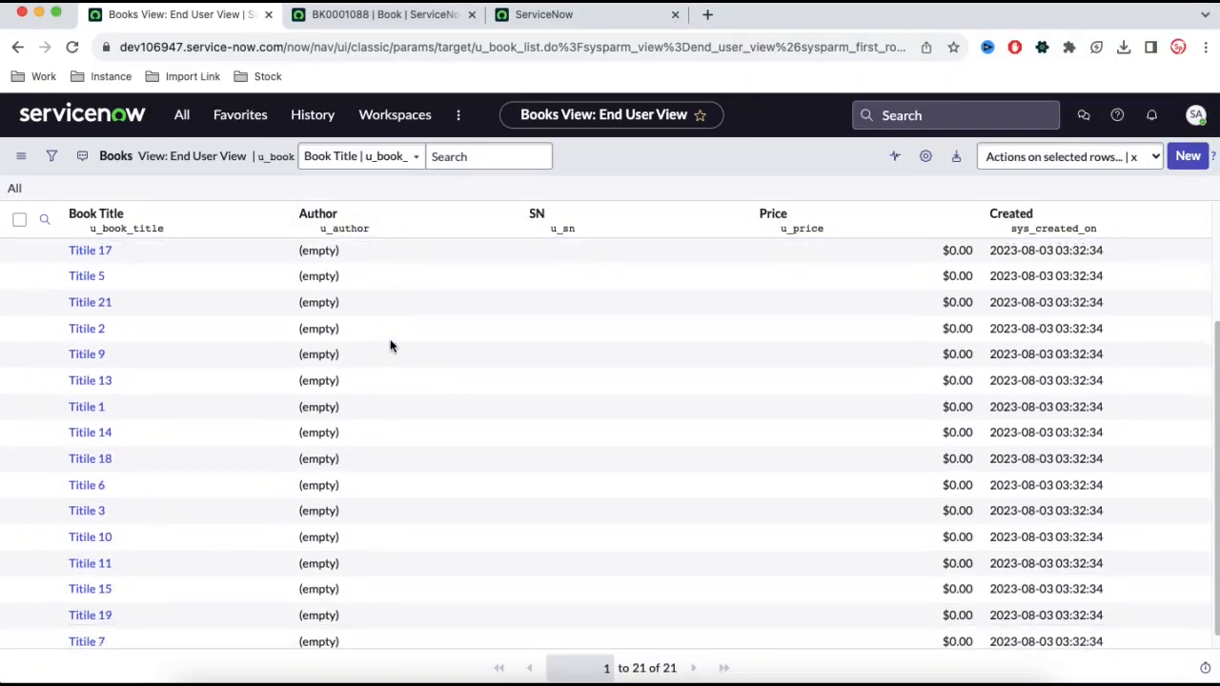
{"action": "scroll", "coordinate": [390, 338], "scroll_direction": "up", "scroll_amount": 3}
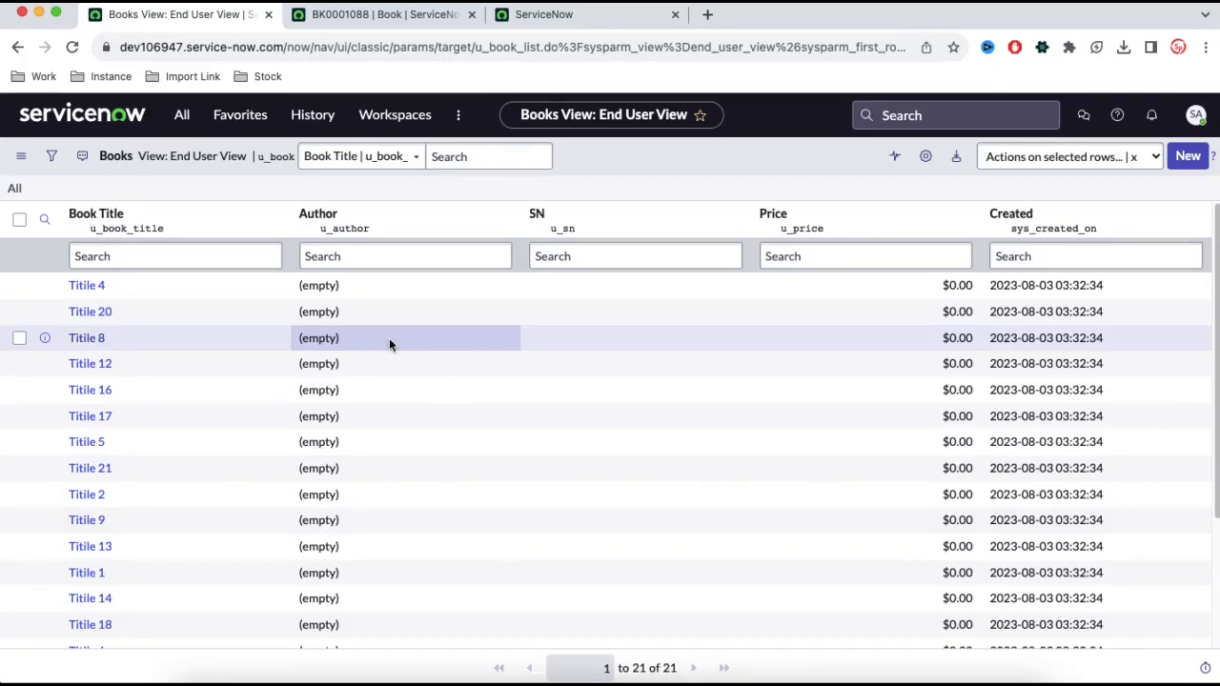
{"action": "right_click", "coordinate": [358, 228]}
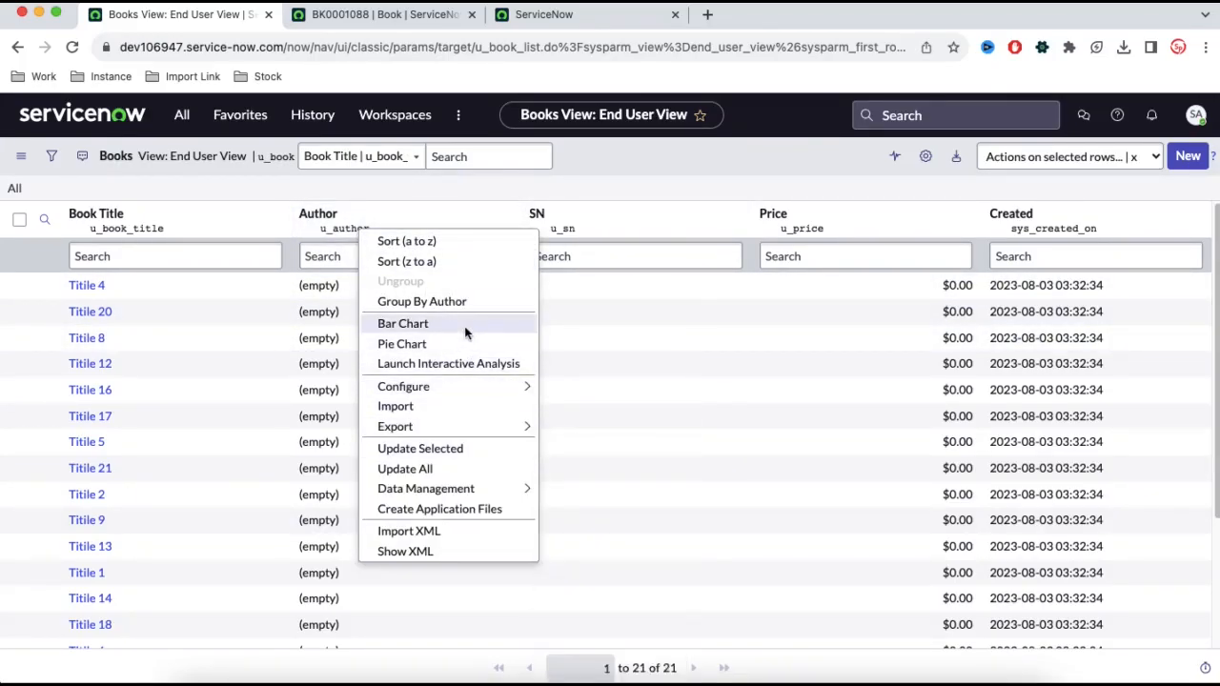
{"action": "left_click", "coordinate": [391, 14]}
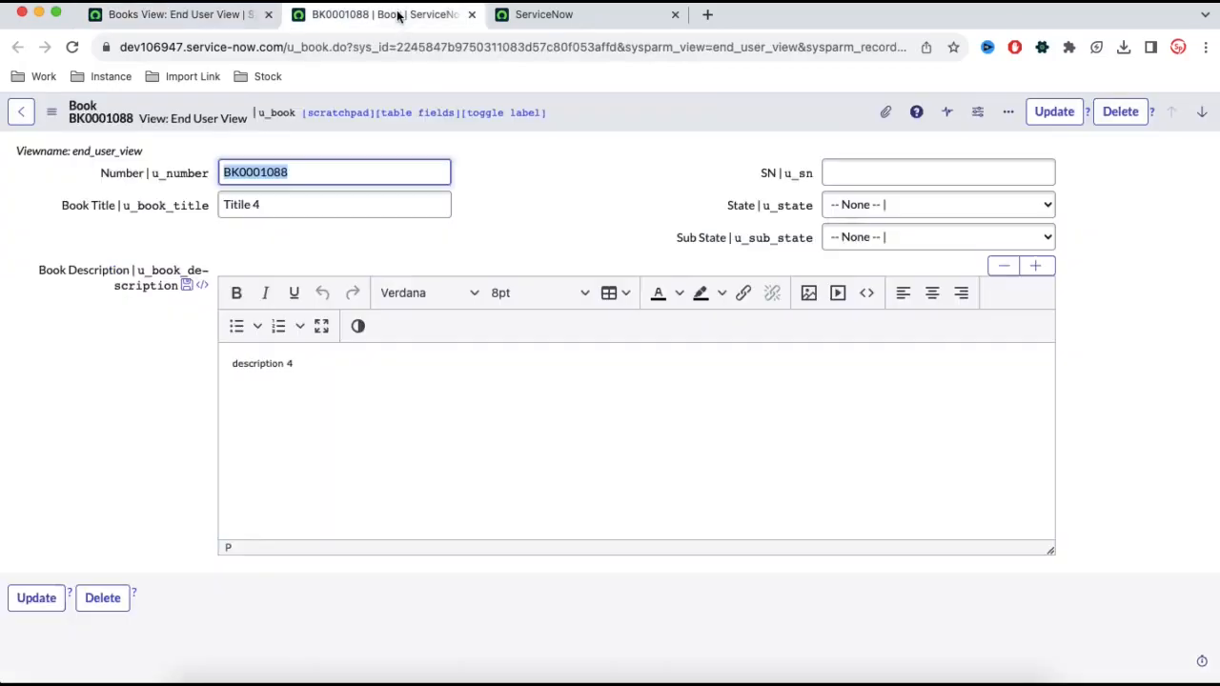
{"action": "right_click", "coordinate": [594, 112]}
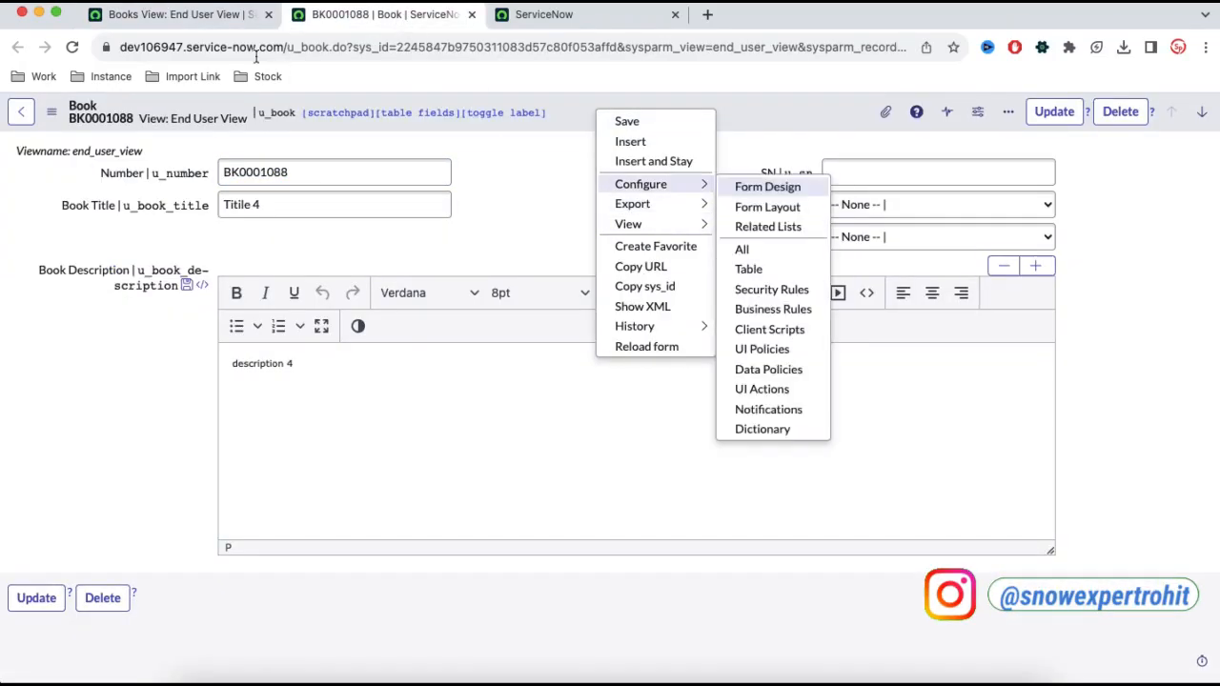
{"action": "left_click", "coordinate": [210, 16]}
{"action": "left_click", "coordinate": [490, 193]}
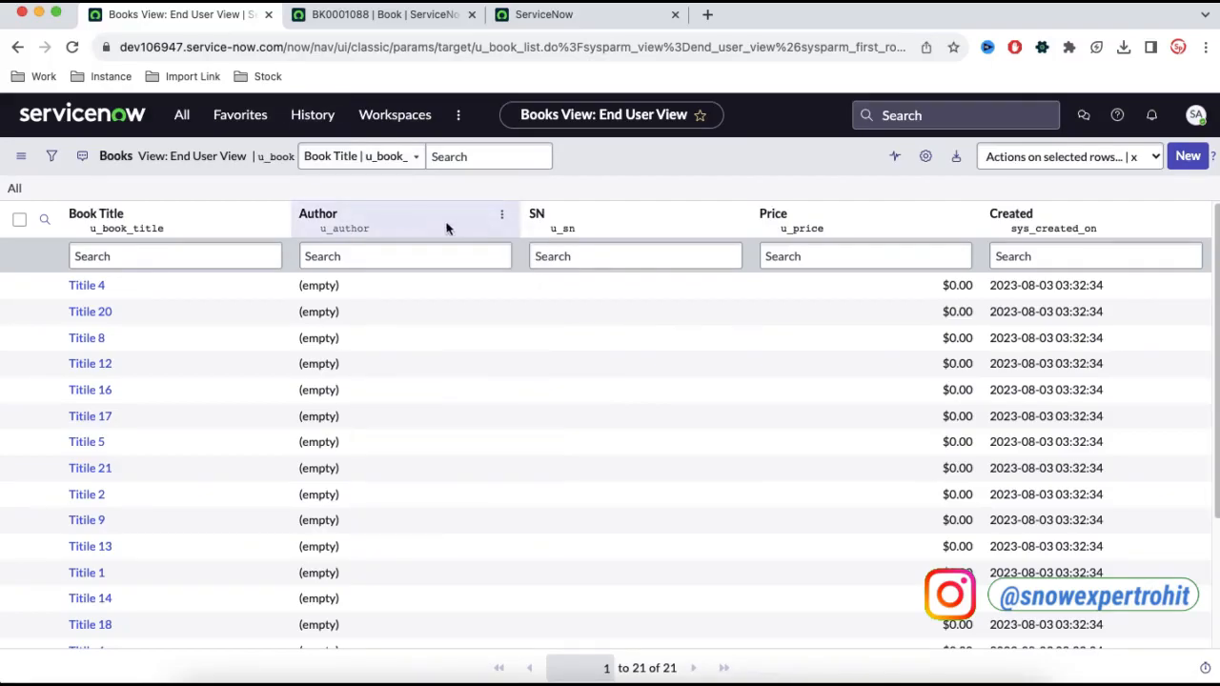
{"action": "right_click", "coordinate": [394, 225]}
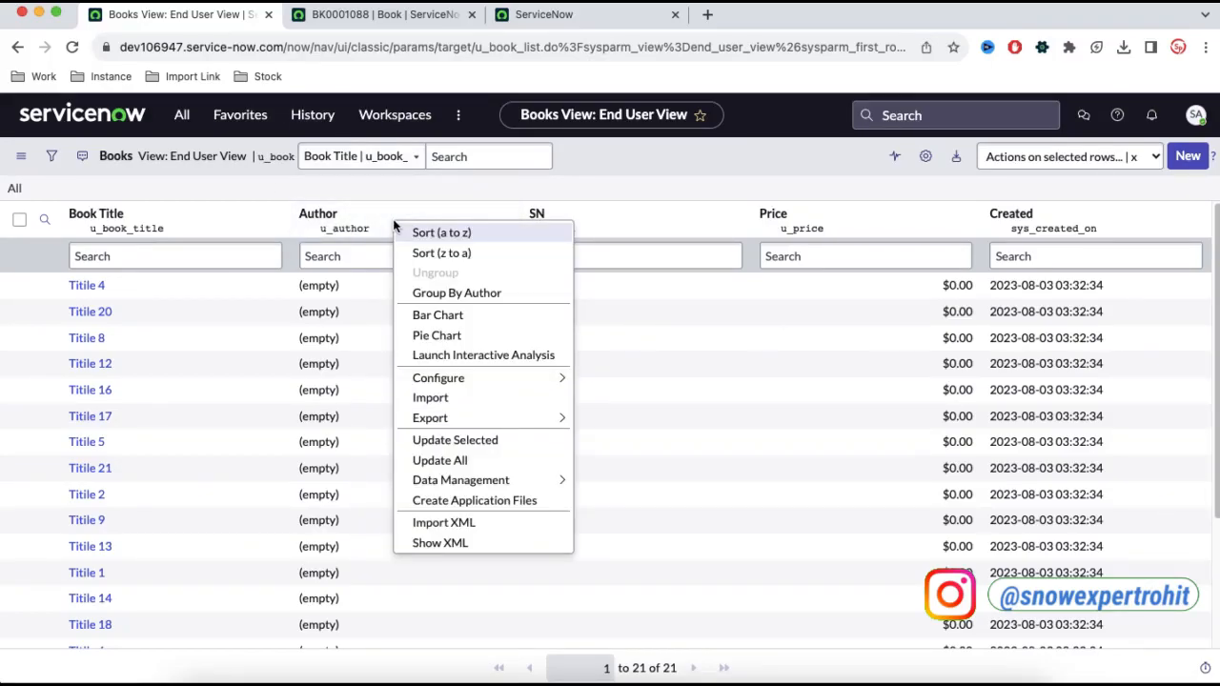
{"action": "left_click", "coordinate": [262, 193]}
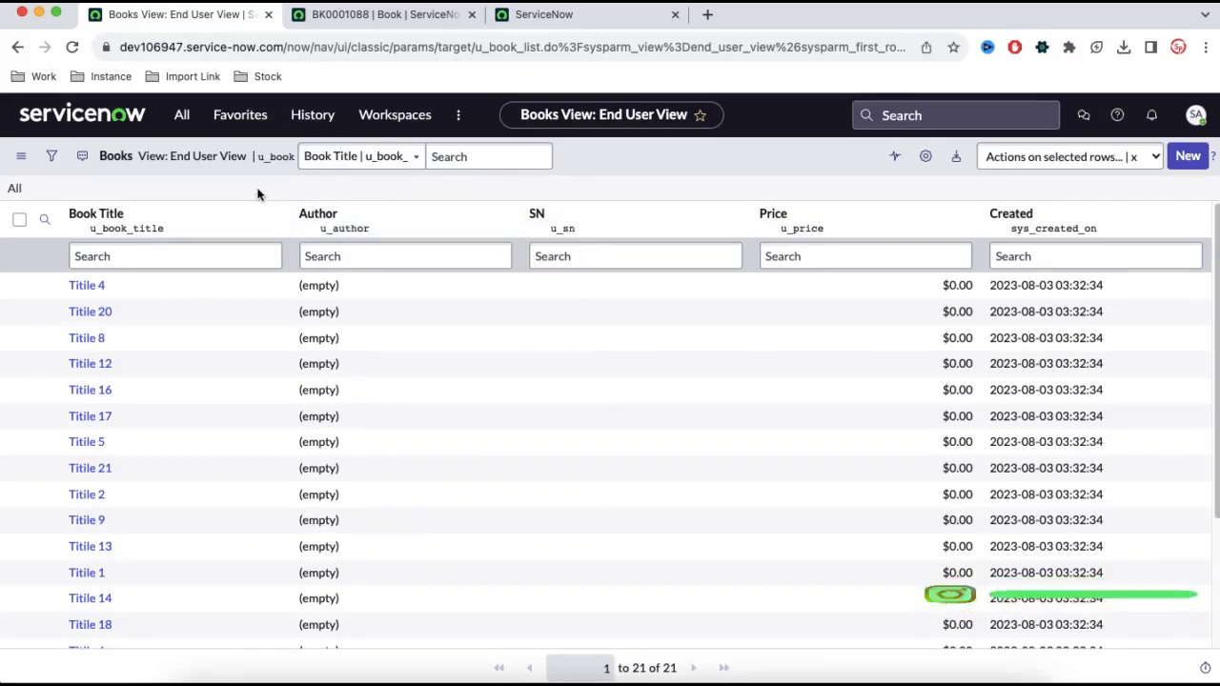
Export the whole Books list as XML and download the file
{"action": "right_click", "coordinate": [361, 227]}
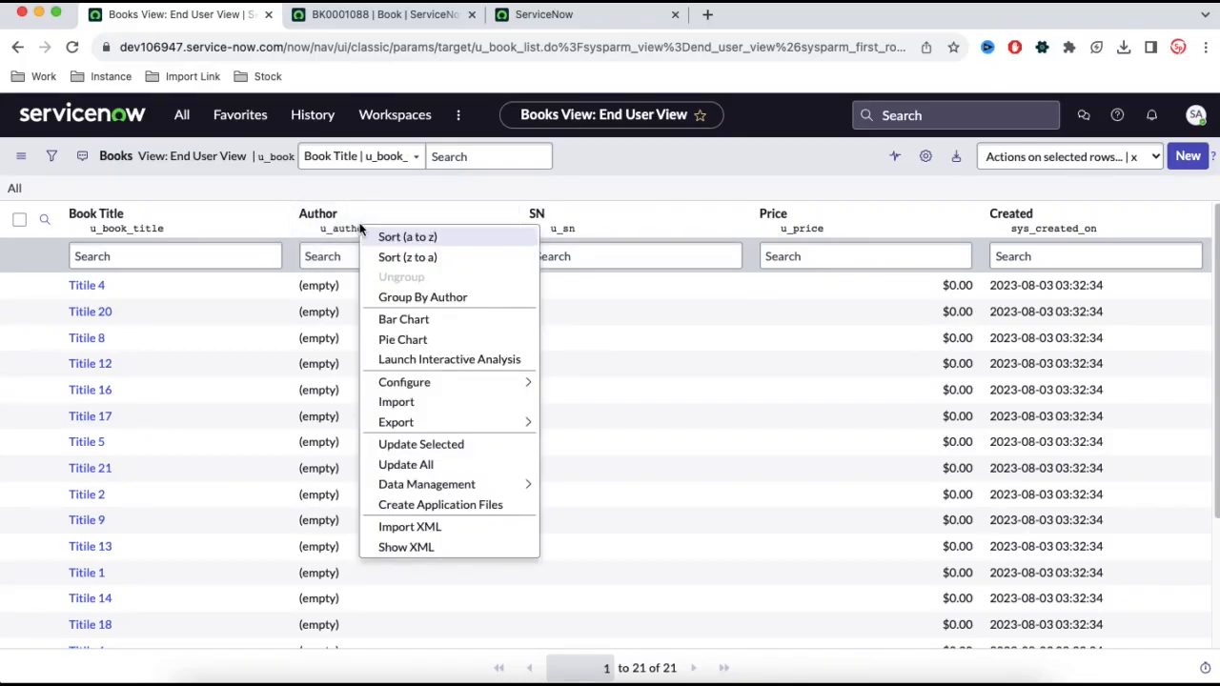
{"action": "mouse_move", "coordinate": [457, 418]}
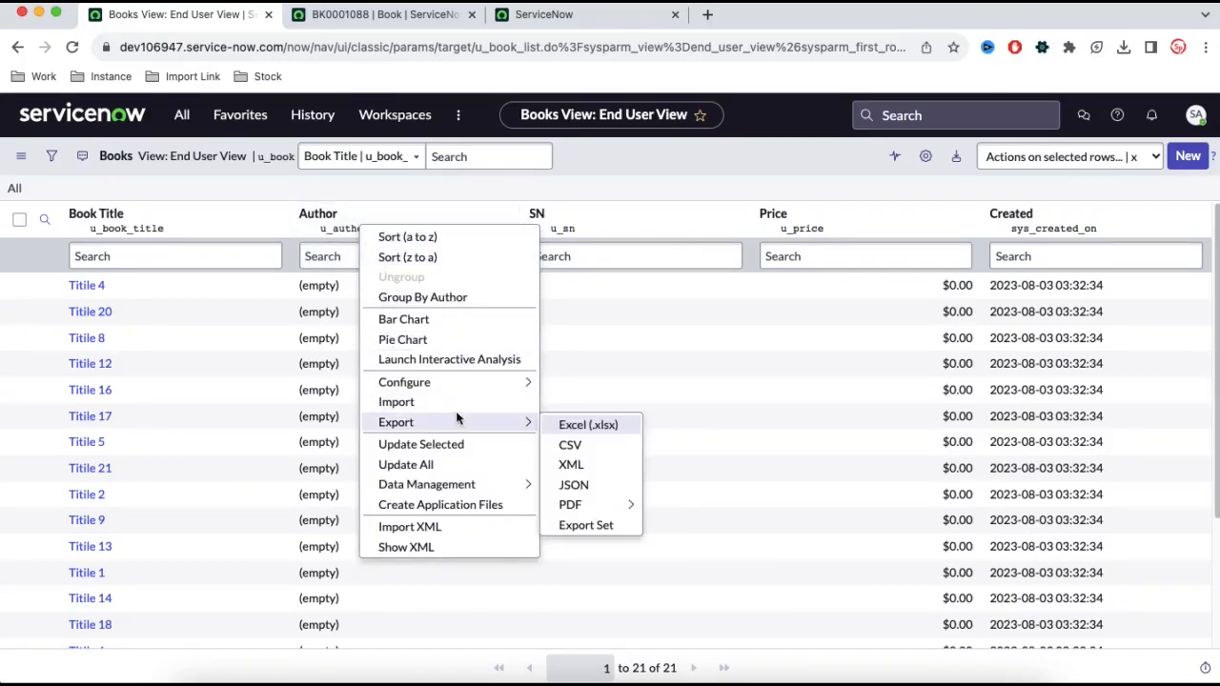
{"action": "left_click", "coordinate": [592, 464]}
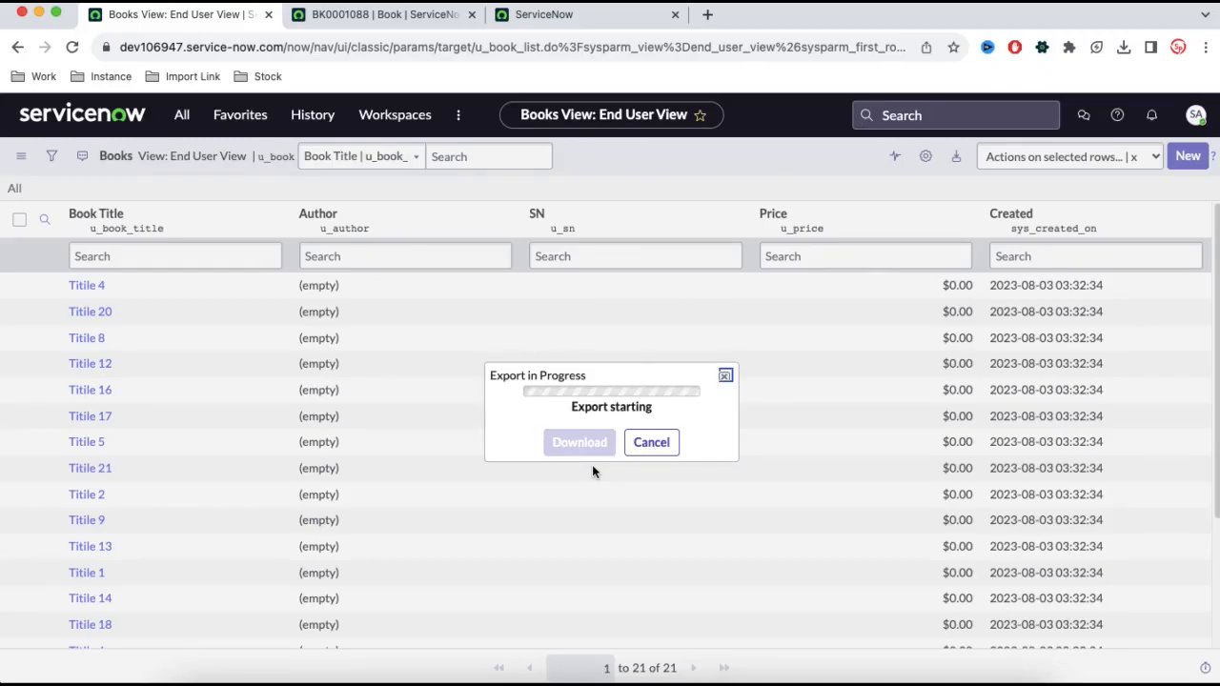
{"action": "left_click", "coordinate": [588, 453]}
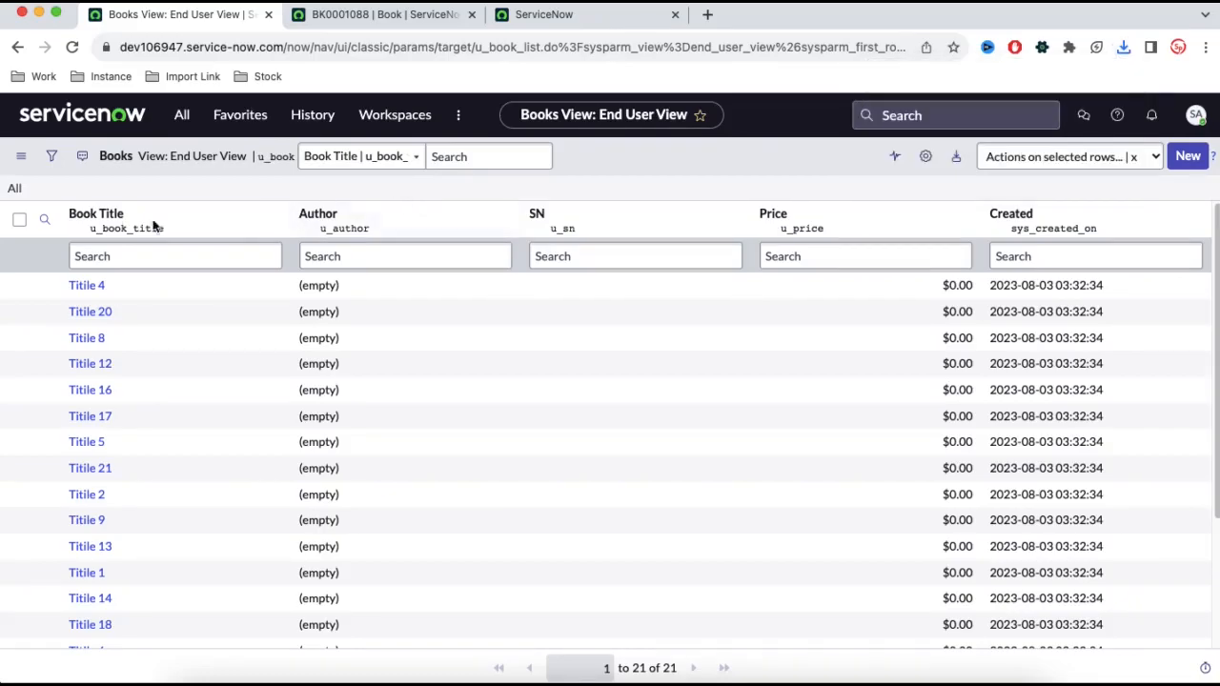
Select all records in the Books list and delete them
{"action": "left_click", "coordinate": [19, 219]}
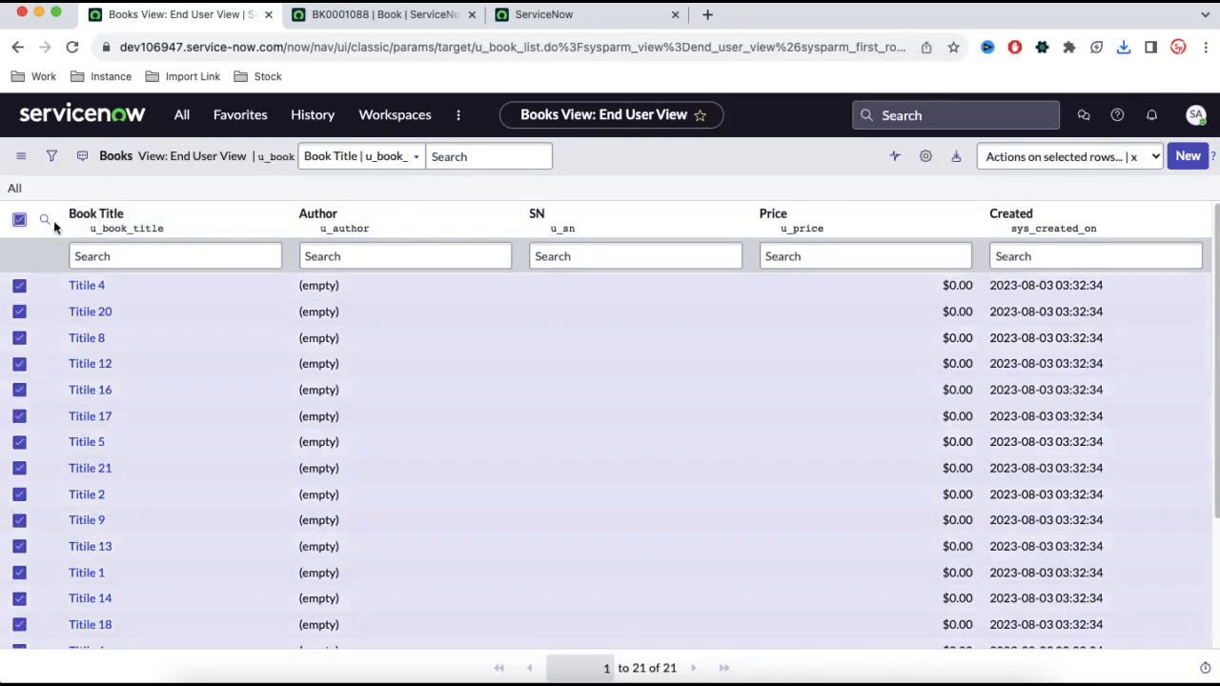
{"action": "left_click", "coordinate": [1095, 160]}
{"action": "left_click", "coordinate": [901, 176]}
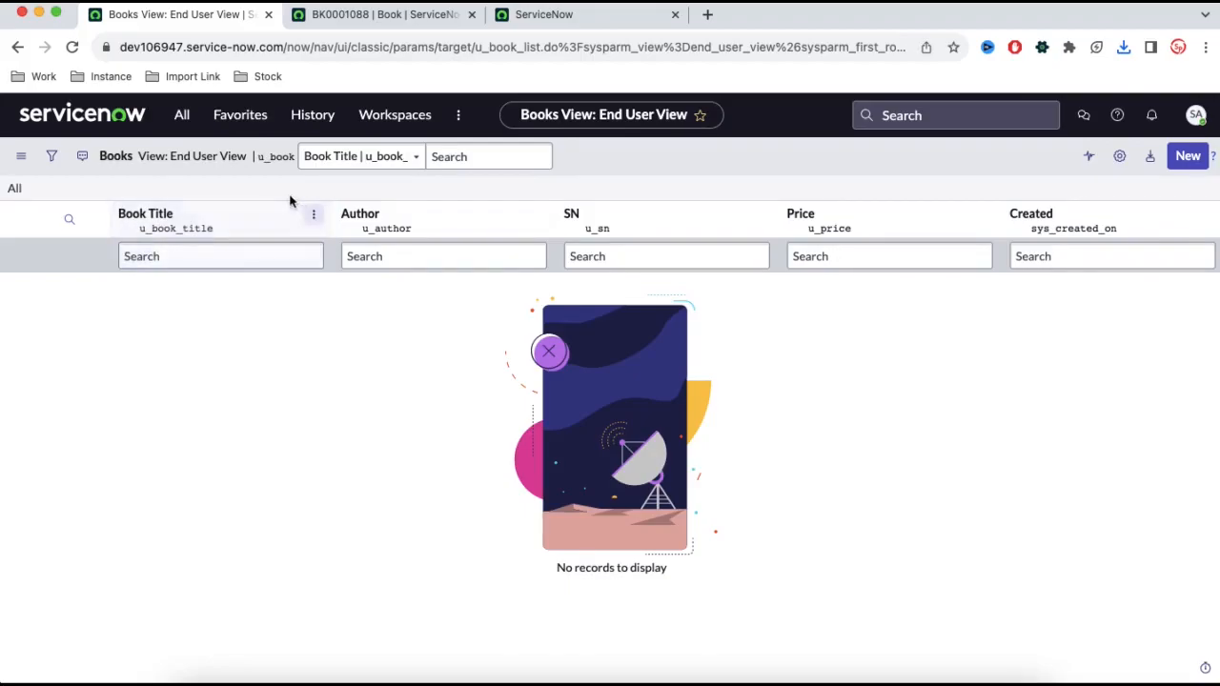
Import the u_book.xml file into the empty Books list
{"action": "right_click", "coordinate": [353, 226]}
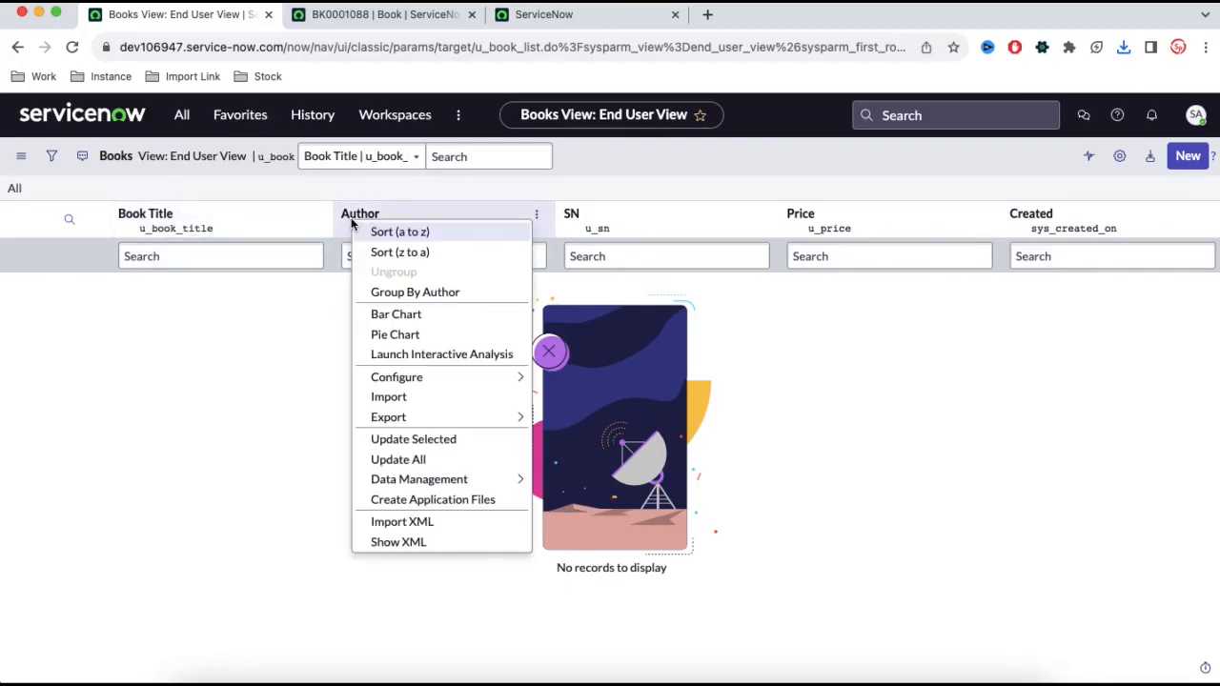
{"action": "left_click", "coordinate": [416, 522]}
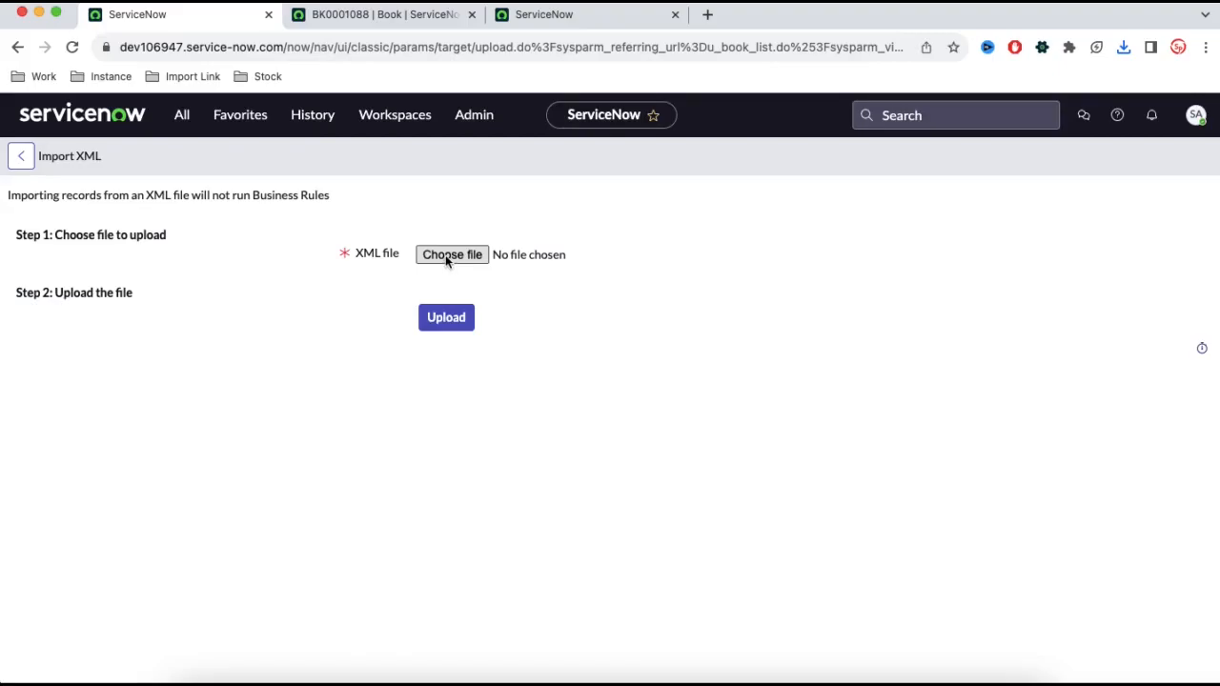
{"action": "left_click", "coordinate": [445, 254]}
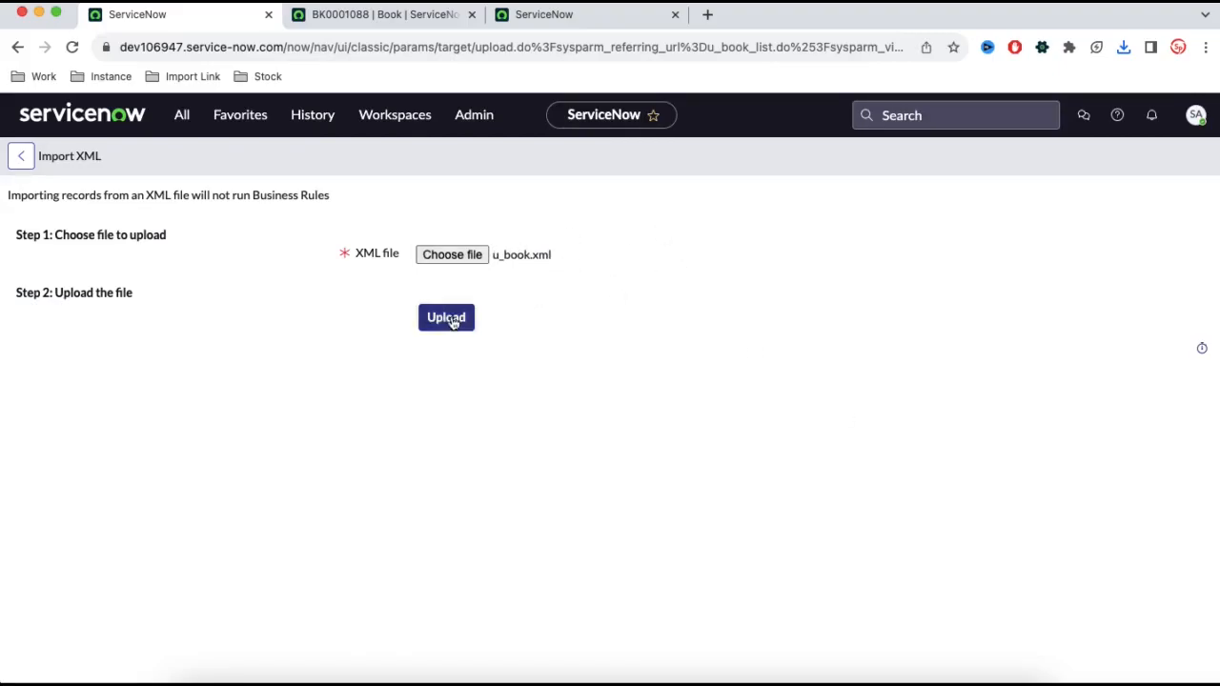
{"action": "left_click", "coordinate": [453, 323]}
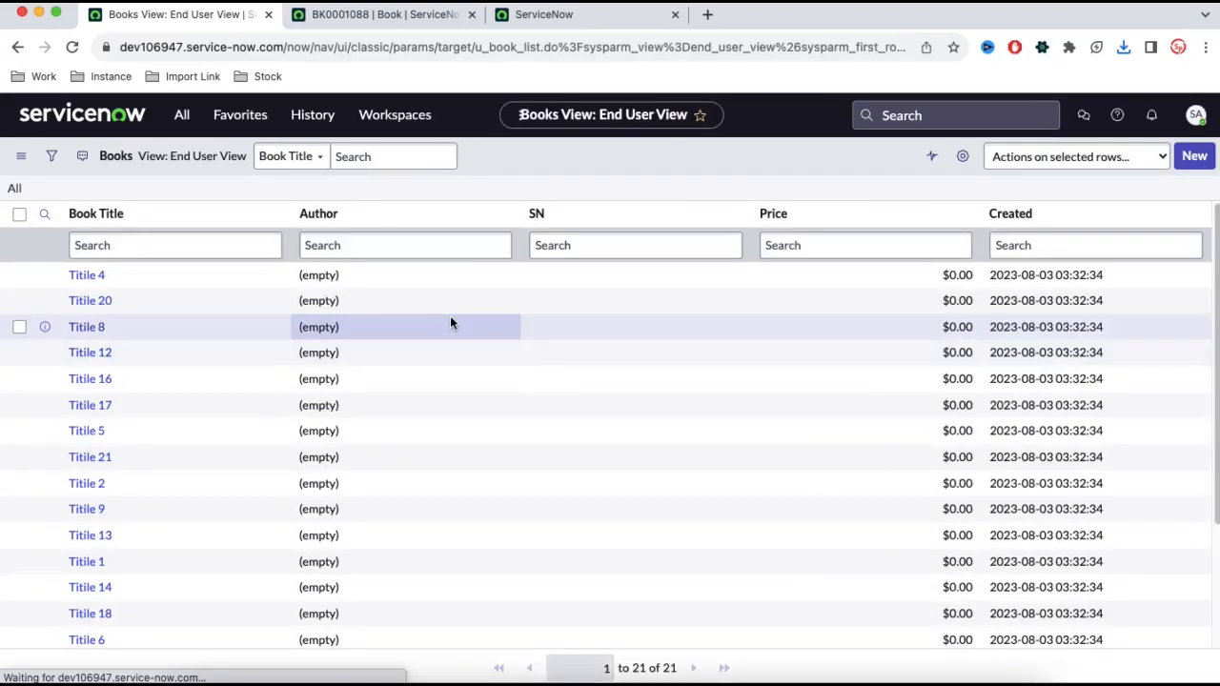
Reload the Titile 4 record page to check that it opens under the same sys_id, and go back to the Books list
{"action": "left_click", "coordinate": [381, 14]}
{"action": "left_click", "coordinate": [73, 46]}
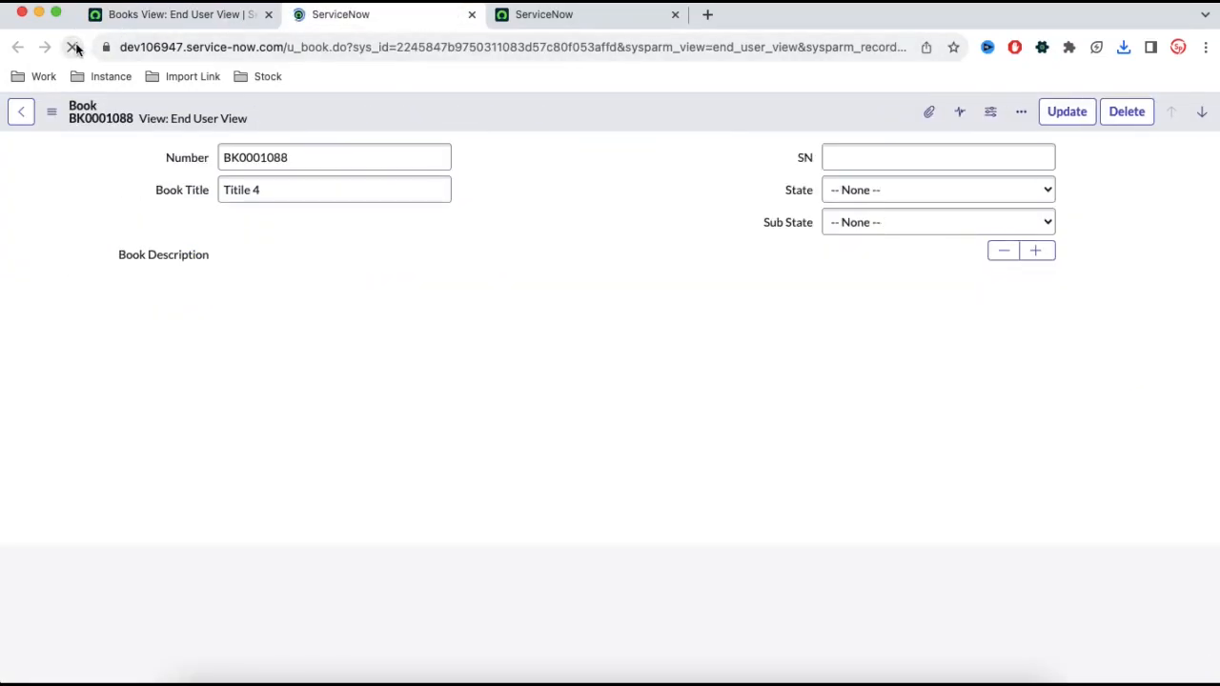
{"action": "left_click", "coordinate": [162, 14]}
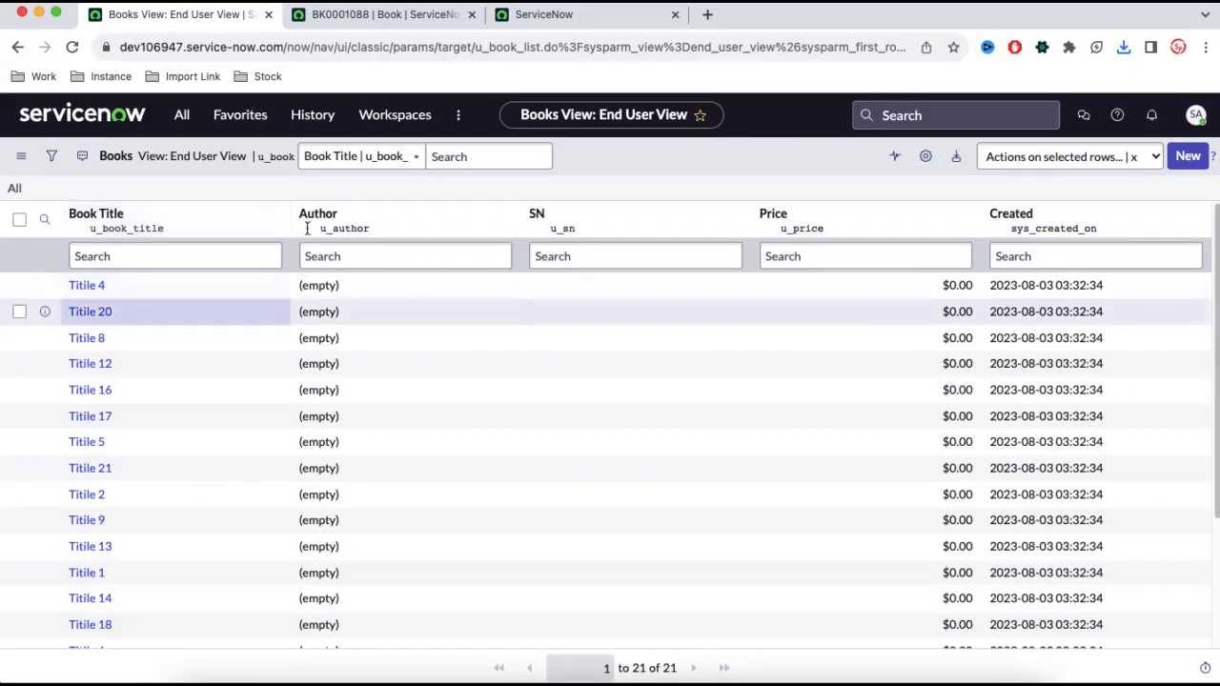